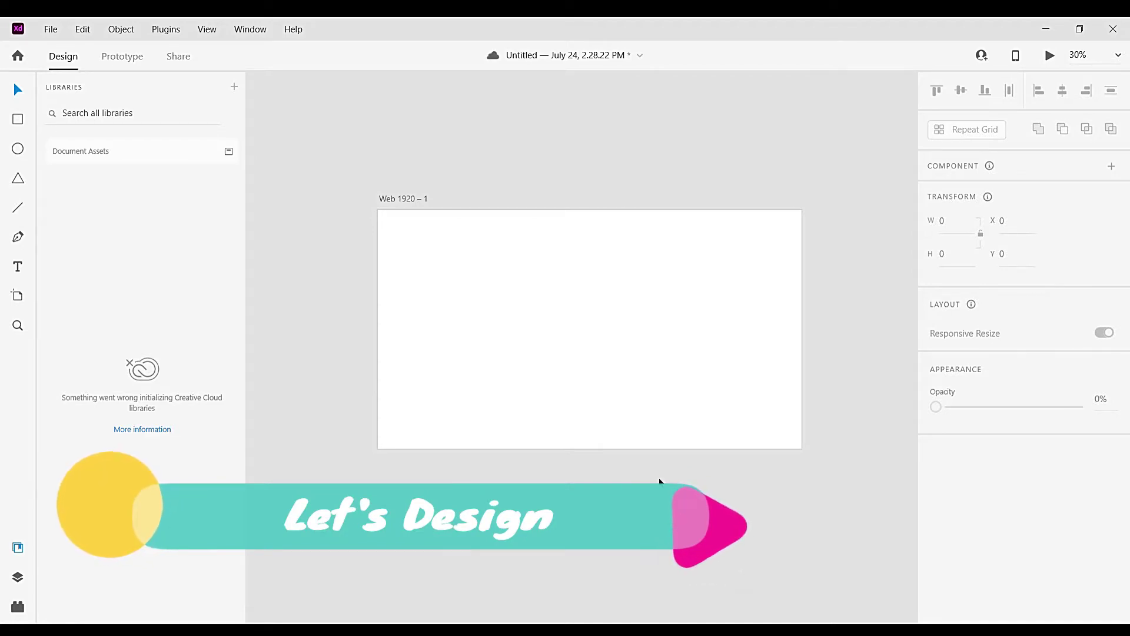
Draw a 1920 by 1080 rectangle covering the whole artboard.
left_click(18, 120)
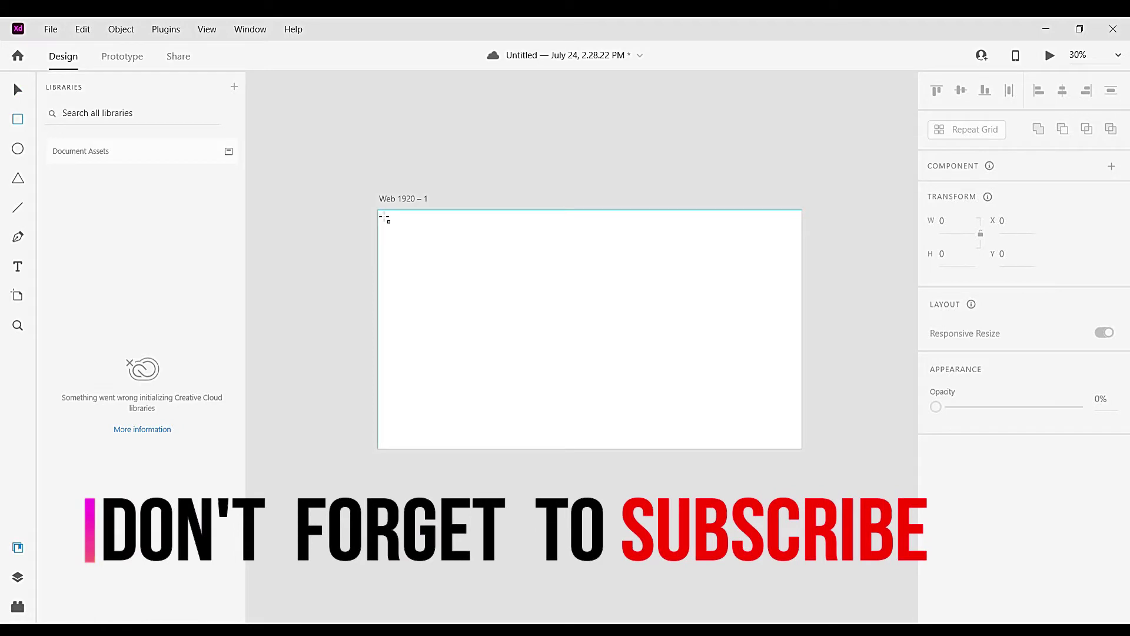
left_click_drag(386, 218, 486, 301)
left_click_drag(544, 328, 804, 450)
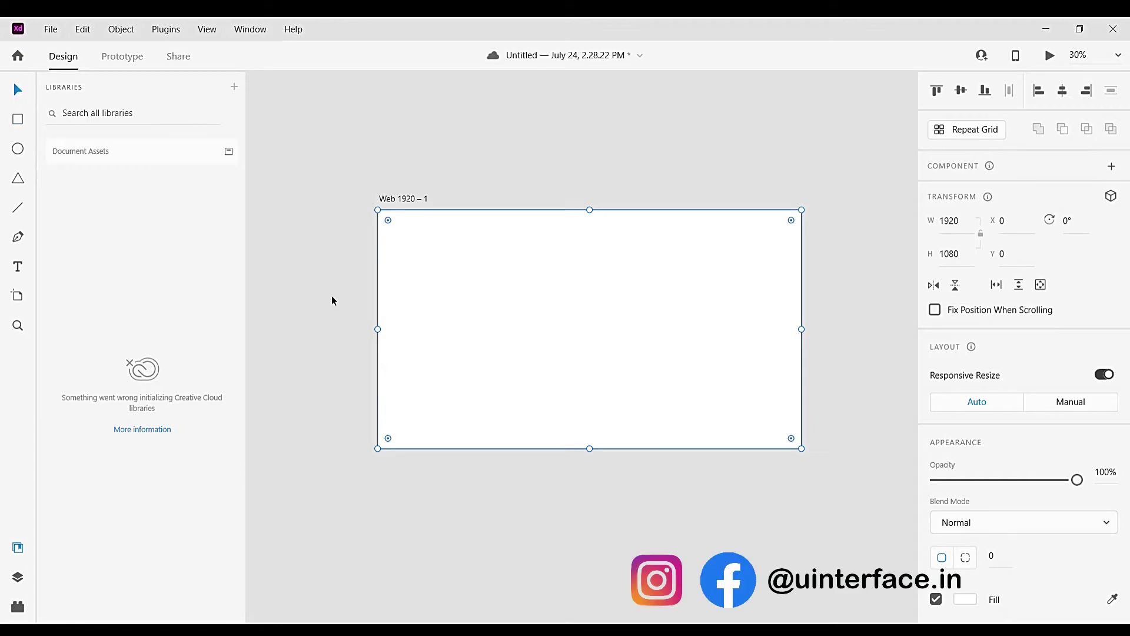
scroll(391, 275, "down", 2)
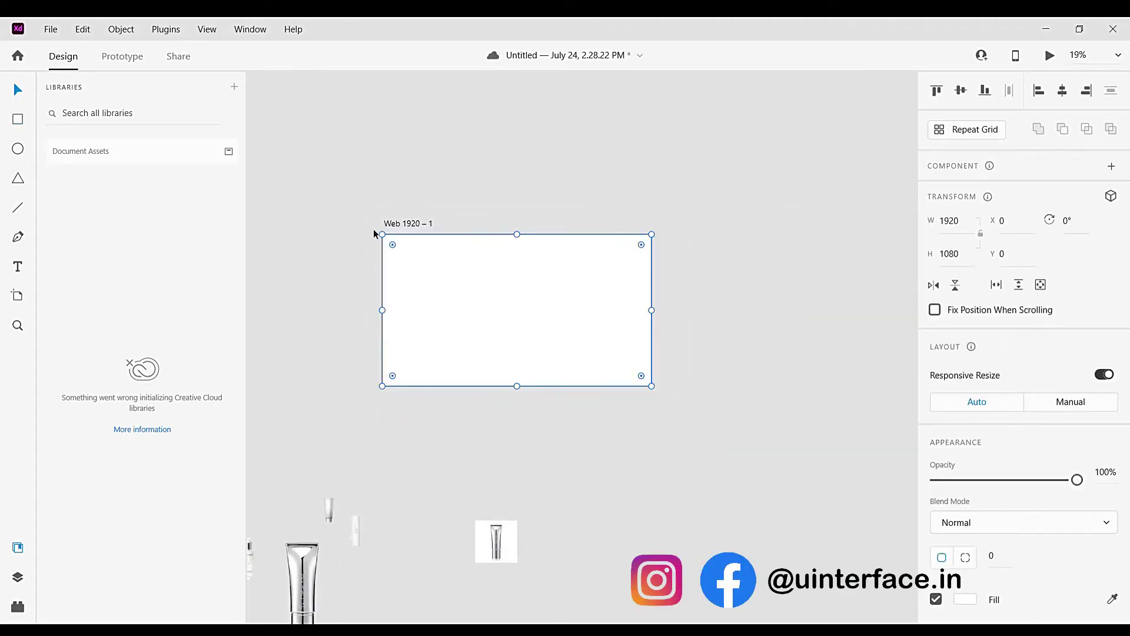
Fill the background rectangle with the saved #FFFFFF - #E5E4E2 gradient.
left_click_drag(391, 245, 398, 251)
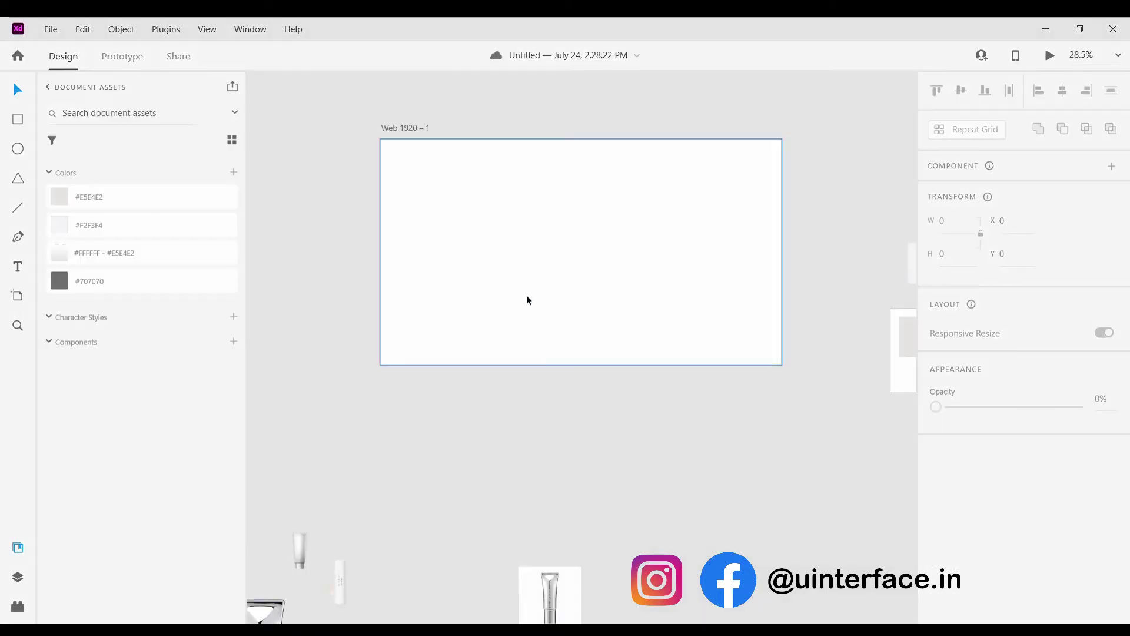
left_click(527, 300)
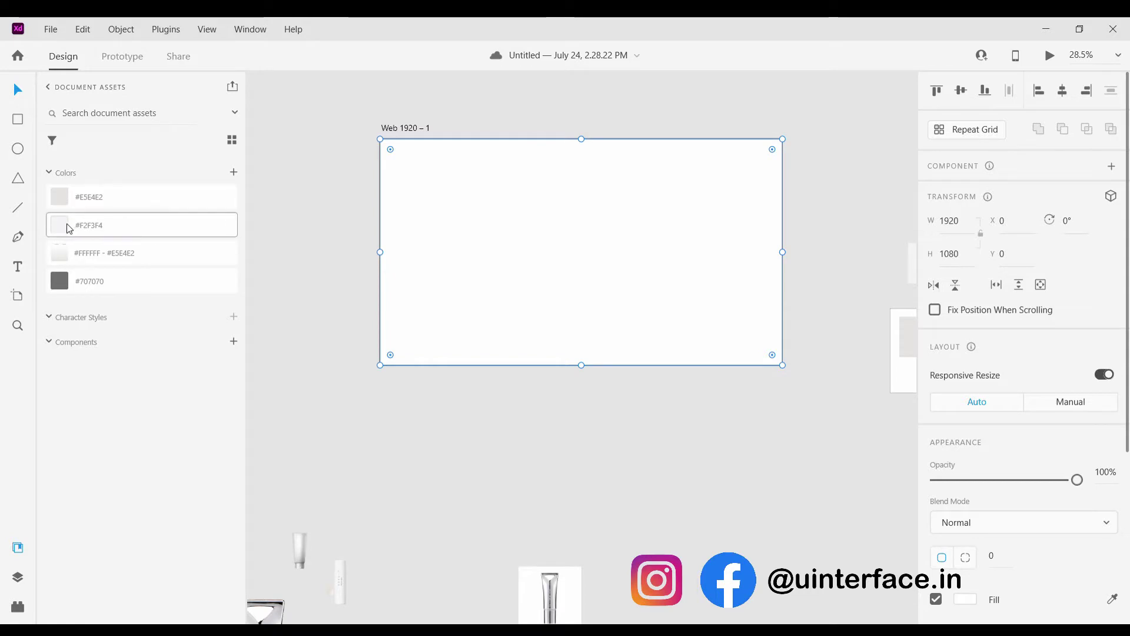
left_click(64, 252)
left_click(569, 414)
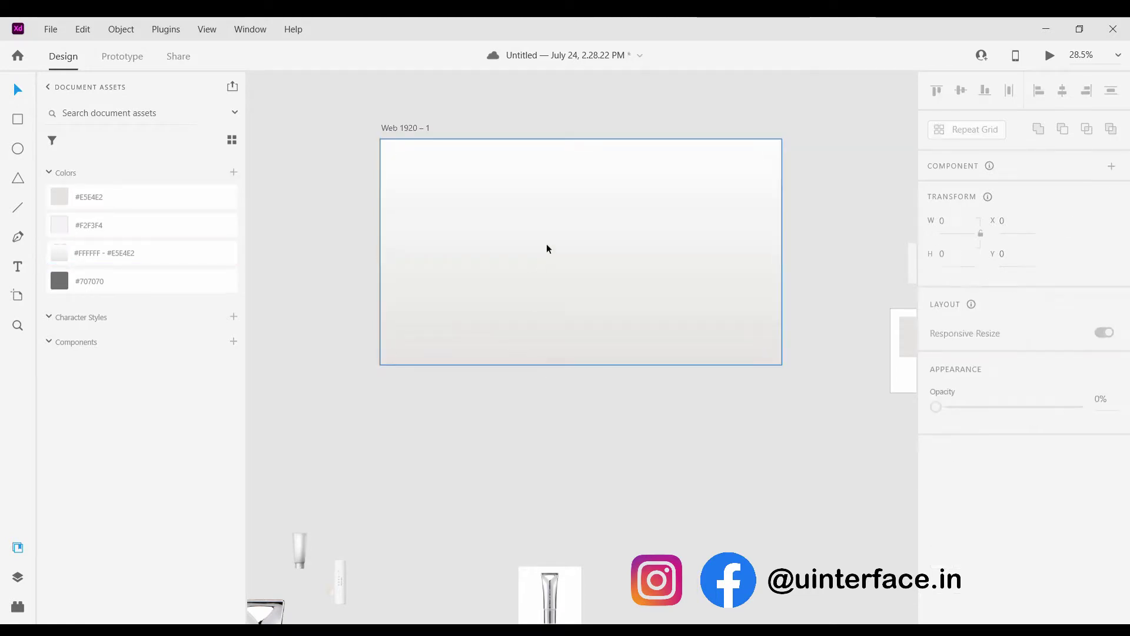
left_click(547, 250)
left_click(530, 394)
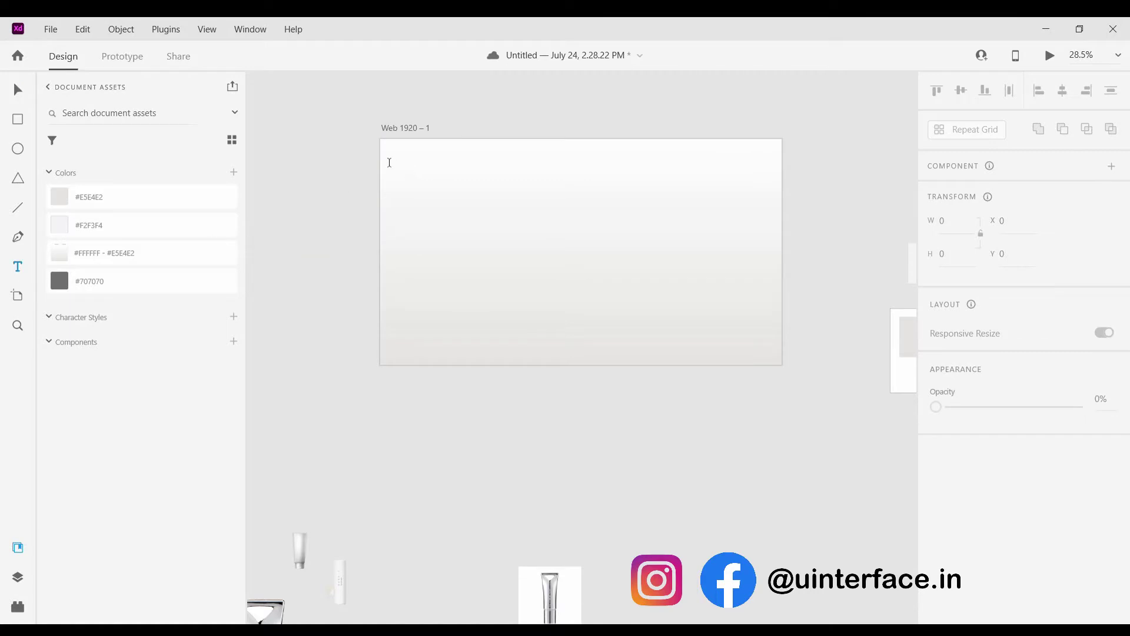
Add a text box about 236 px wide near the artboard's upper-left corner reading "Glory".
left_click_drag(391, 157, 442, 175)
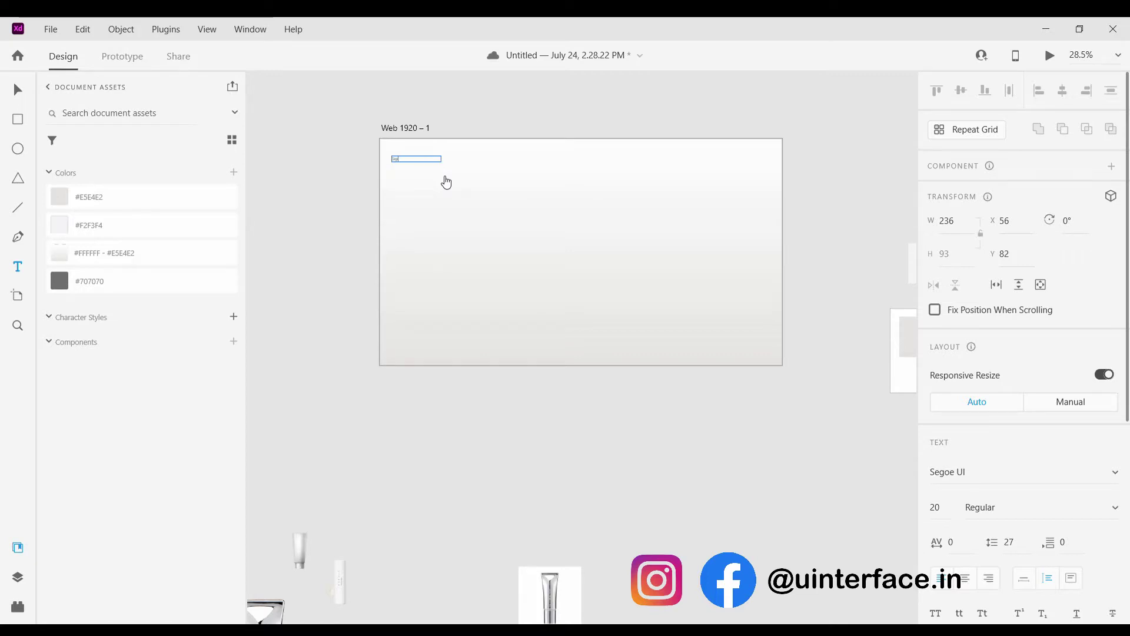
type("Sapry")
left_click(21, 88)
scroll(394, 162, "up", 5)
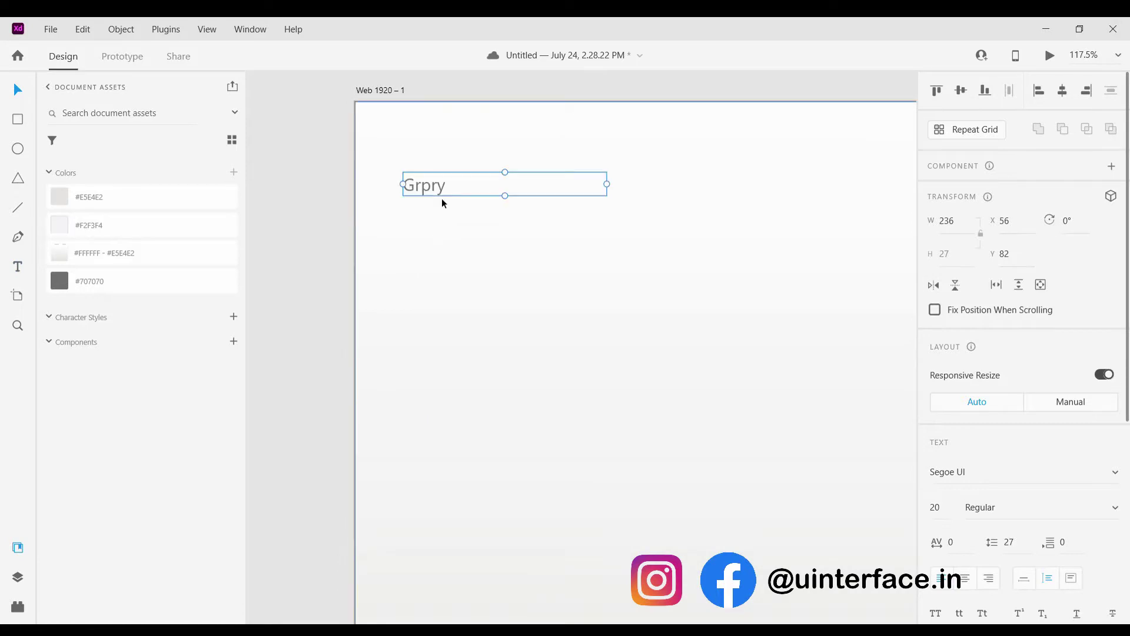
scroll(443, 203, "up", 3)
double_click(412, 179)
left_click(421, 188)
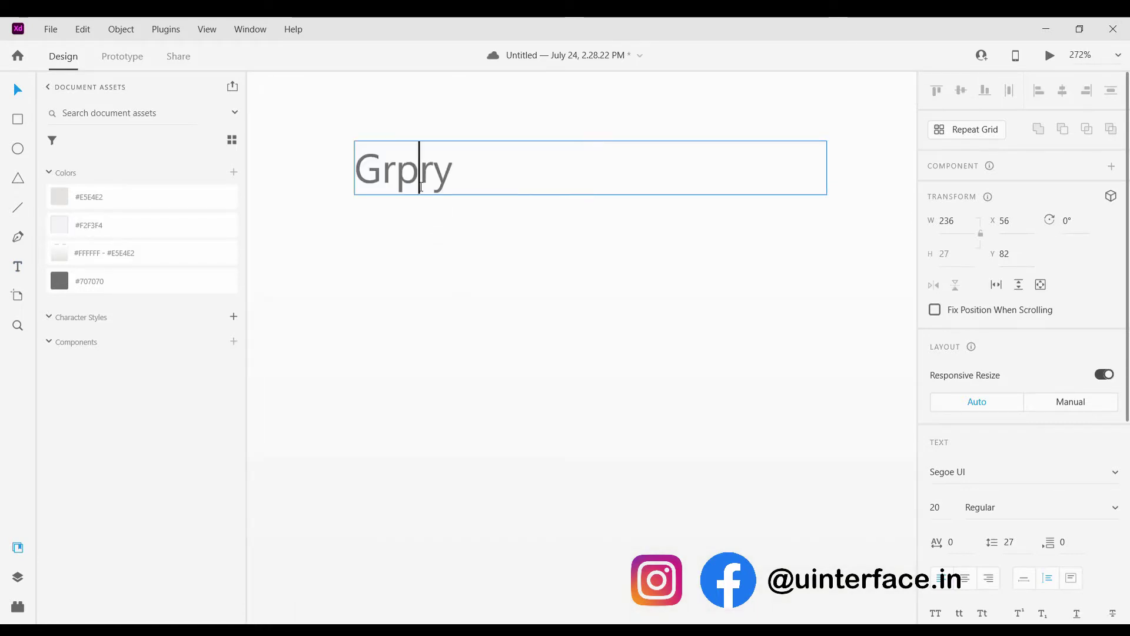
key("BackSpace")
key("BackSpace")
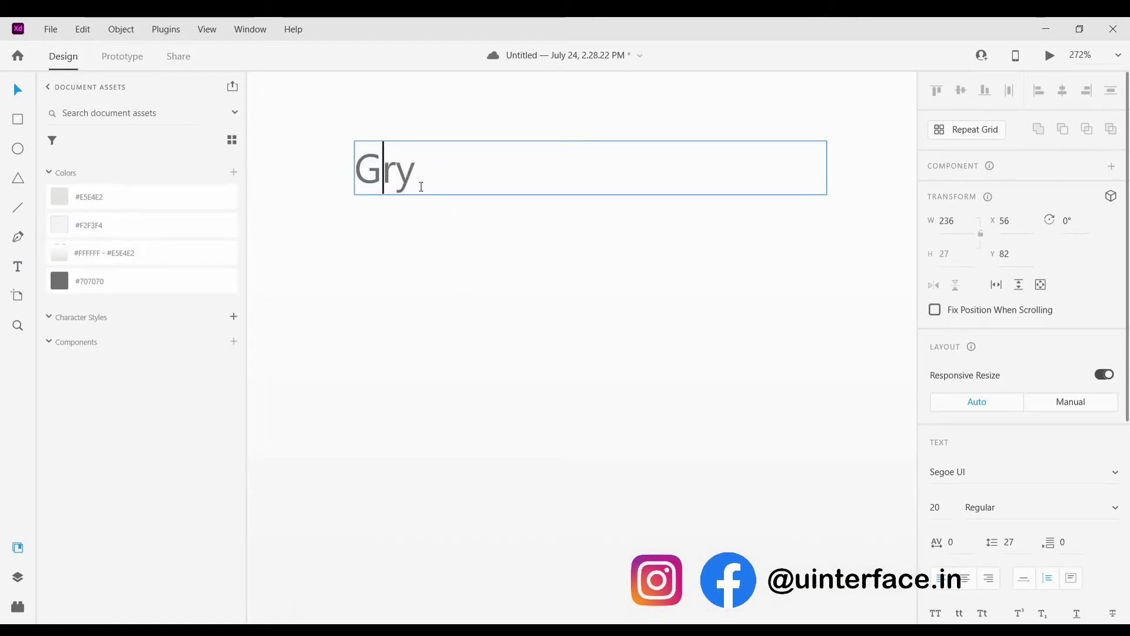
type("lo")
left_click(20, 97)
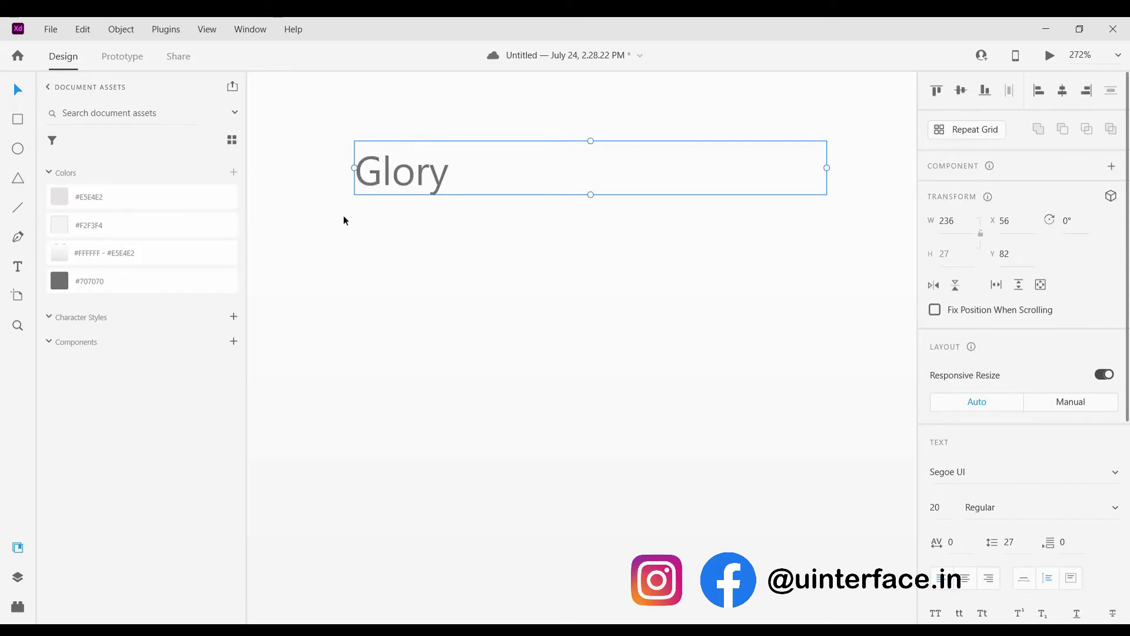
Set the Glory text to auto width in the Baloo 2 font and save its formatting as a character style.
left_click(346, 218)
left_click(428, 185)
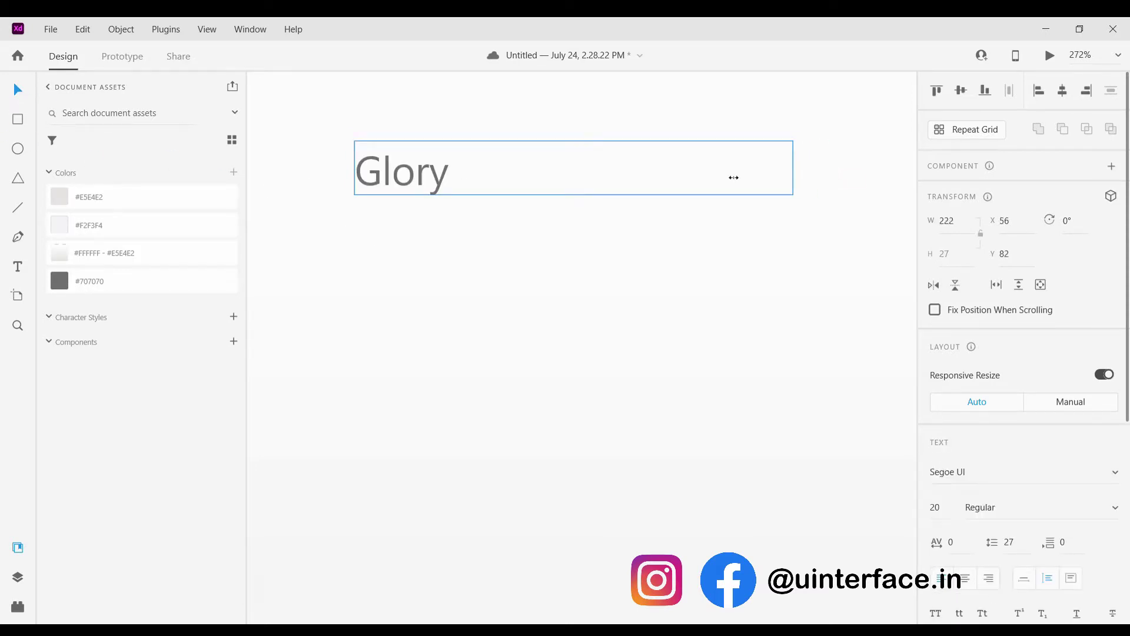
left_click_drag(734, 177, 506, 177)
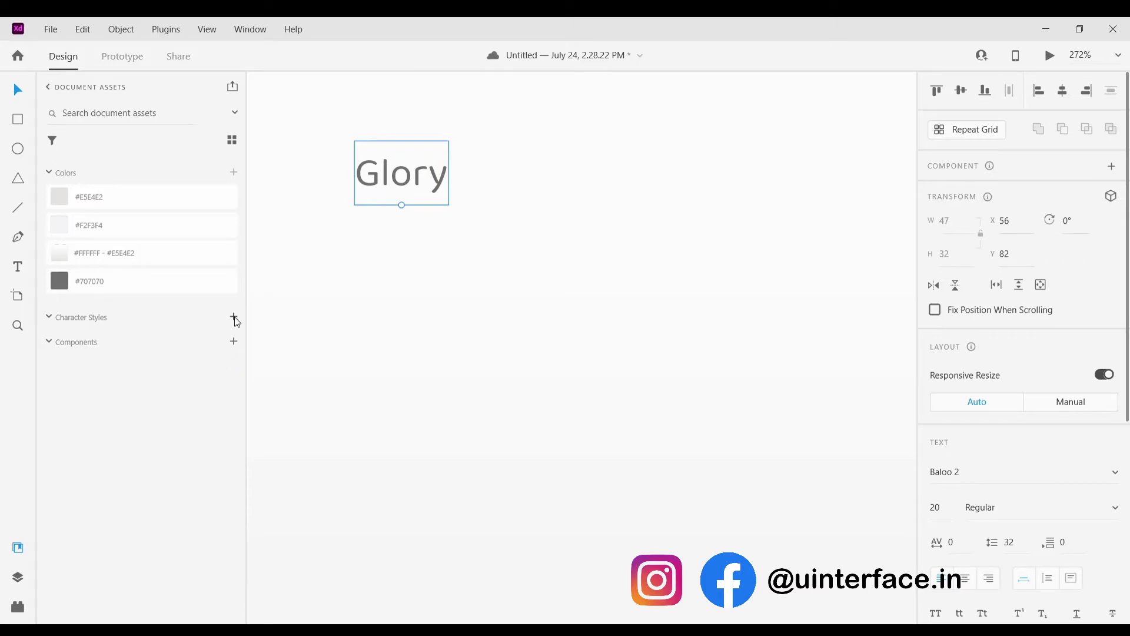
left_click(499, 312)
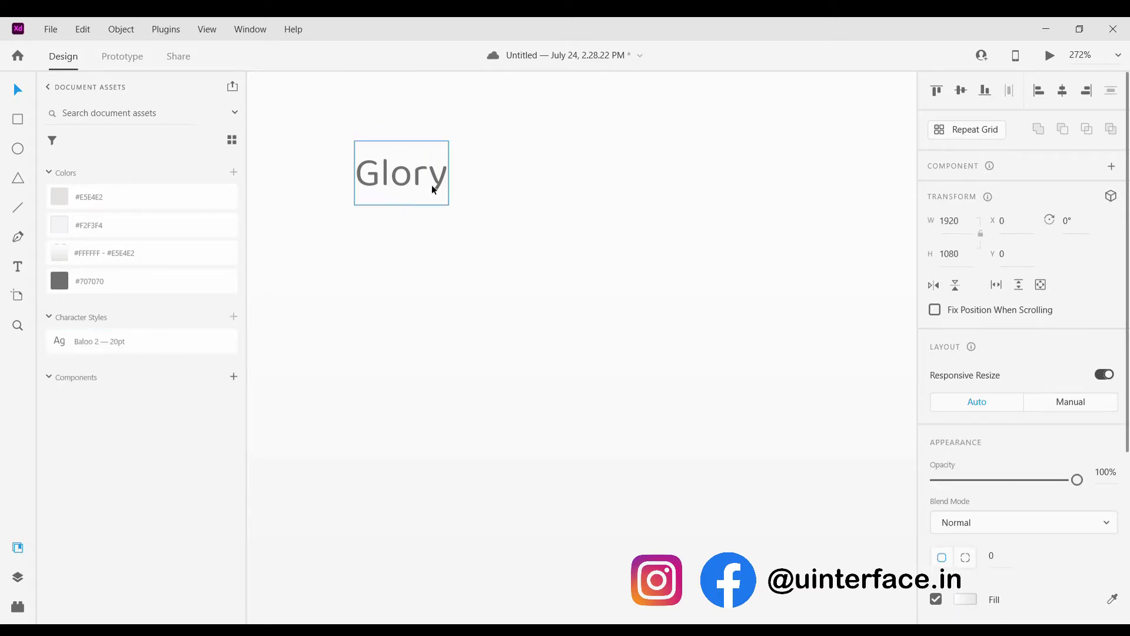
Make the Glory text bold at size 45 and place it at X 50, Y 32.
left_click(433, 188)
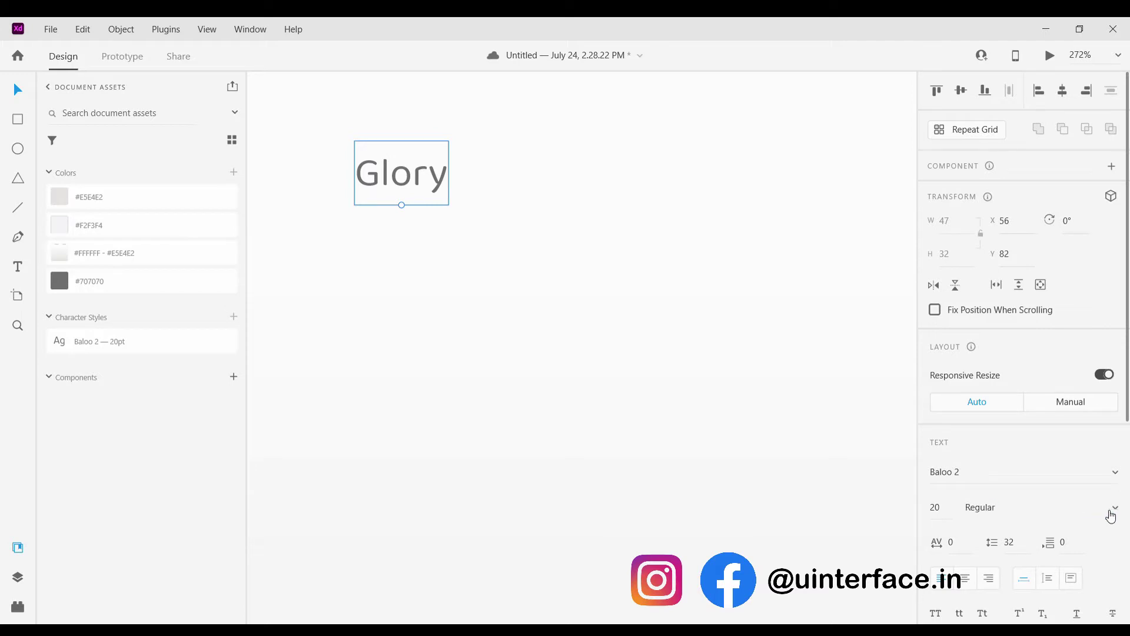
key("ctrl+b")
scroll(442, 214, "down", 5)
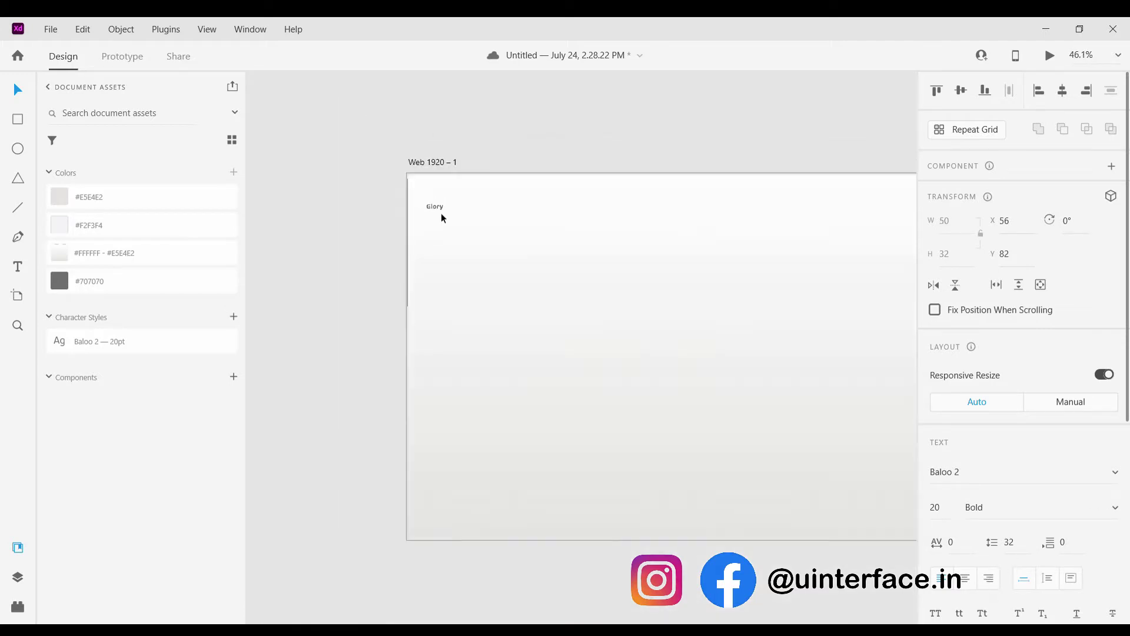
scroll(436, 212, "up", 3)
left_click_drag(438, 216, 467, 187)
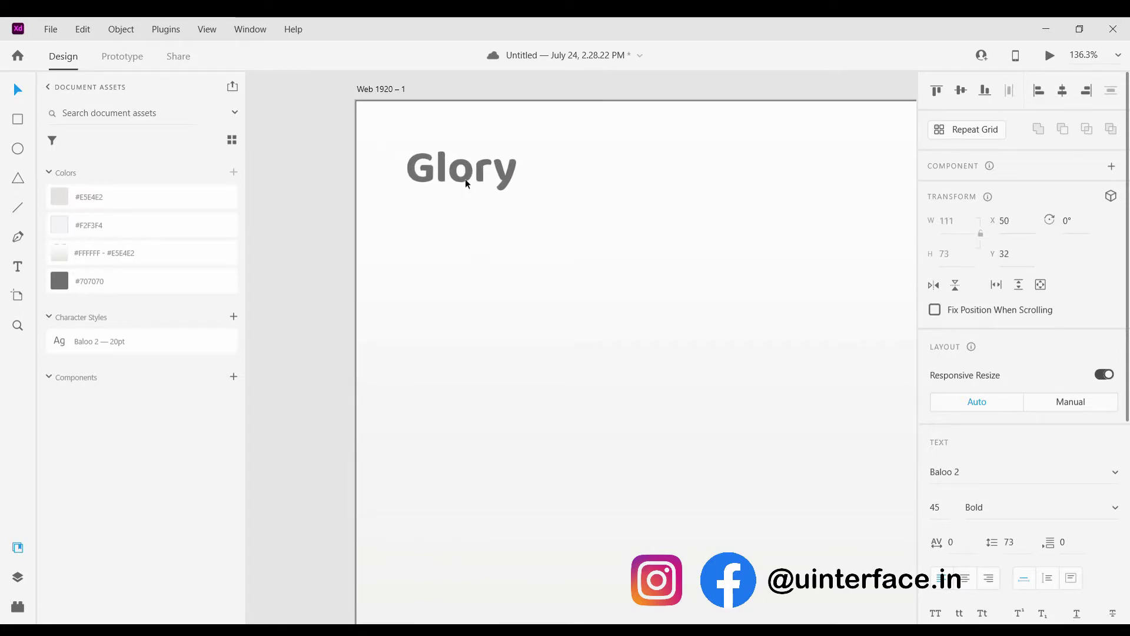
Turn on the 12-column layout grid for the Web 1920 – 1 artboard.
scroll(512, 222, "down", 3)
left_click(488, 175)
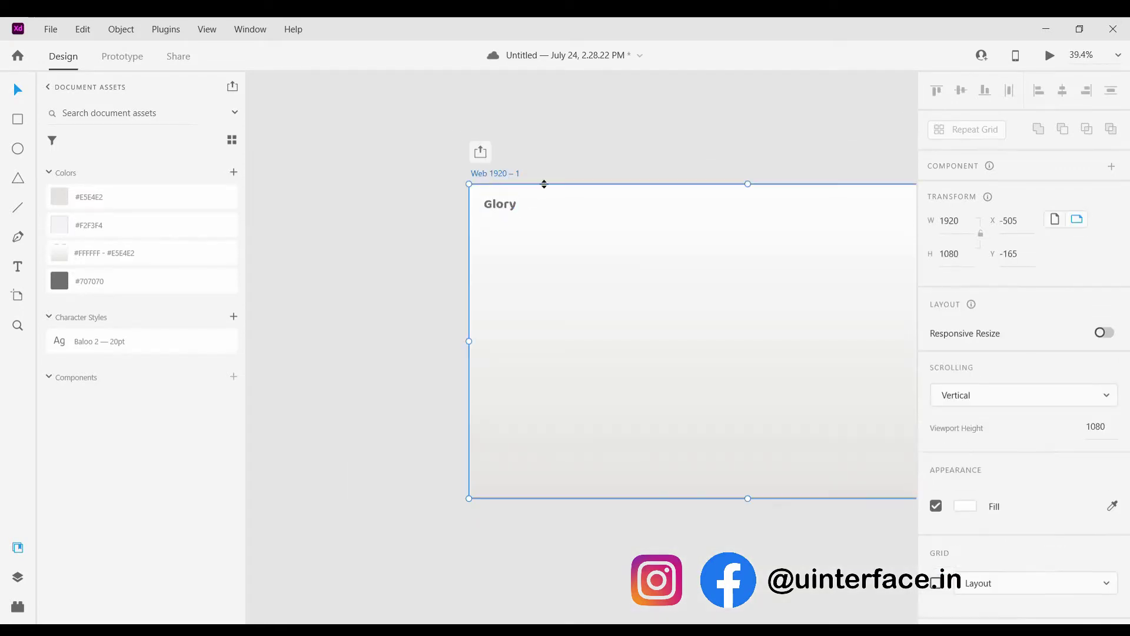
left_click(936, 583)
Move the Glory text horizontally to X 72, keeping it at Y 32.
scroll(570, 239, "up", 5)
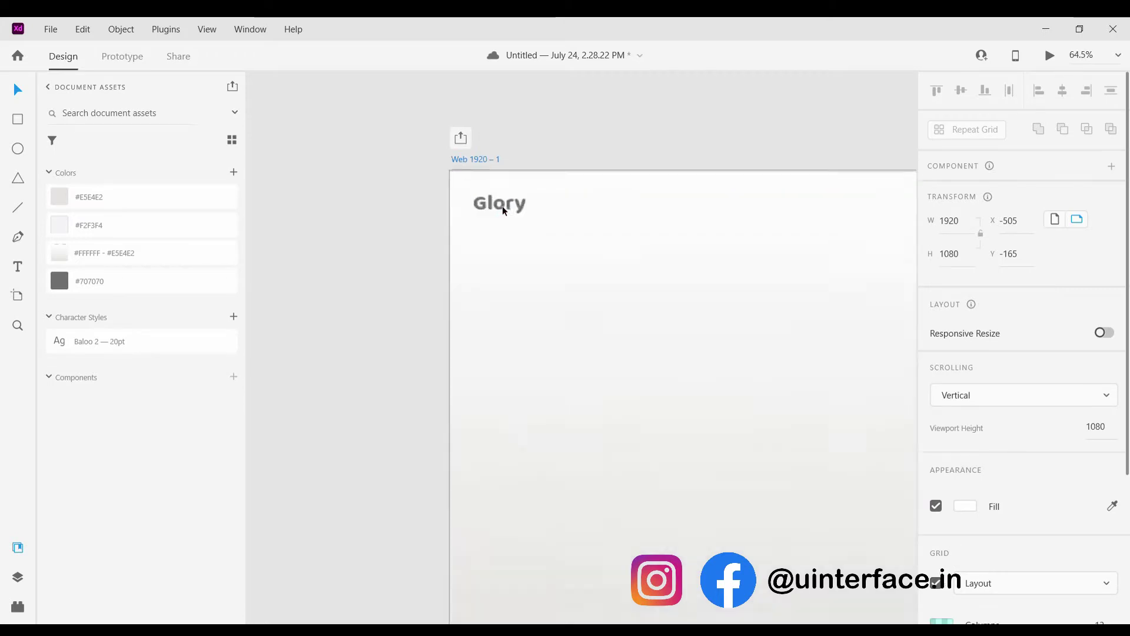
left_click(518, 210)
mouse_move(517, 211)
left_mouse_down()
mouse_move(560, 210)
mouse_move(514, 210)
left_mouse_up()
left_click(433, 238)
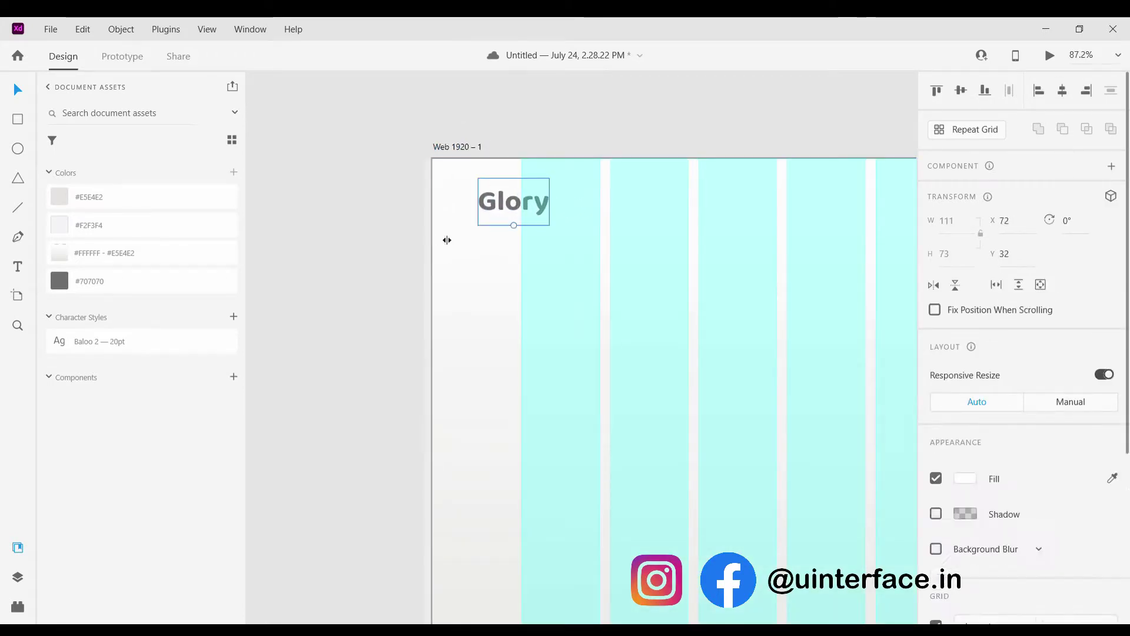
Add a vertical guide aligned with the left edge of the Glory text.
left_click_drag(447, 240, 482, 243)
scroll(482, 244, "down", 10)
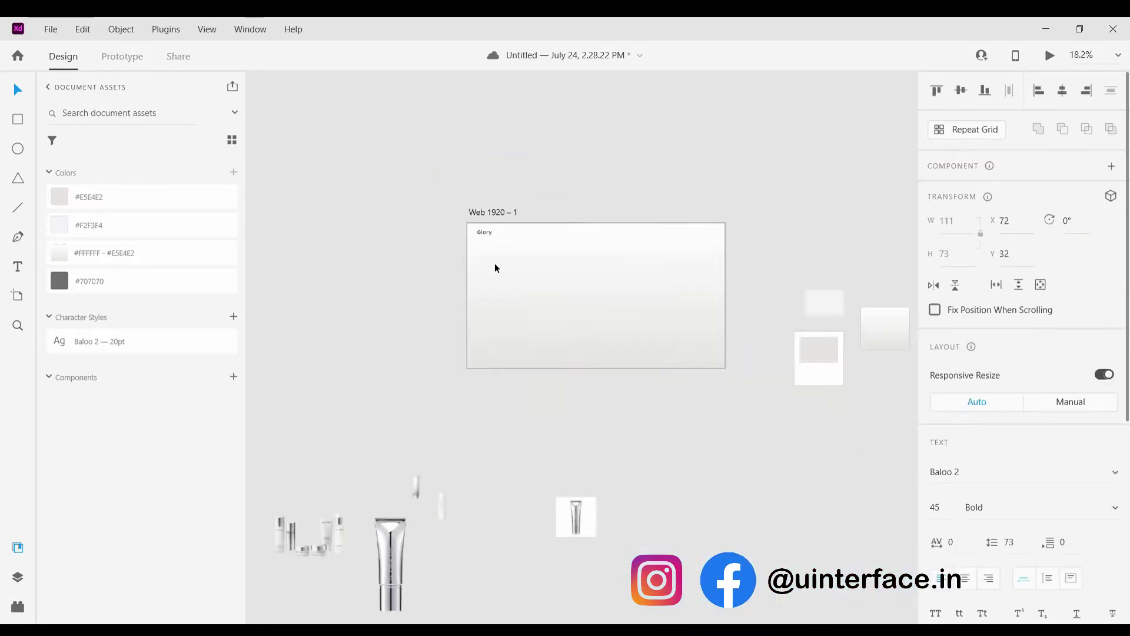
scroll(501, 277, "right", 1)
scroll(436, 269, "up", 5)
scroll(435, 269, "up", 3)
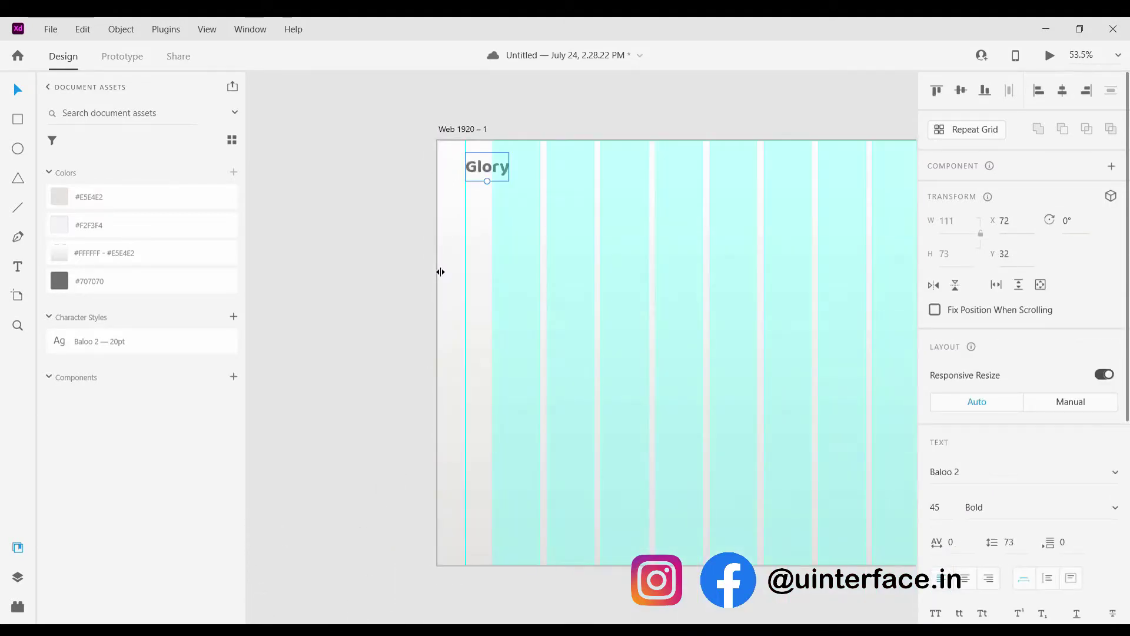
Add a second vertical guide in the margin between the last grid column and the artboard's right edge.
left_click_drag(440, 271, 508, 286)
scroll(862, 334, "right", 5)
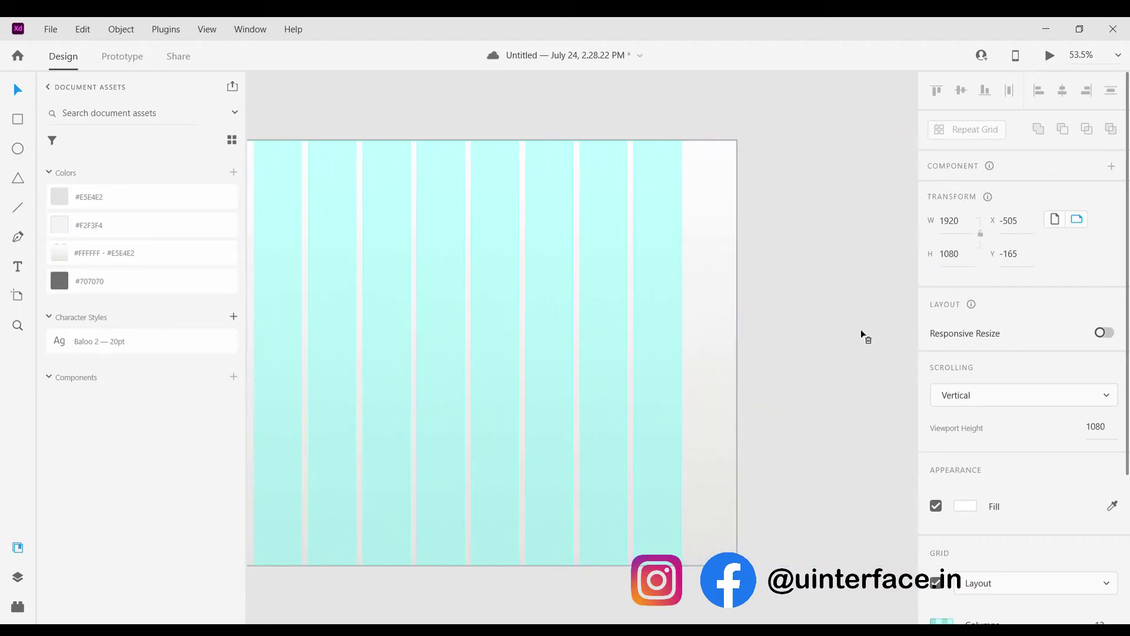
left_click_drag(739, 323, 714, 318)
key("Tab")
scroll(396, 369, "left", 10)
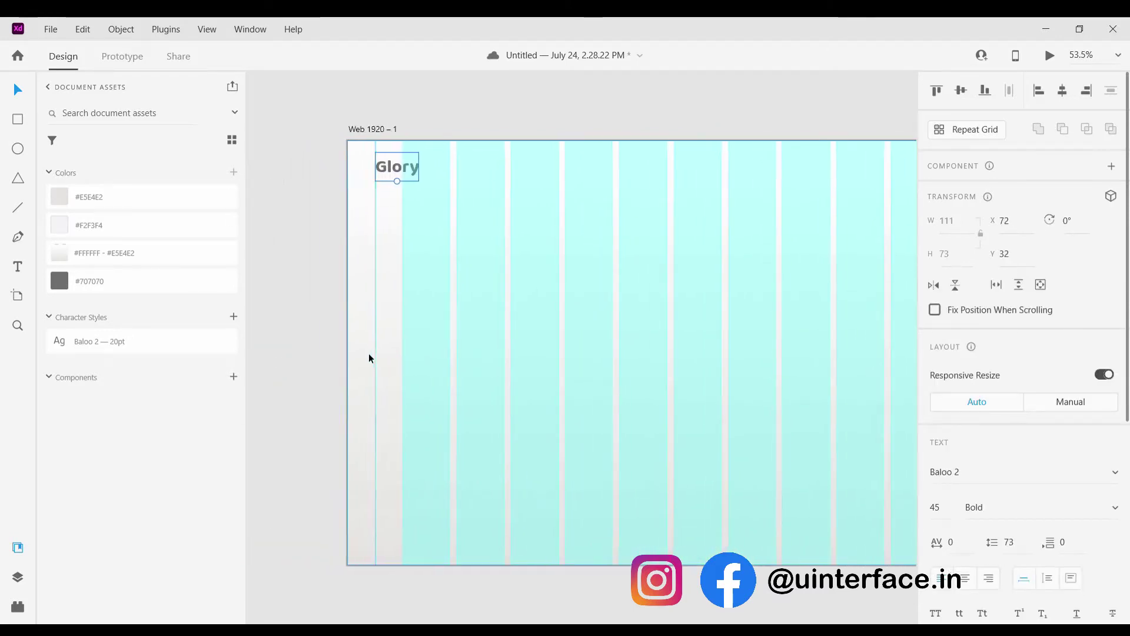
Fine-tune the right-margin guide so its distance from the artboard edge matches the left guide's.
left_click(380, 358)
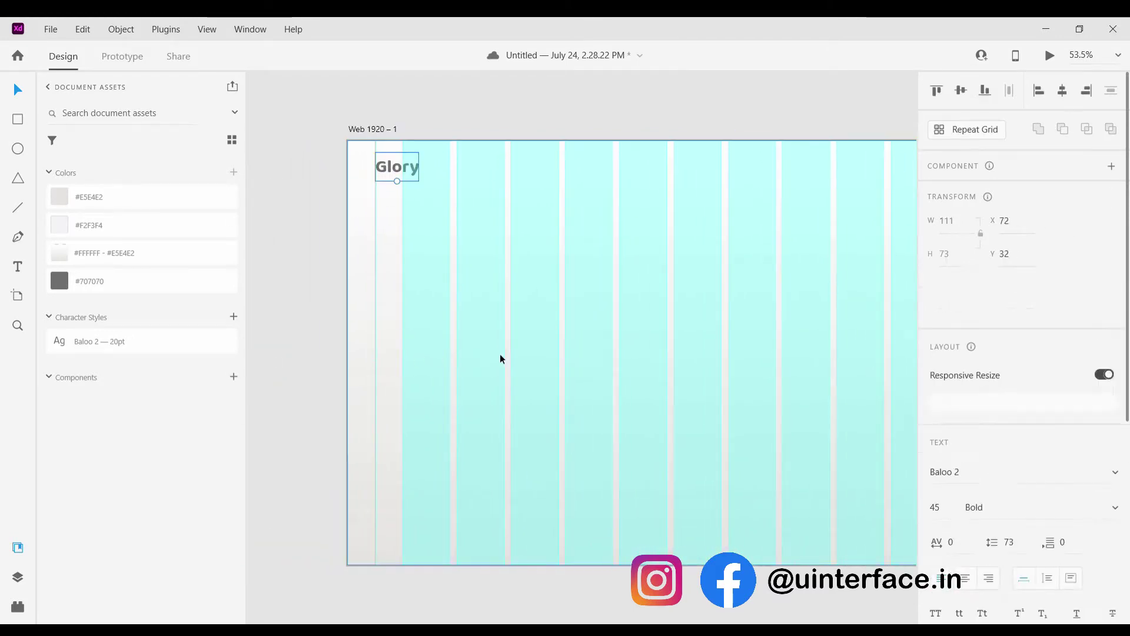
scroll(589, 365, "right", 5)
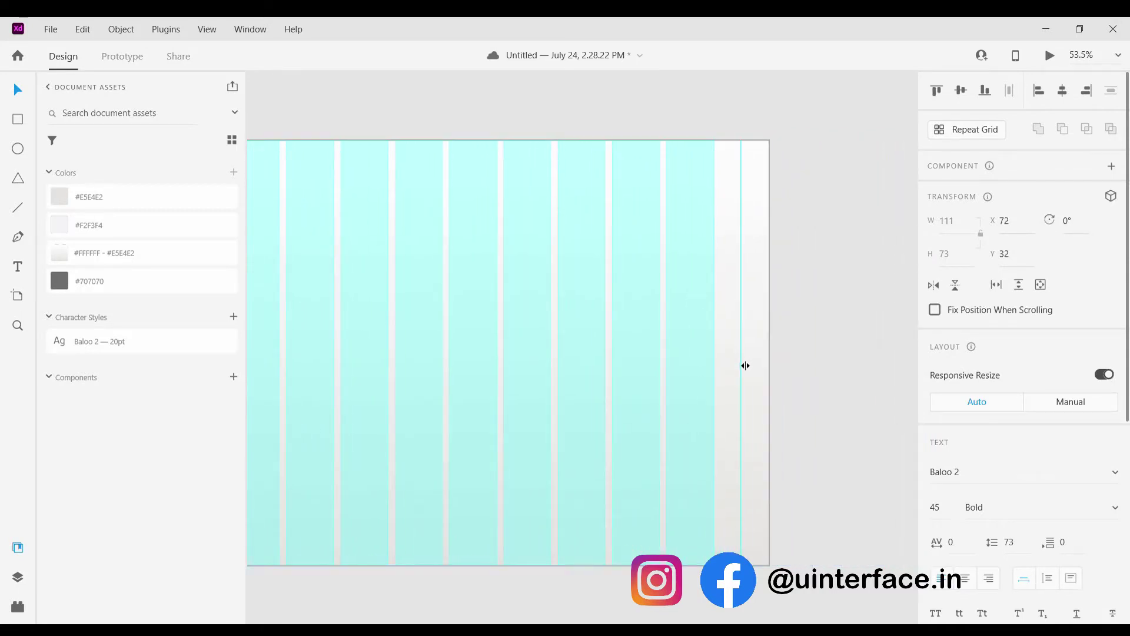
left_click_drag(744, 365, 744, 371)
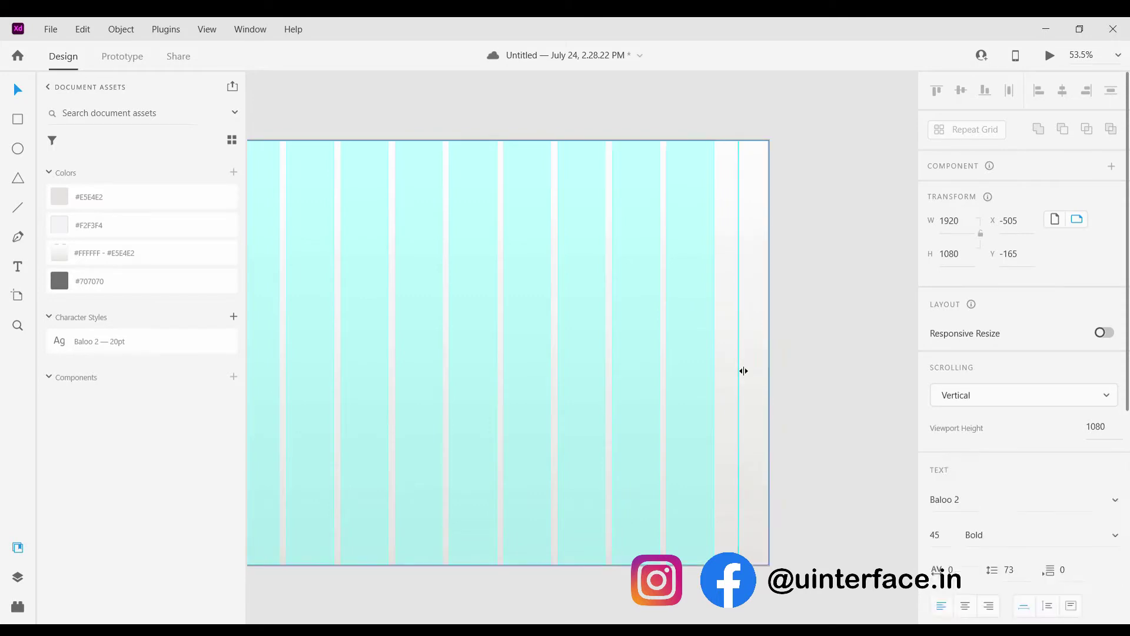
scroll(754, 367, "left", 2)
left_click_drag(836, 341, 832, 345)
scroll(809, 235, "up", 2)
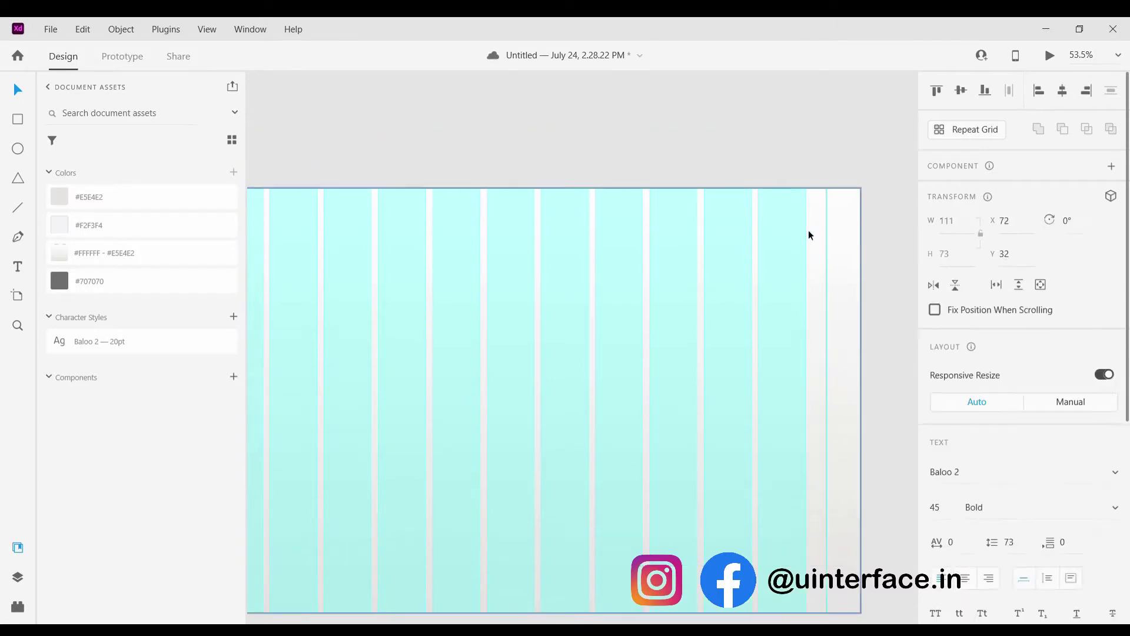
scroll(826, 211, "up", 5)
scroll(828, 213, "up", 3)
scroll(863, 239, "right", 3)
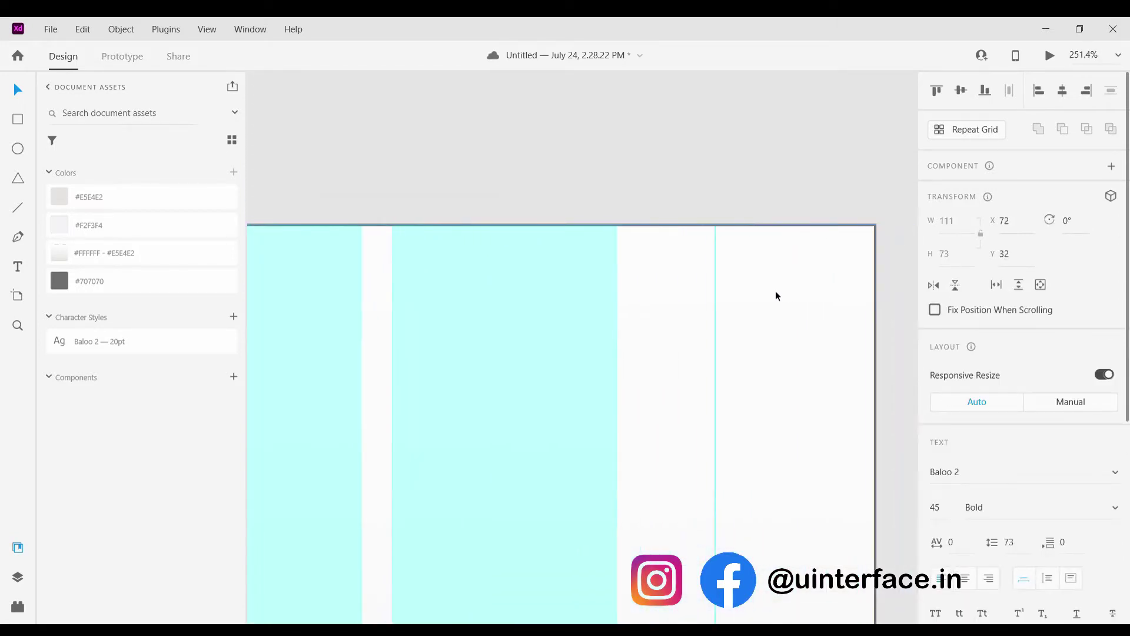
left_click_drag(710, 291, 735, 299)
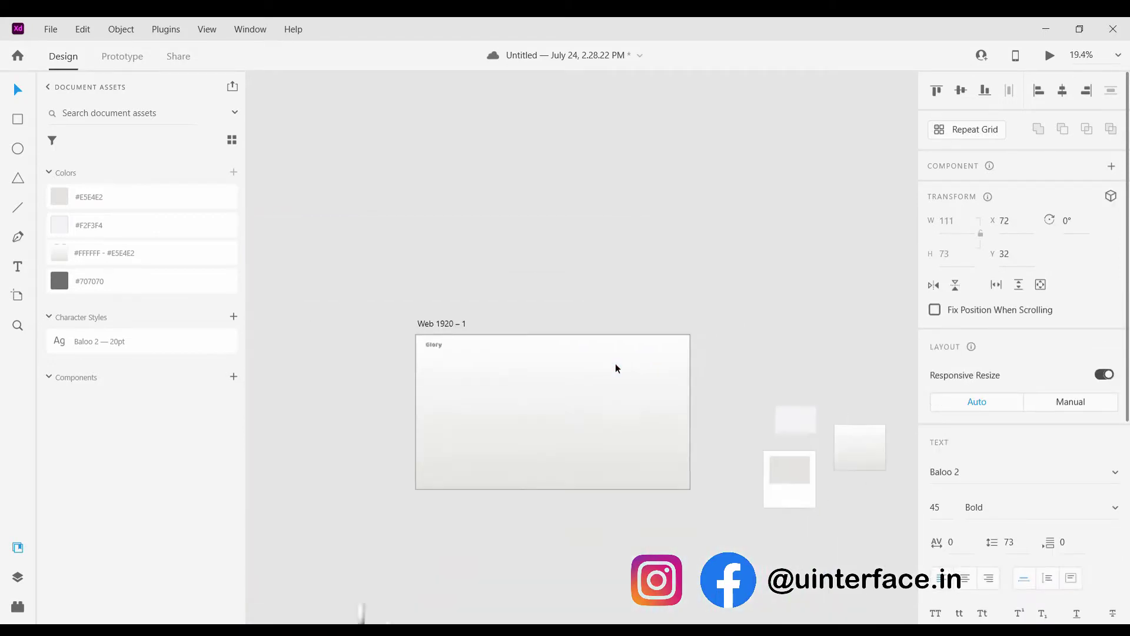
Enlarge the Glory text to size 93 at X 72, Y 39 and add a horizontal guide beneath it.
scroll(616, 366, "up", 5)
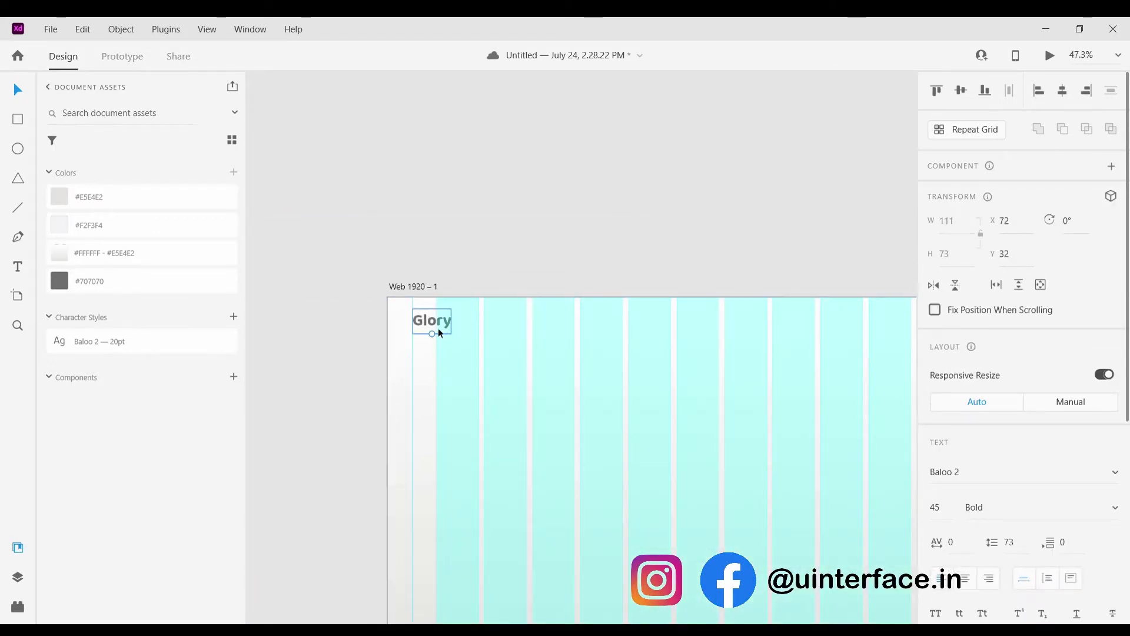
mouse_move(440, 340)
left_mouse_down()
mouse_move(442, 366)
mouse_move(438, 356)
left_mouse_up()
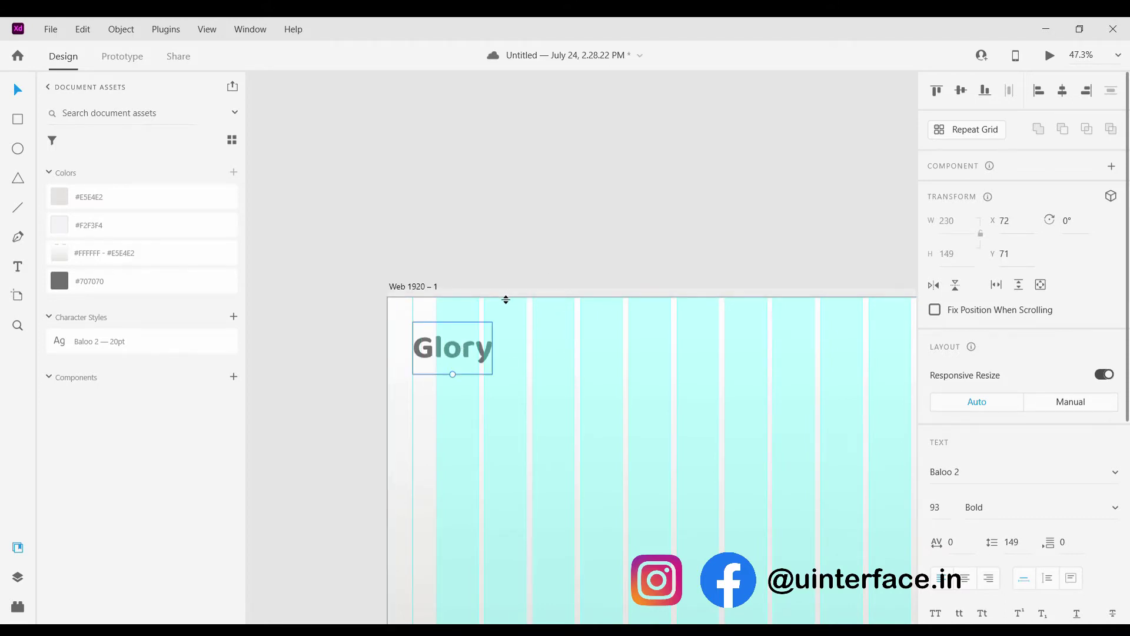
left_click_drag(506, 300, 514, 378)
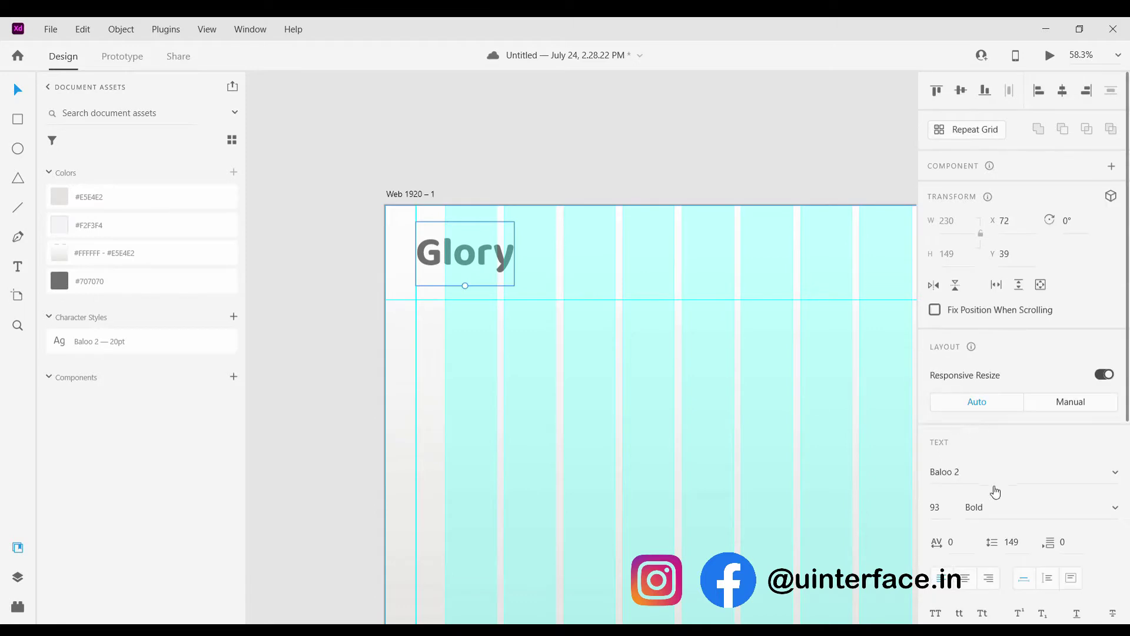
Change the fill colour of the Glory text to near-black #222121.
scroll(1025, 471, "down", 5)
left_click(966, 455)
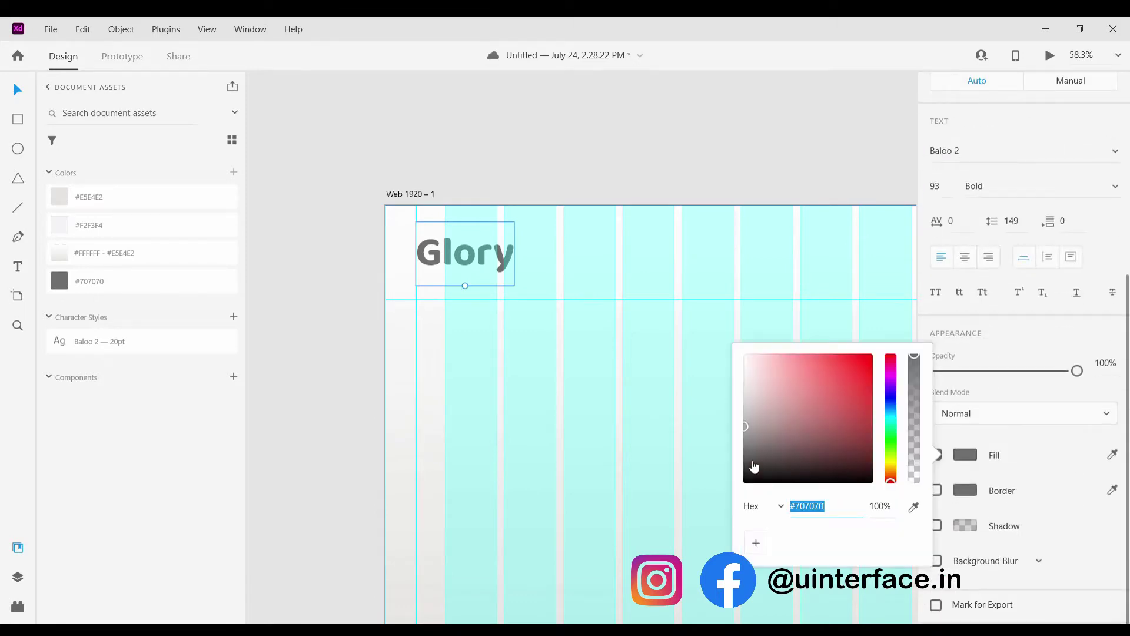
mouse_move(751, 454)
left_mouse_down()
mouse_move(747, 481)
mouse_move(752, 472)
left_mouse_up()
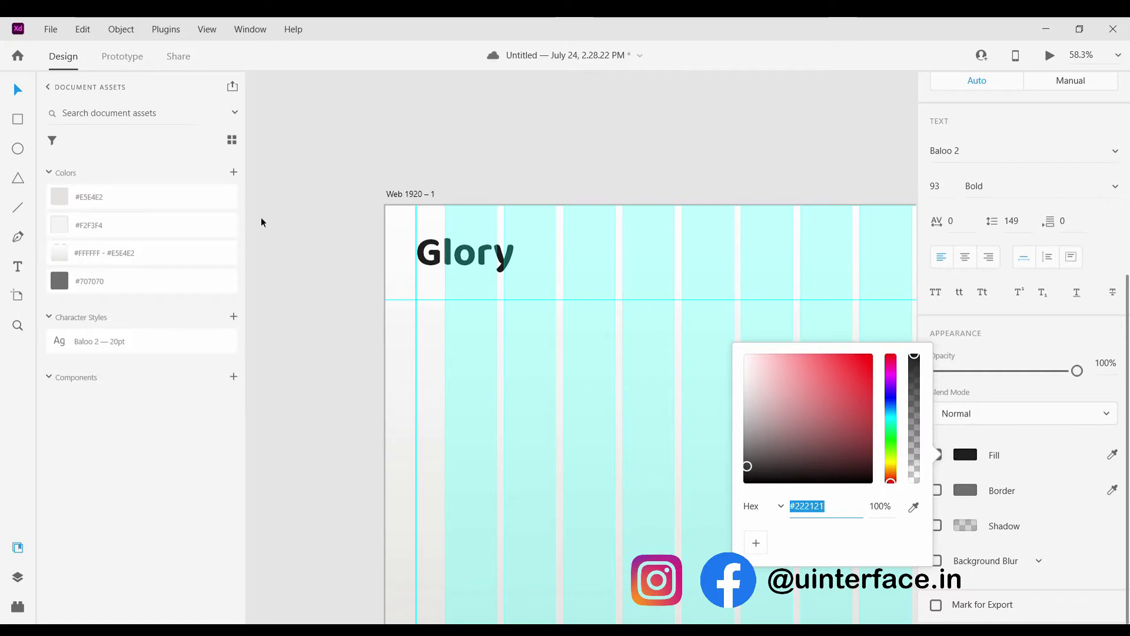
Save the Glory text's near-black #222121 fill as a document colour asset.
left_click(232, 174)
left_click(555, 151)
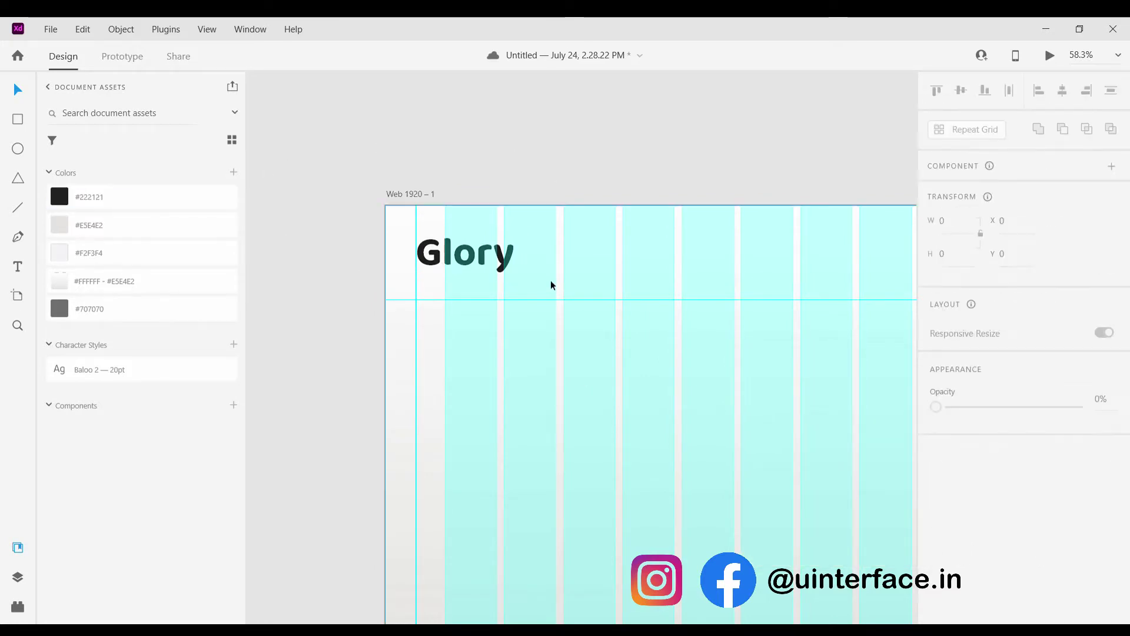
Duplicate the Glory text to X 628, Y 39 and set the copy's font to Nirmala UI Regular.
scroll(551, 281, "down", 5)
scroll(562, 300, "up", 5)
left_click(365, 243)
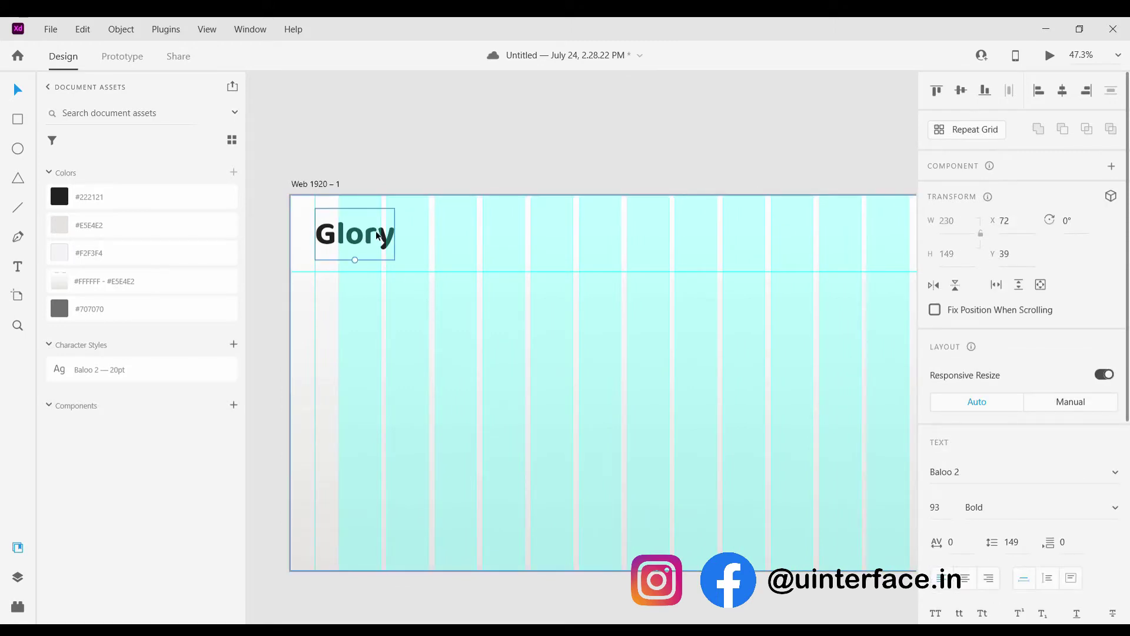
left_click_drag(417, 238, 458, 240)
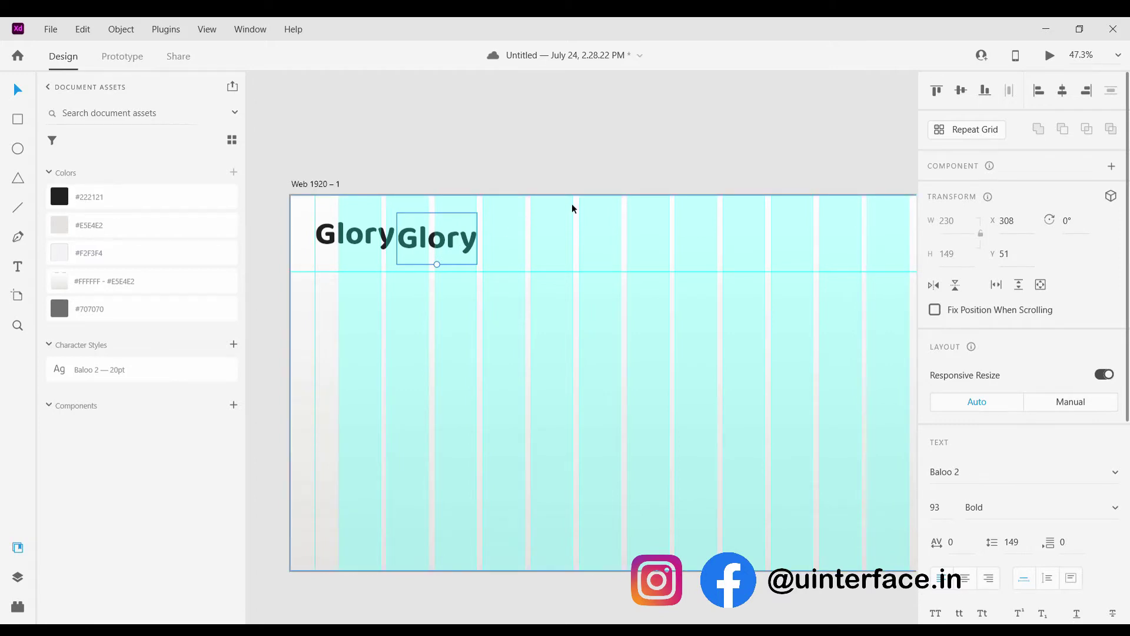
left_click_drag(444, 244, 550, 240)
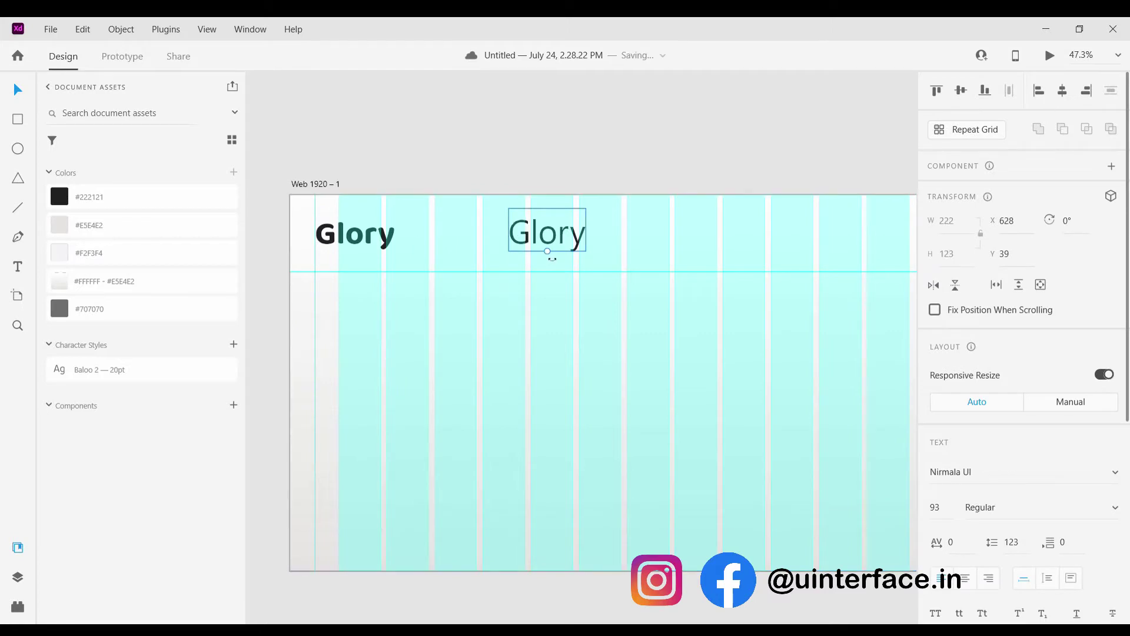
Shrink the Nirmala UI copy of Glory to size 59, keep it Regular, and move it to X 1055, Y 15.
left_click_drag(551, 256, 593, 238)
left_click(999, 492)
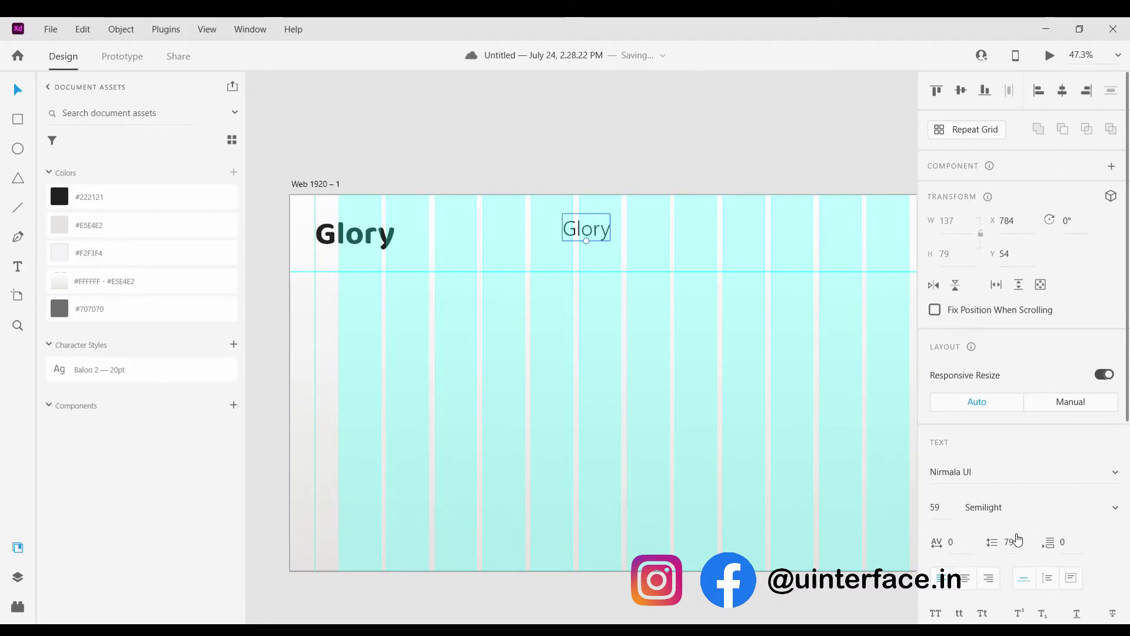
key("Down")
left_click_drag(595, 232, 743, 223)
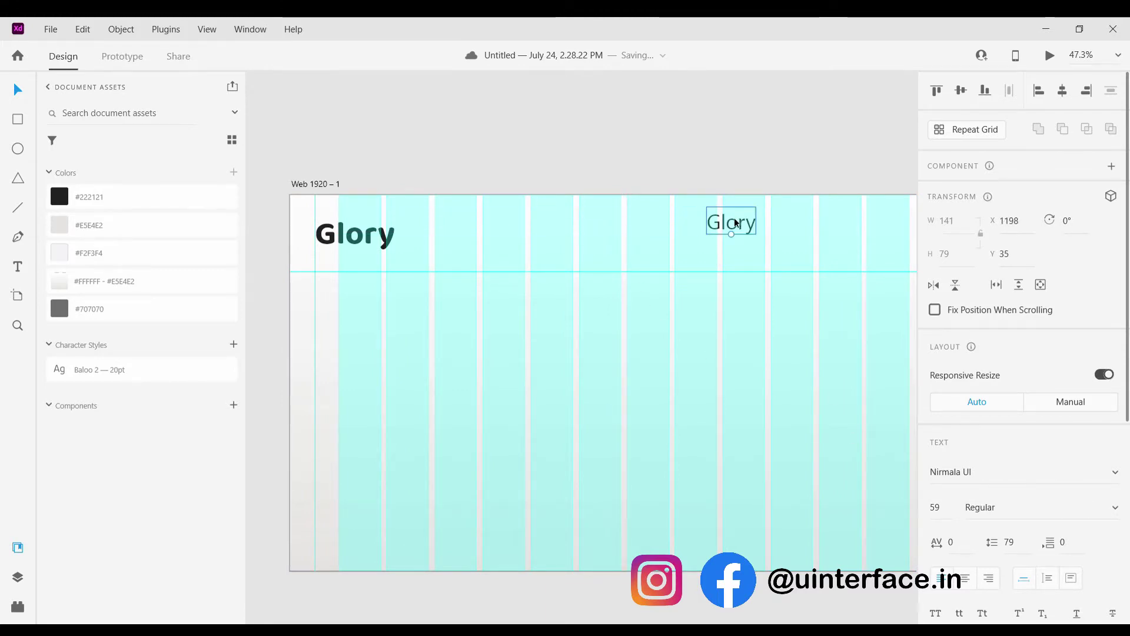
scroll(739, 224, "right", 2)
scroll(666, 229, "up", 3)
left_click_drag(657, 234, 588, 222)
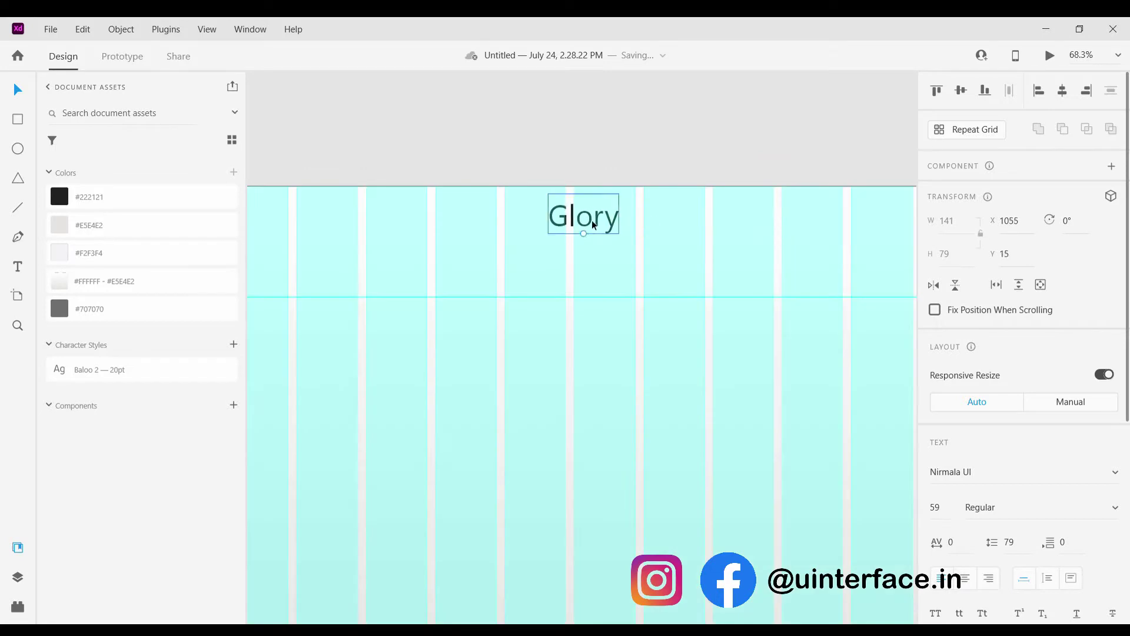
Raise the horizontal header guide and move the bold Glory logo up to X 72, Y 16.
scroll(588, 222, "down", 5)
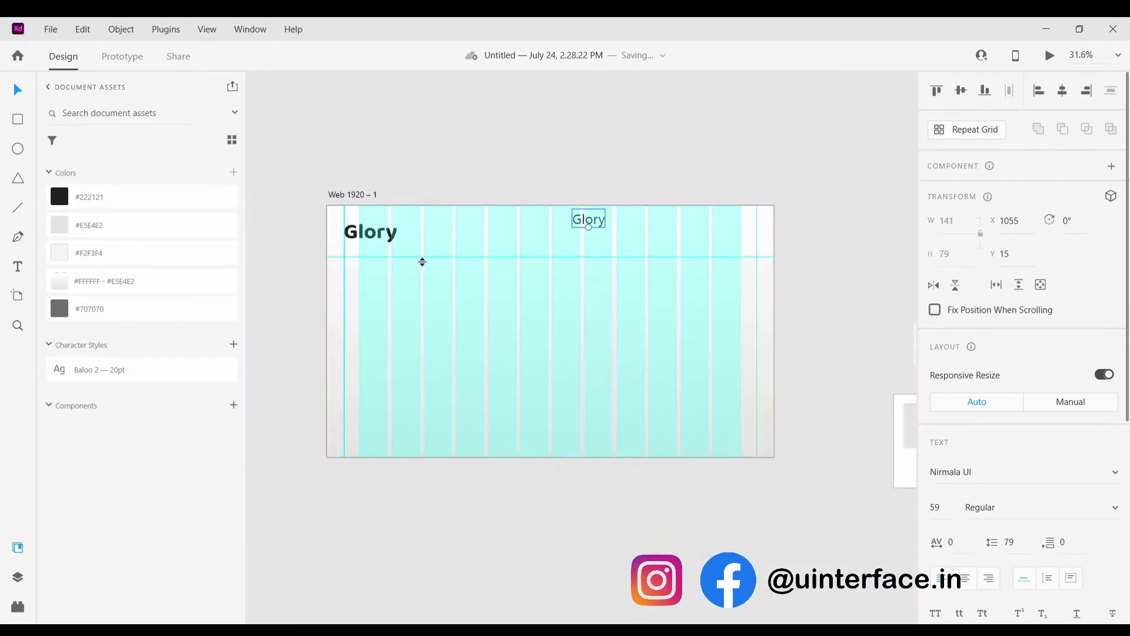
scroll(419, 259, "up", 3)
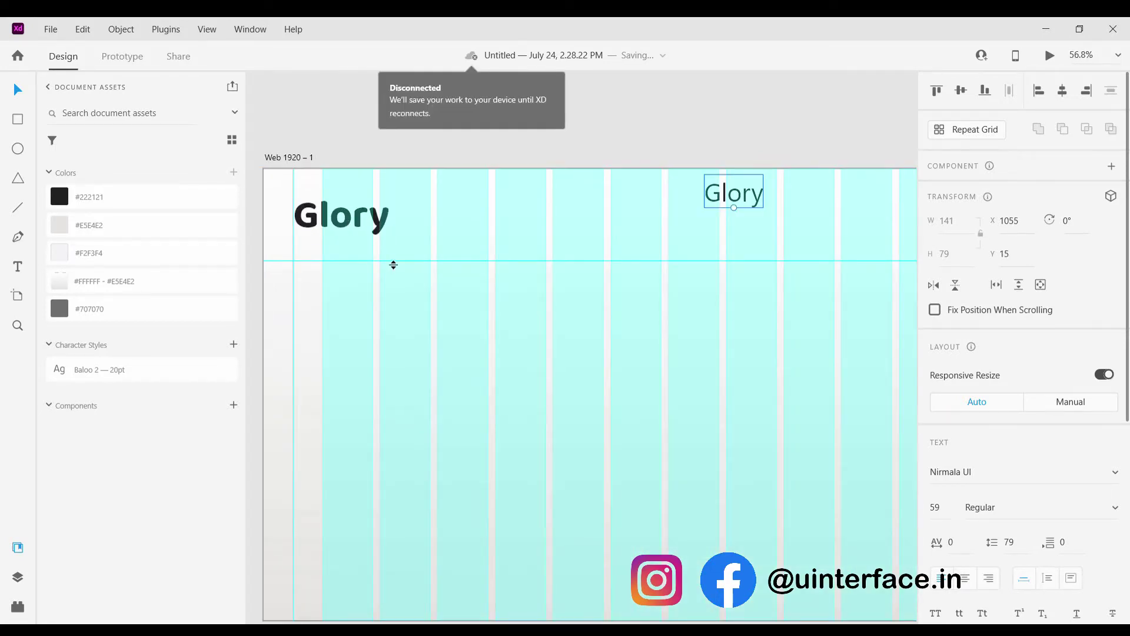
left_click_drag(391, 261, 391, 242)
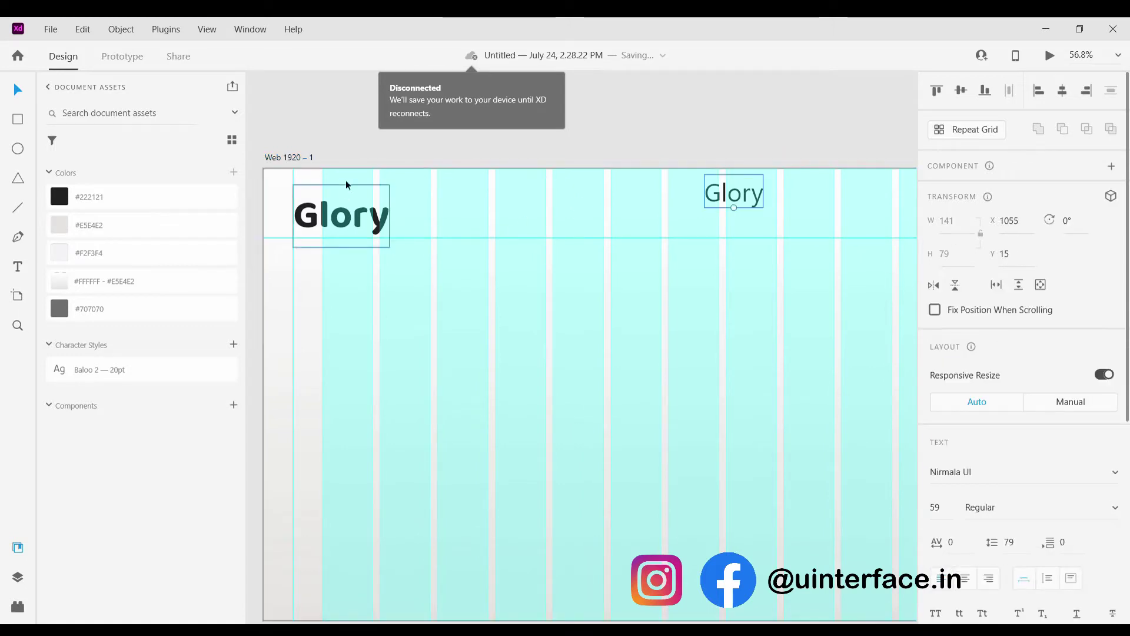
left_click_drag(367, 177, 367, 241)
left_click_drag(354, 220, 353, 210)
left_click(459, 210)
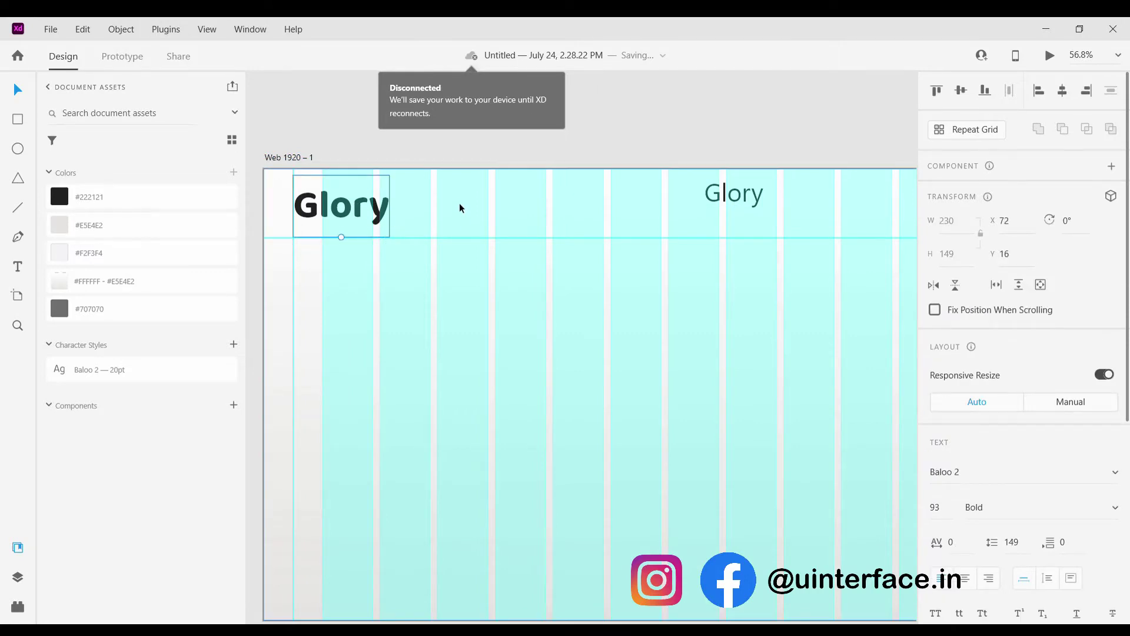
left_click_drag(486, 244, 485, 237)
Add two horizontal guides across the header, one at Y 24 and the other 103 px below it.
left_click(382, 183)
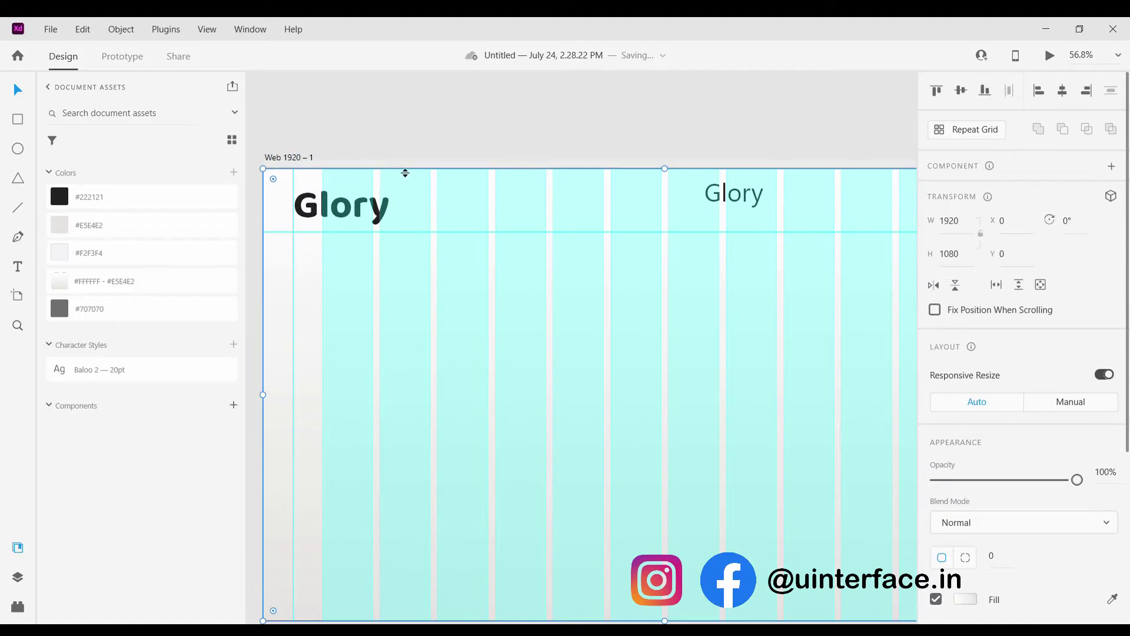
left_click_drag(404, 170, 415, 227)
left_click(494, 174)
left_click_drag(500, 170, 496, 184)
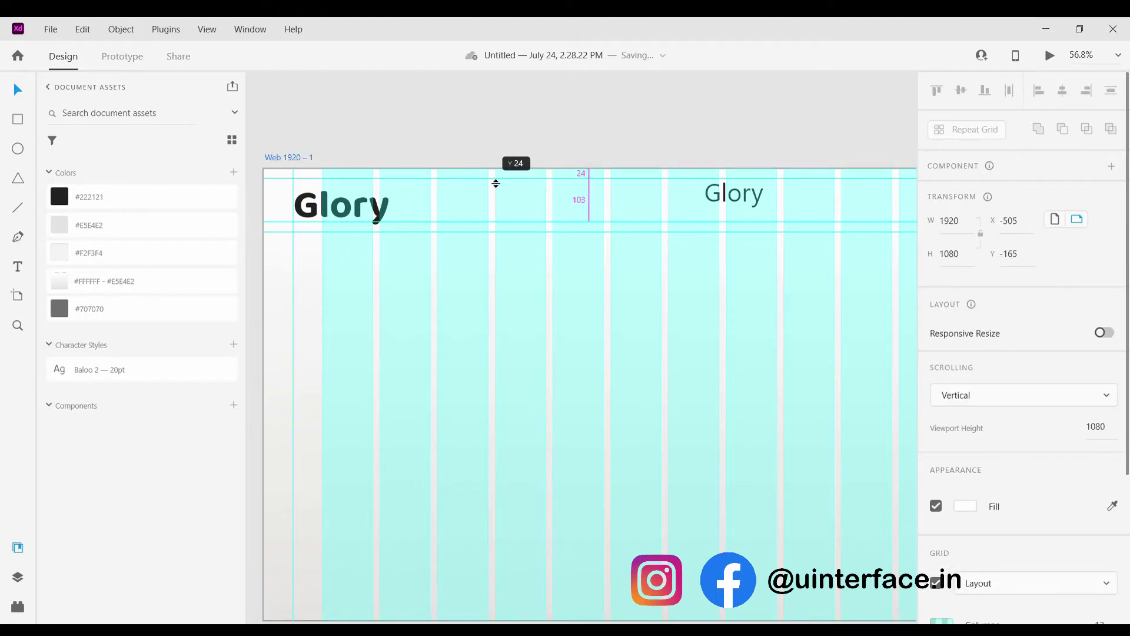
Align the small Glory copy to the upper guide at X 1058, Y 24 and replace its text with Home.
left_click(733, 194)
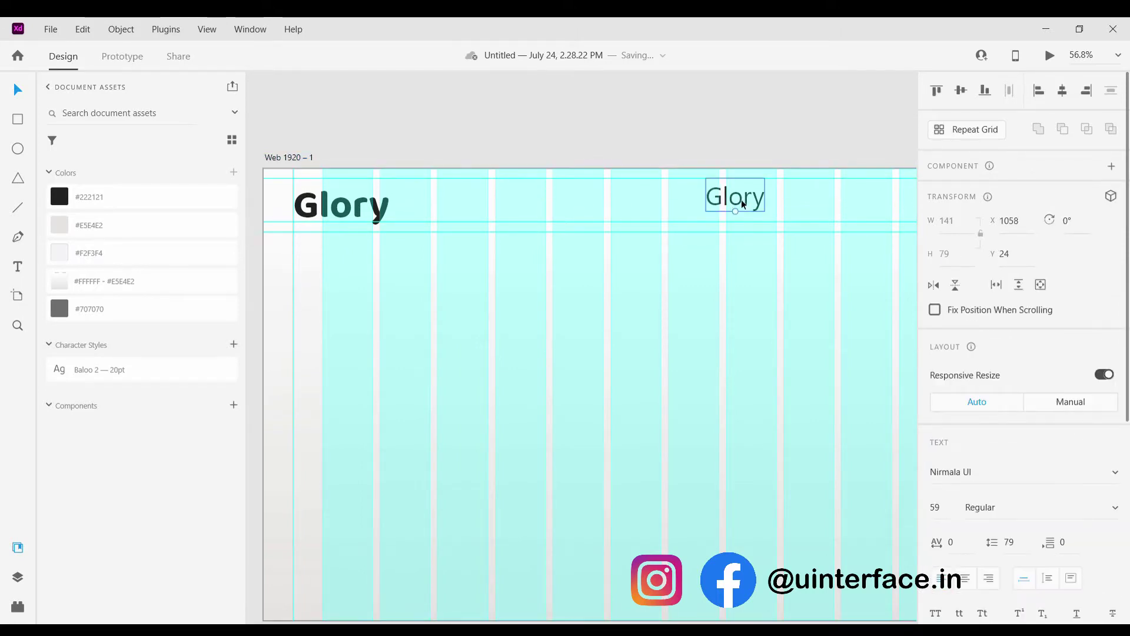
scroll(743, 204, "up", 3)
double_click(745, 205)
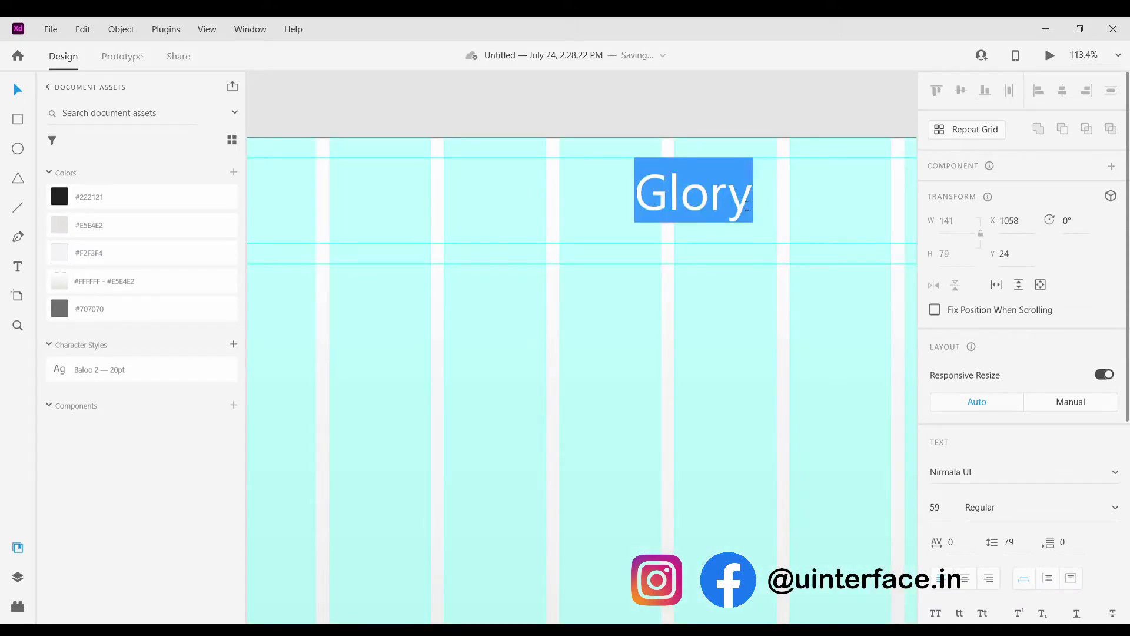
key("BackSpace")
type("Home")
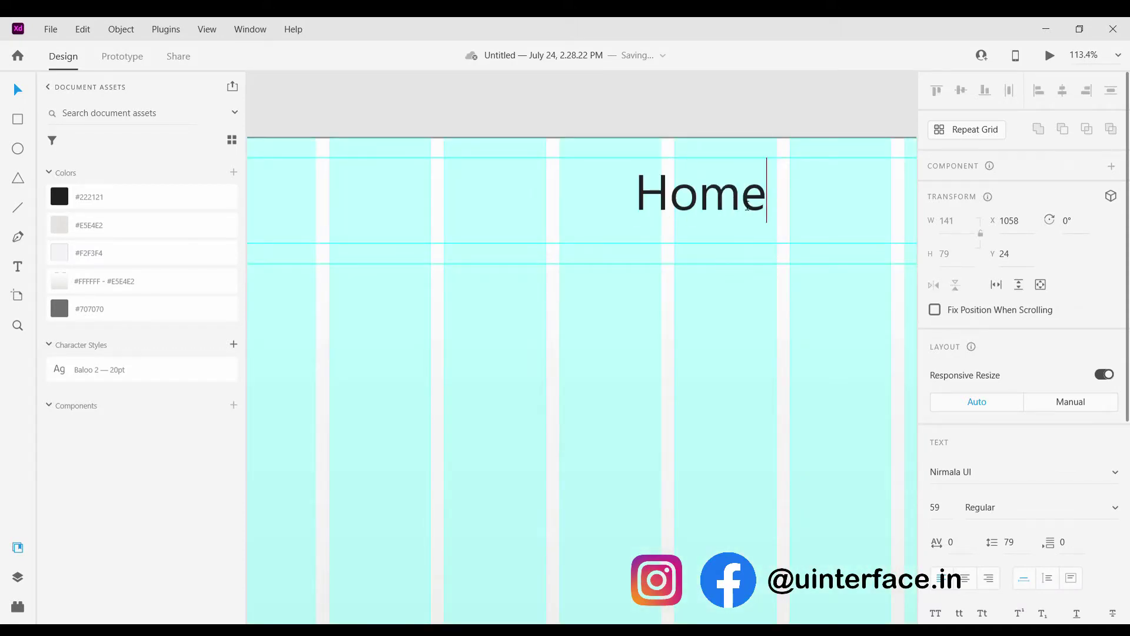
key("Escape")
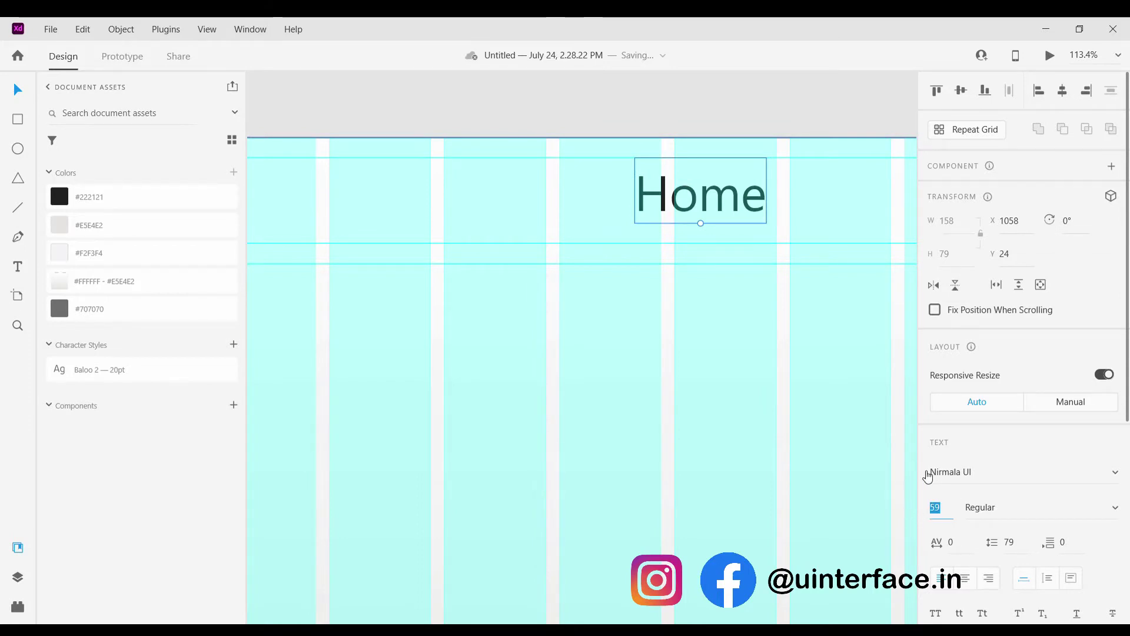
Move the Home text to X 983, Y 51 and set its font size to 35.
left_click(637, 380)
scroll(648, 299, "down", 5)
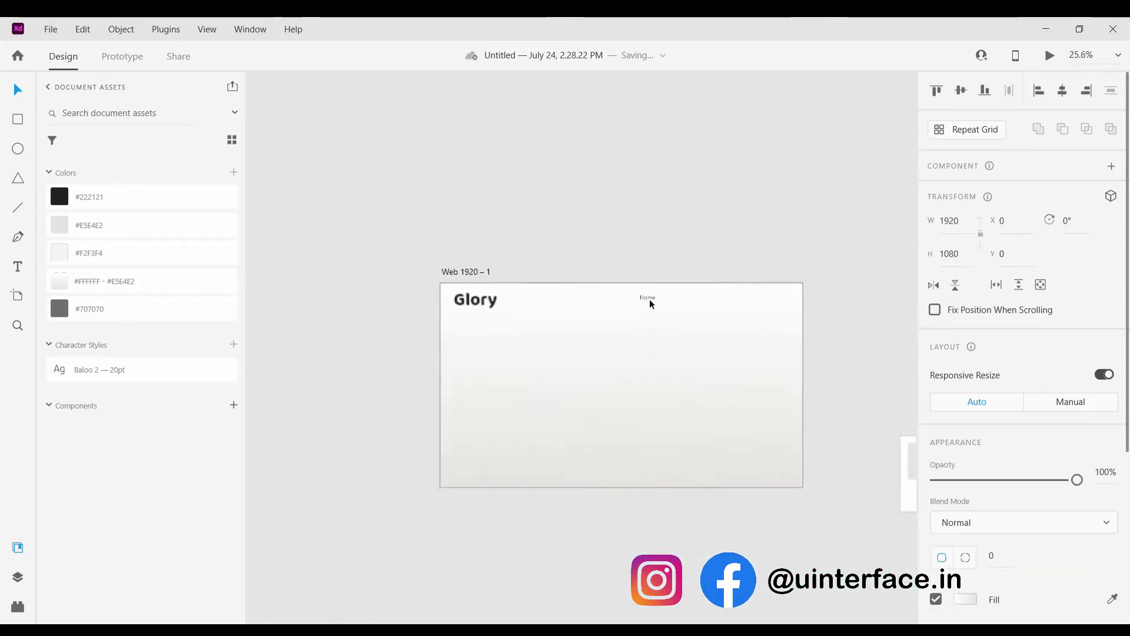
scroll(649, 298, "up", 3)
left_click_drag(649, 298, 620, 297)
left_click_drag(946, 516, 917, 510)
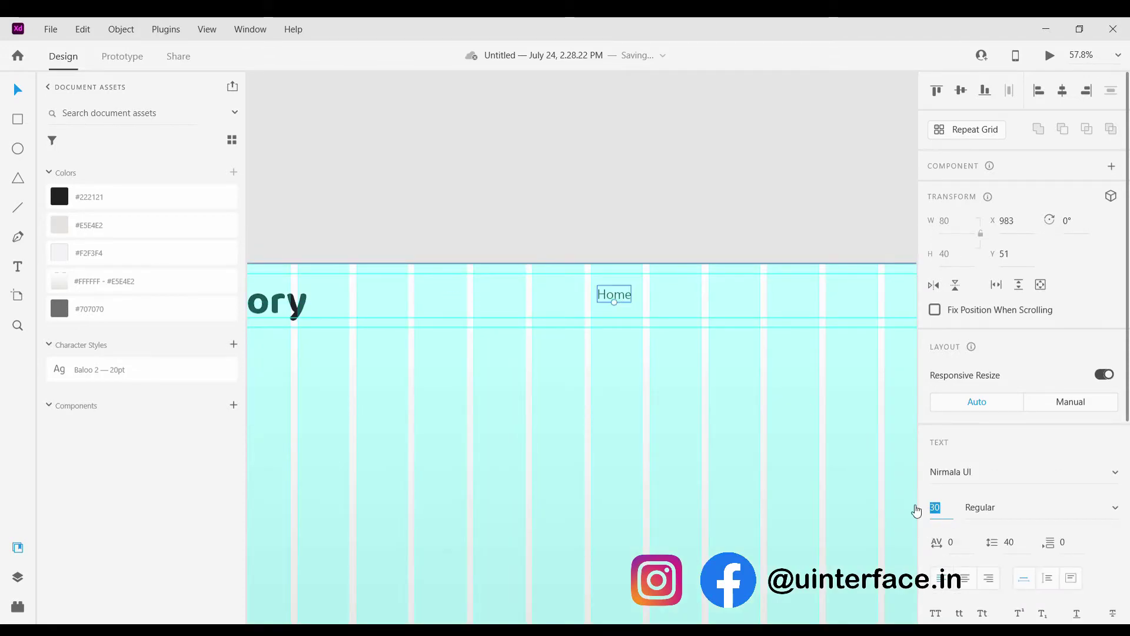
type("35")
key("Return")
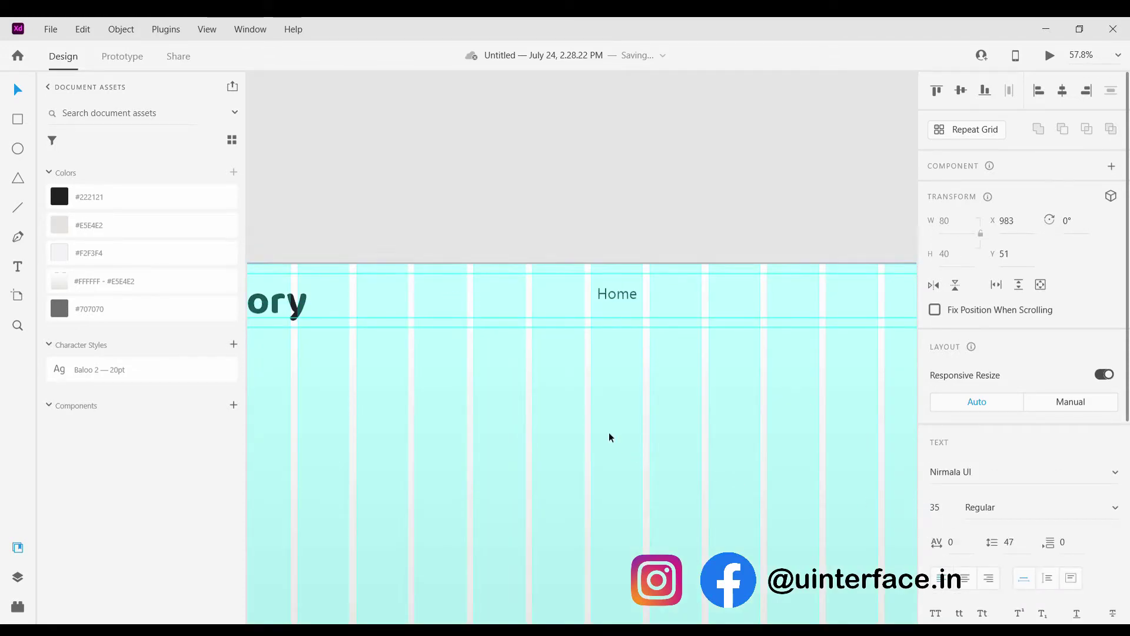
Reposition the Home text to X 996, Y 44 and change its font weight to Bold.
scroll(590, 293, "up", 5)
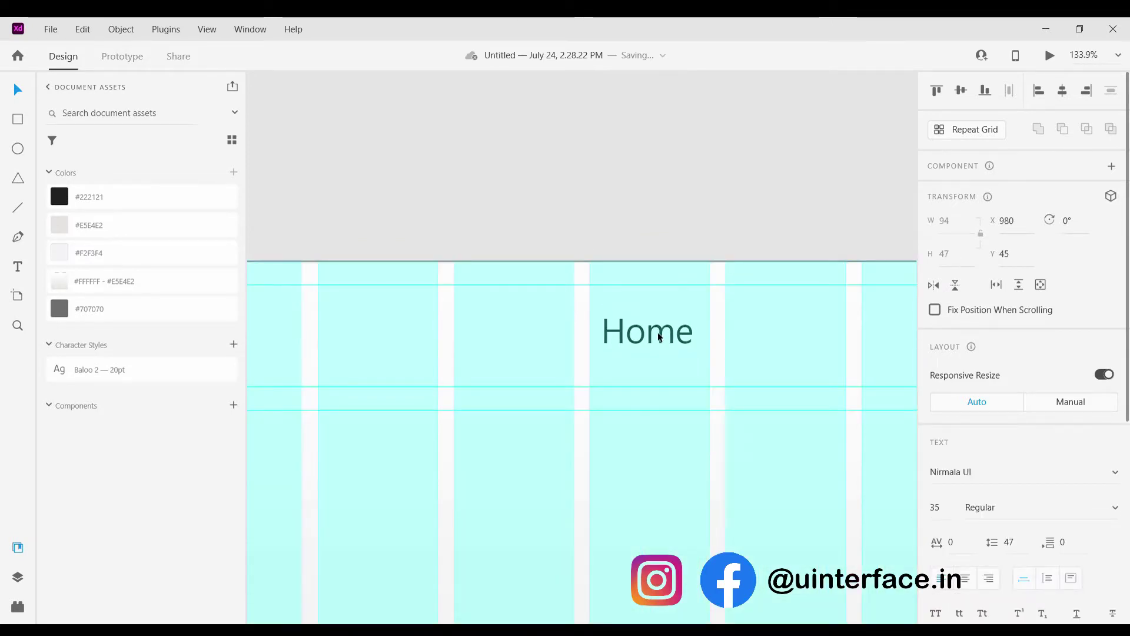
scroll(658, 332, "down", 6)
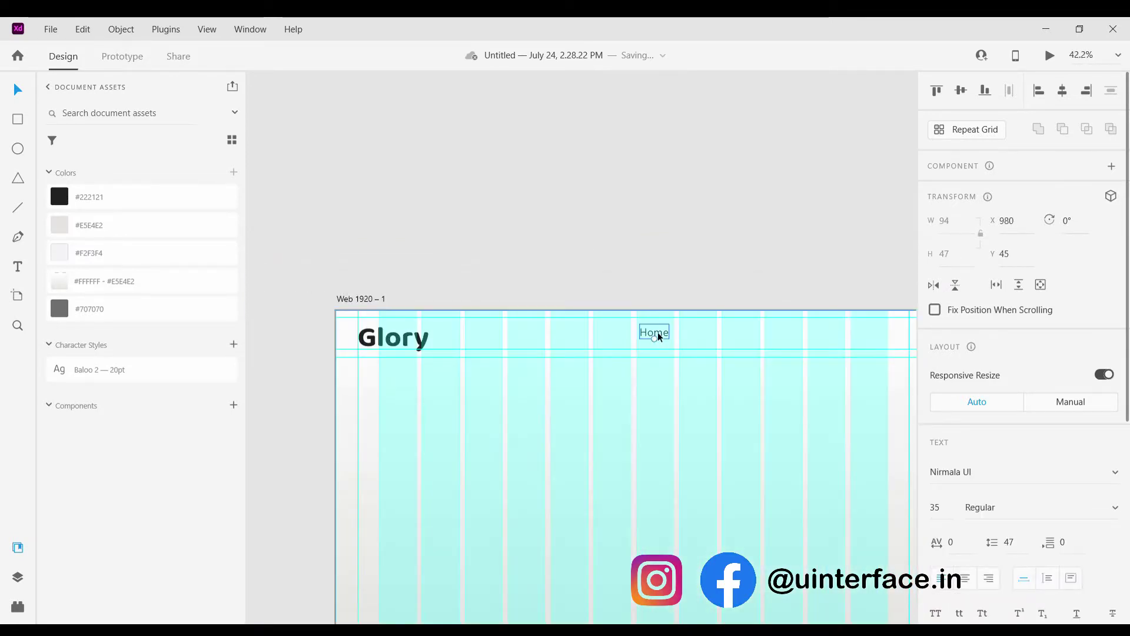
mouse_move(658, 332)
left_mouse_down()
mouse_move(682, 332)
mouse_move(659, 334)
left_mouse_up()
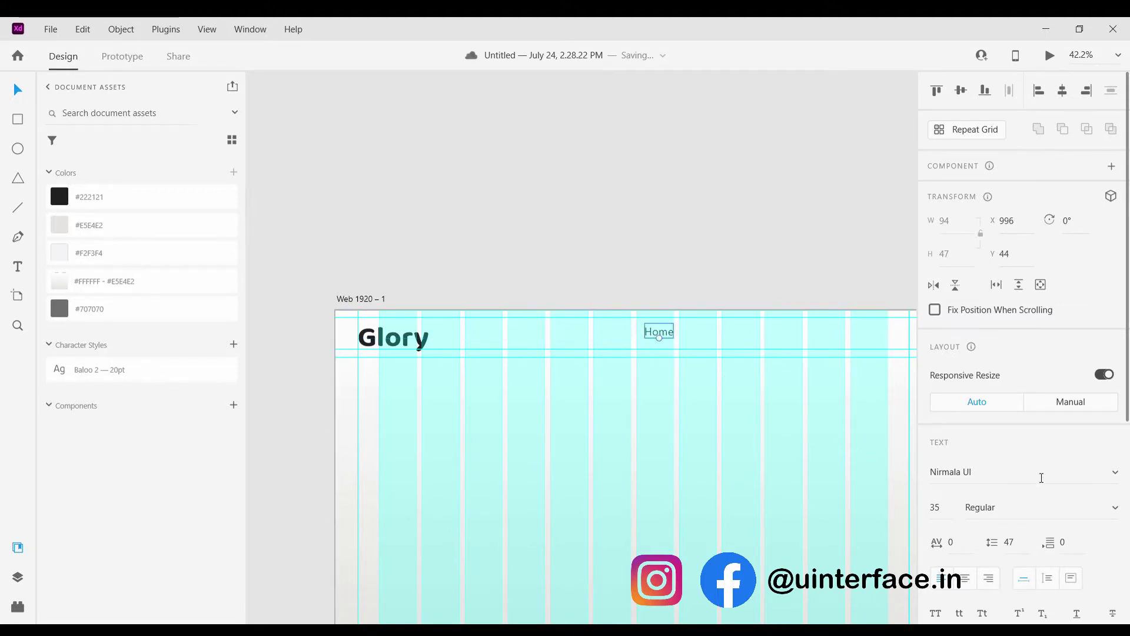
left_click(1090, 512)
left_click(1005, 537)
Duplicate the bold Home text beside the original at X 1116, Y 52 and change the copy to About.
scroll(671, 333, "up", 5)
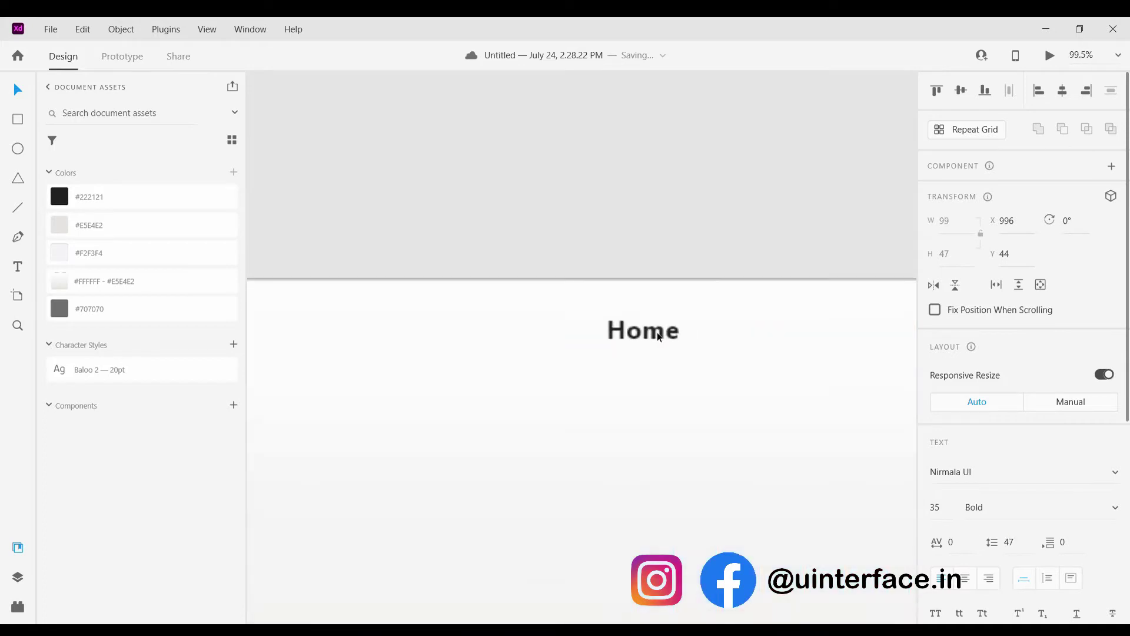
left_click_drag(655, 332, 746, 341)
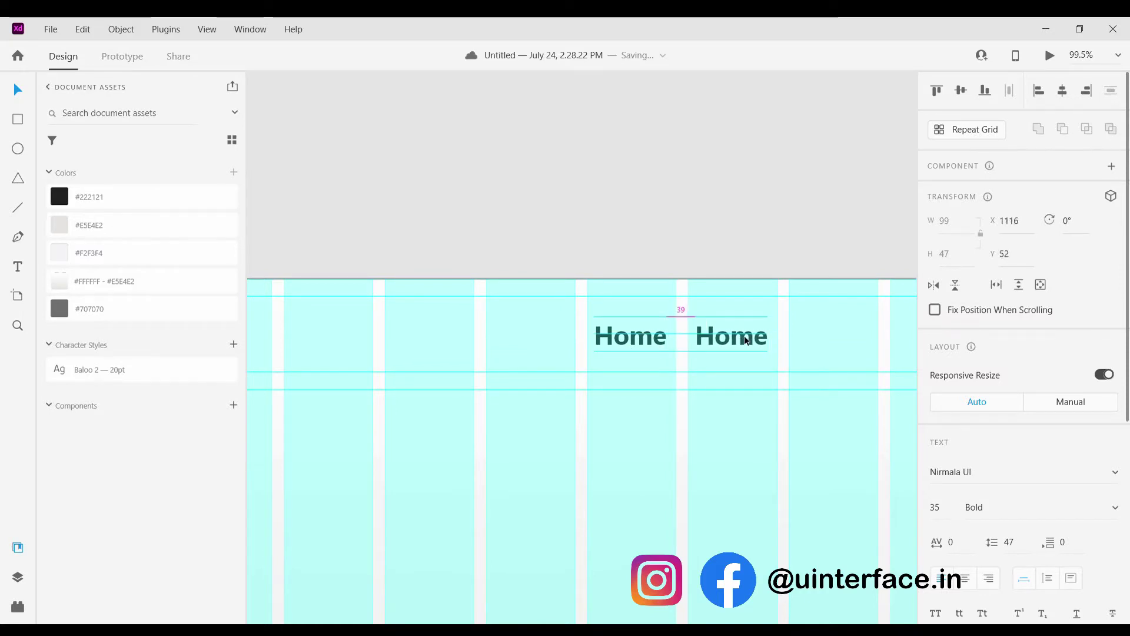
double_click(750, 341)
key("BackSpace")
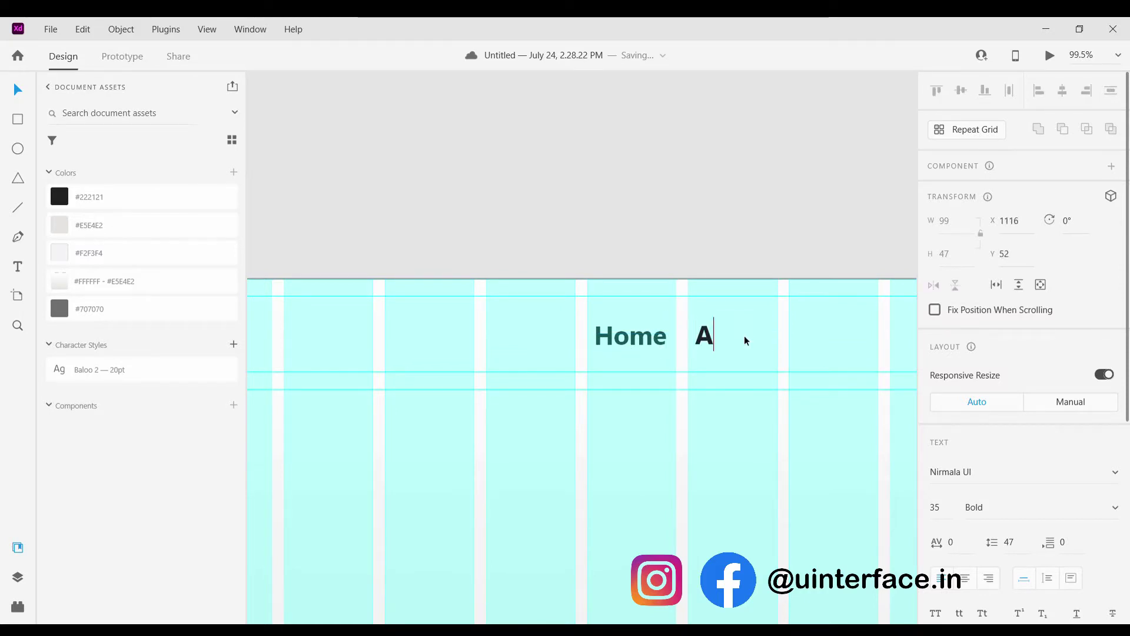
type("Aboo")
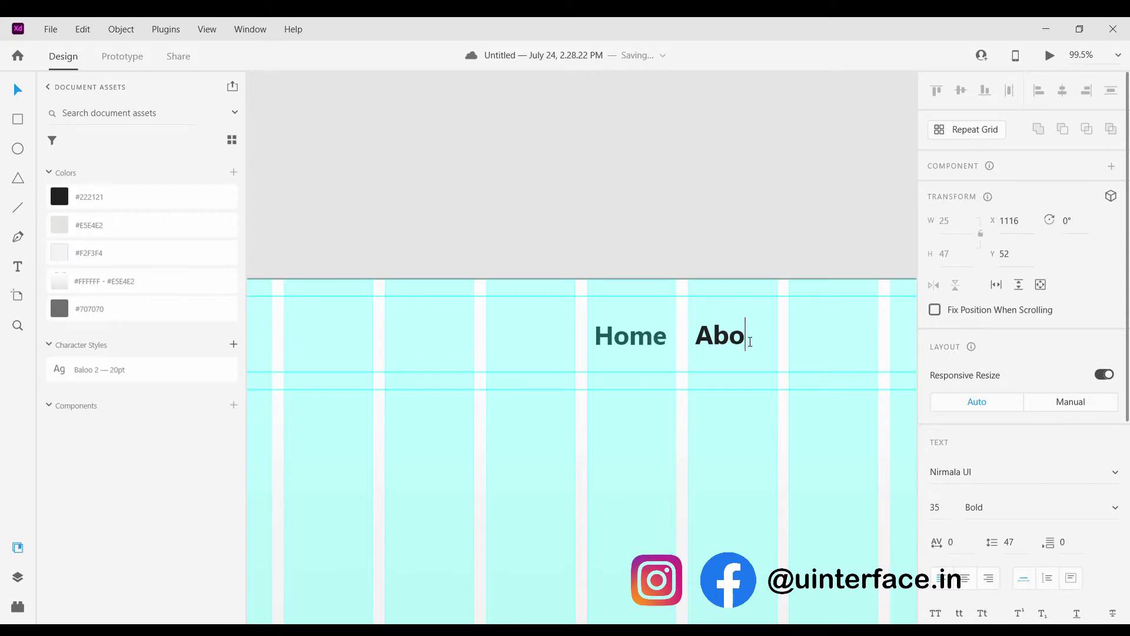
key("BackSpace")
type("ut")
key("Escape")
Widen the gap after Home by moving the About text to X 1154, Y 52.
scroll(754, 447, "down", 5)
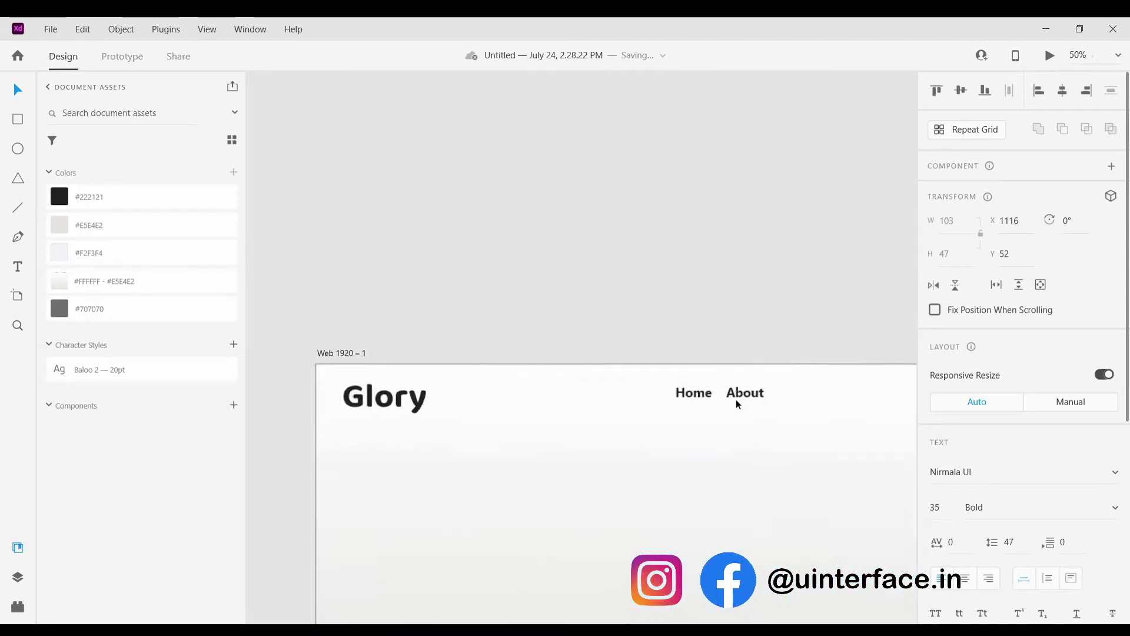
scroll(736, 399, "up", 4)
left_click_drag(749, 390, 761, 389)
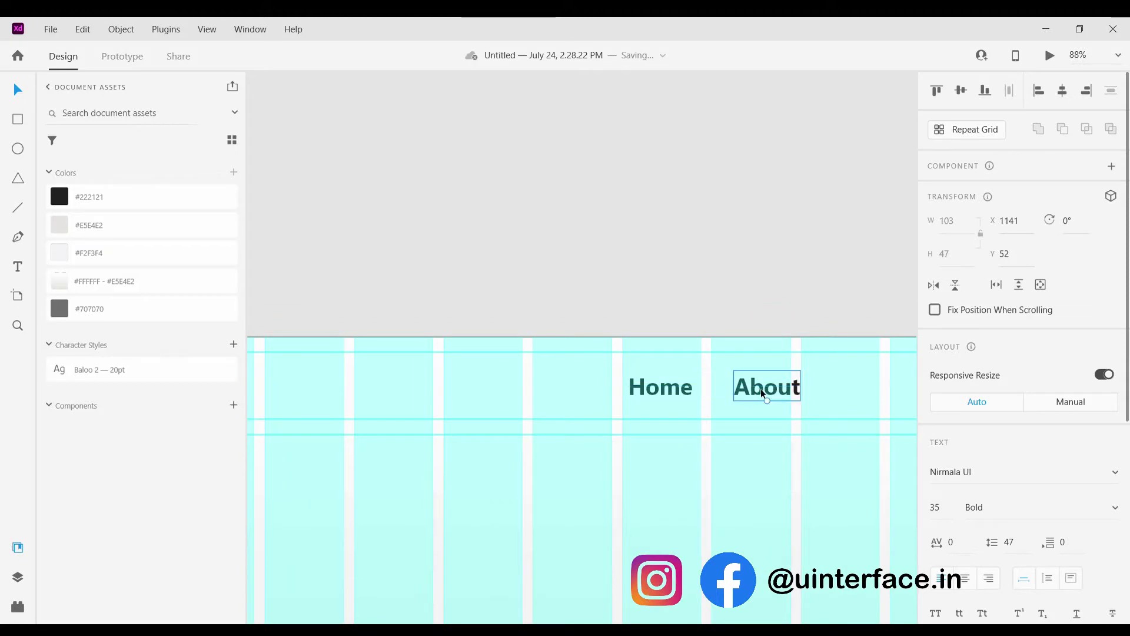
scroll(740, 390, "right", 5)
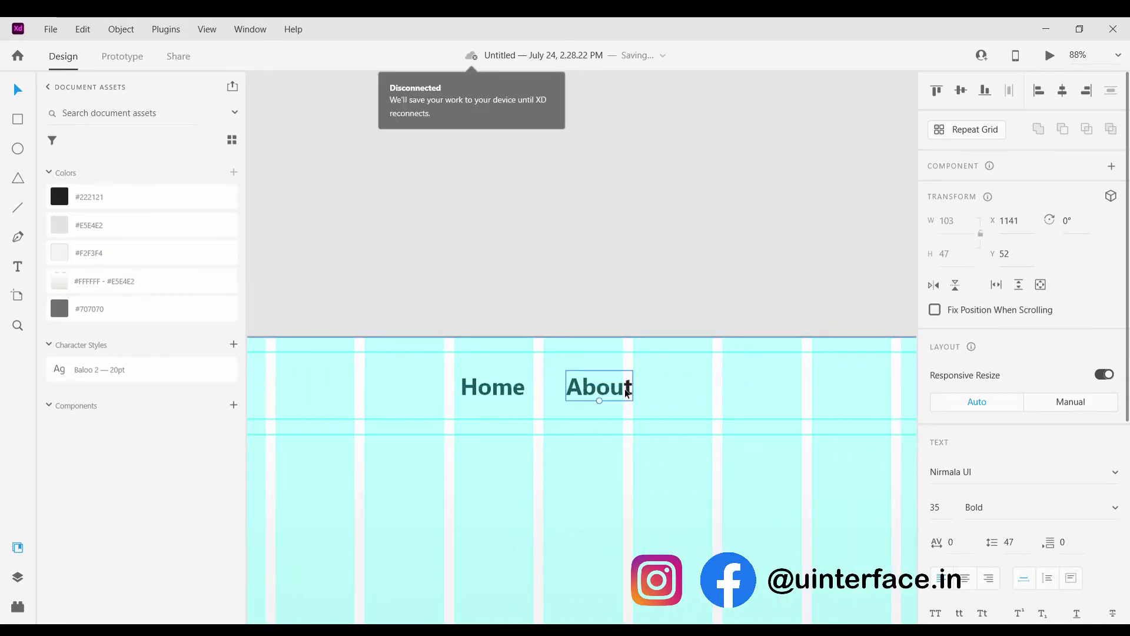
left_click(660, 388)
mouse_move(611, 389)
left_mouse_down()
mouse_move(635, 388)
mouse_move(616, 391)
left_mouse_up()
left_click(673, 391)
left_click(640, 392)
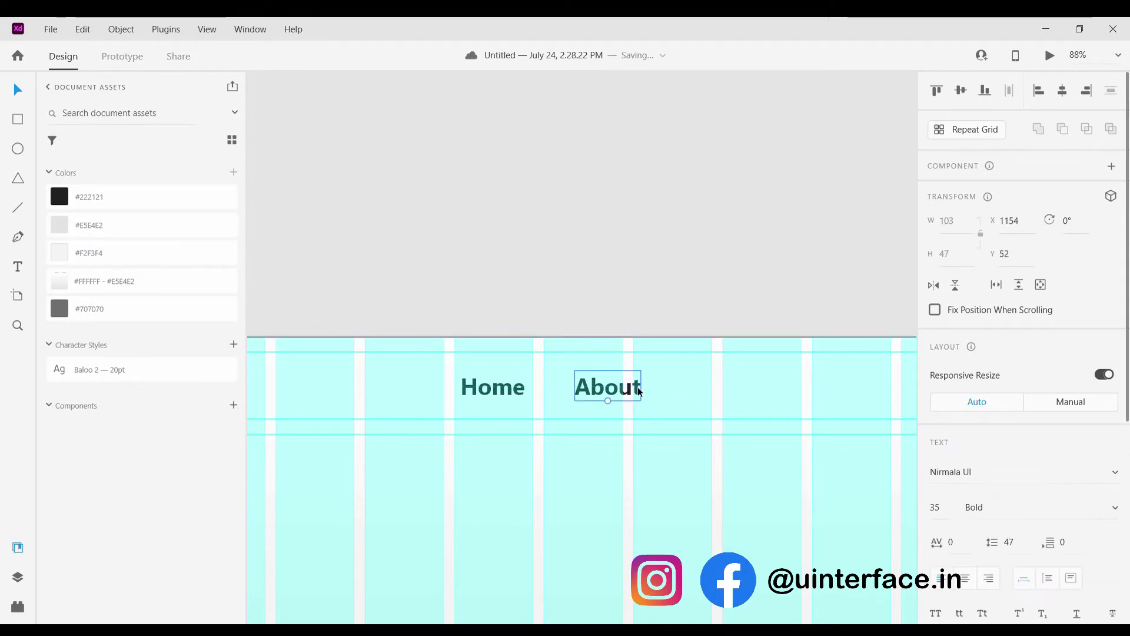
left_click(670, 391)
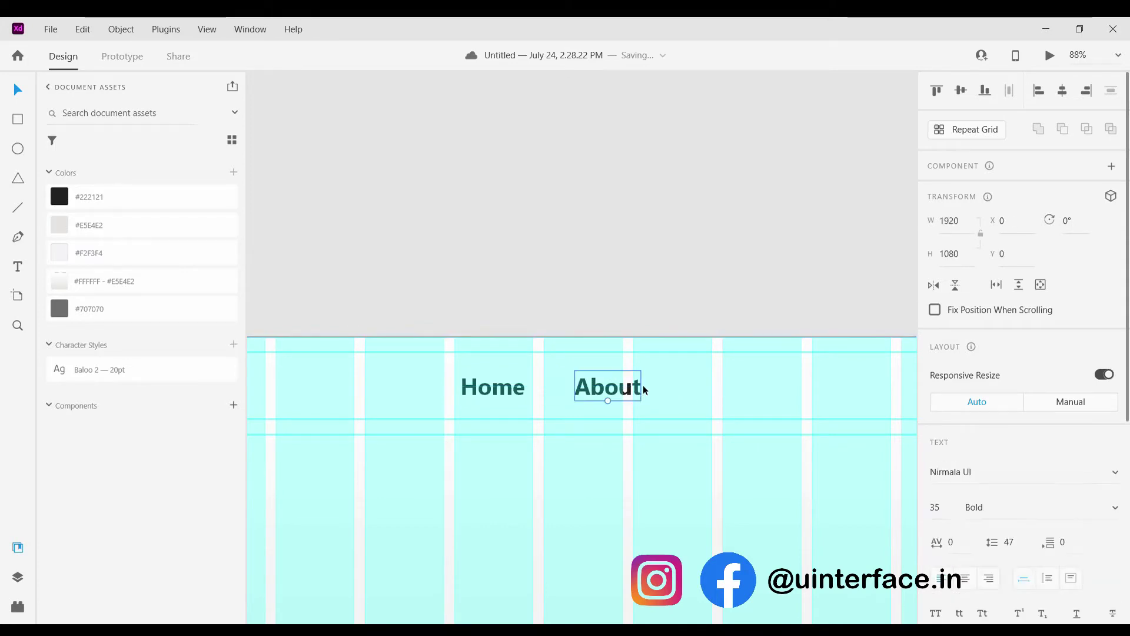
Duplicate About to its right, change the copy to Product, and place it at X 1334, Y 52.
left_click_drag(643, 387, 723, 388, "alt")
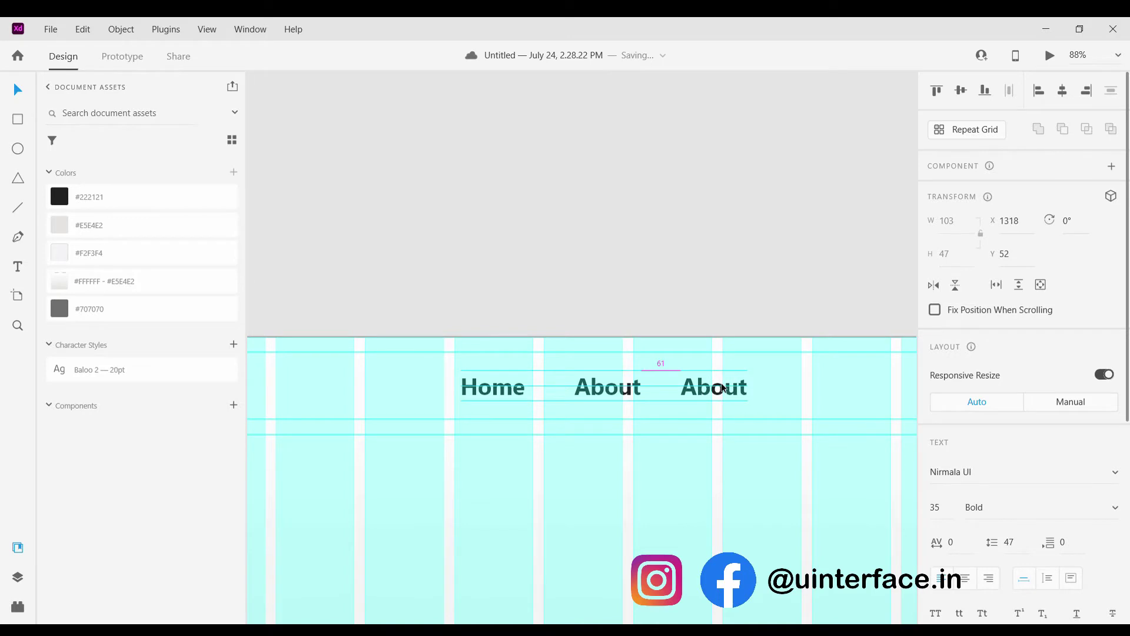
double_click(726, 388)
key("BackSpace")
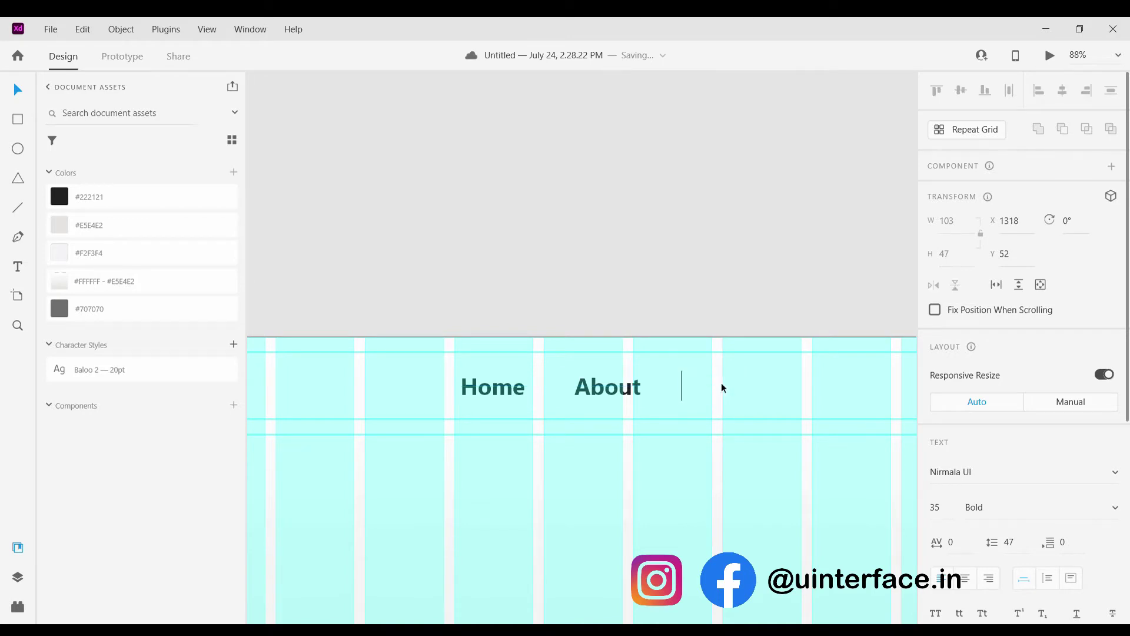
type("Product")
key("Escape")
mouse_move(747, 394)
left_mouse_down()
mouse_move(769, 393)
mouse_move(749, 394)
left_mouse_up()
left_click(809, 358)
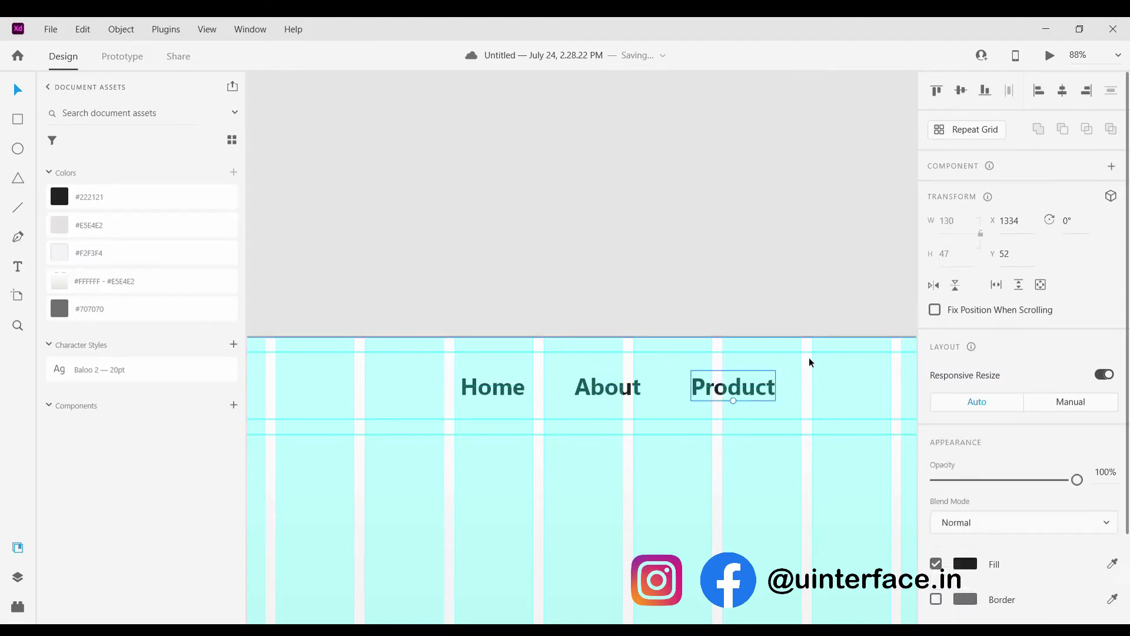
Duplicate the Product text to its right at X 1541, Y 52 and change the copy to Contact.
scroll(744, 391, "right", 3)
left_click(589, 393)
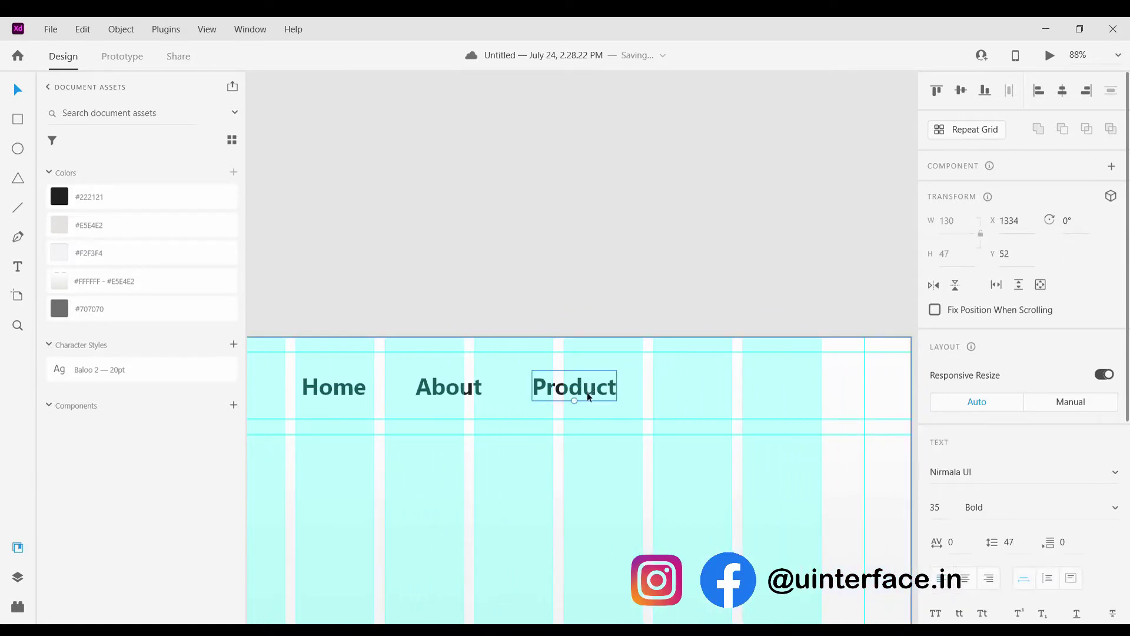
left_click_drag(590, 392, 683, 389)
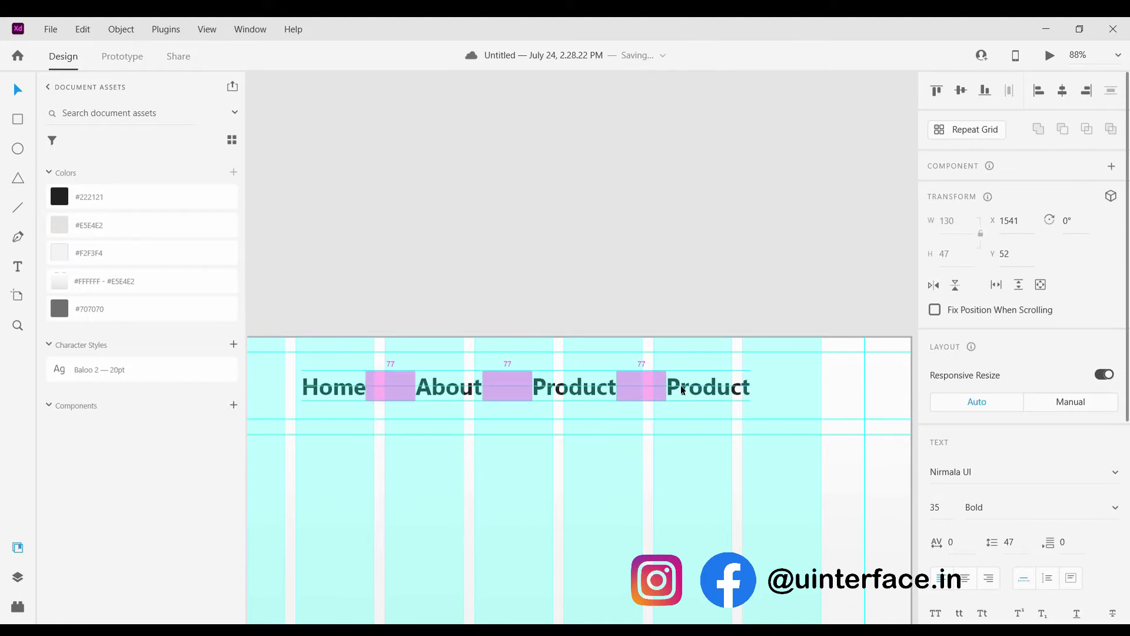
double_click(685, 391)
key("BackSpace")
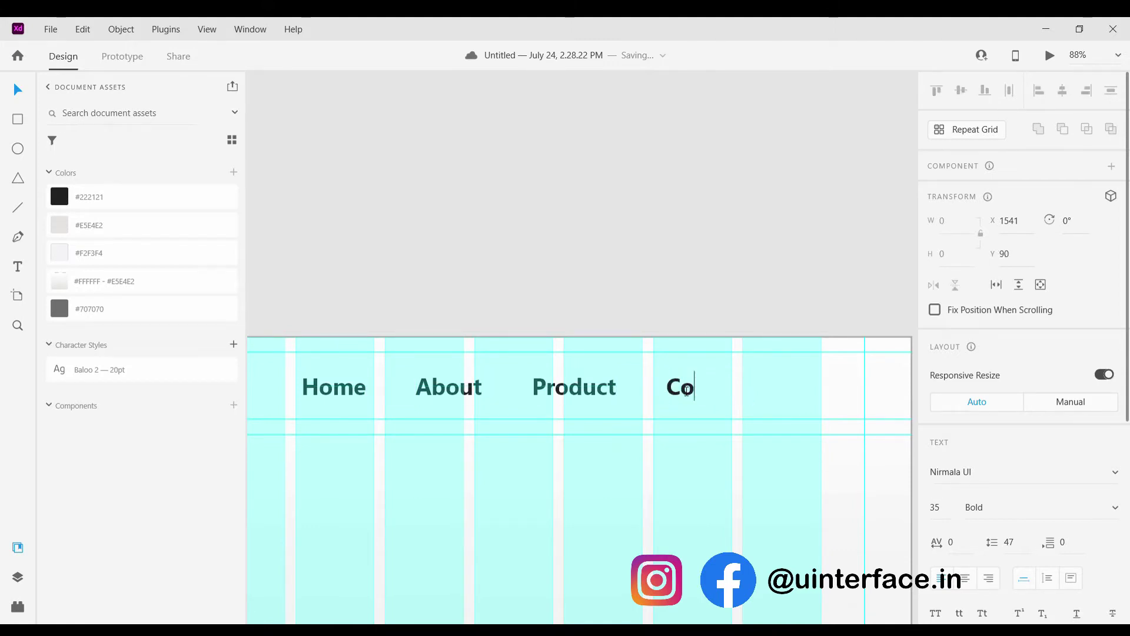
type("Contatc")
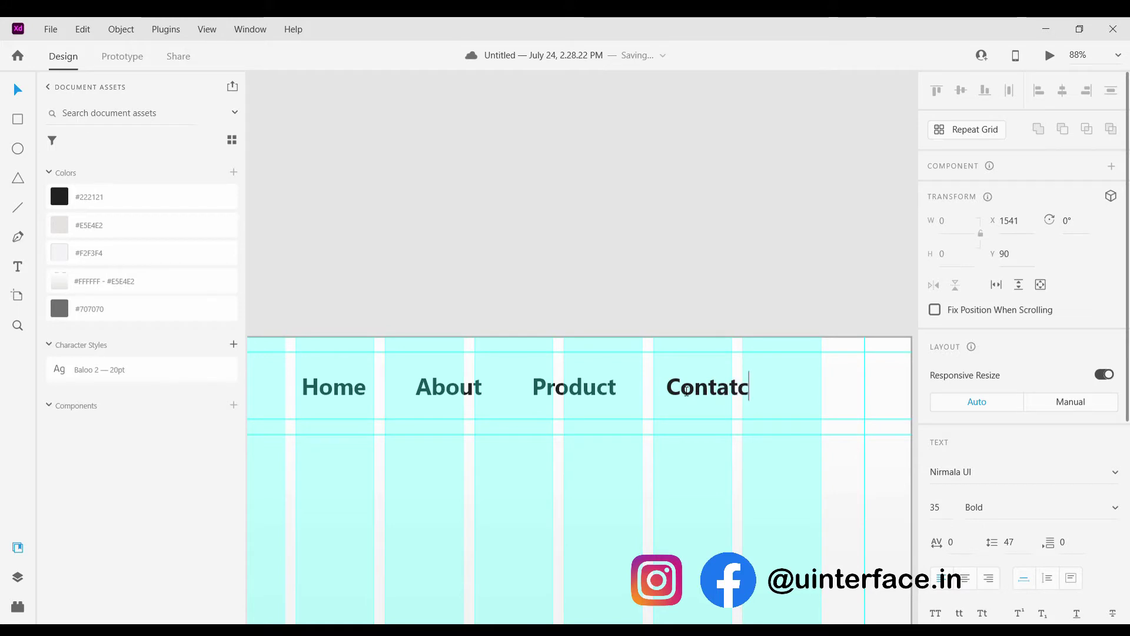
key("BackSpace")
key("BackSpace")
type("ct")
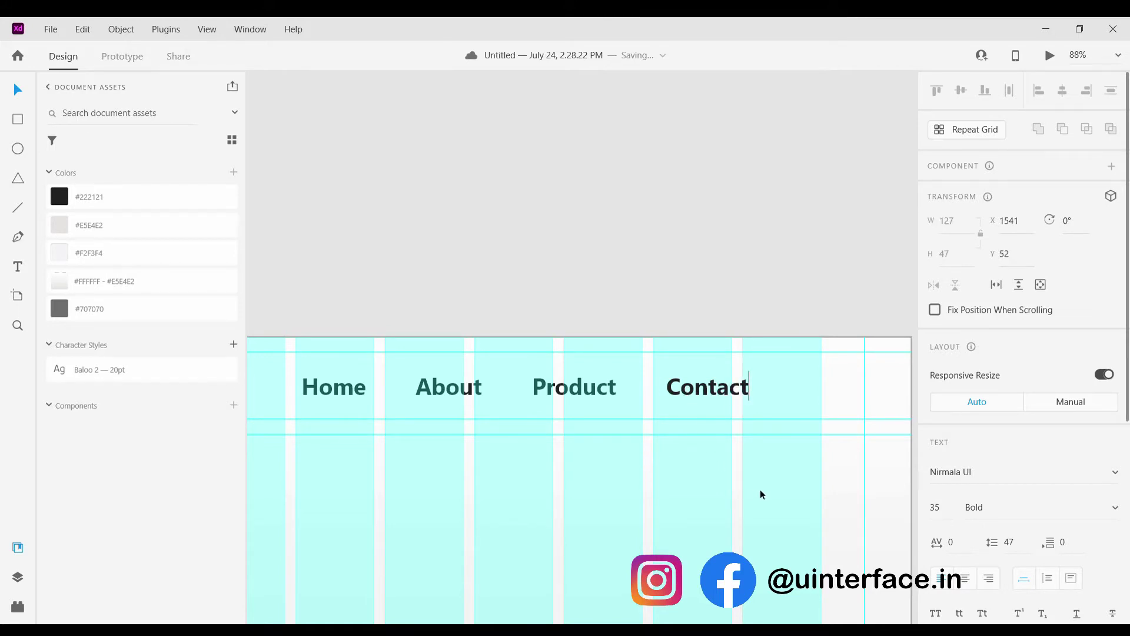
key("Escape")
scroll(761, 490, "down", 5)
left_click(730, 465)
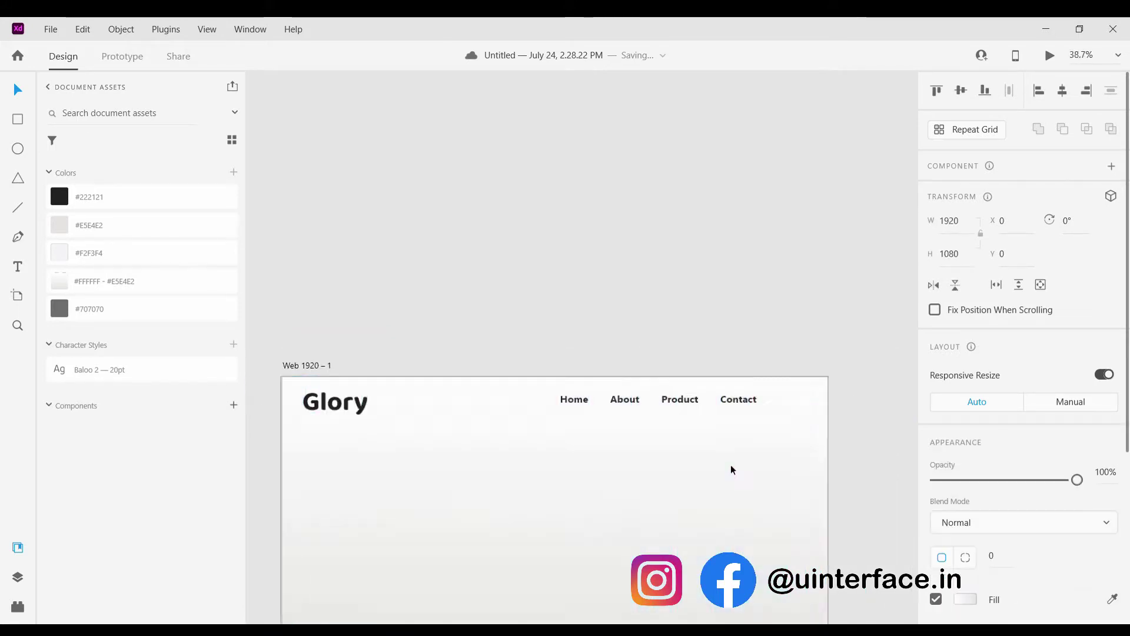
Draw a 157 by 75 pill-shaped rectangle beside Contact at X 1691, Y 42 with a corner radius of 38.
scroll(730, 465, "up", 3)
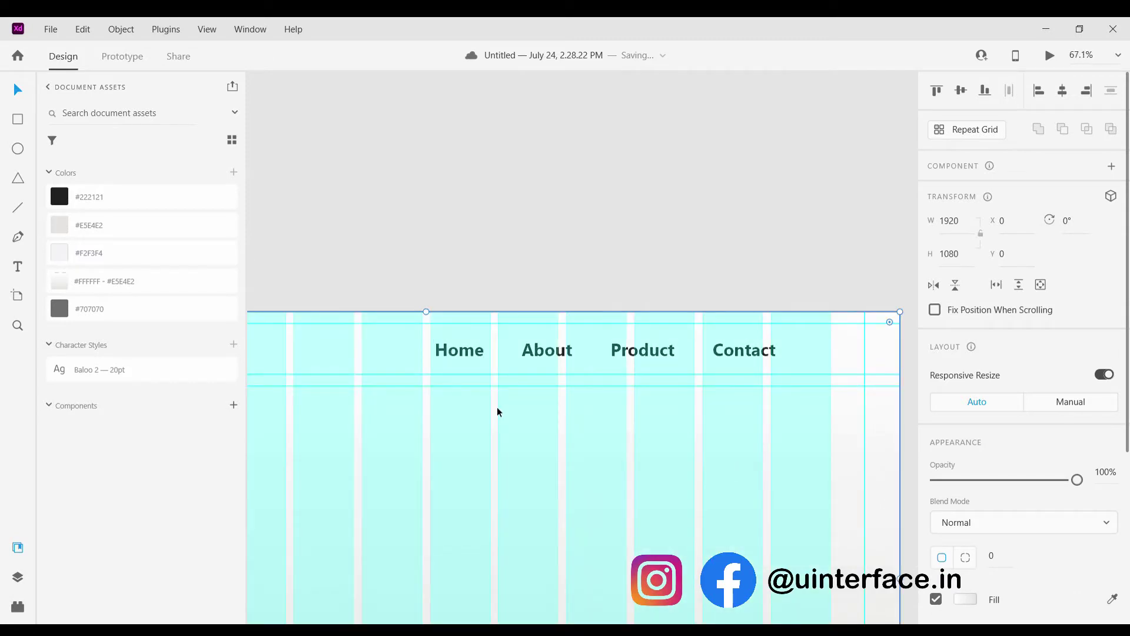
scroll(485, 397, "down", 5)
left_click(494, 236)
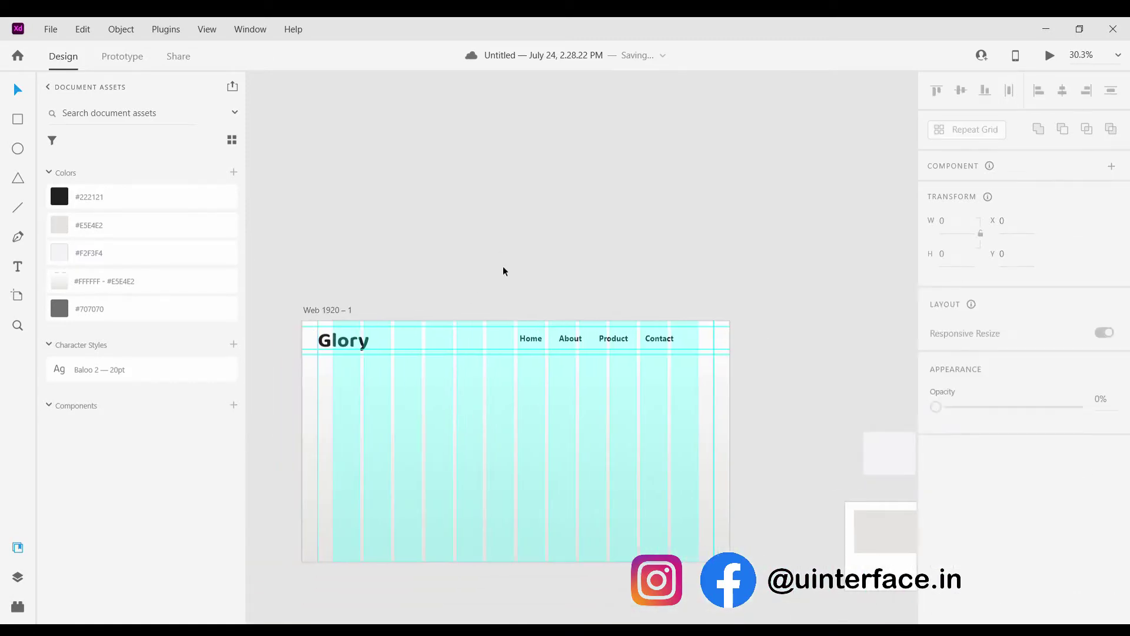
scroll(595, 350, "up", 4)
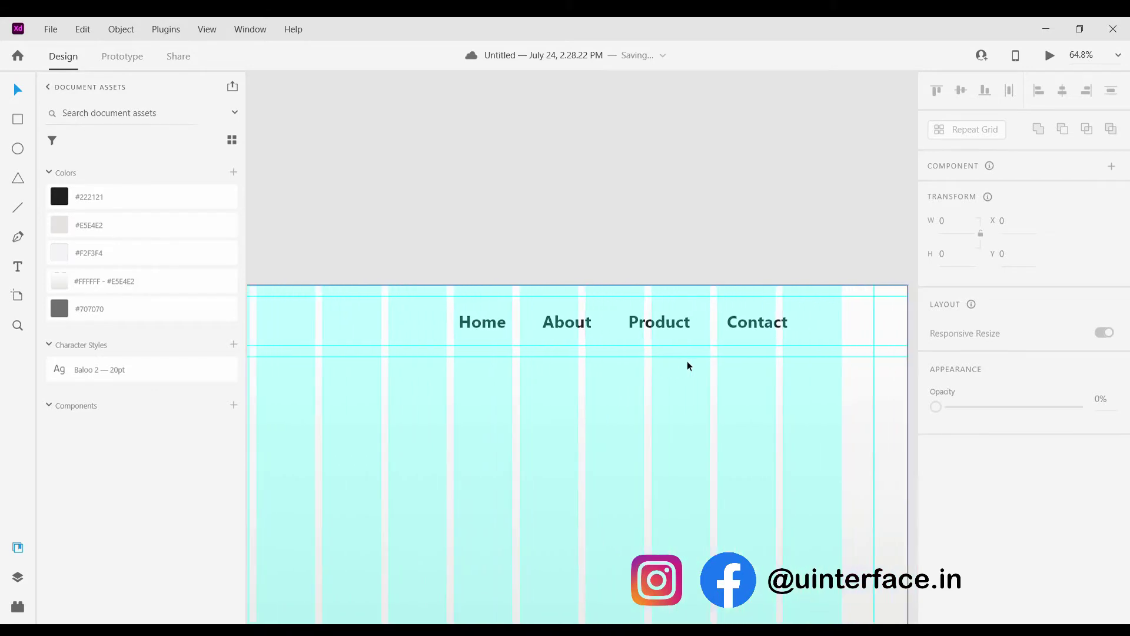
scroll(687, 362, "right", 3)
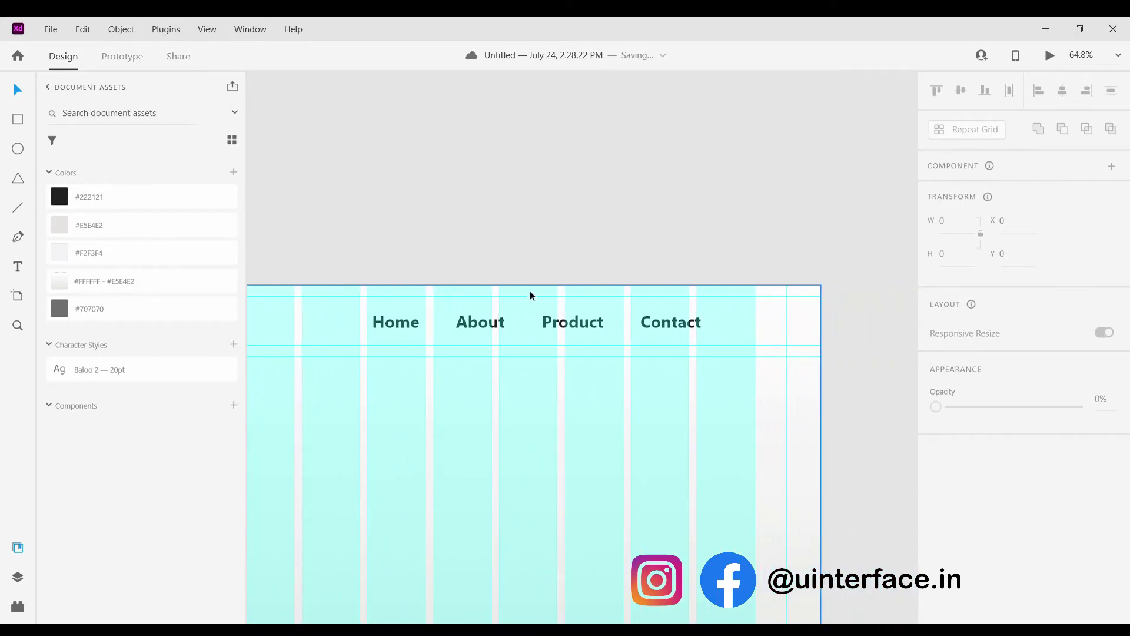
scroll(596, 275, "right", 5)
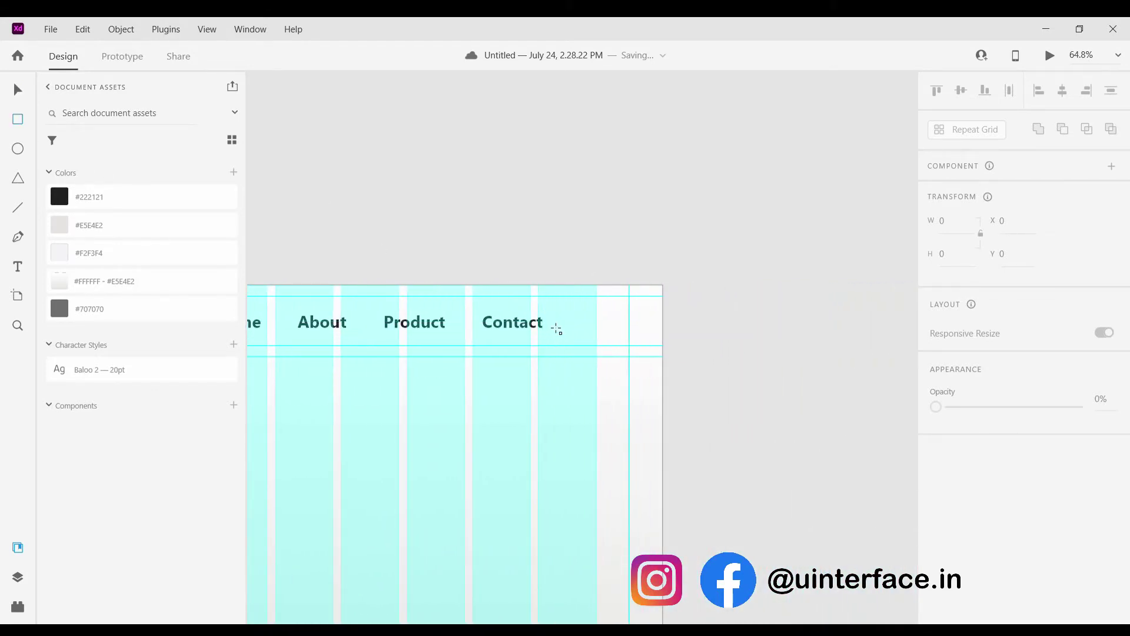
mouse_move(555, 311)
left_mouse_down()
mouse_move(631, 348)
mouse_move(539, 297)
mouse_move(564, 309)
left_mouse_up()
key("v")
scroll(583, 330, "up", 3)
scroll(583, 330, "up", 2)
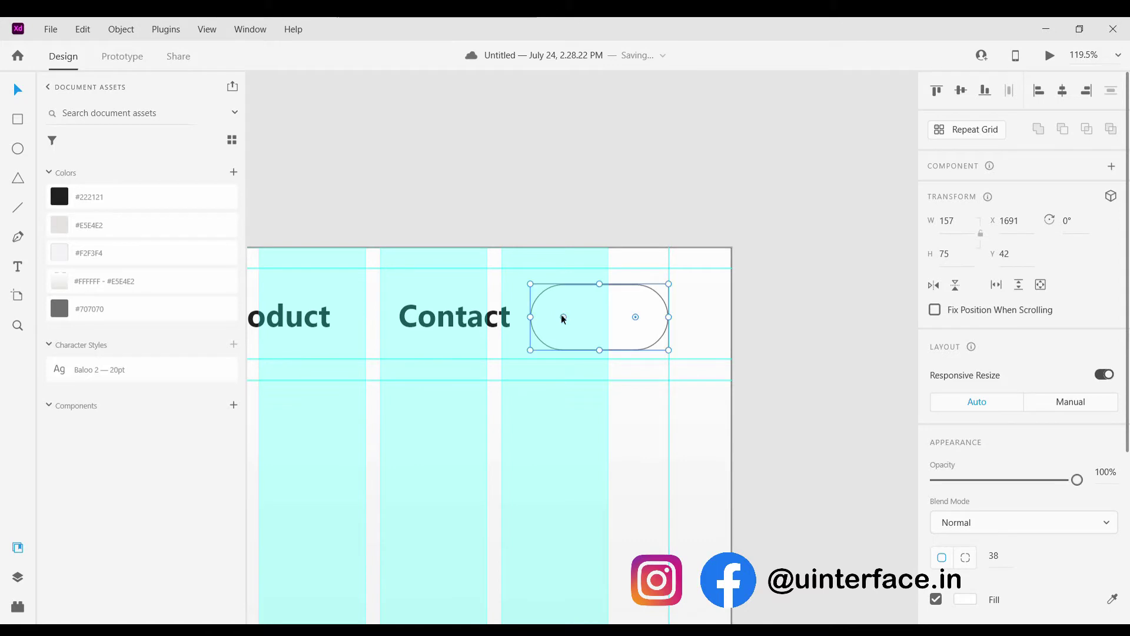
left_click(606, 397)
scroll(606, 397, "down", 5)
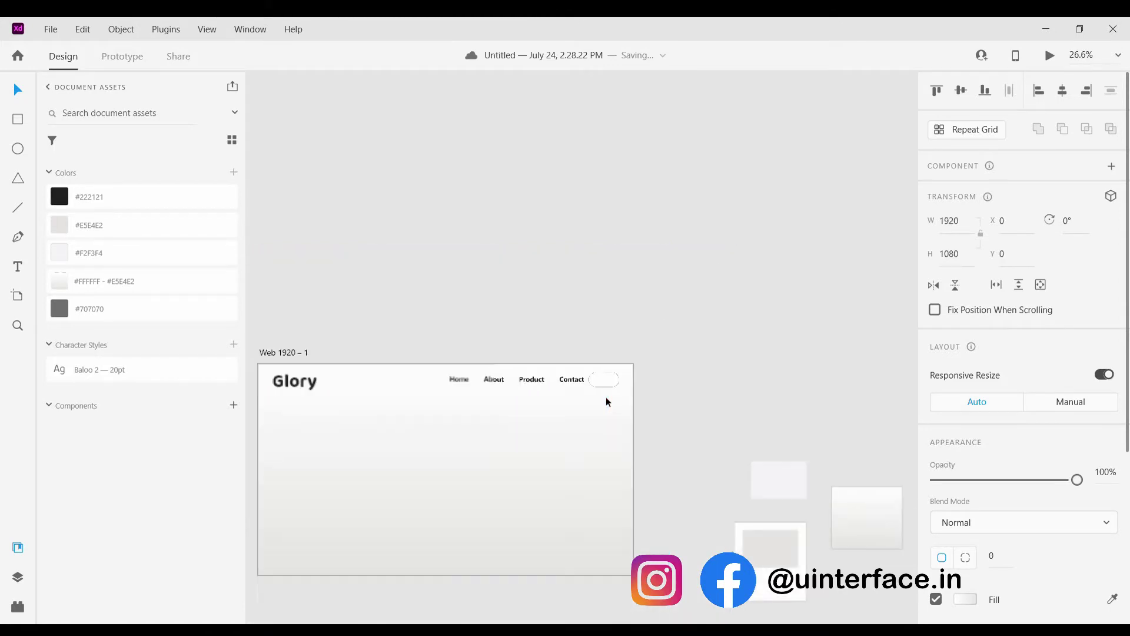
Fill the pill beside Contact with #222121 and remove its border.
scroll(606, 397, "up", 3)
left_click(580, 361)
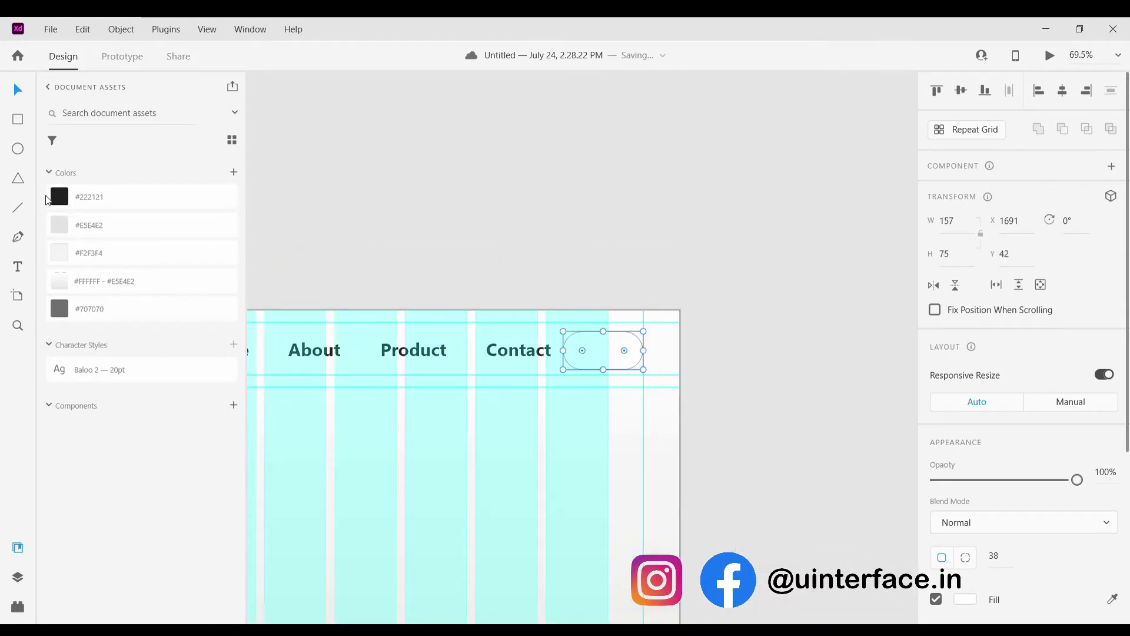
left_click(117, 197)
scroll(1009, 589, "down", 3)
left_click(941, 527)
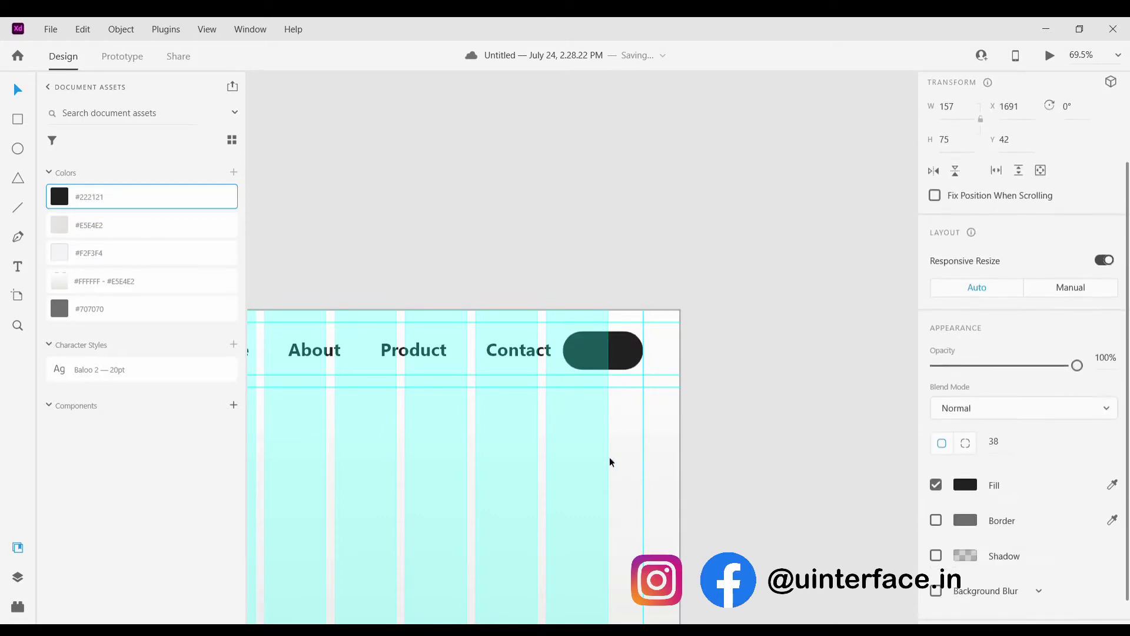
left_click(597, 454)
scroll(597, 453, "down", 5)
scroll(589, 451, "up", 7)
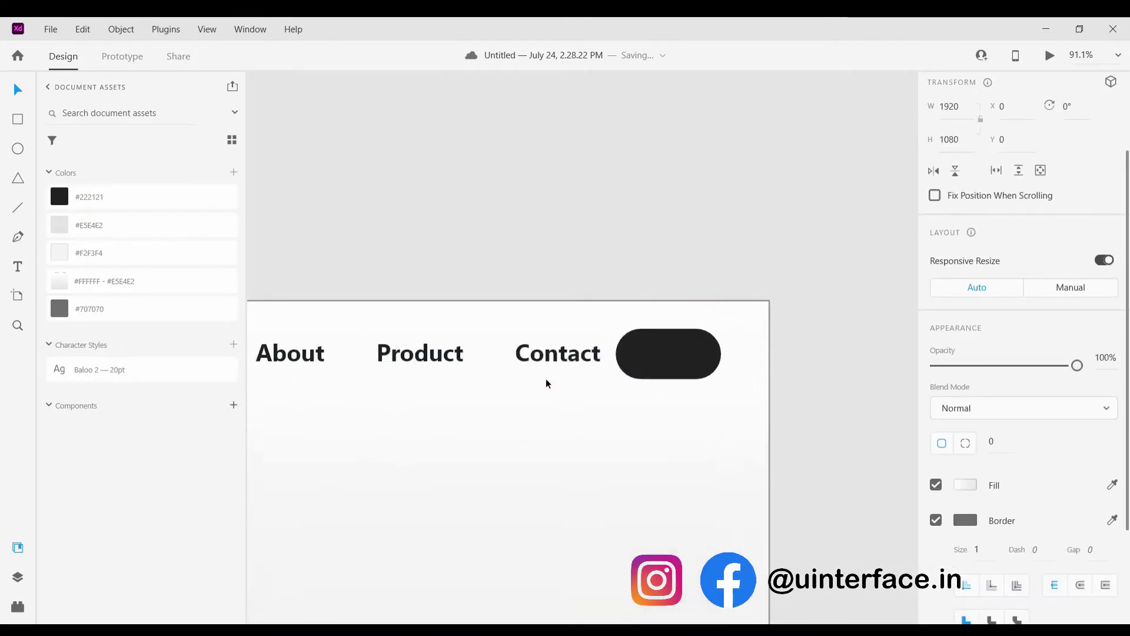
Duplicate the Contact text onto the dark pill and change the copy's fill to white.
left_click(546, 365)
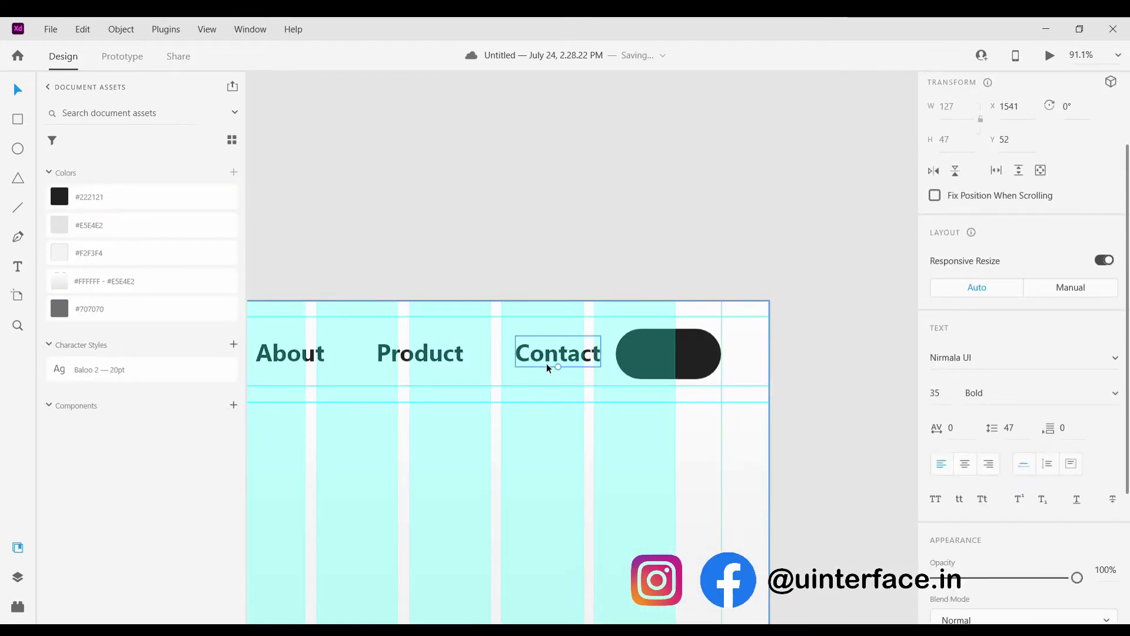
left_click_drag(546, 362, 683, 361)
scroll(1048, 560, "down", 5)
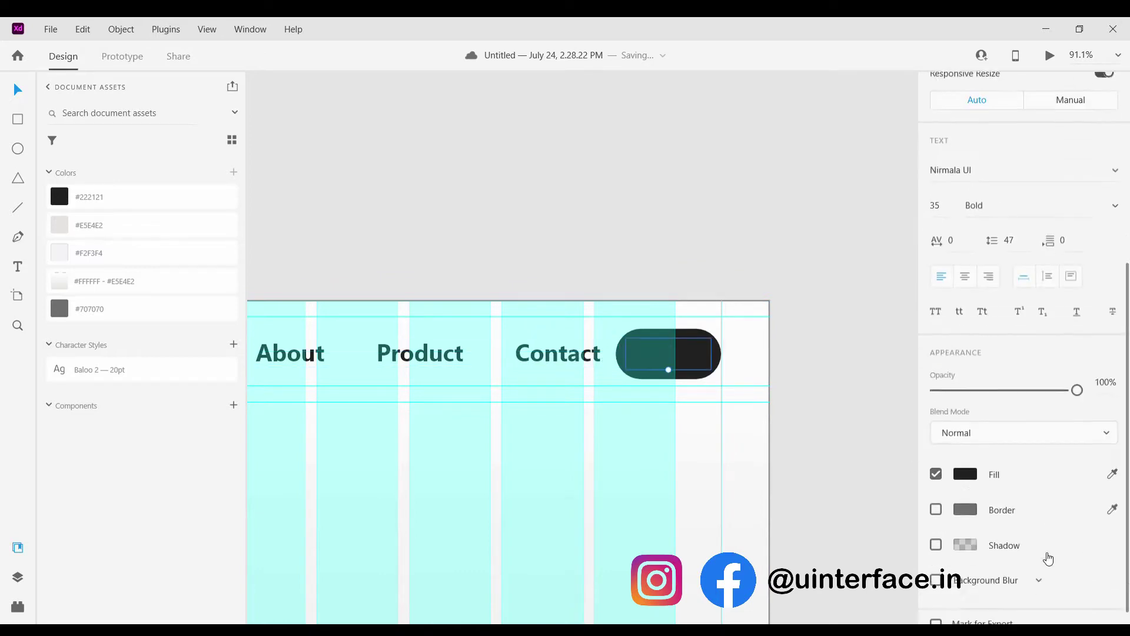
left_click(965, 454)
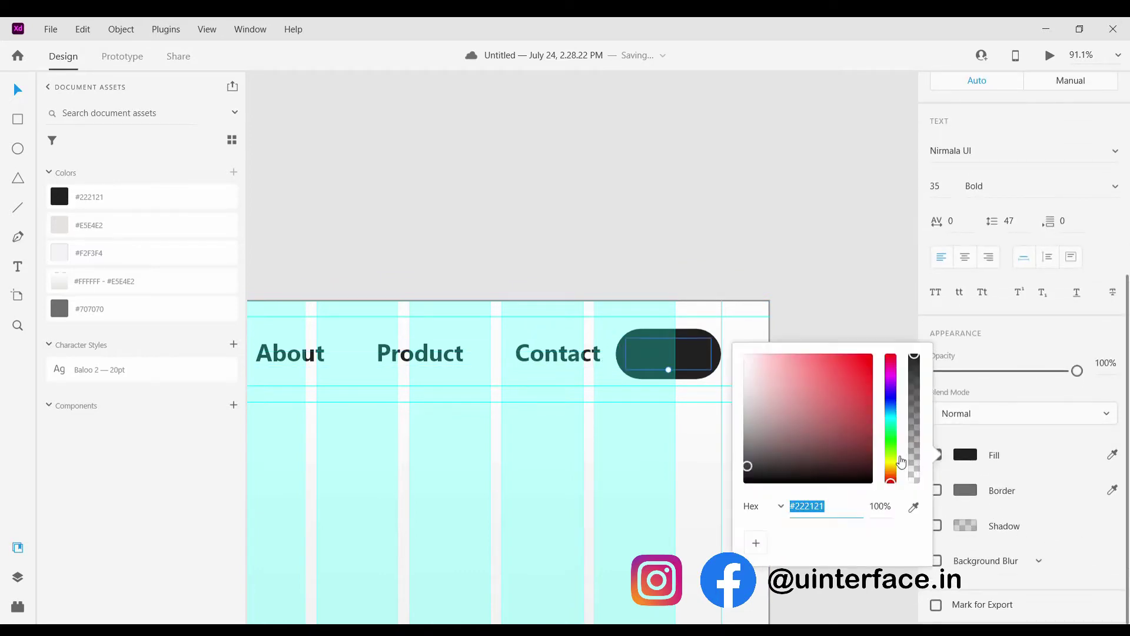
left_click_drag(806, 418, 737, 350)
Change the white text on the pill to Log in and set its font weight to Regular.
double_click(678, 360)
key("BackSpace")
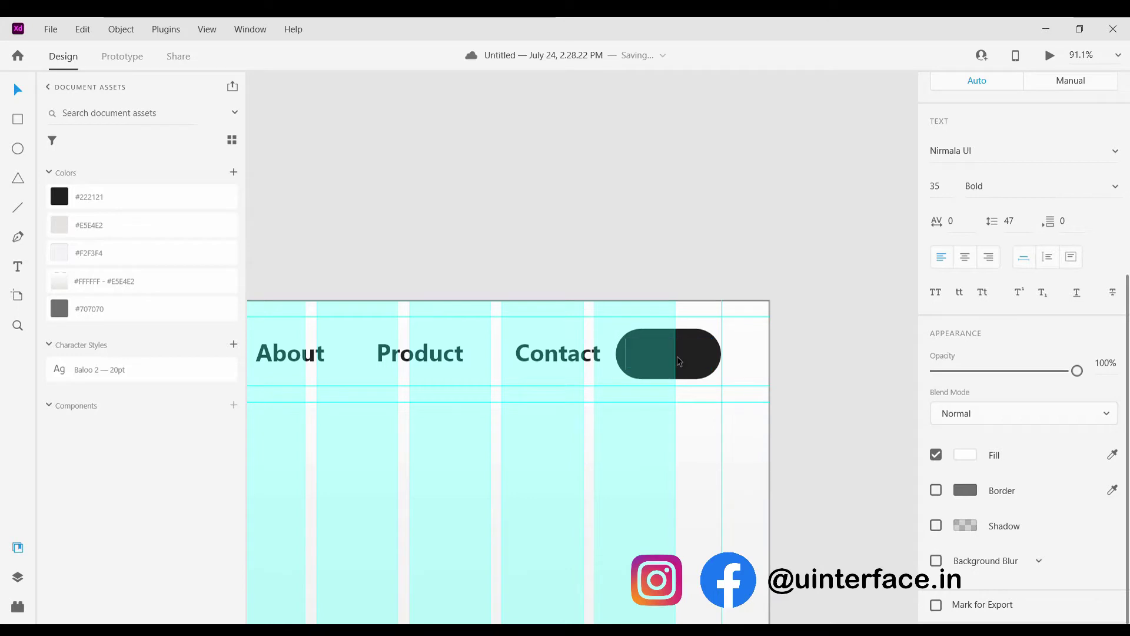
type("Log in")
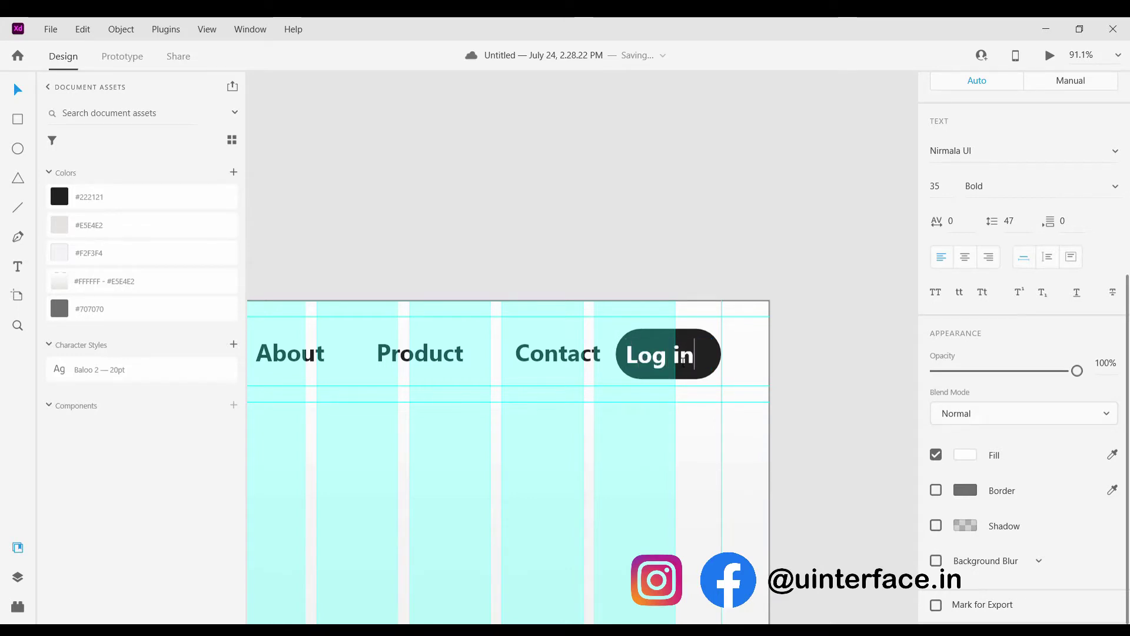
key("Escape")
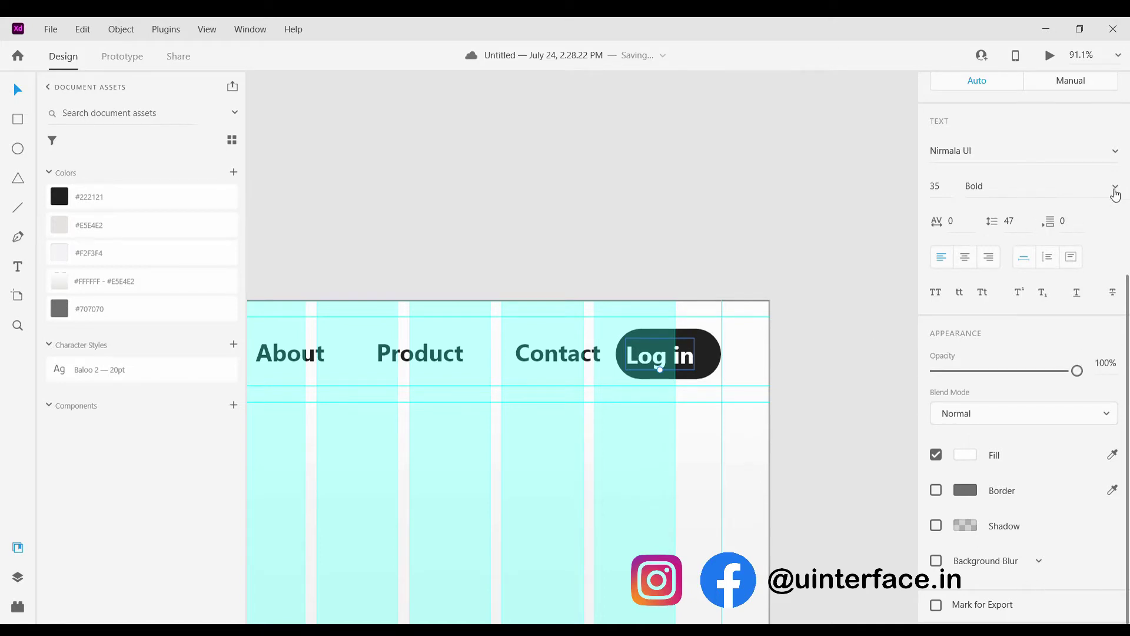
left_click(1012, 186)
left_click(1012, 171)
scroll(658, 360, "up", 5)
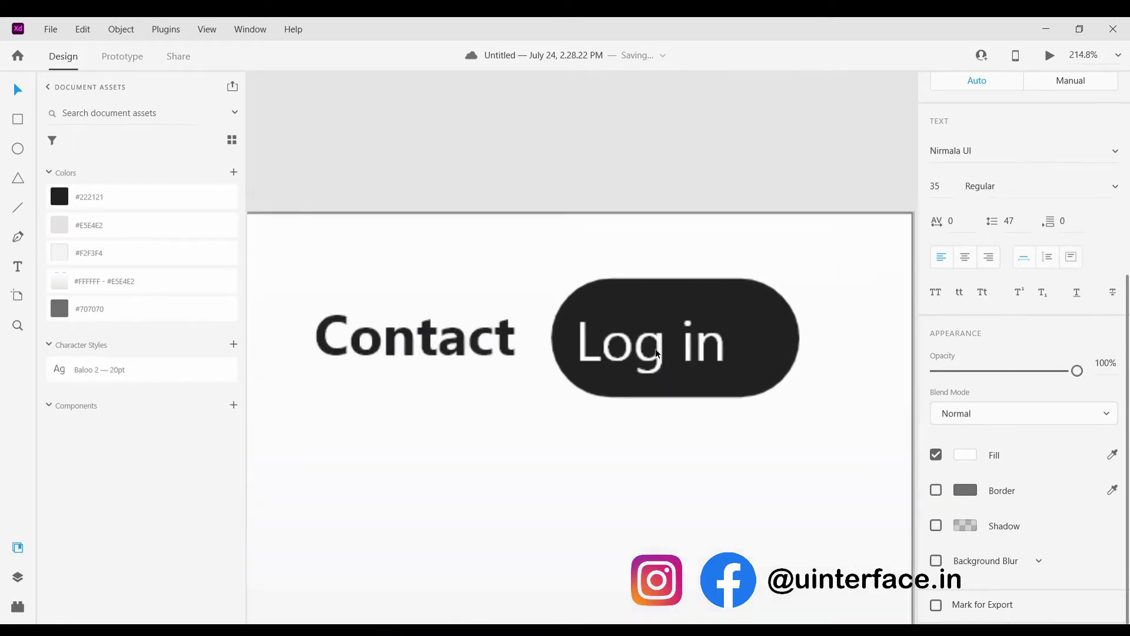
Move the Log in text to the middle of the dark pill.
left_click_drag(658, 360, 697, 352)
scroll(702, 370, "down", 8)
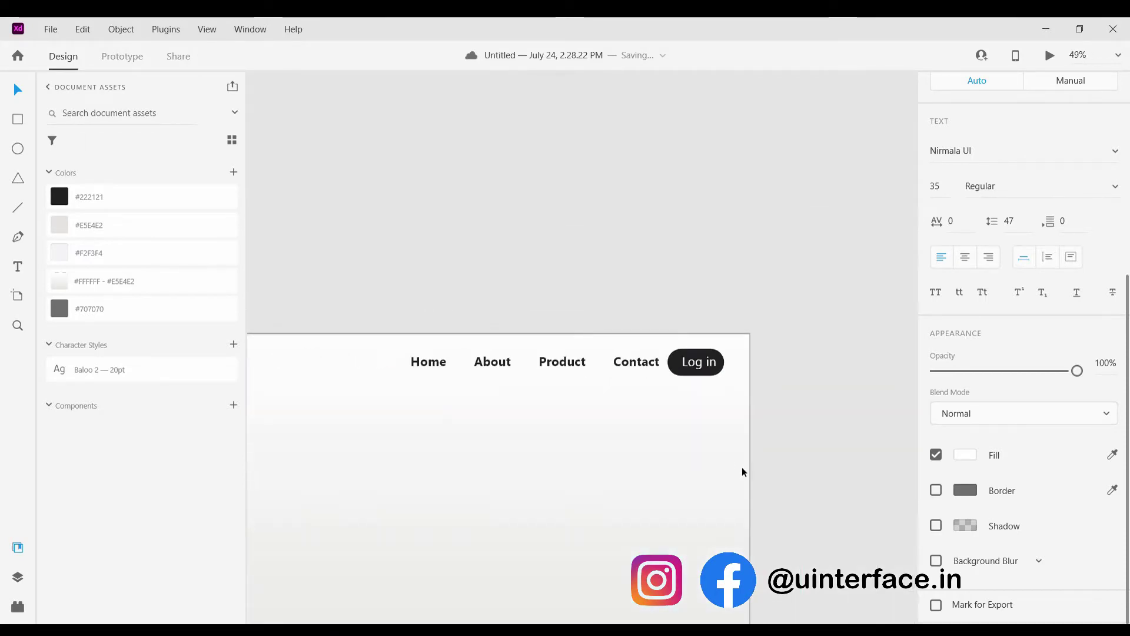
left_click(742, 468)
scroll(718, 472, "down", 4)
Examine the overall layout of the header on the artboard and the product images placed around it.
scroll(757, 410, "up", 4)
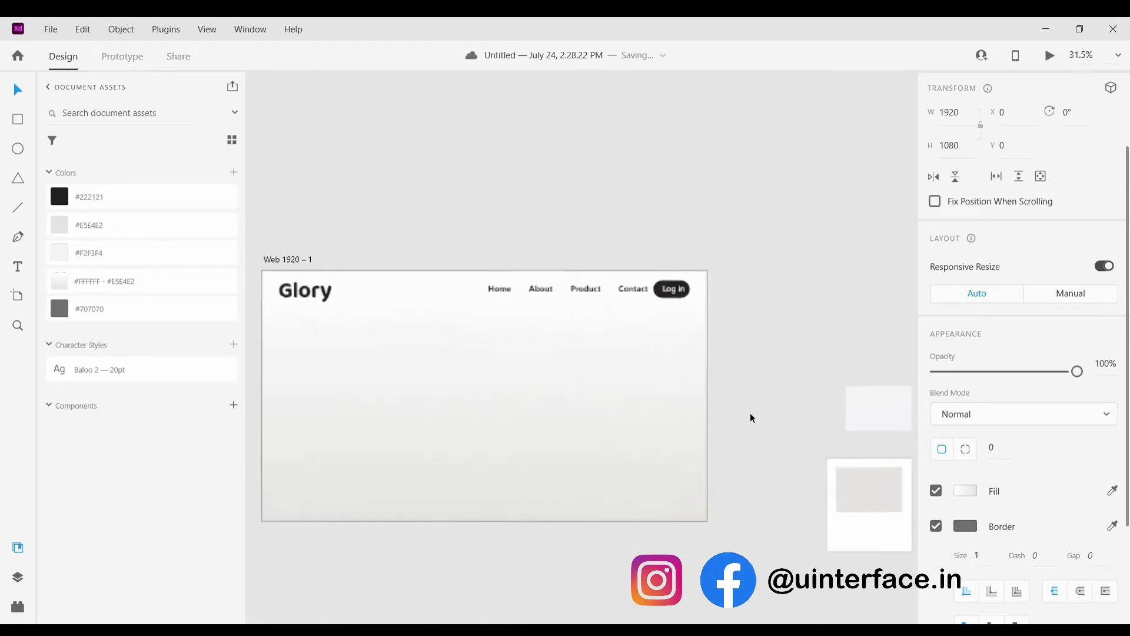
scroll(751, 415, "left", 2)
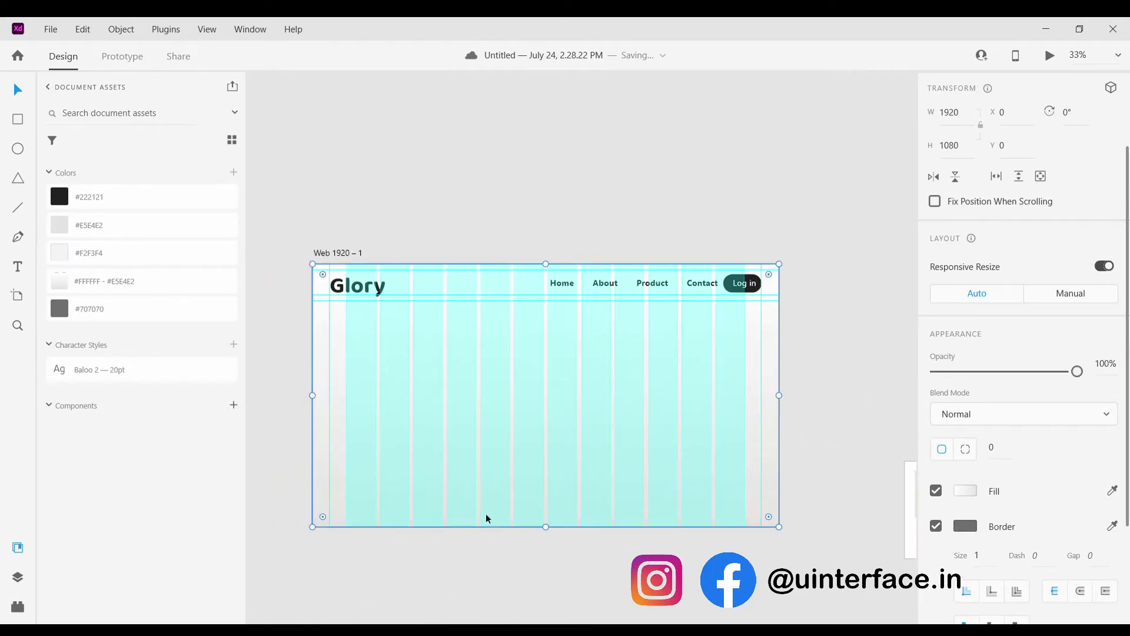
left_click(449, 535)
scroll(412, 492, "down", 2)
scroll(426, 369, "up", 2)
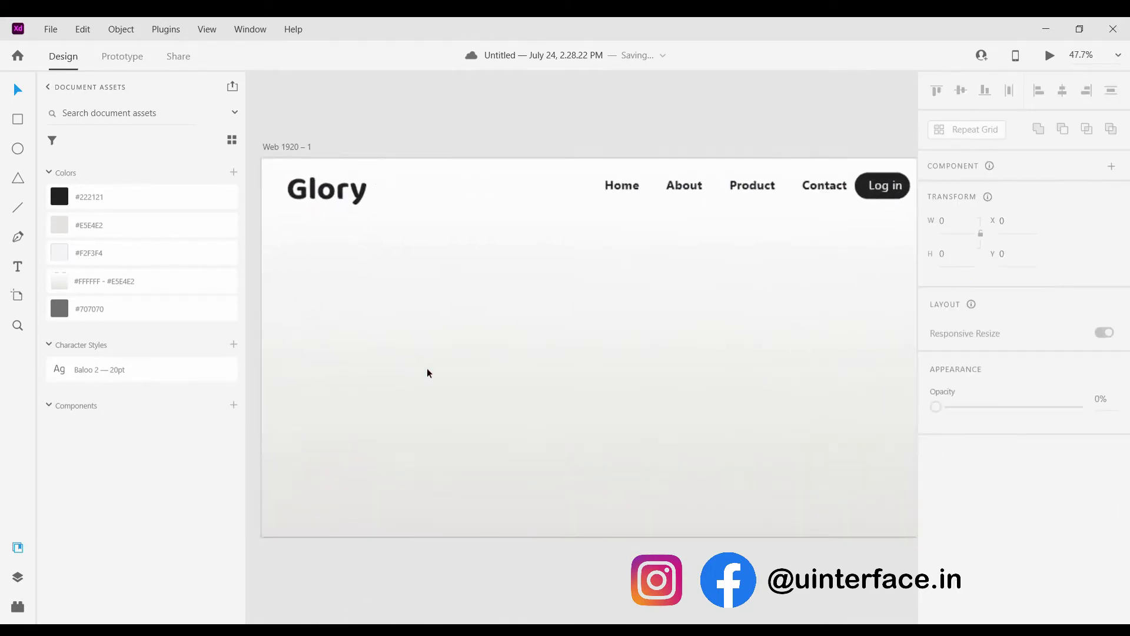
key("ctrl+shift+apostrophe")
scroll(429, 371, "down", 2)
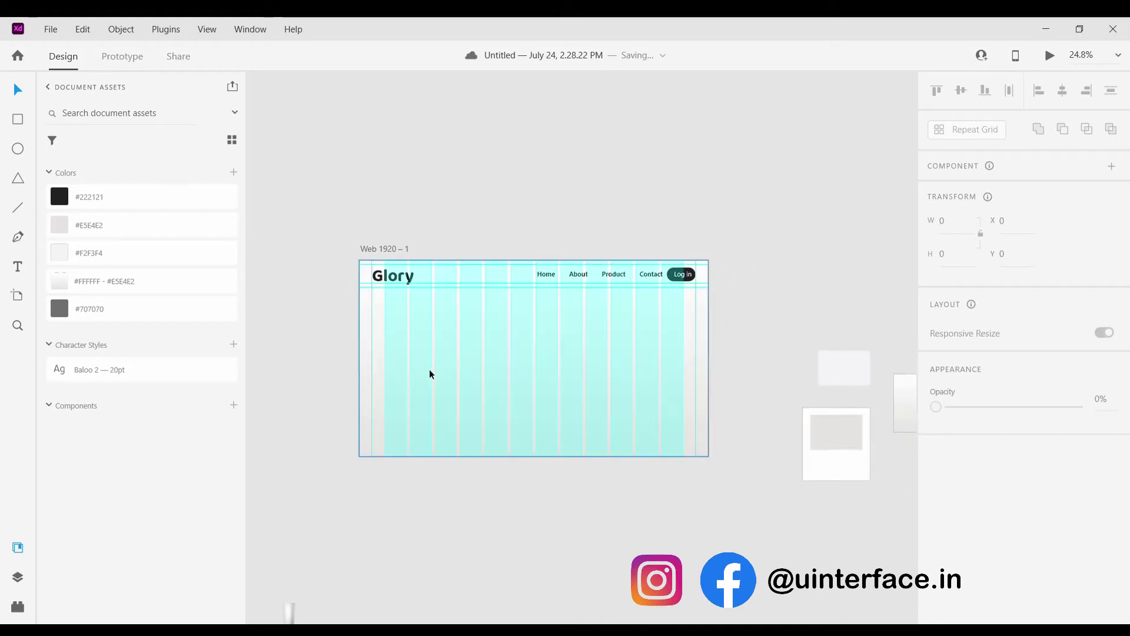
scroll(443, 380, "down", 3)
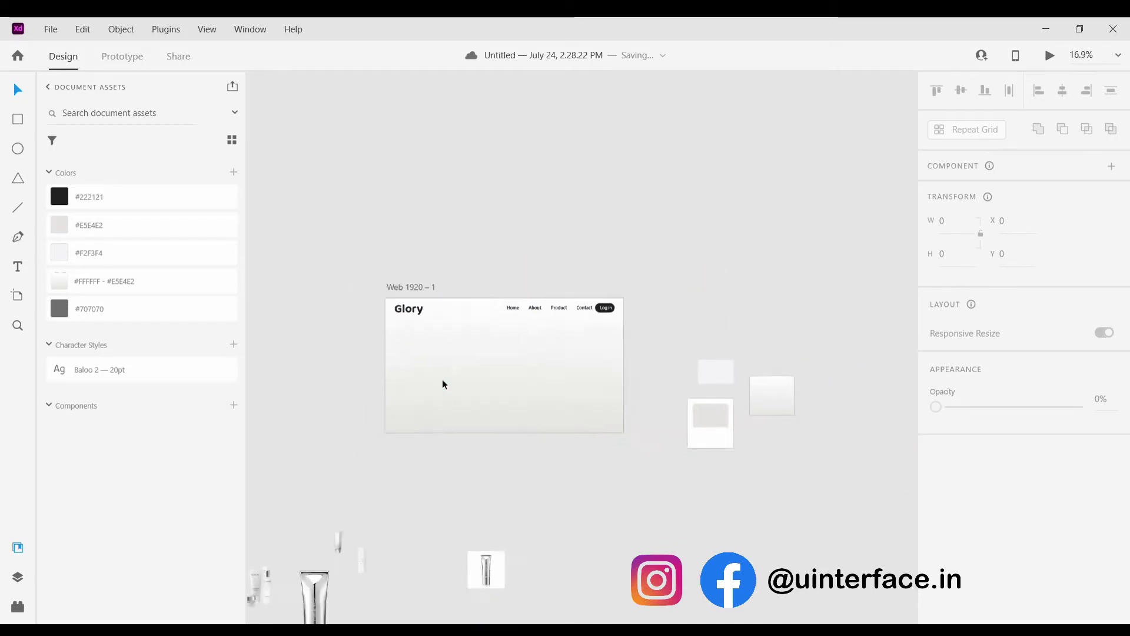
scroll(443, 383, "up", 4)
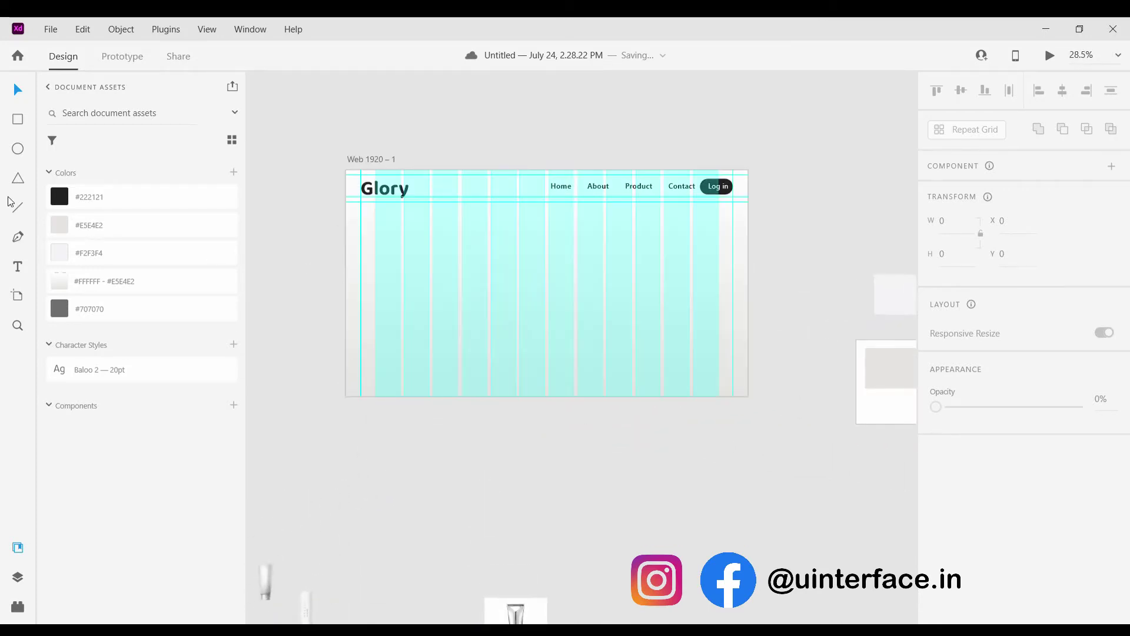
Add a 489 px wide text box reading Cosmetic below the logo at X 187, Y 378 and color it #222121.
left_click(18, 267)
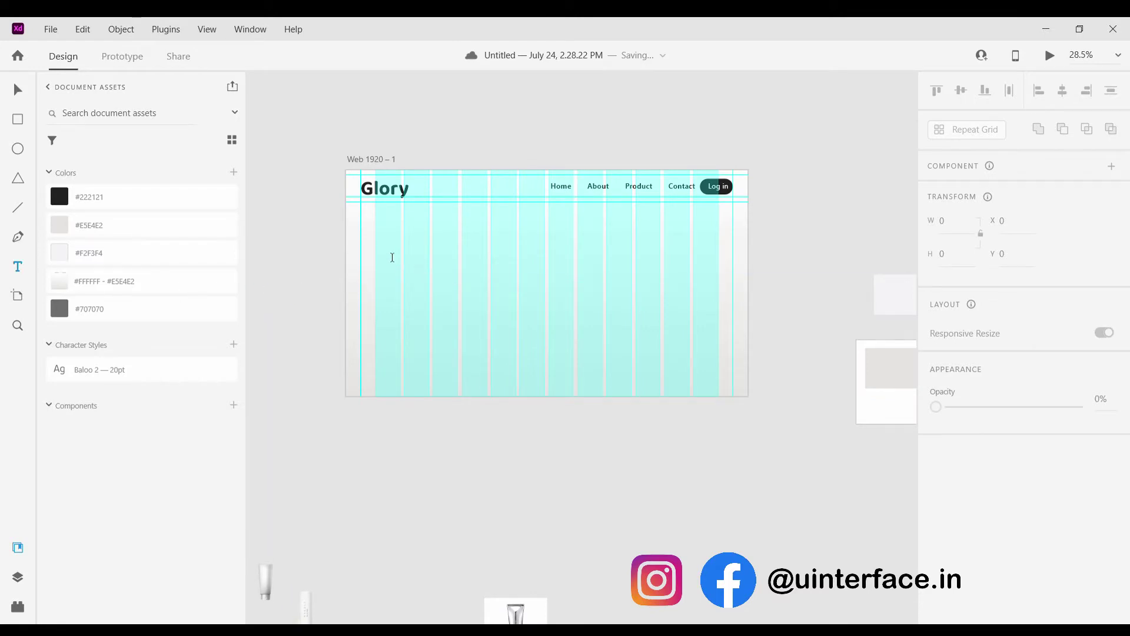
left_click_drag(385, 249, 487, 288)
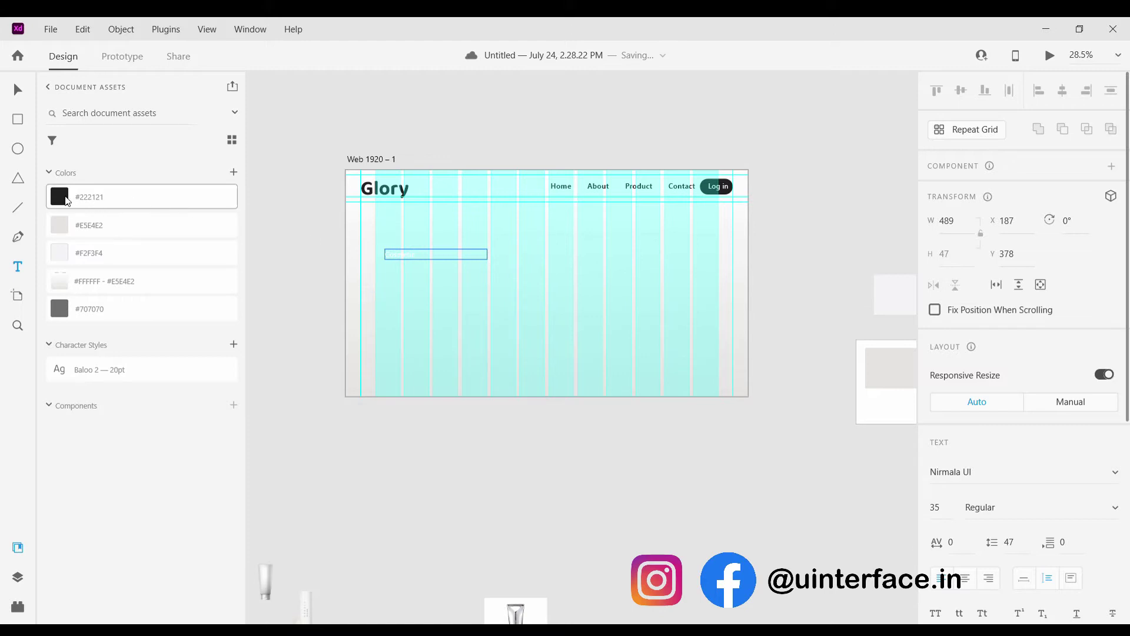
left_click(66, 201)
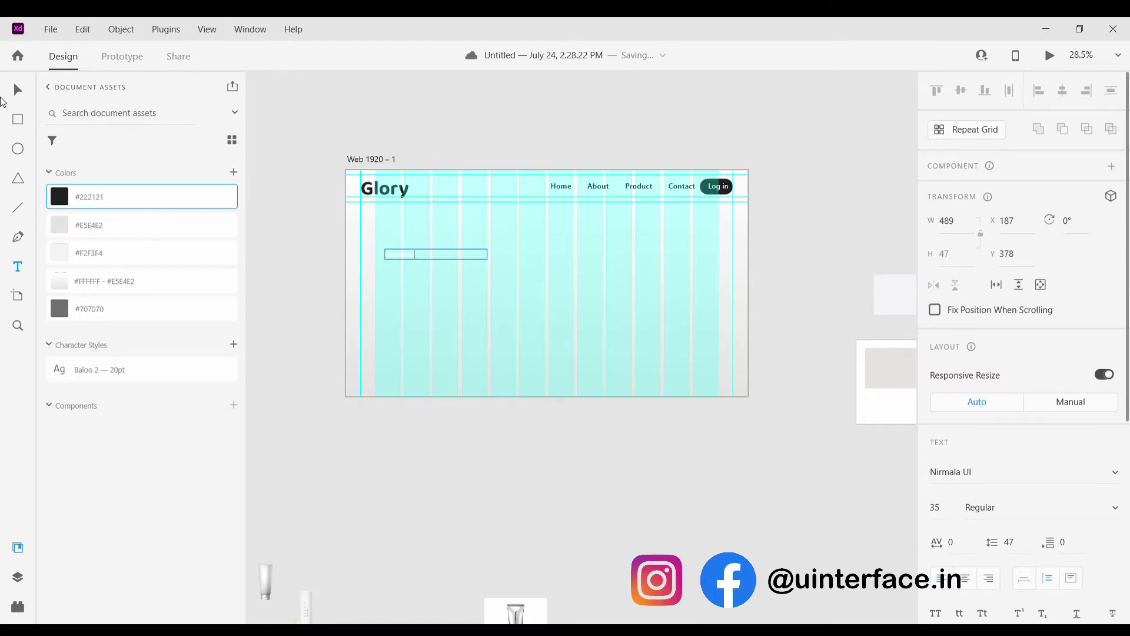
left_click(20, 92)
left_click(109, 199)
Complete the headline text on two lines so it reads Cosmetics that, followed by Everyone Loves.
scroll(435, 253, "up", 3)
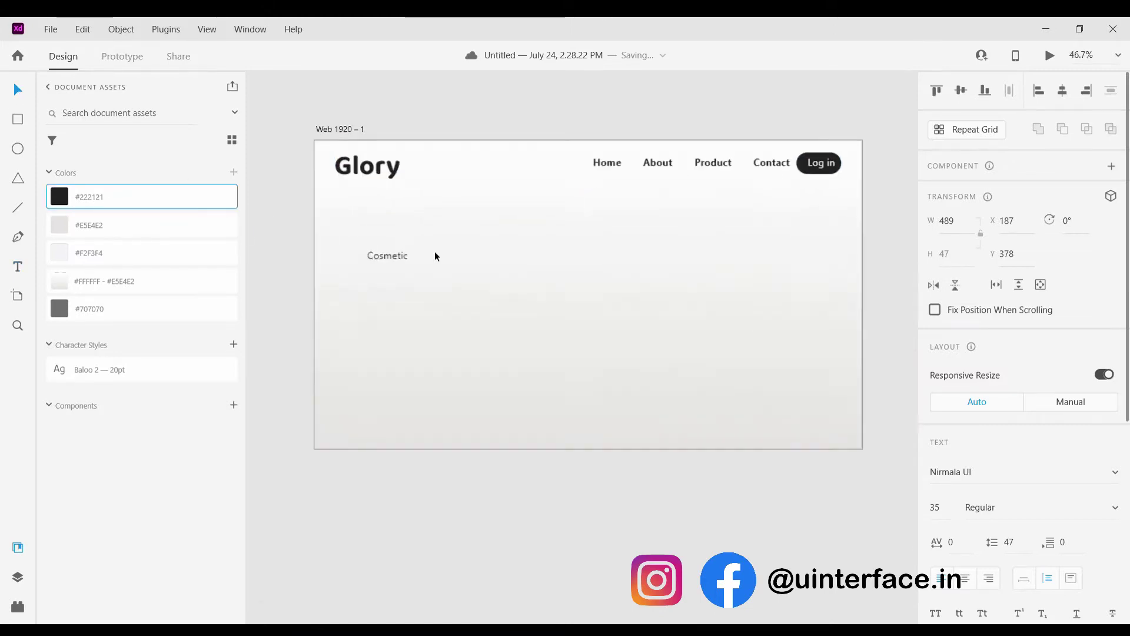
scroll(406, 260, "up", 4)
left_click(429, 270)
double_click(457, 272)
left_click(462, 276)
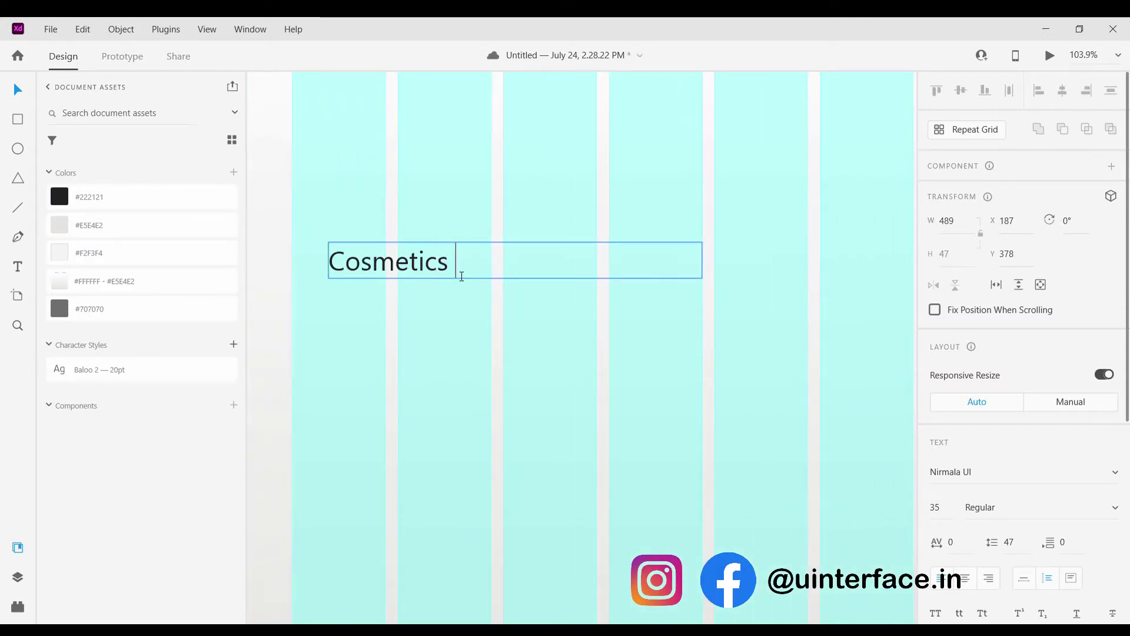
type("s that")
key("Return")
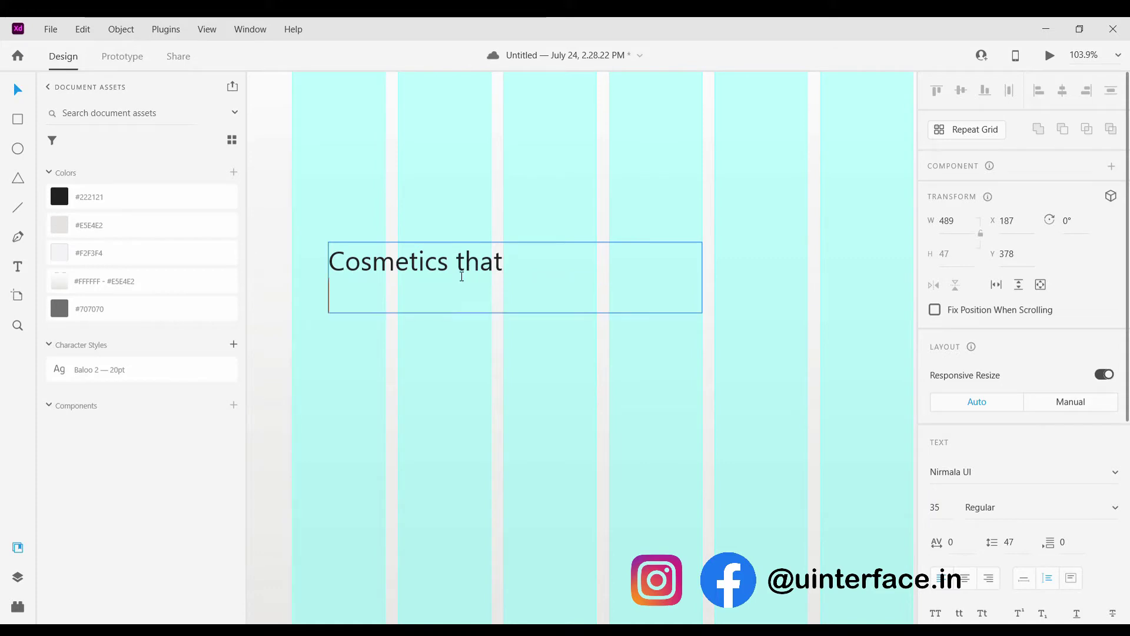
type("Every")
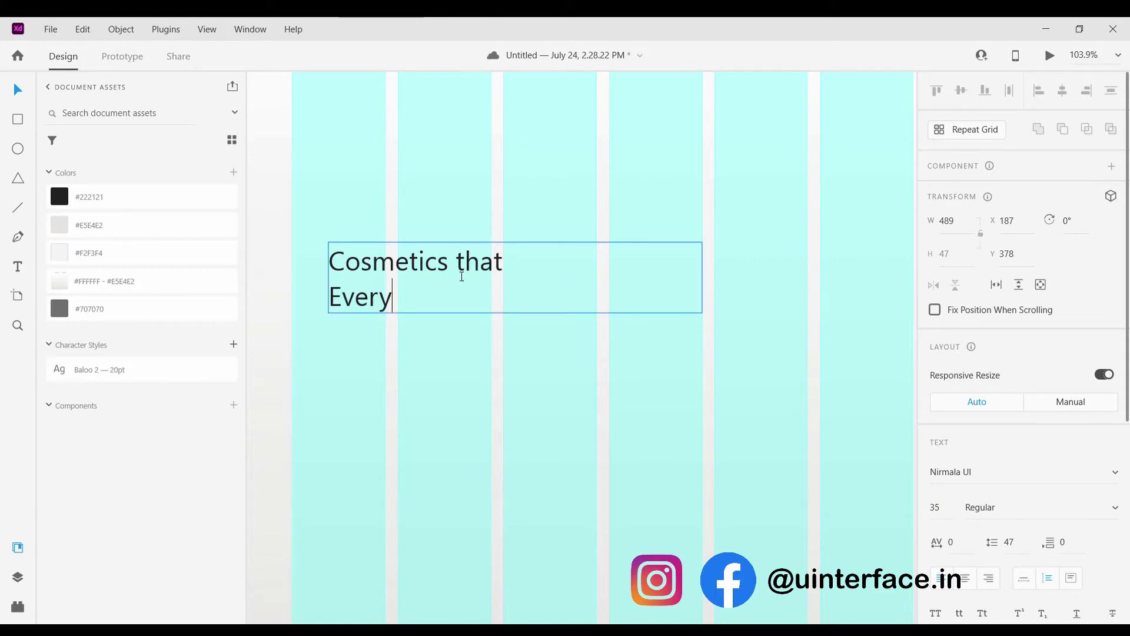
key("BackSpace")
type("on")
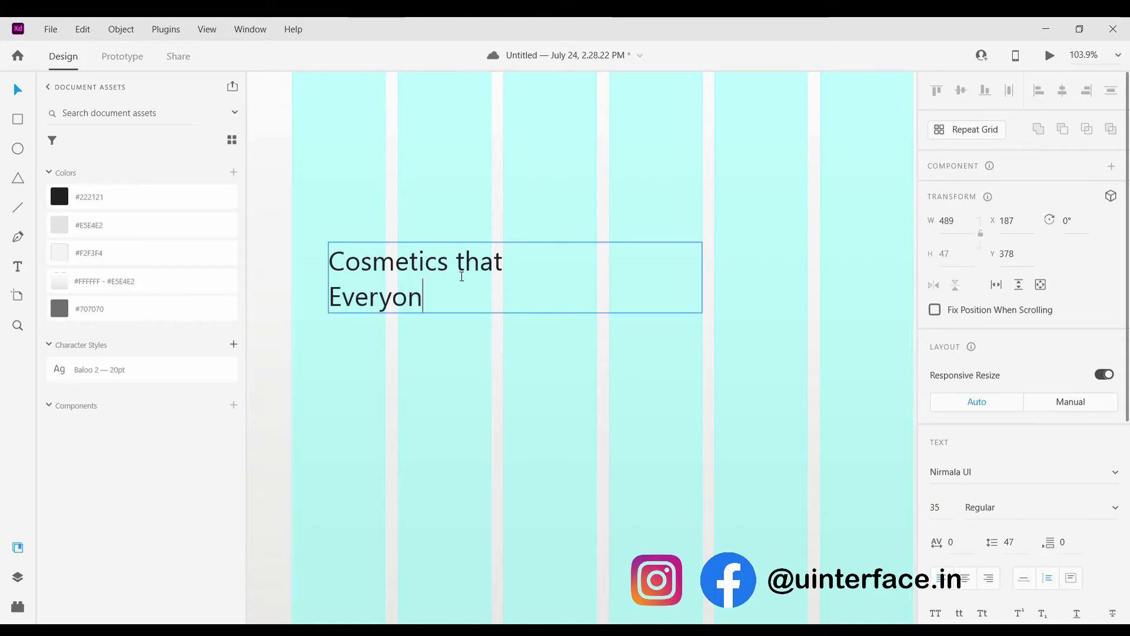
type("e Loves")
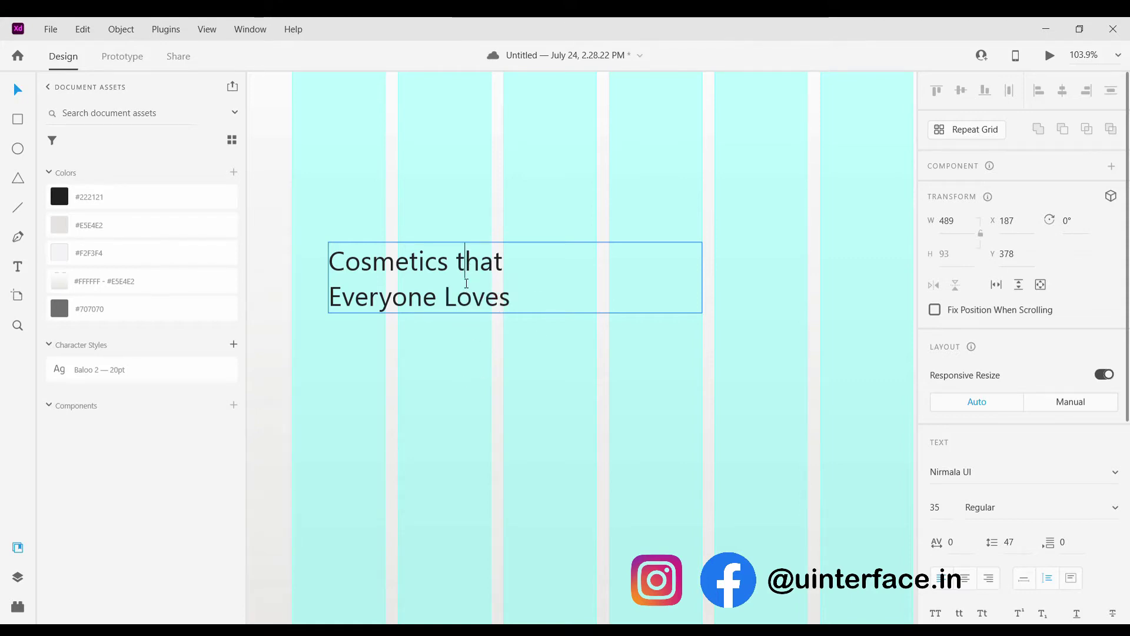
key("Escape")
Set the headline's font to Baloo 2 with Bold weight.
key("ctrl+0")
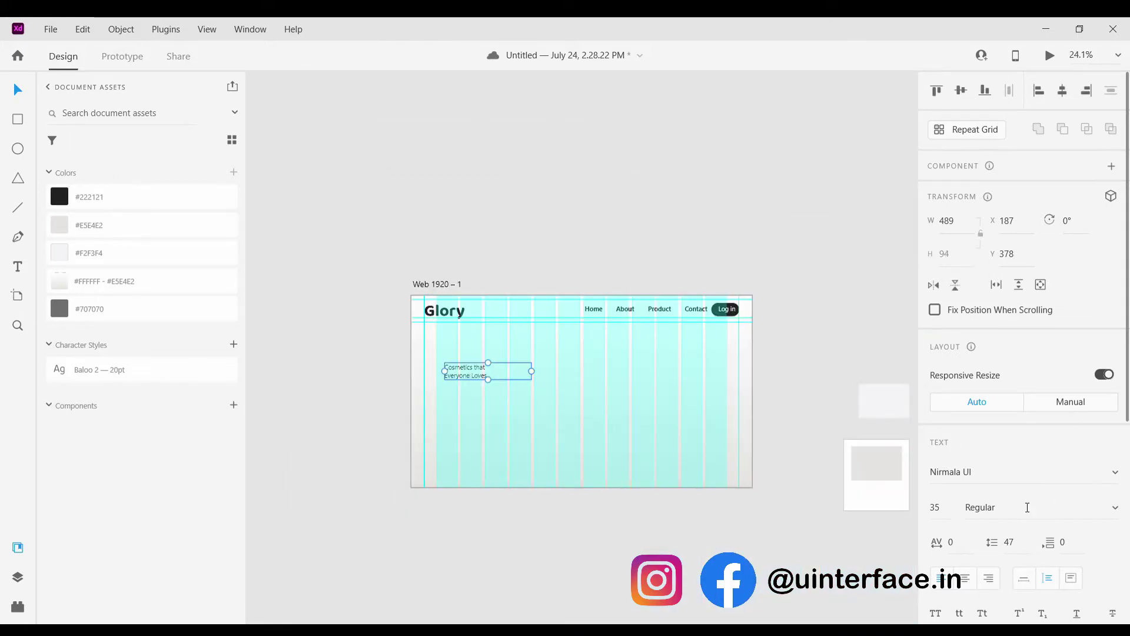
left_click(1115, 513)
left_click(1000, 541)
scroll(512, 393, "up", 5)
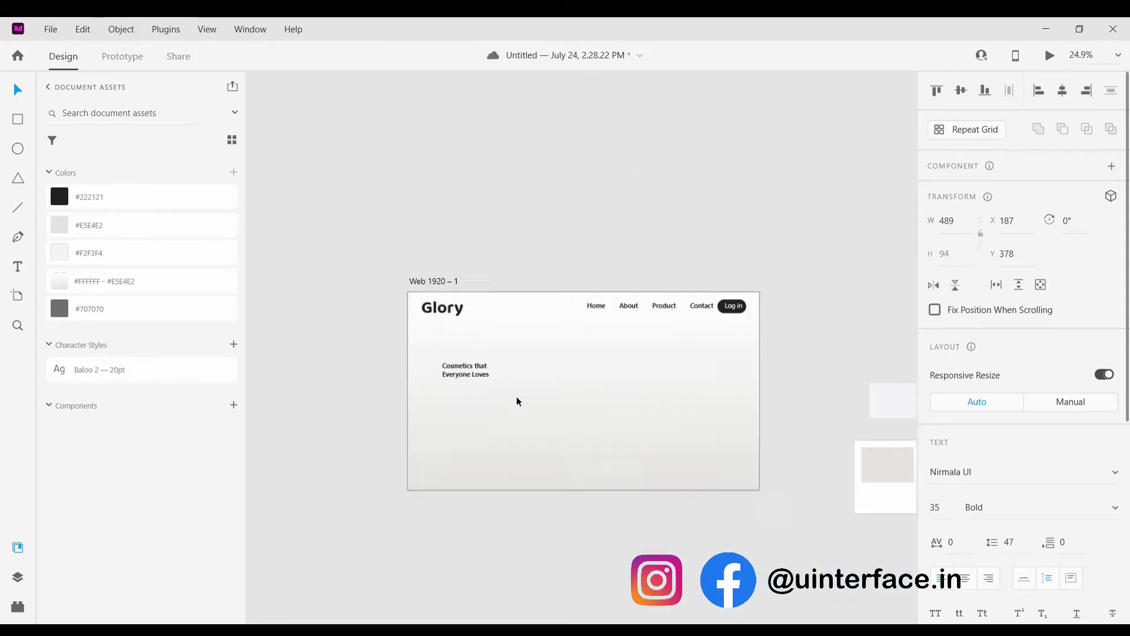
left_click(448, 361)
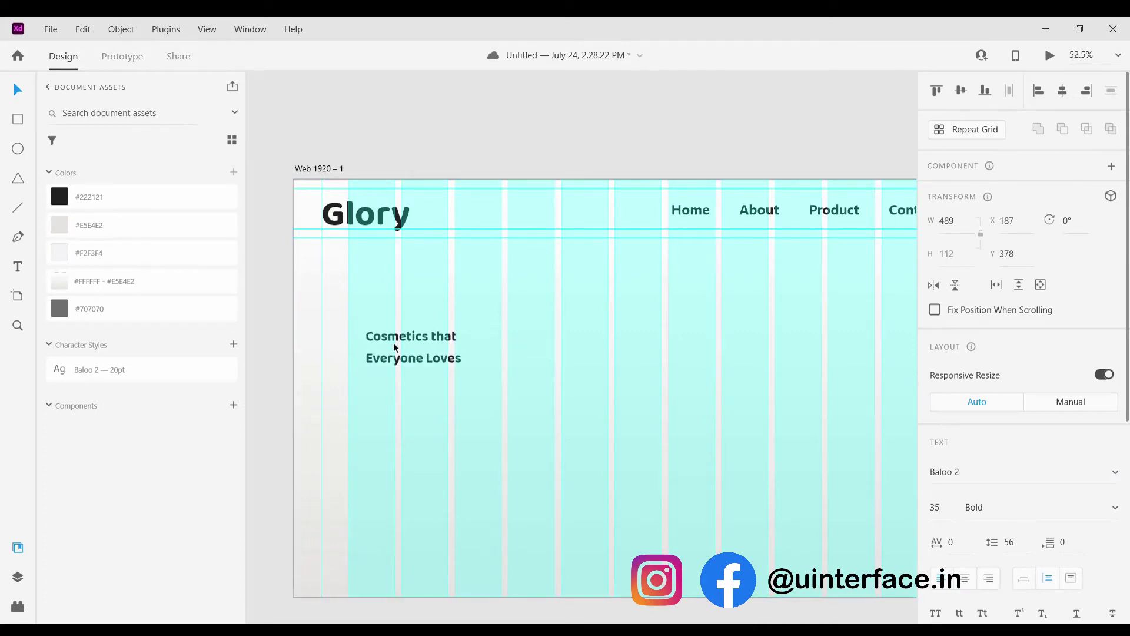
Switch the headline to auto width, enlarge it to size 84 and place it at X 140, Y 316.
left_click(448, 364)
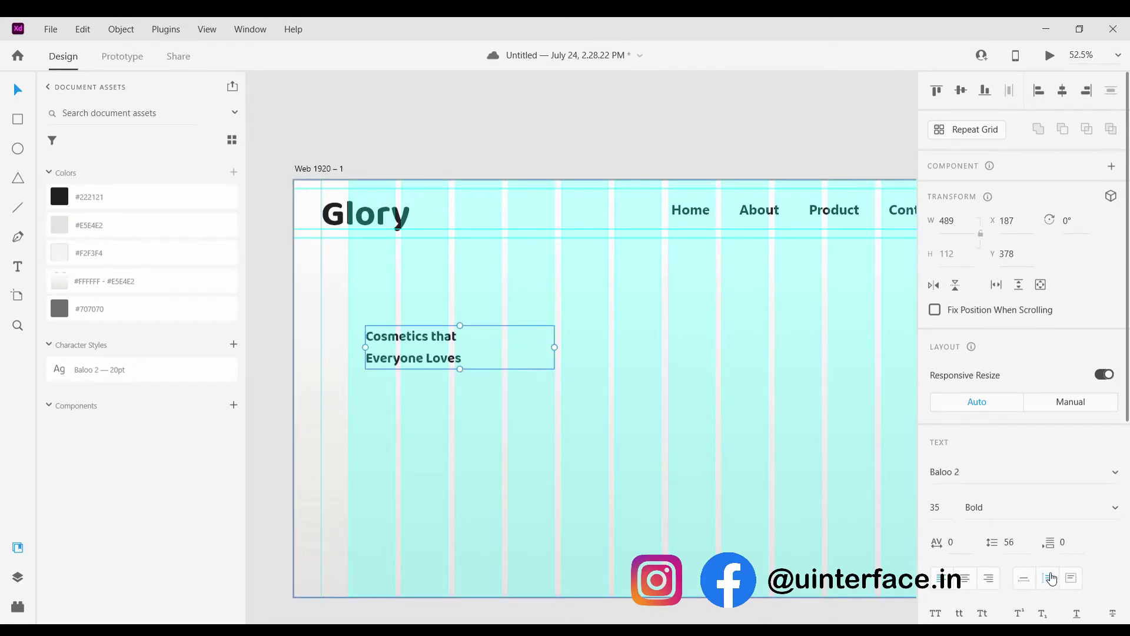
left_click(1026, 578)
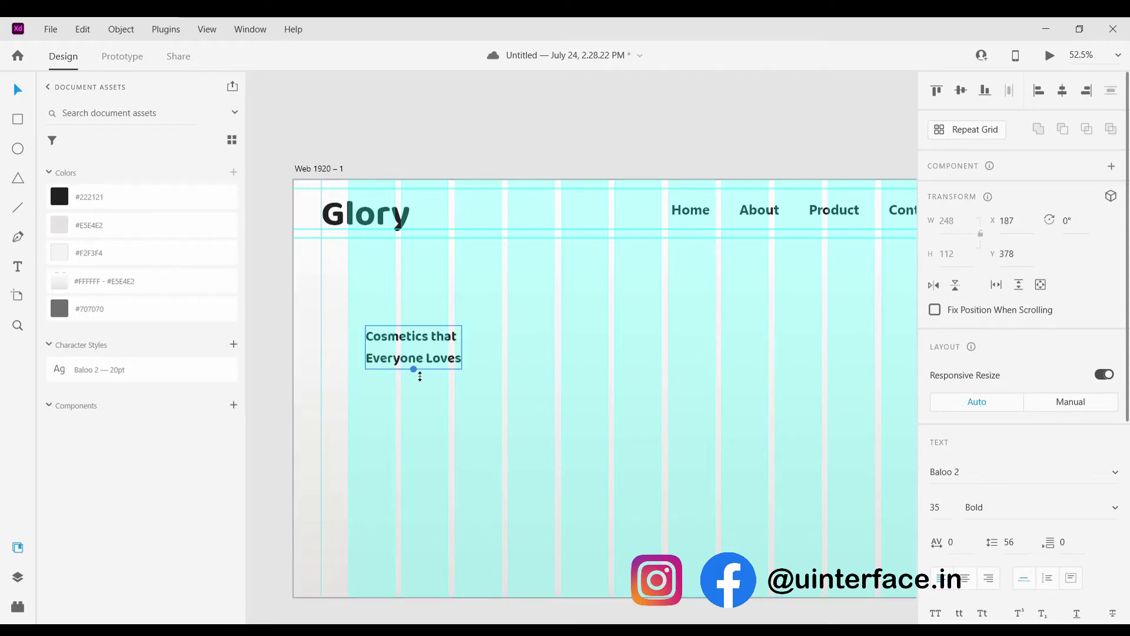
left_click_drag(420, 377, 463, 382)
left_click(478, 428)
scroll(478, 429, "down", 1)
left_click(483, 362)
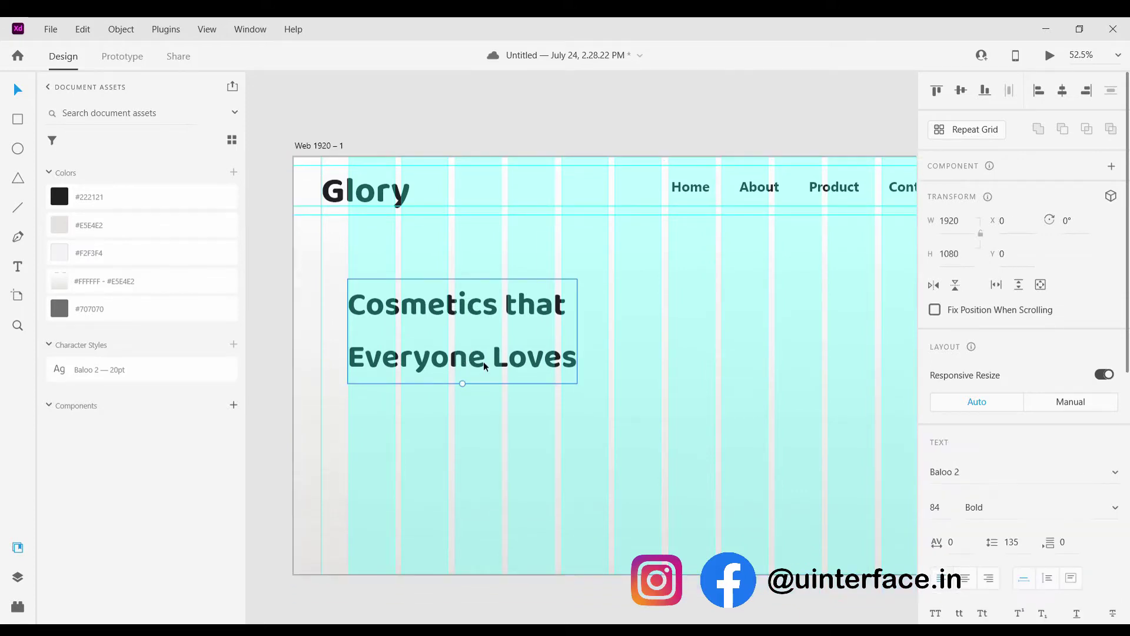
Reduce the headline's line spacing to 108.
left_click(483, 366)
scroll(1001, 471, "down", 3)
left_click(1011, 417)
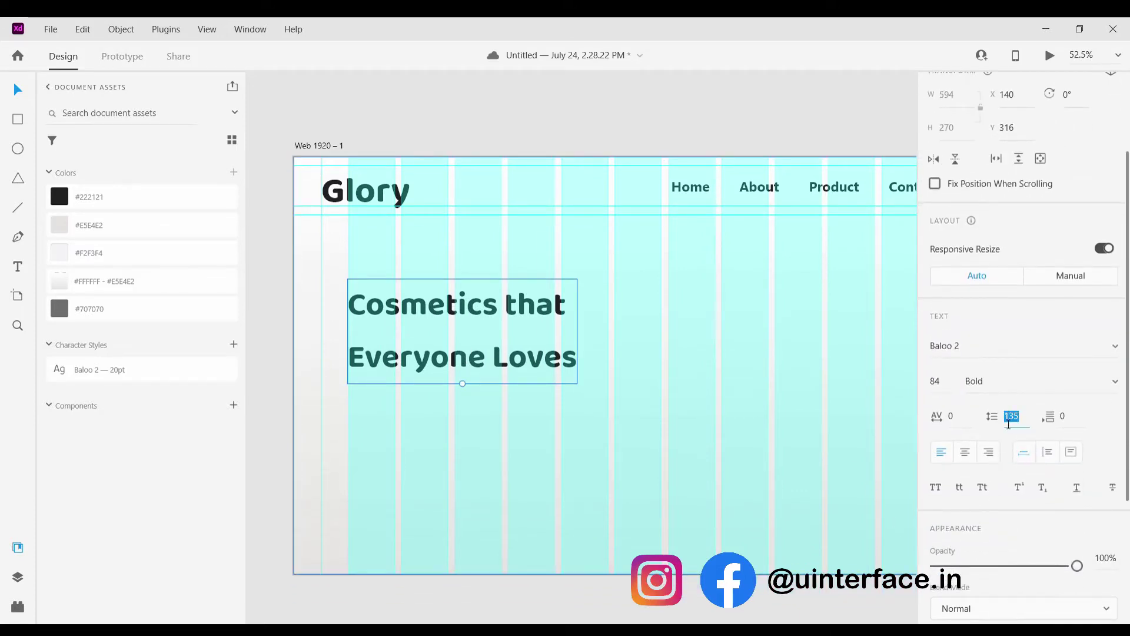
key("Down")
key("Down")
key("Down")
key("Down")
key("Down")
key("Down")
key("Down")
key("Down")
key("Down")
key("Down")
key("Down")
key("Down")
key("Down")
key("Down")
key("Down")
key("Down")
key("Down")
key("Down")
key("Down")
key("Down")
key("Down")
key("Down")
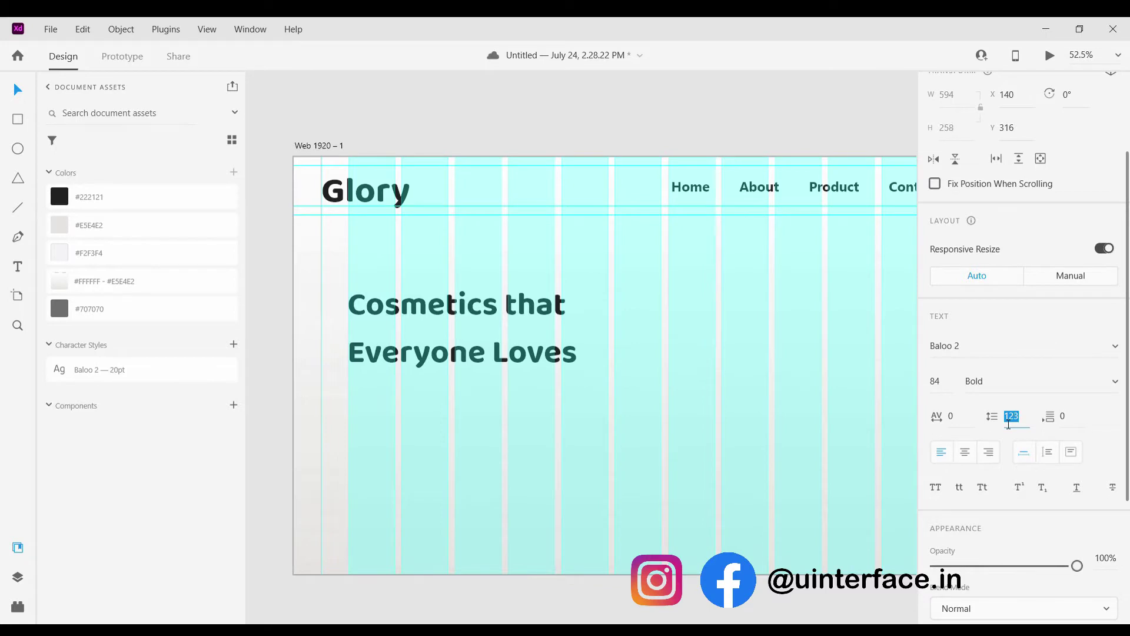
left_click(454, 411)
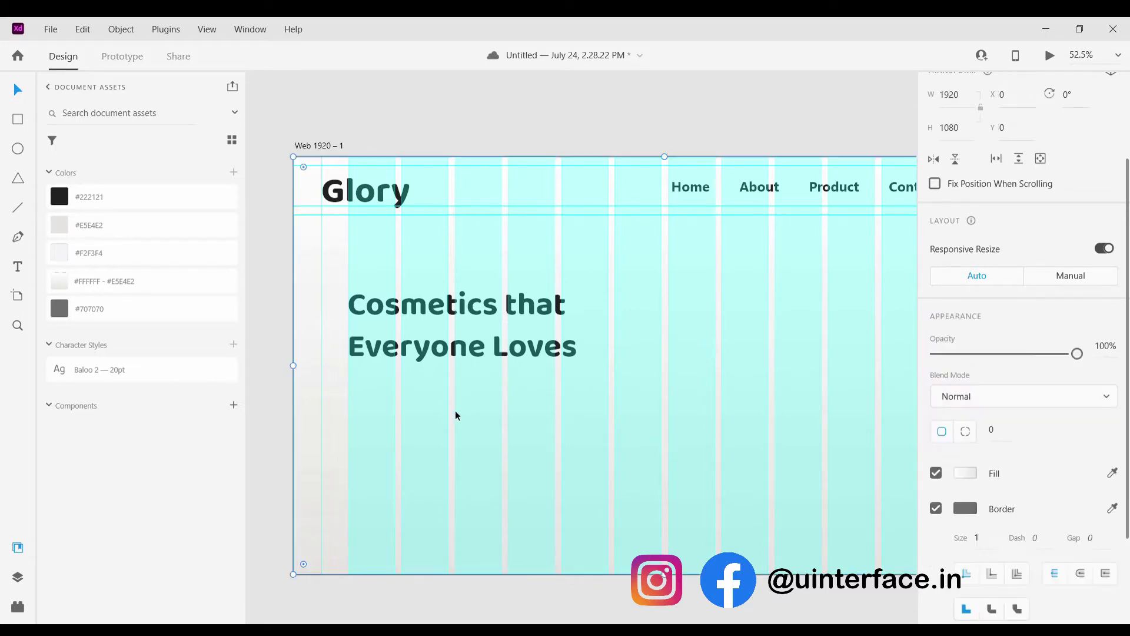
Insert an extra space between Everyone and Loves in the headline's second line.
left_click(510, 332)
left_click(581, 328)
double_click(562, 349)
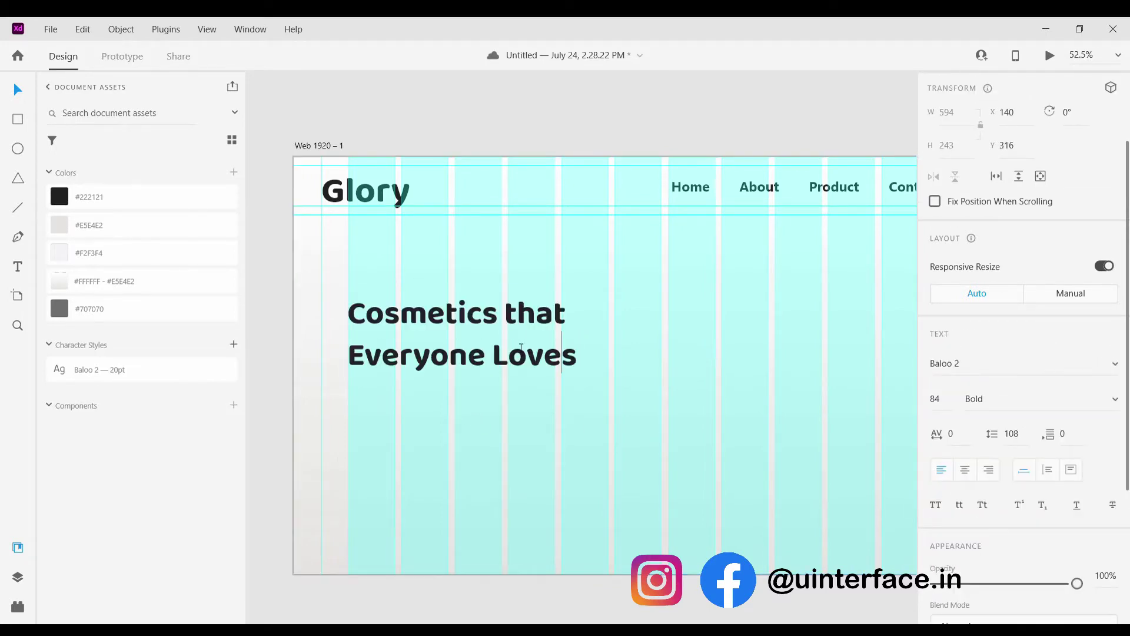
left_click(499, 368)
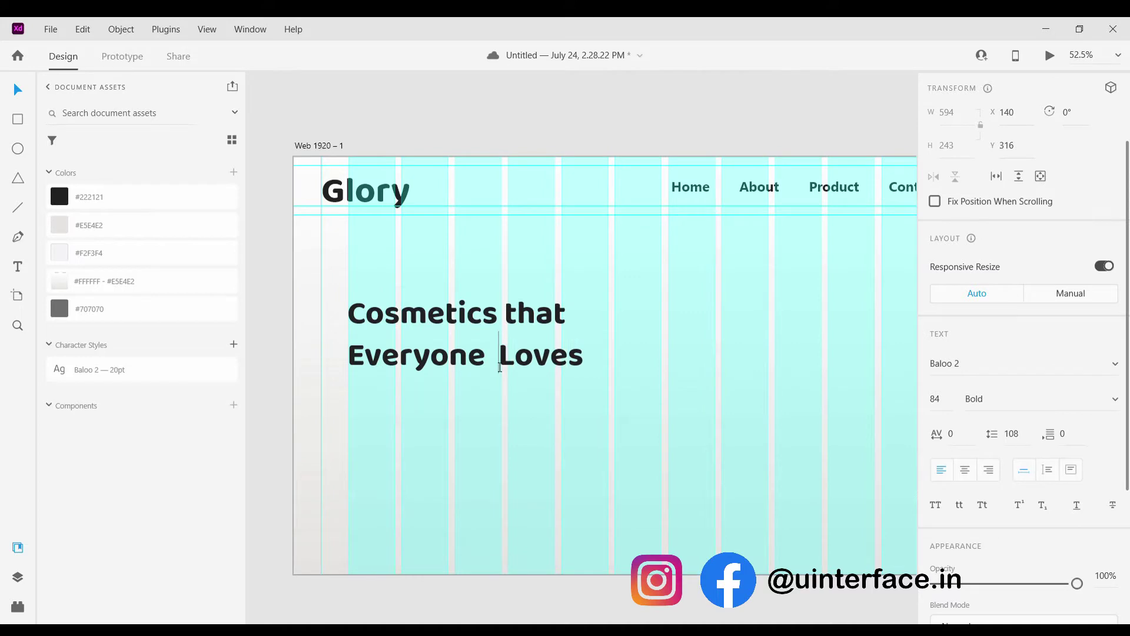
left_click(357, 369)
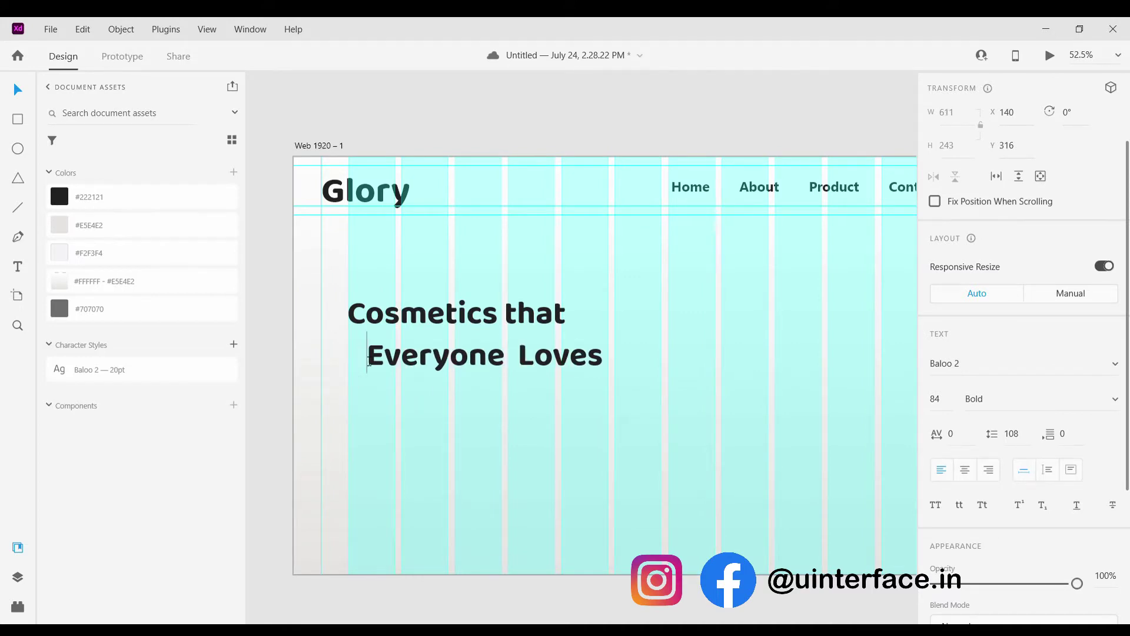
key("BackSpace")
key("BackSpace")
key("BackSpace")
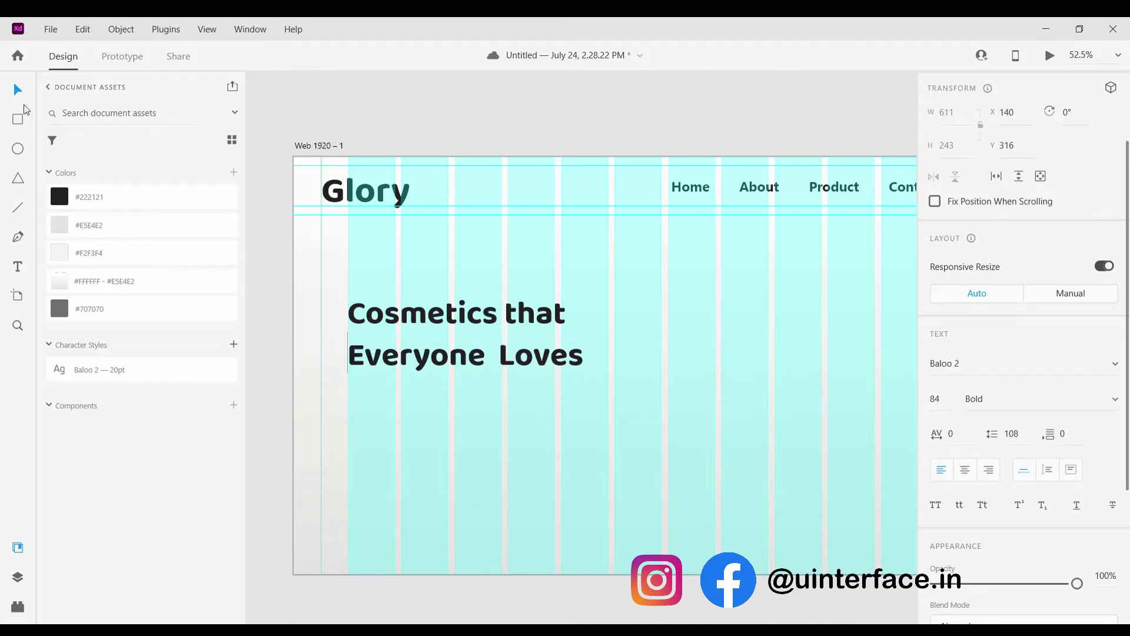
left_click(12, 85)
left_click(467, 435)
Add a 251 px wide text box below the headline at X 149, Y 563 reading We have huge collection in beauty.
scroll(467, 435, "down", 3)
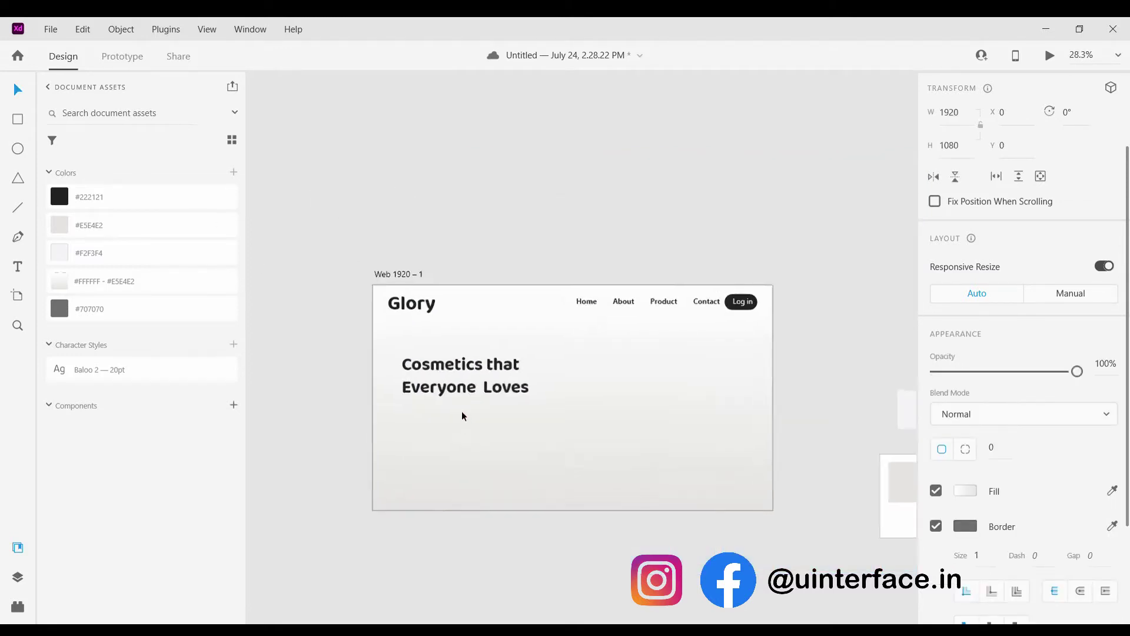
scroll(462, 411, "up", 3)
scroll(414, 394, "down", 3)
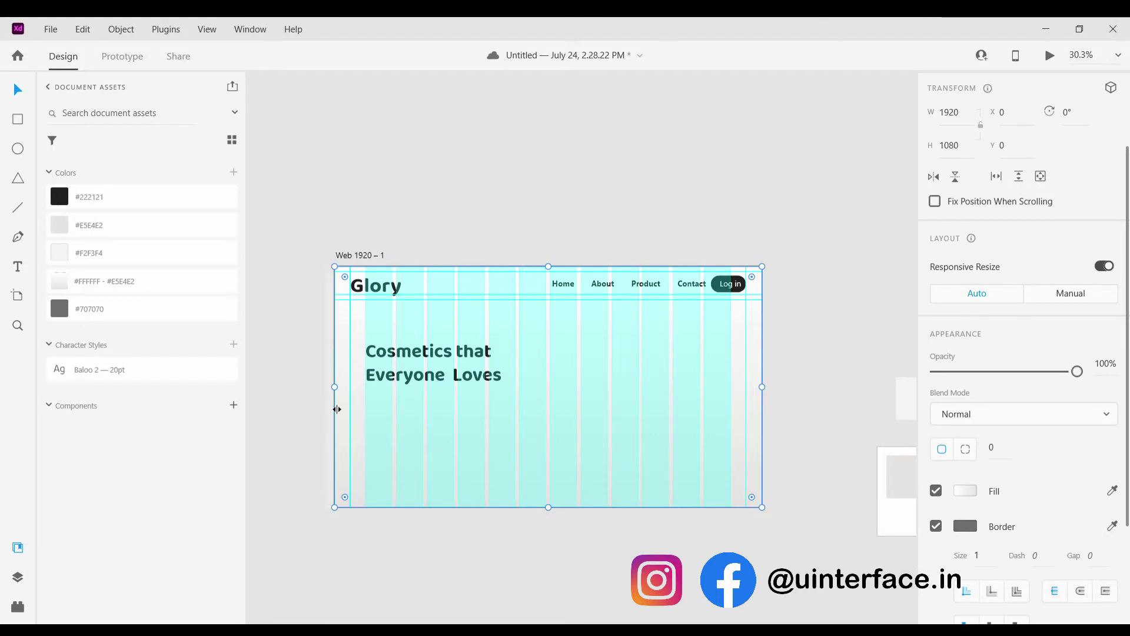
left_click(18, 207)
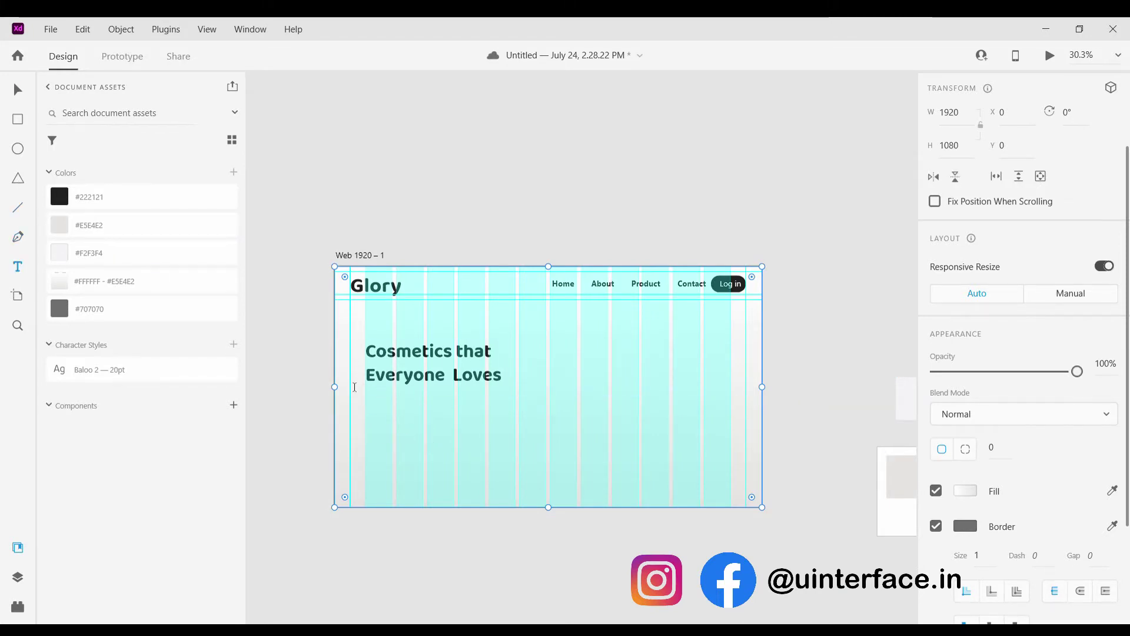
key("t")
left_click_drag(367, 392, 430, 422)
type("We have ")
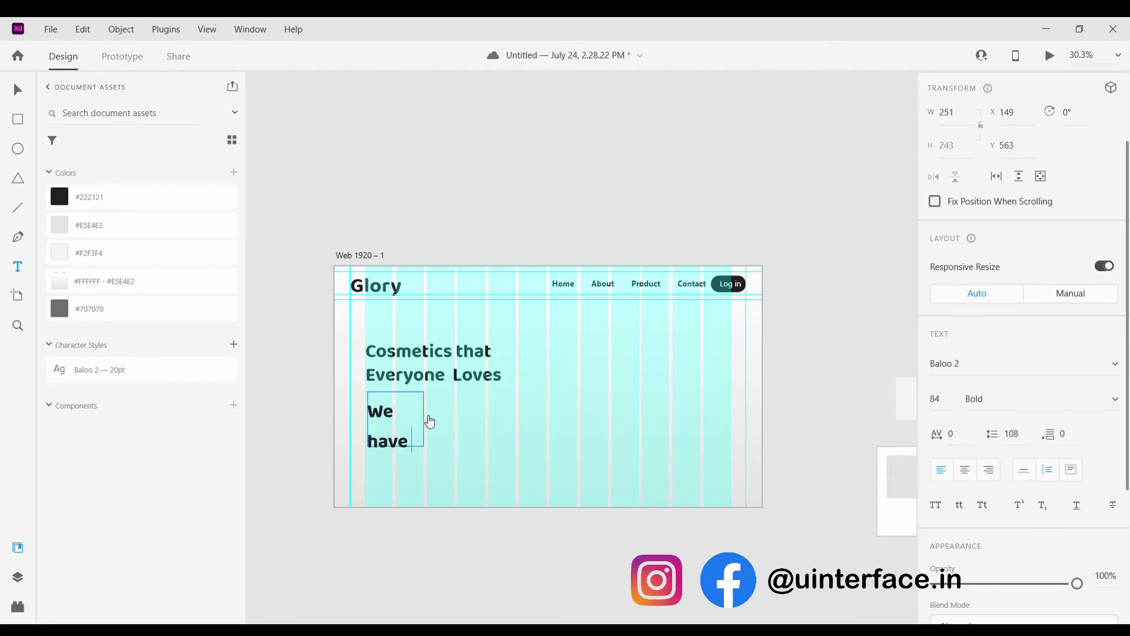
type("huge c")
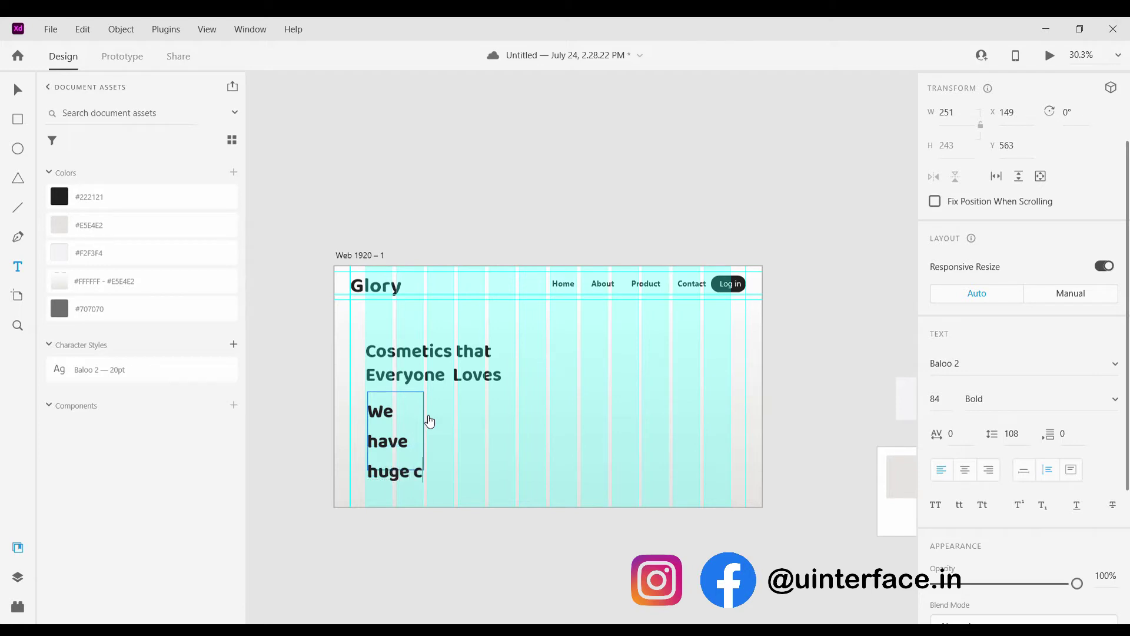
type("ollectio")
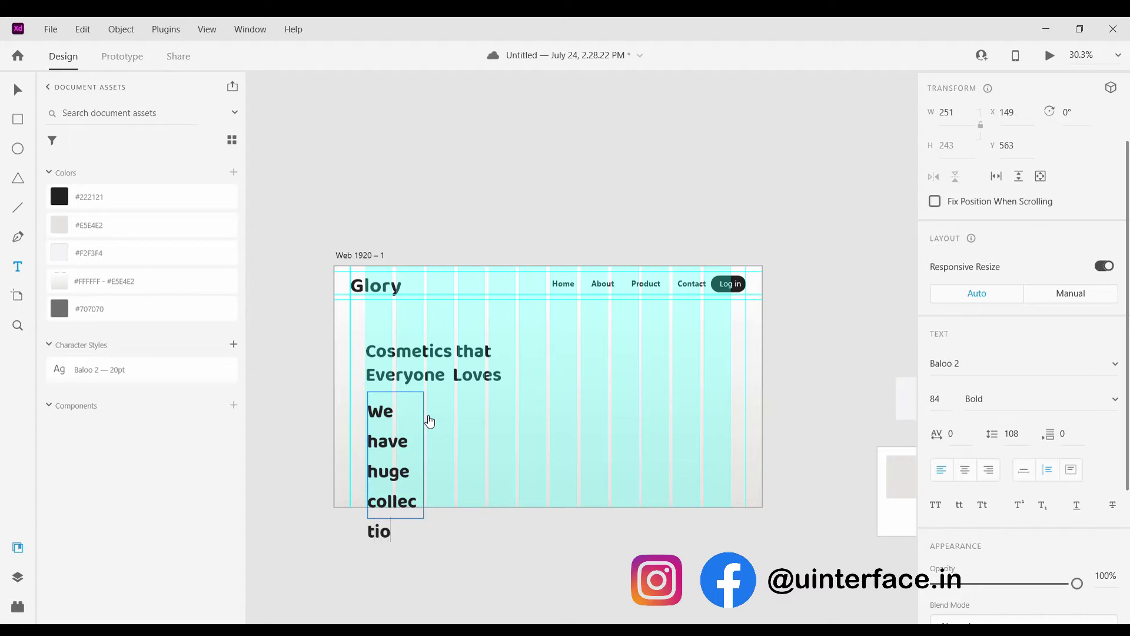
type("n in beauty")
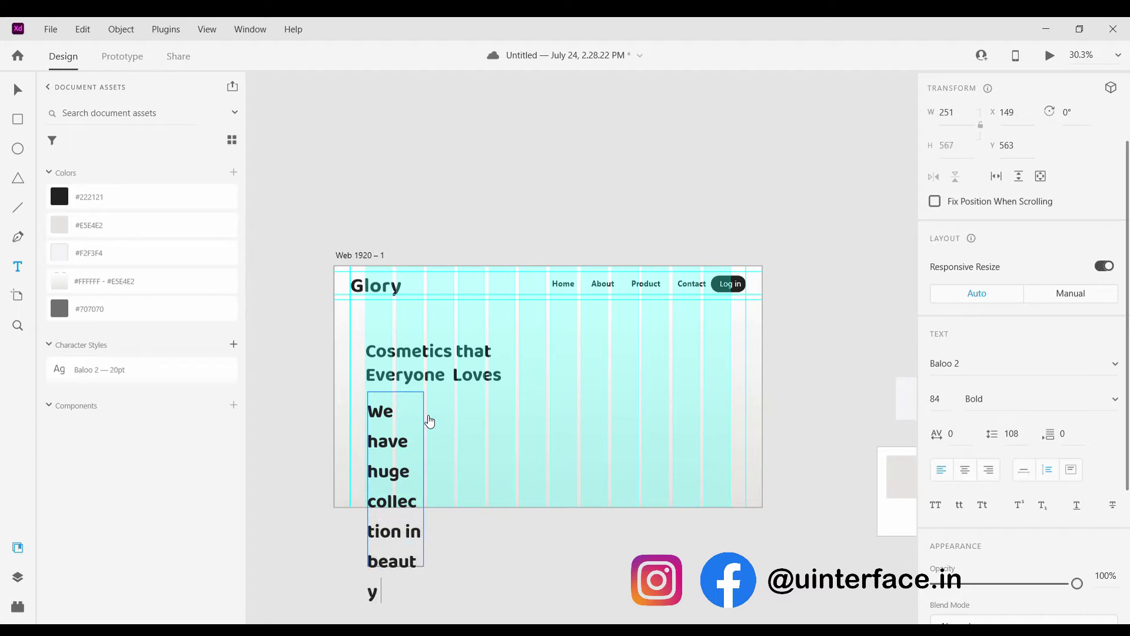
key("Escape")
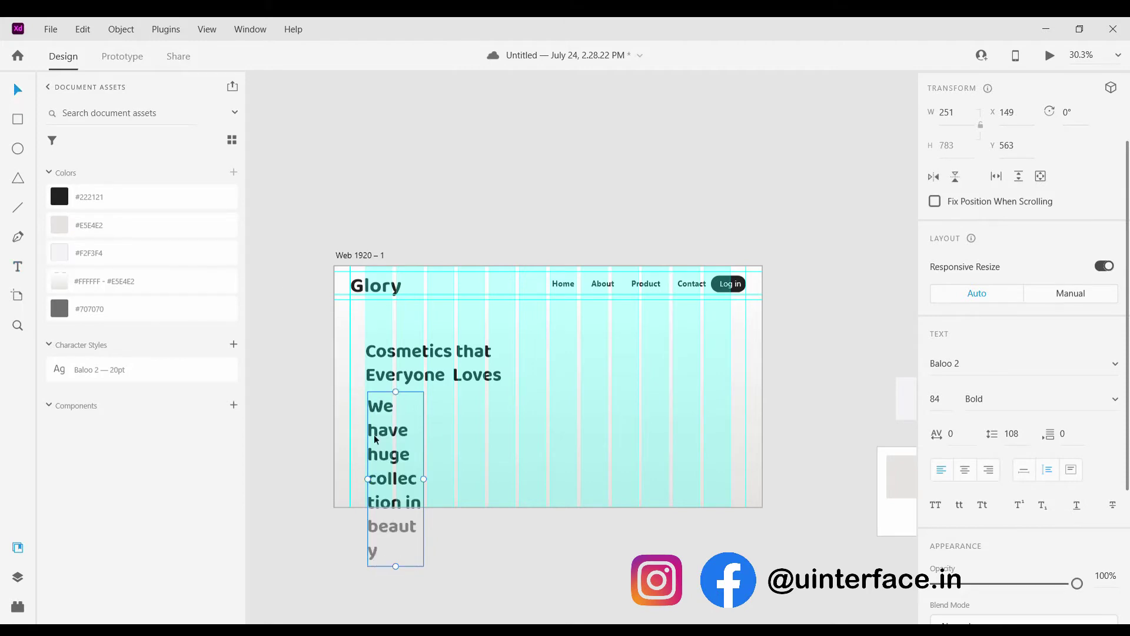
Widen the paragraph text box to 1095 px and append the word product after beauty.
left_click_drag(431, 475, 611, 469)
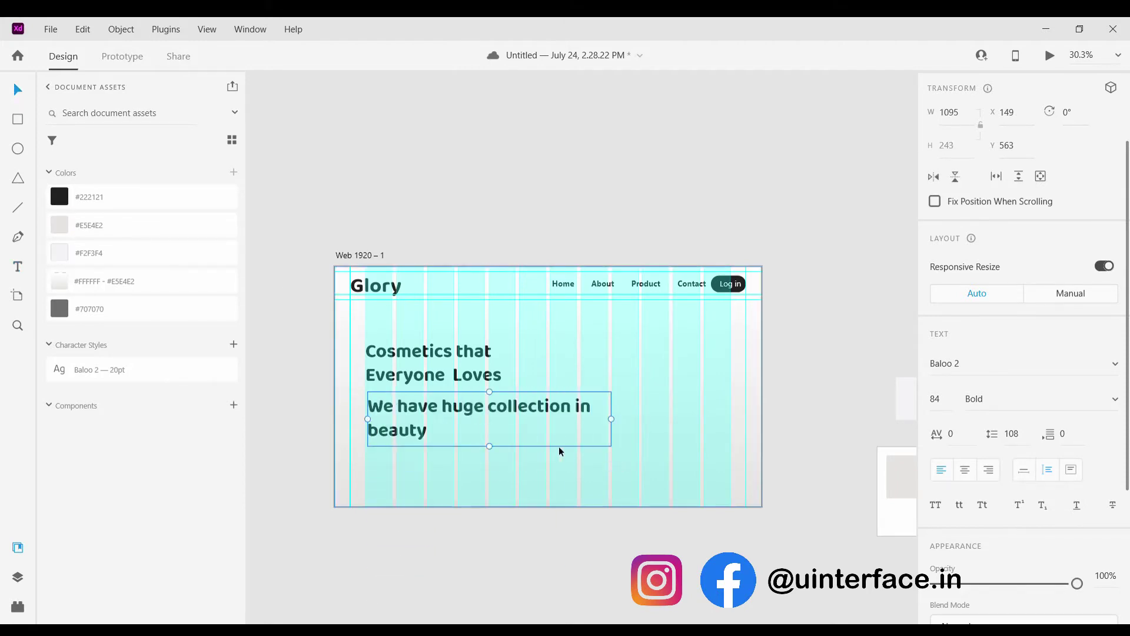
double_click(458, 440)
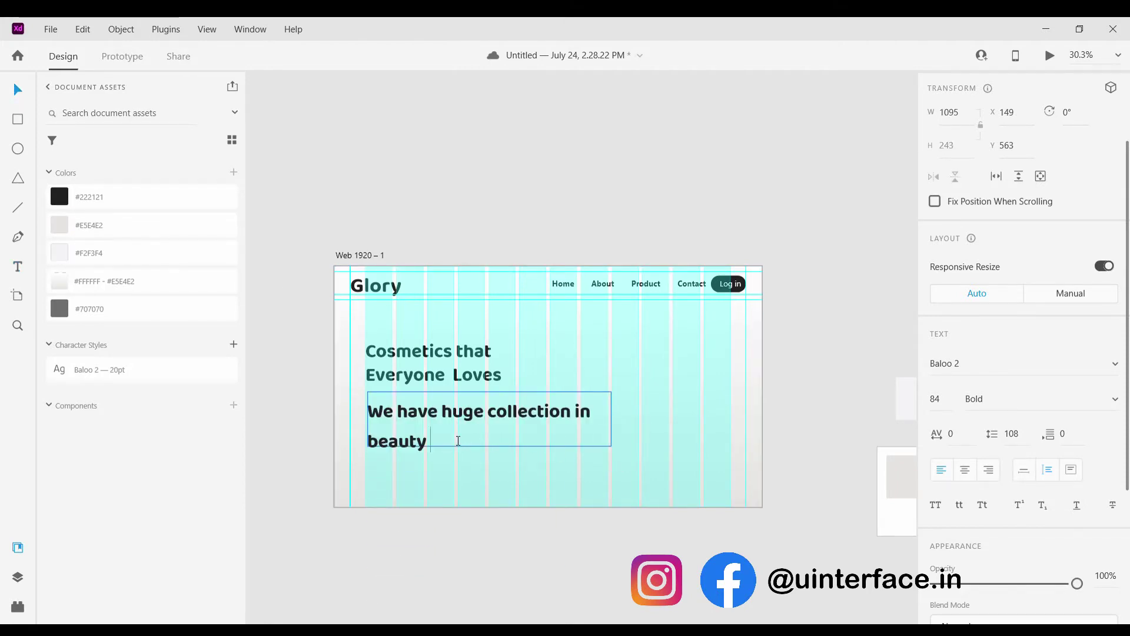
type("product")
type(",")
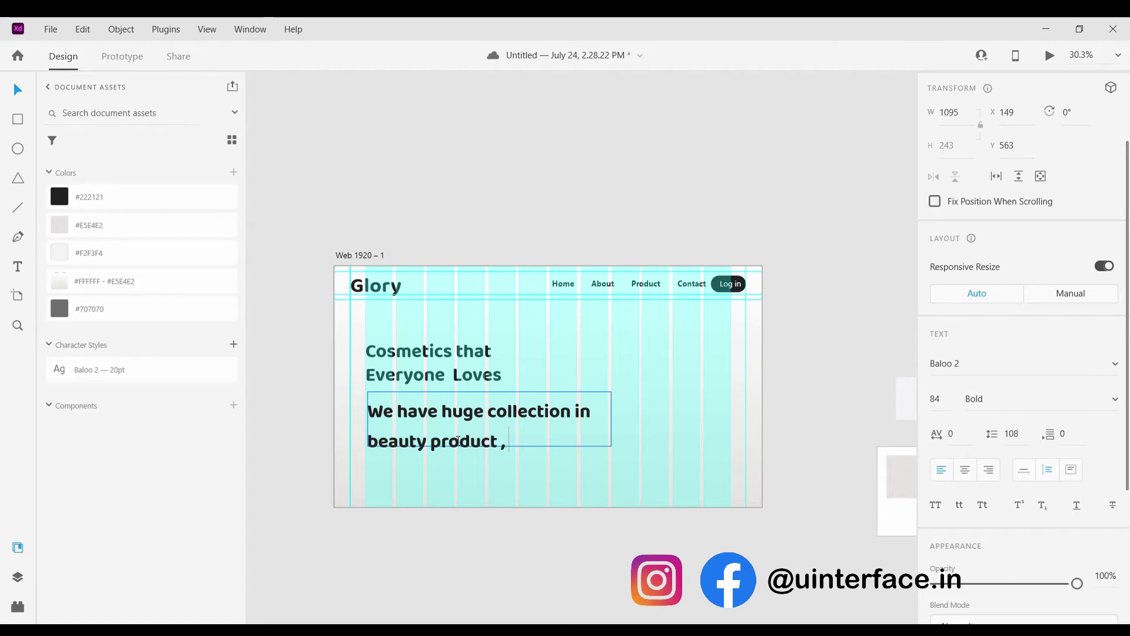
type(" our")
key("BackSpace")
key("BackSpace")
key("BackSpace")
key("BackSpace")
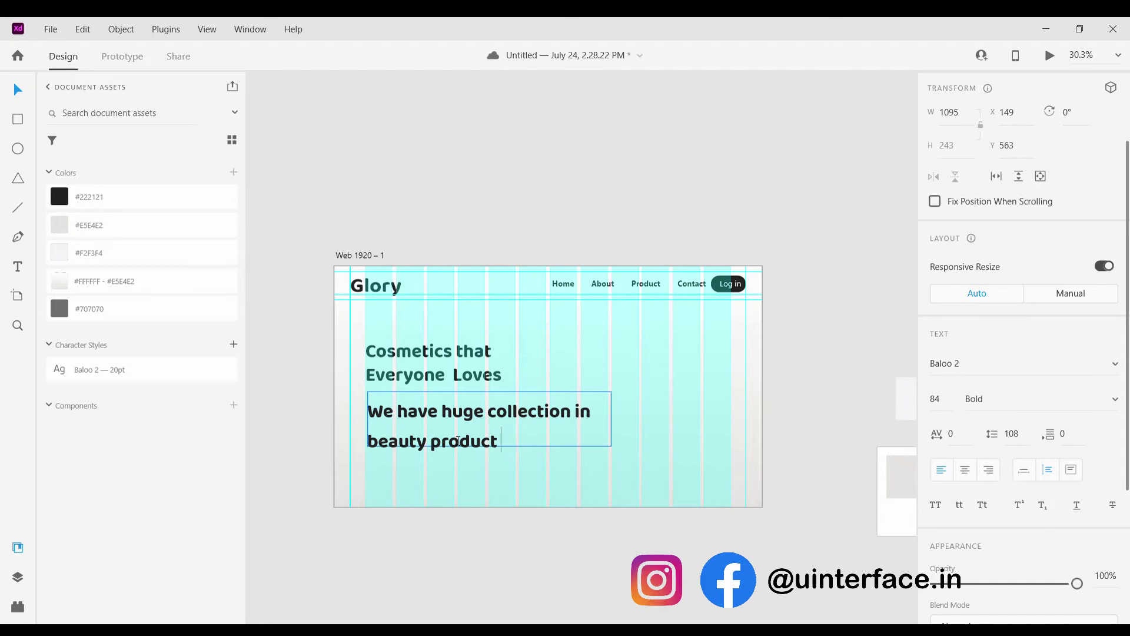
Continue the paragraph with the words and our product are always quality product.
type("and our p")
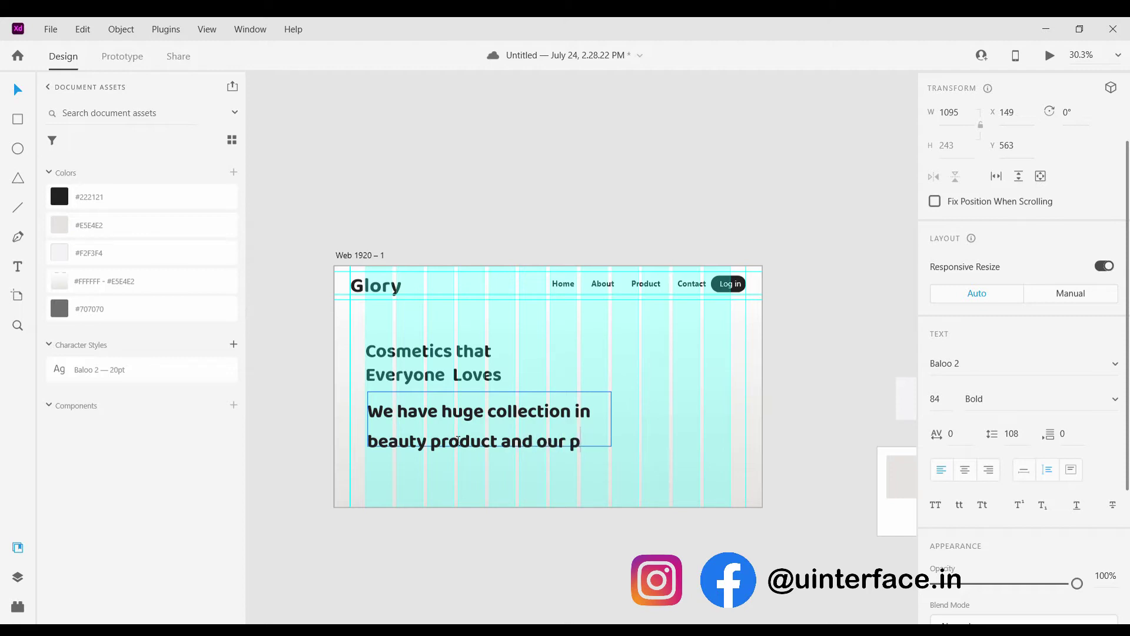
type("roduct are")
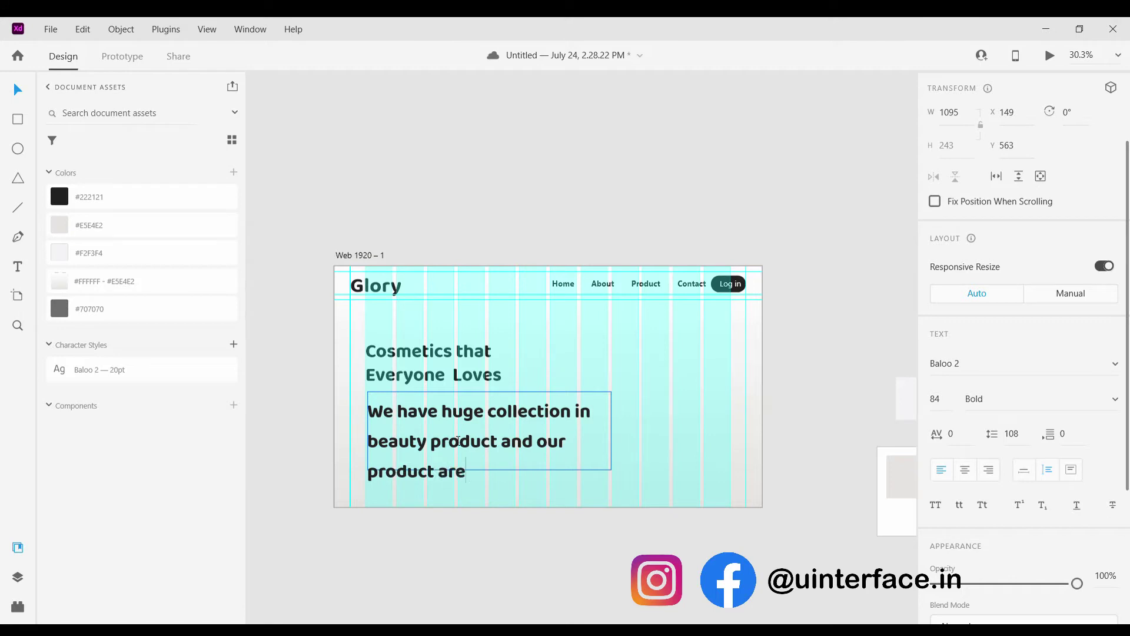
type(" always qy")
key("BackSpace")
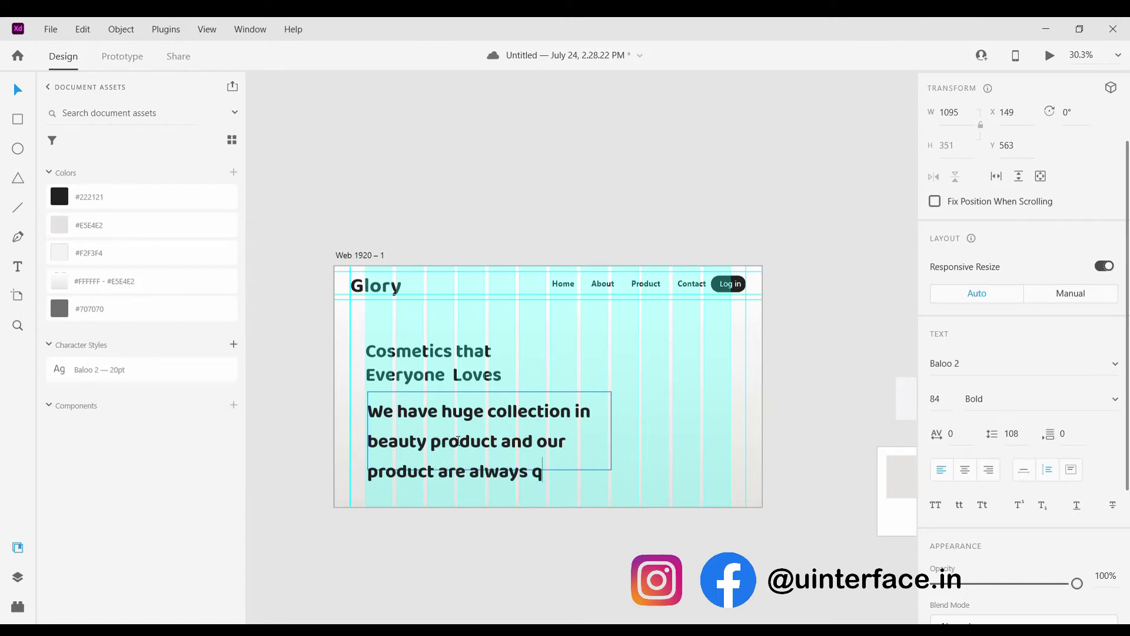
type("uality product")
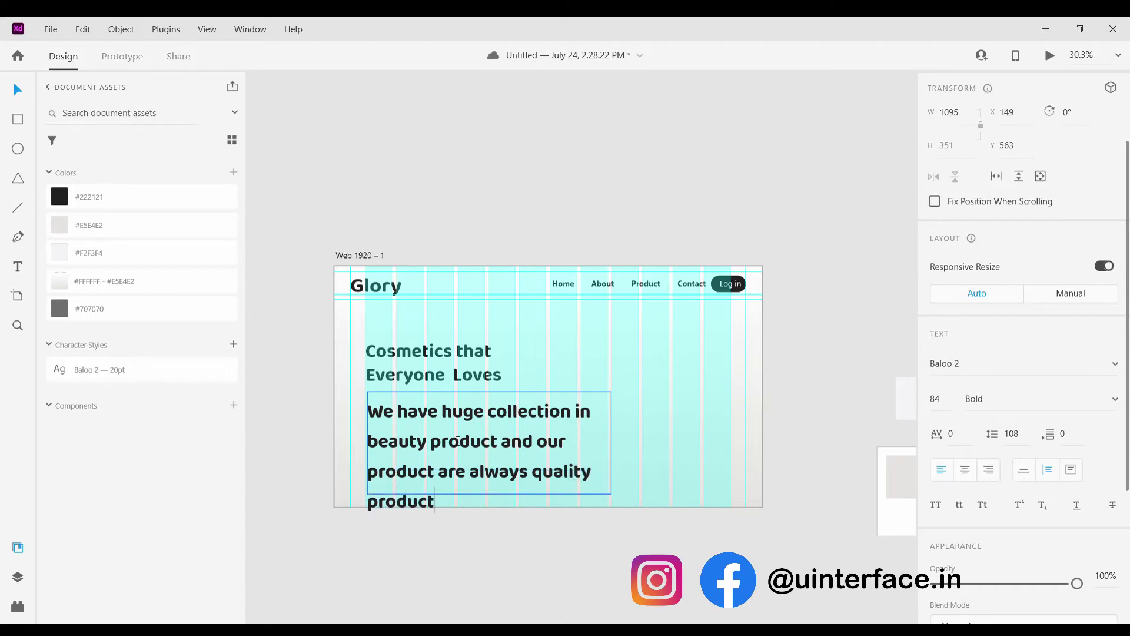
Change the hero paragraph's font to Nirmala UI and save the bold 84 pt formatting as a character style.
key("Escape")
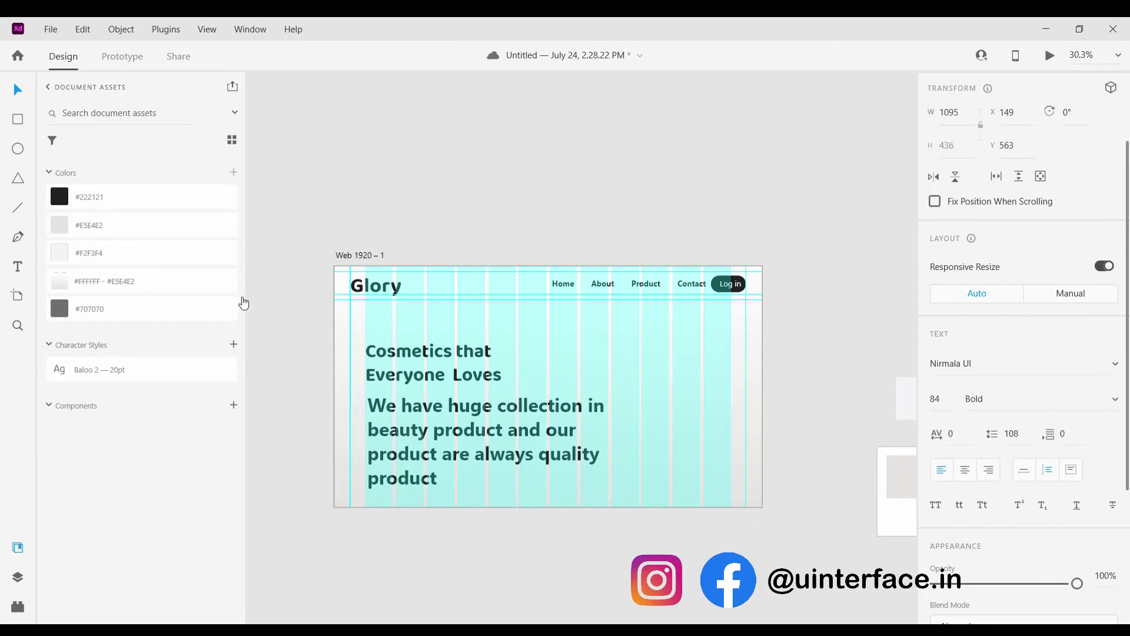
left_click(234, 345)
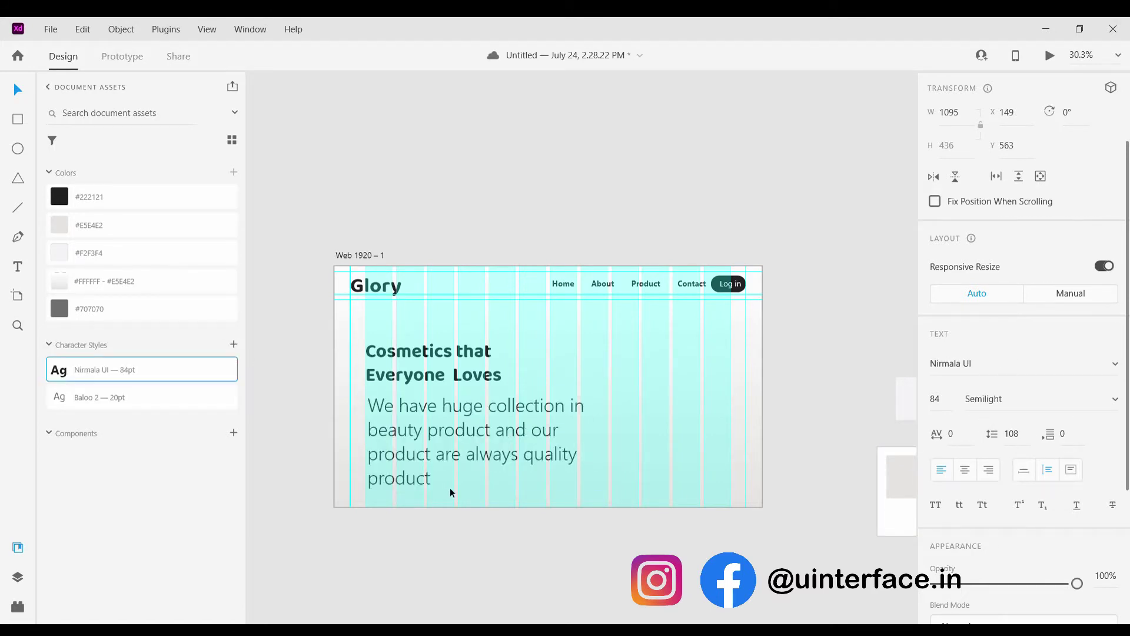
Set the hero paragraph's weight to Semilight and switch its text box to auto width.
left_click(450, 491)
mouse_move(489, 488)
left_mouse_down()
mouse_move(483, 434)
mouse_move(487, 499)
left_mouse_up()
left_click(1025, 470)
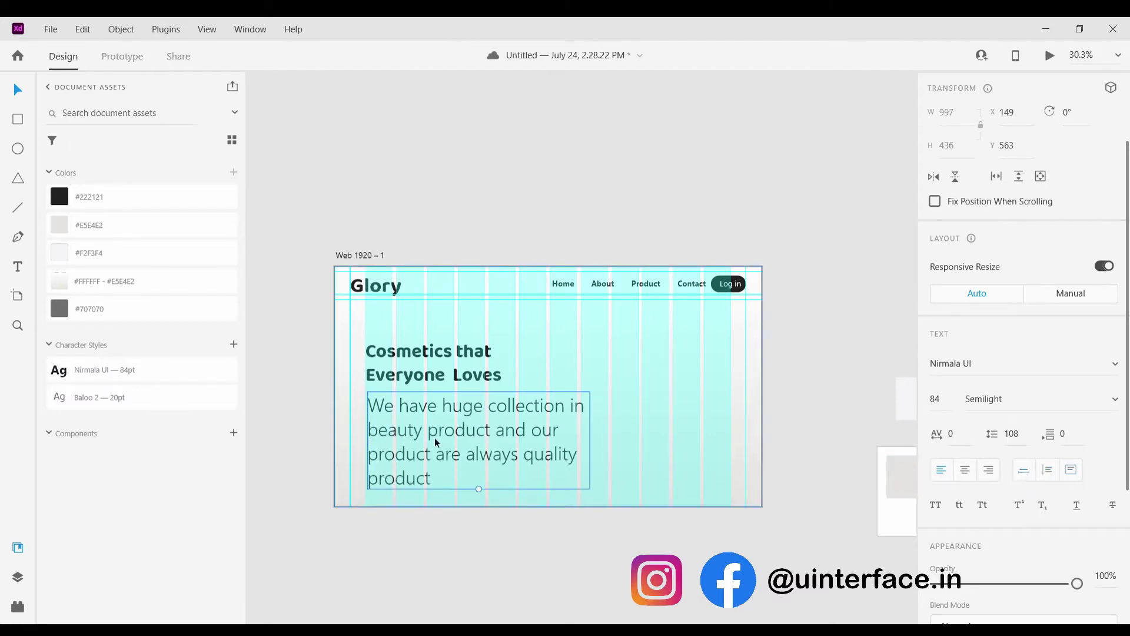
Scale the hero paragraph's text down to 34 pt.
left_click_drag(482, 492, 463, 438)
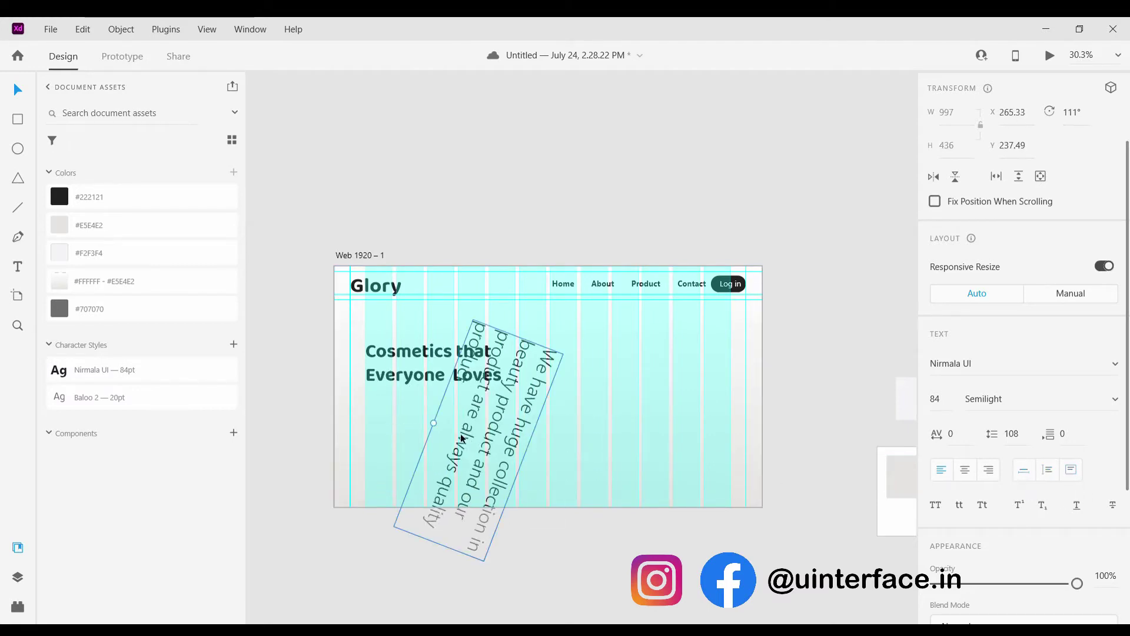
key("ctrl+z")
left_click_drag(478, 489, 476, 454)
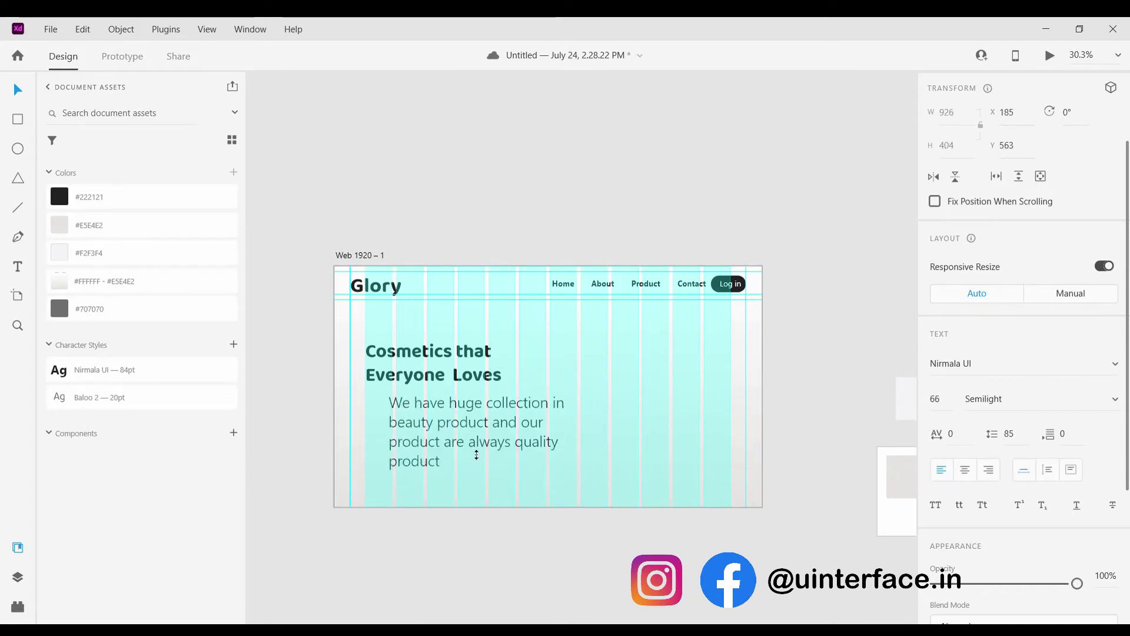
key("ctrl+z")
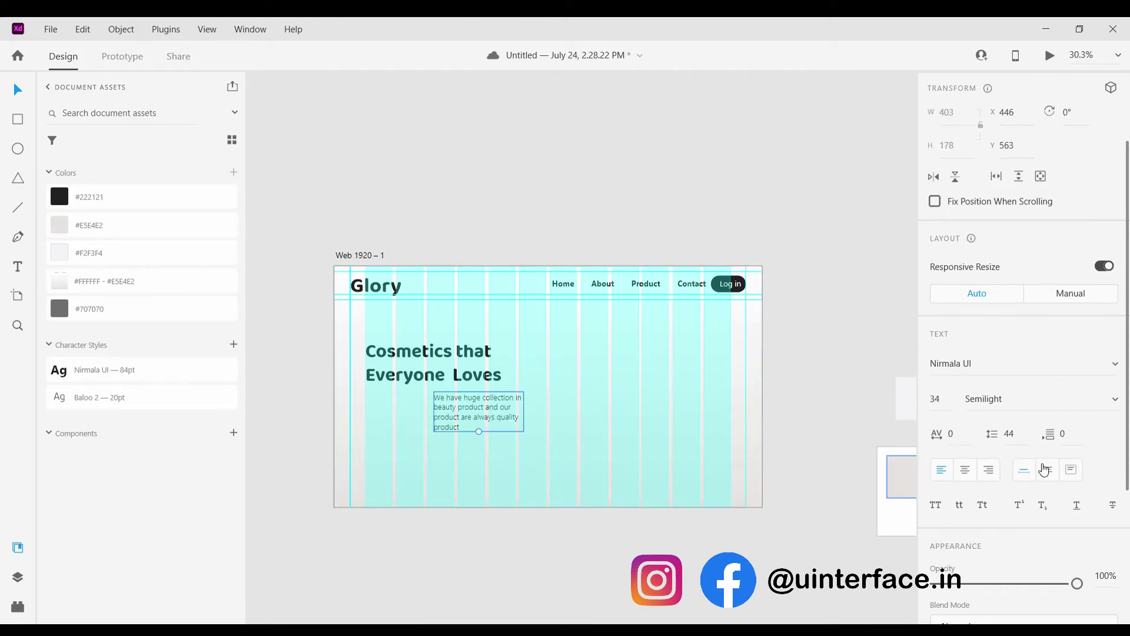
Switch the paragraph to auto height, widen its box to 1074 px and place it at X 154, Y 559.
left_click(1047, 469)
left_click_drag(577, 424, 673, 411)
left_click_drag(494, 411, 428, 410)
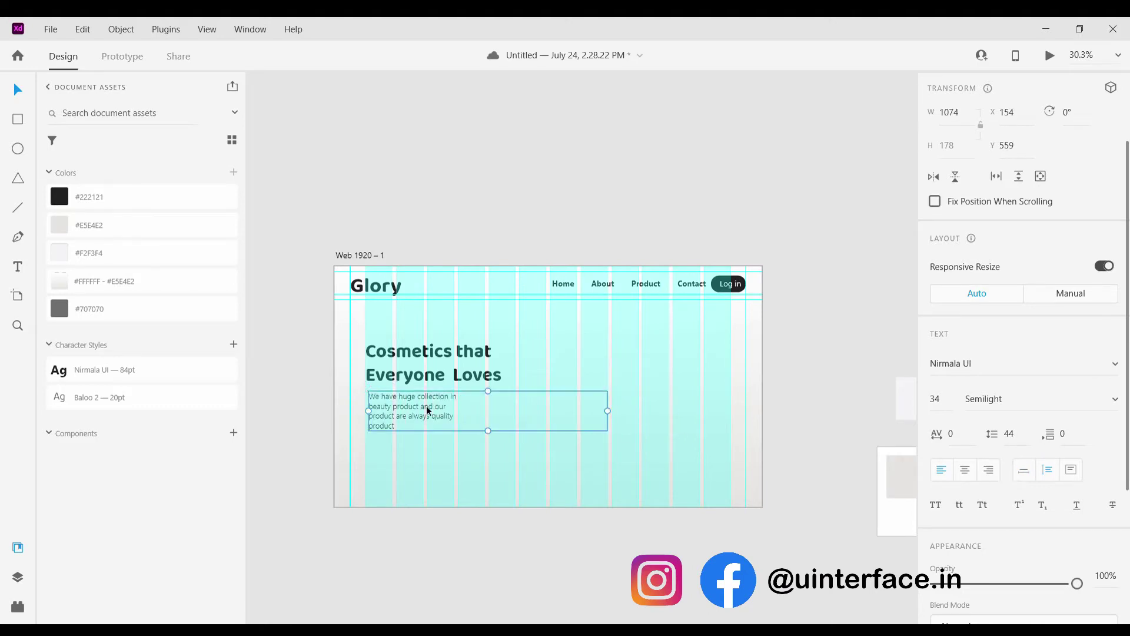
Remove the line breaks before beauty and before the final product so the paragraph runs on two lines.
scroll(334, 418, "up", 3)
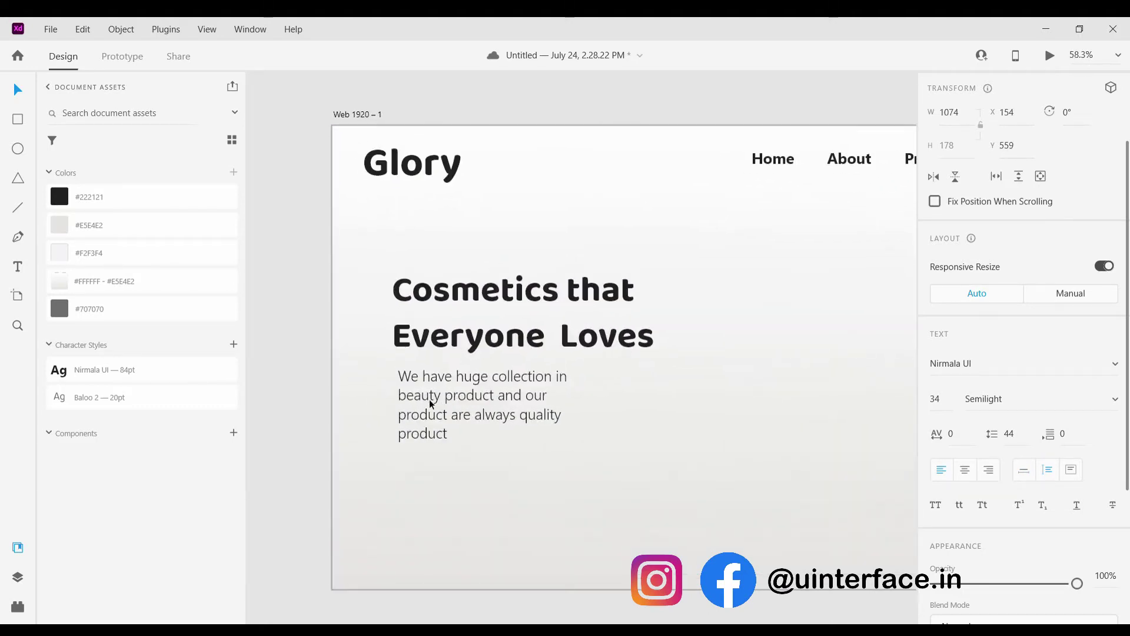
double_click(406, 399)
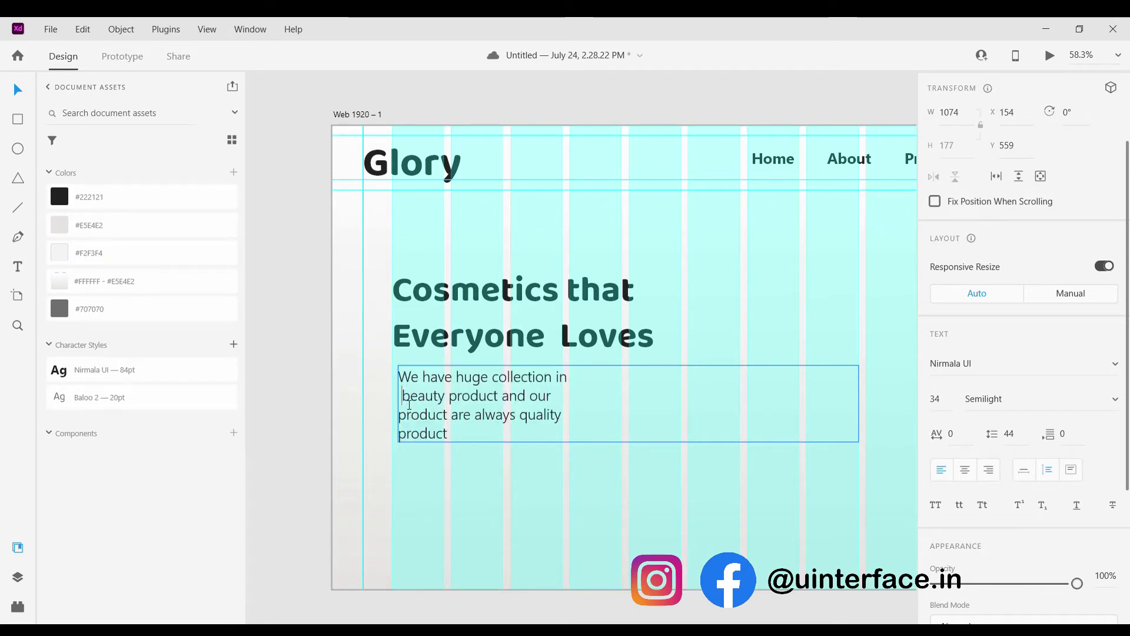
key("BackSpace")
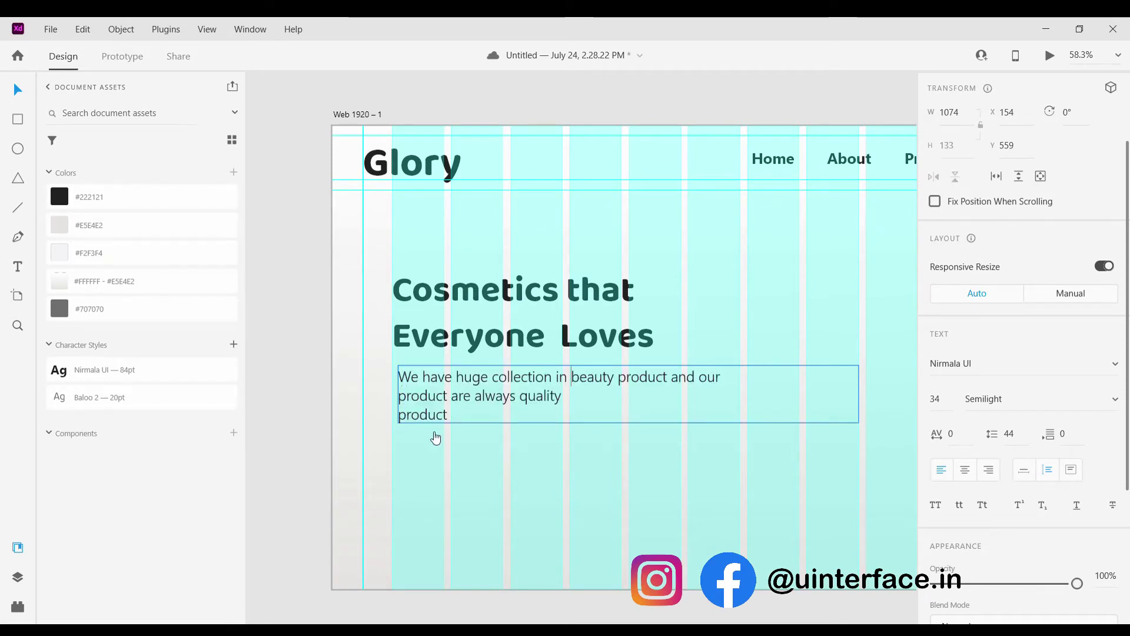
double_click(405, 419)
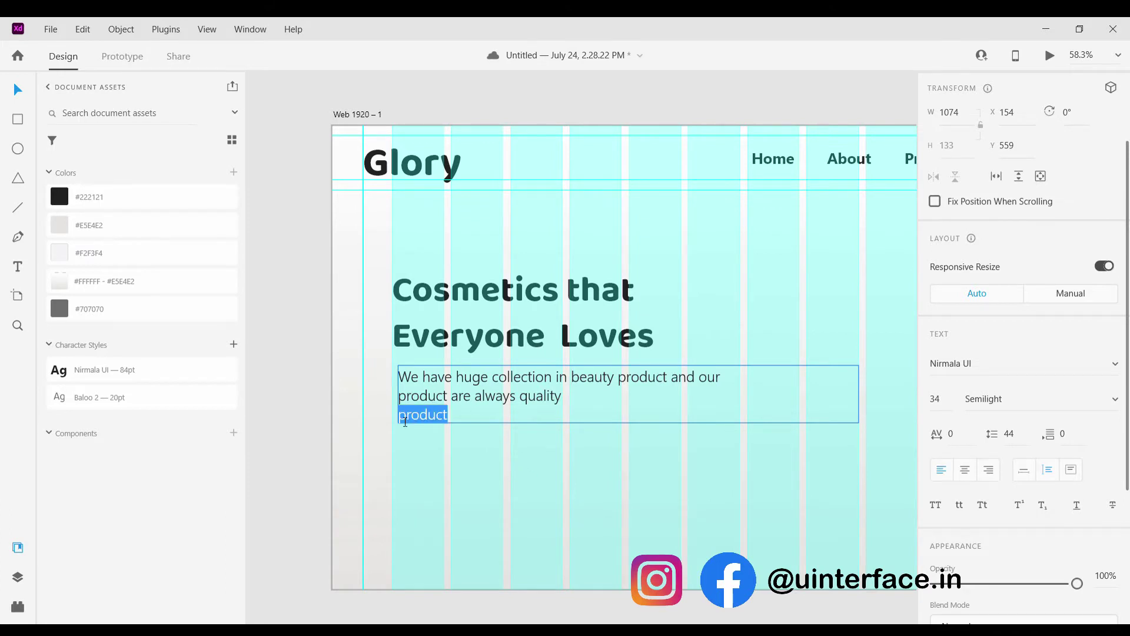
left_click(405, 422)
key("BackSpace")
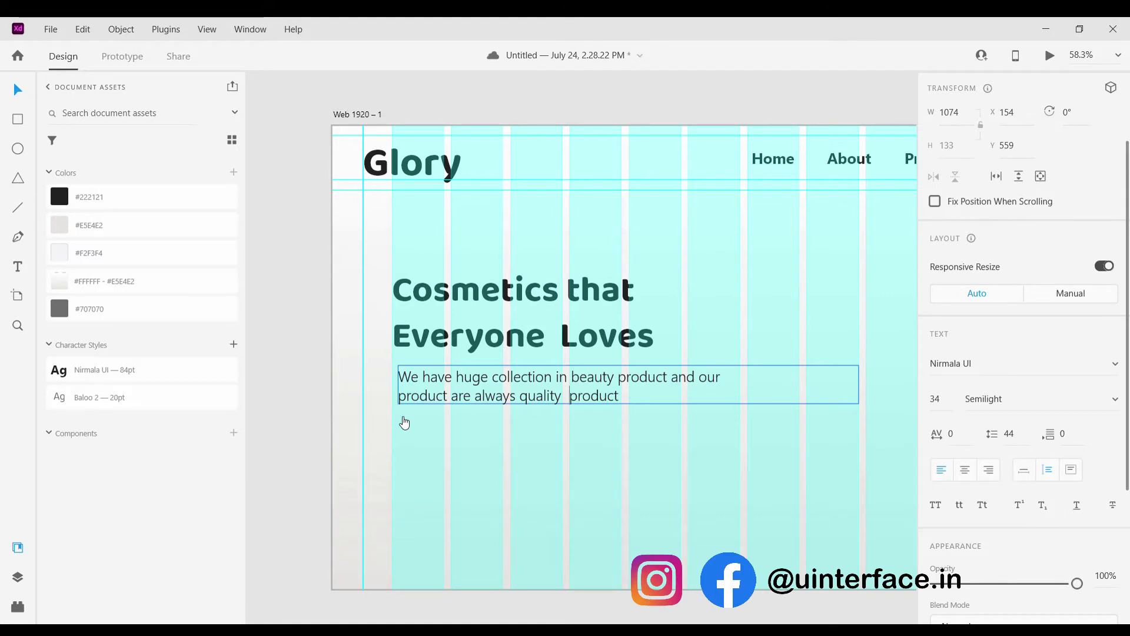
key("Escape")
Narrow the paragraph box to 763 px and align it with the headline's left edge at X 140, Y 554.
scroll(762, 397, "right", 2)
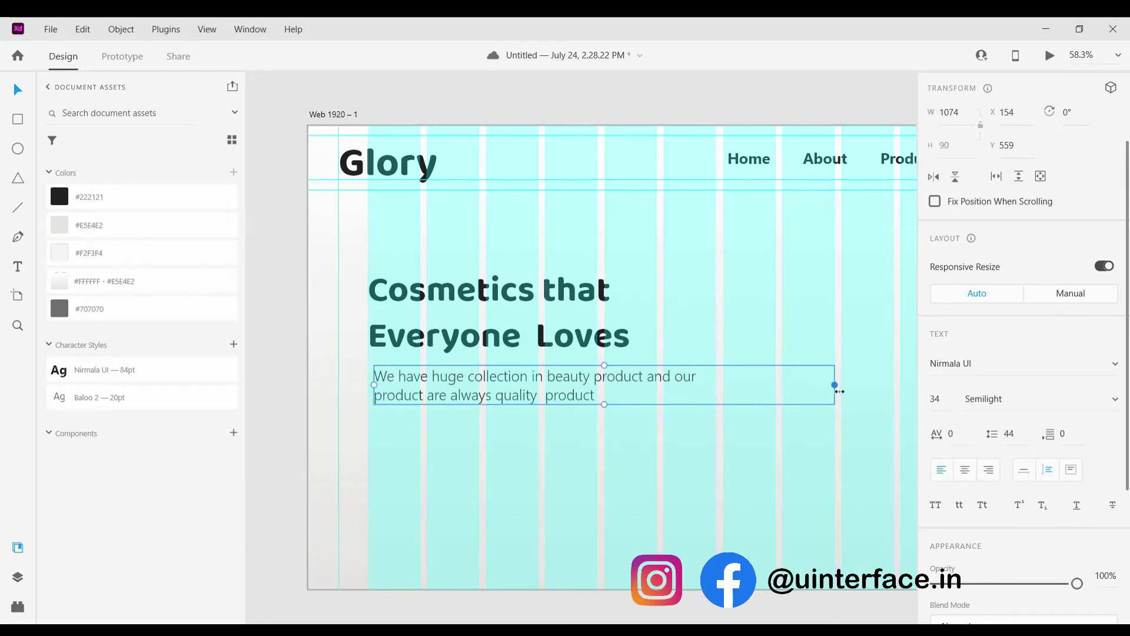
left_click_drag(836, 389, 707, 391)
left_click(646, 439)
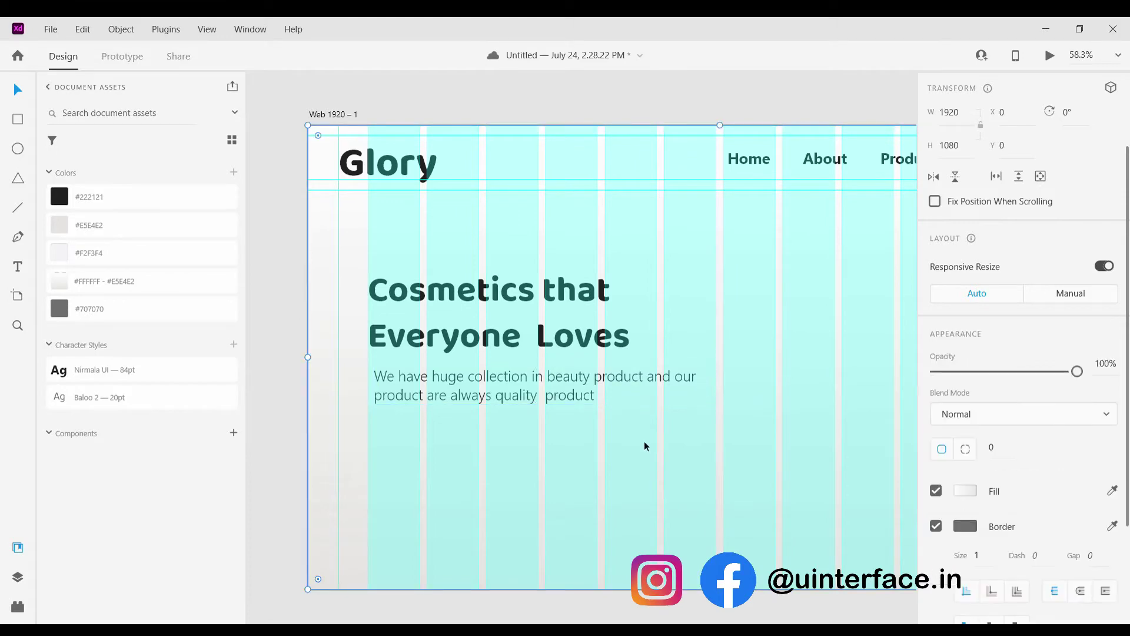
scroll(644, 441, "down", 4)
scroll(602, 433, "up", 5)
scroll(554, 412, "up", 3)
left_click(462, 368)
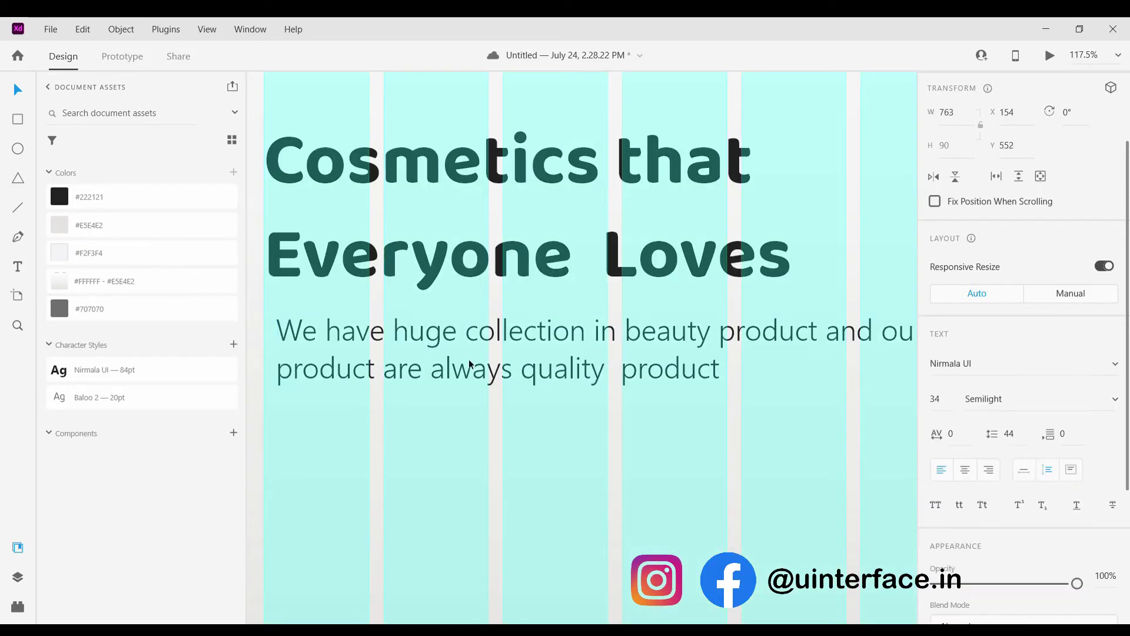
scroll(460, 365, "down", 4)
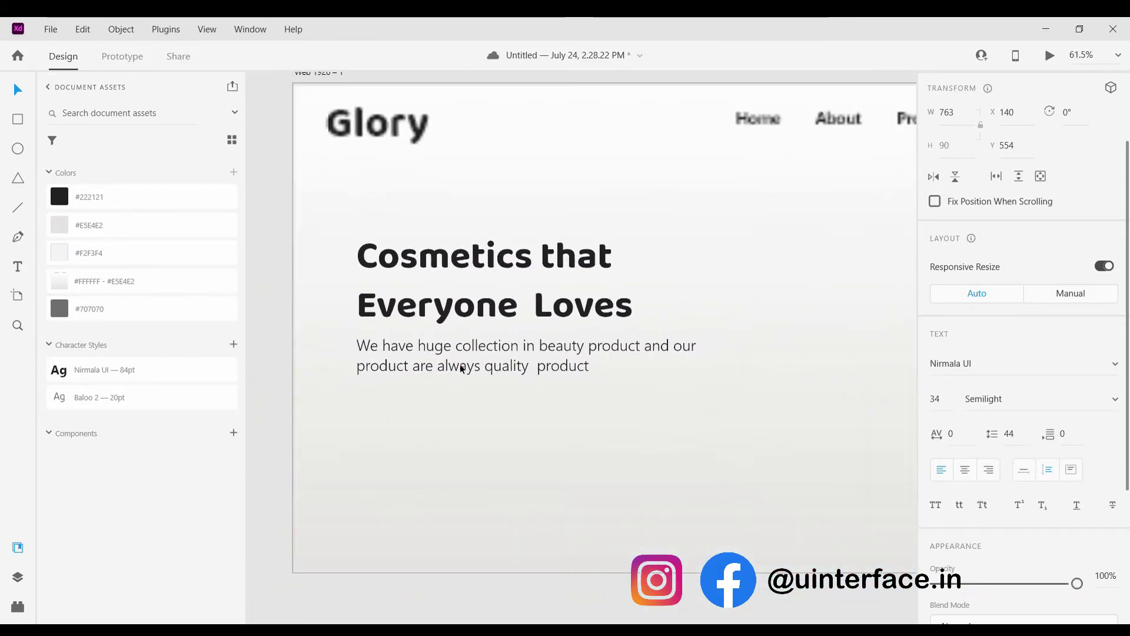
left_click(460, 529)
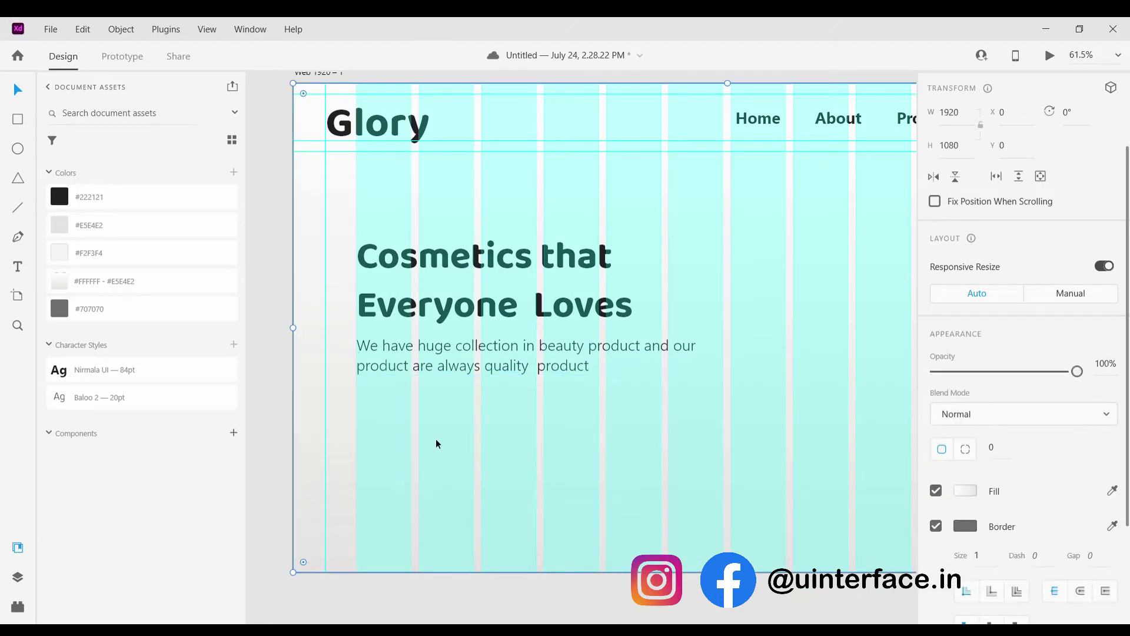
Draw a 333 × 105 px rectangle for a button below the paragraph at X 140, Y 678.
scroll(437, 443, "down", 2)
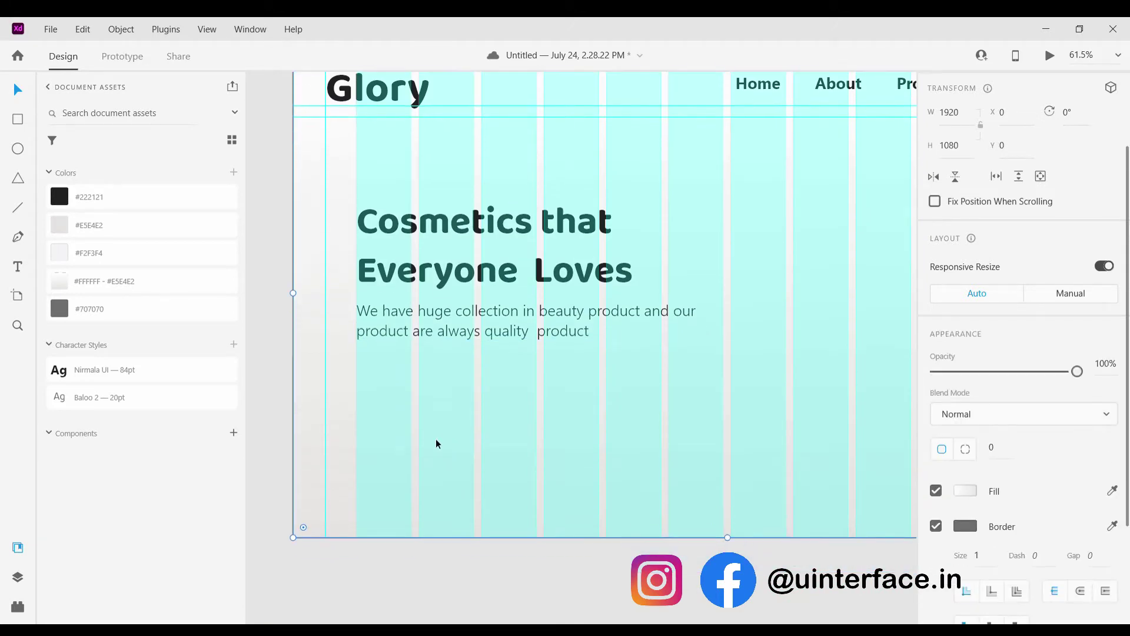
left_click(17, 120)
left_click_drag(356, 318, 508, 366)
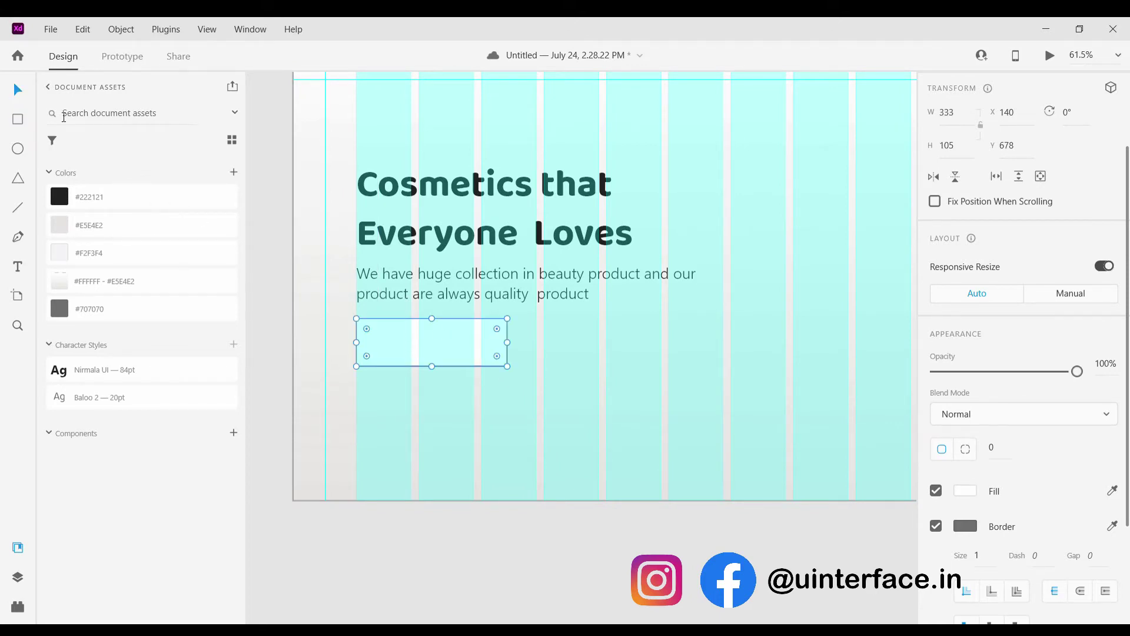
Shift the headline and paragraph upward and move the button rectangle to Y 660 beneath them.
scroll(328, 252, "up", 2)
mouse_move(421, 243)
left_mouse_down()
mouse_move(422, 206)
mouse_move(419, 226)
left_mouse_up()
left_click(419, 320)
left_click_drag(419, 320, 421, 297)
left_click_drag(414, 383, 415, 378)
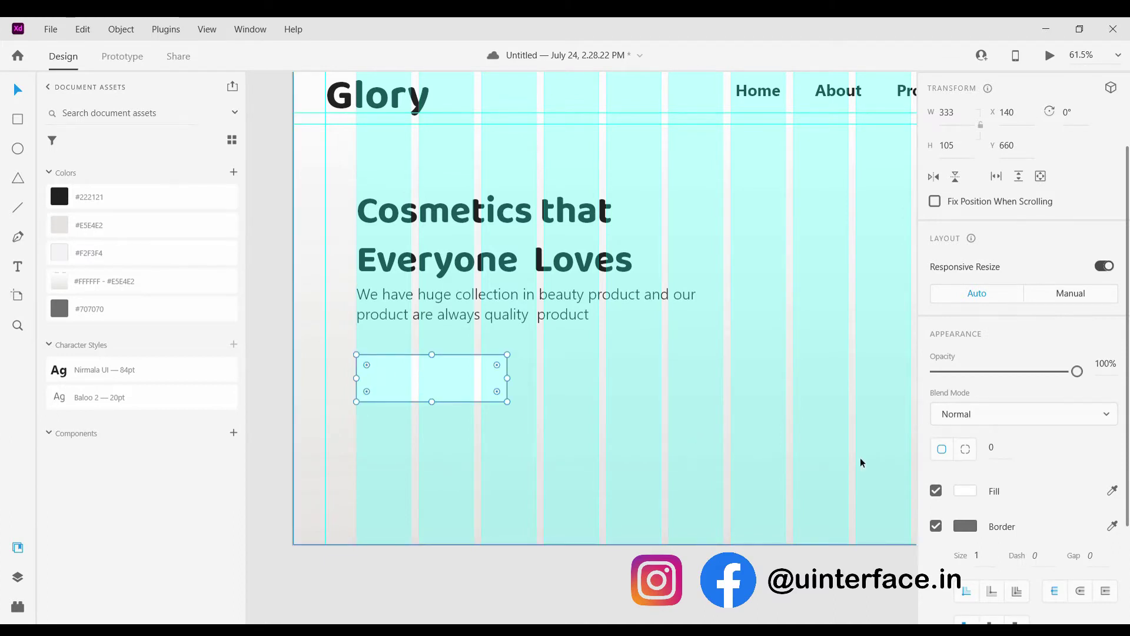
Give the button rectangle individual corner radii of 20, 10, 10 and 10.
left_click(992, 450)
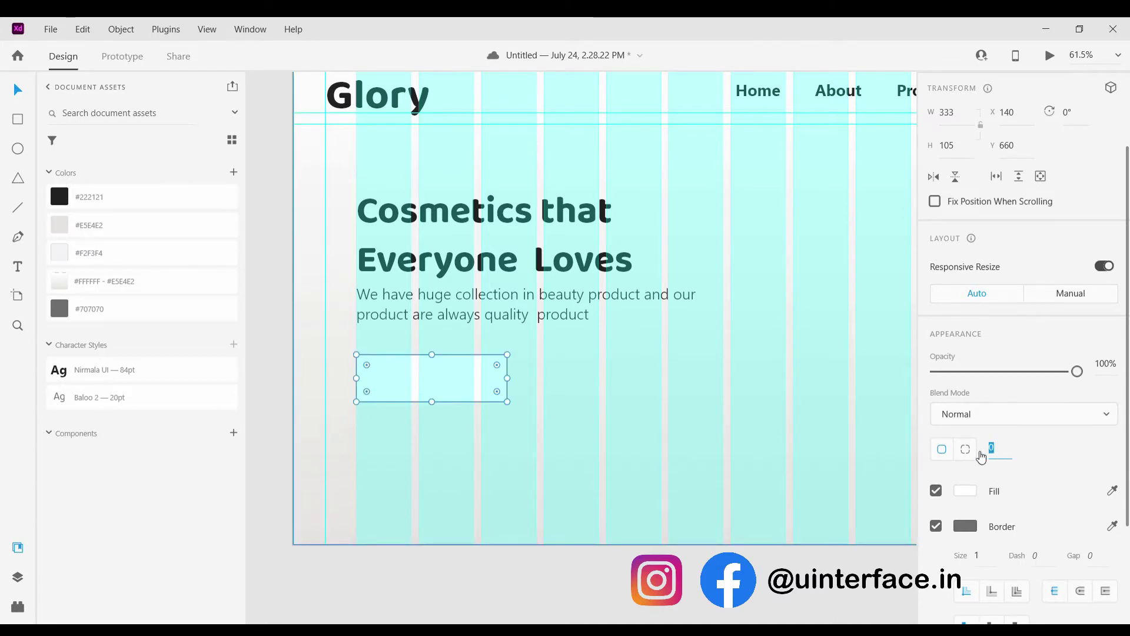
left_click(967, 451)
left_click(522, 391)
left_click(455, 395)
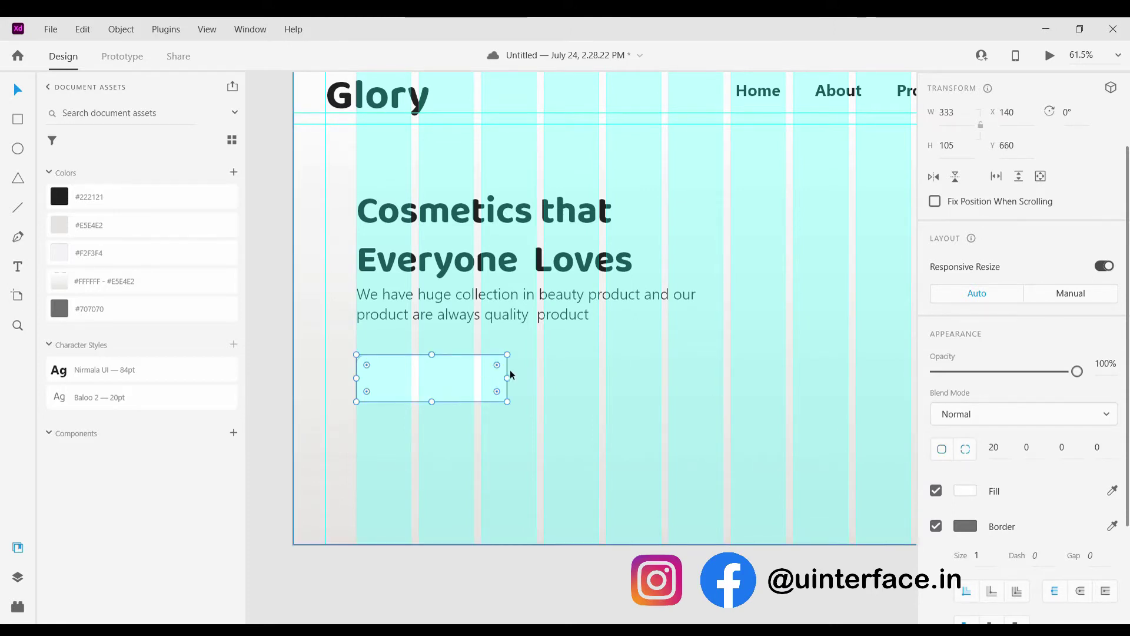
left_click(1024, 454)
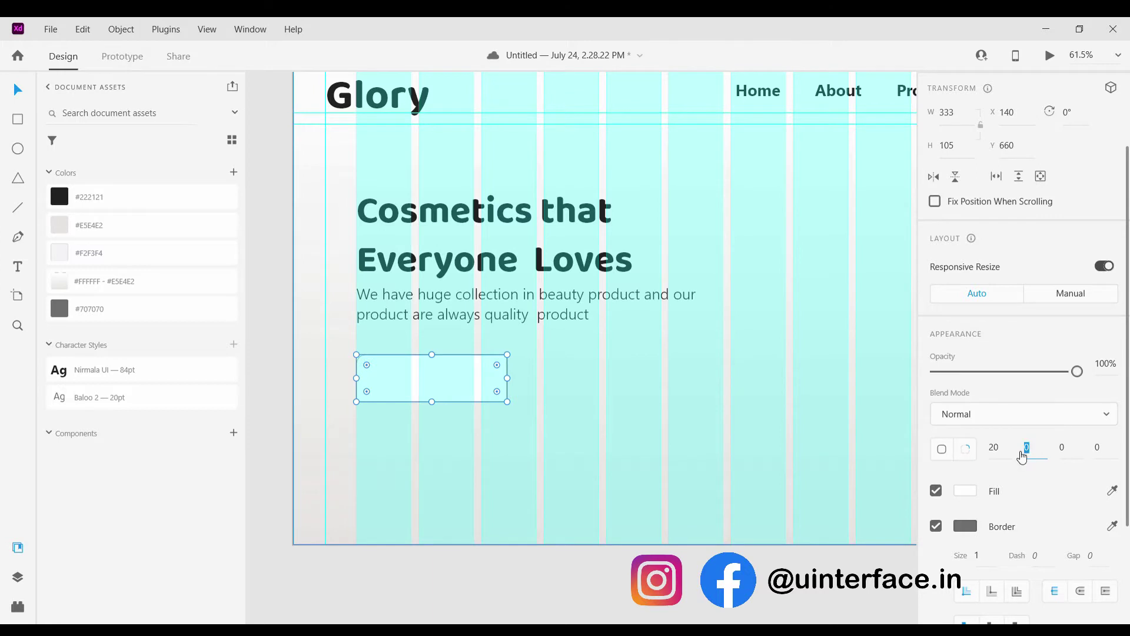
type("10")
left_click(1070, 452)
left_click(1113, 454)
type("10")
left_click(420, 405)
scroll(419, 405, "up", 3)
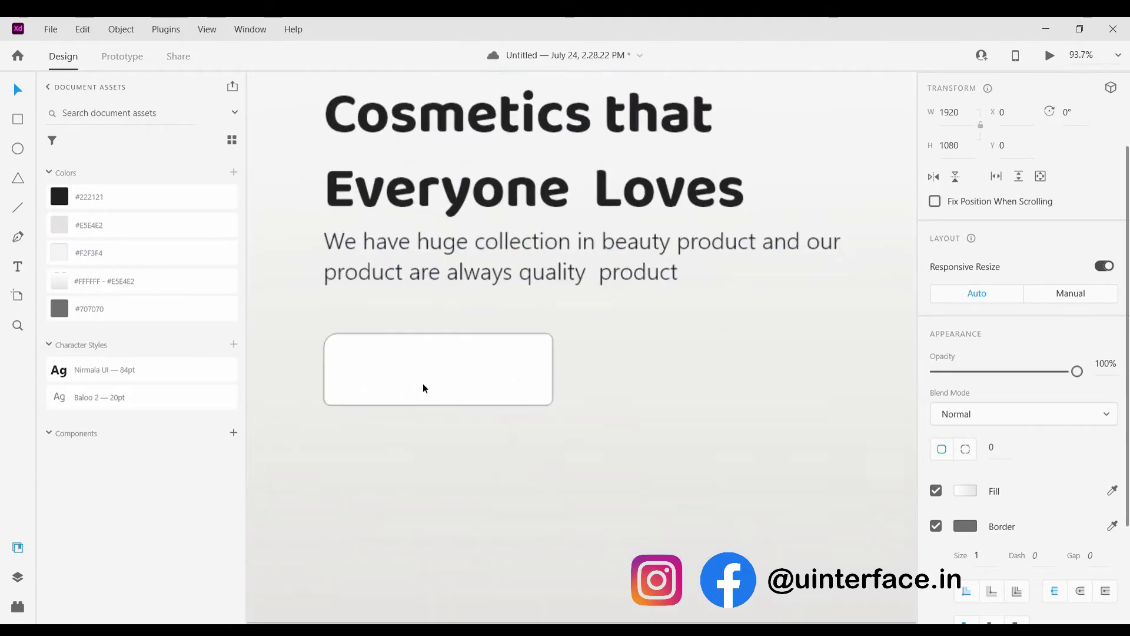
Set the button rectangle's bottom-right and top-right corner radii to 30.
left_click(422, 383)
left_click(1057, 456)
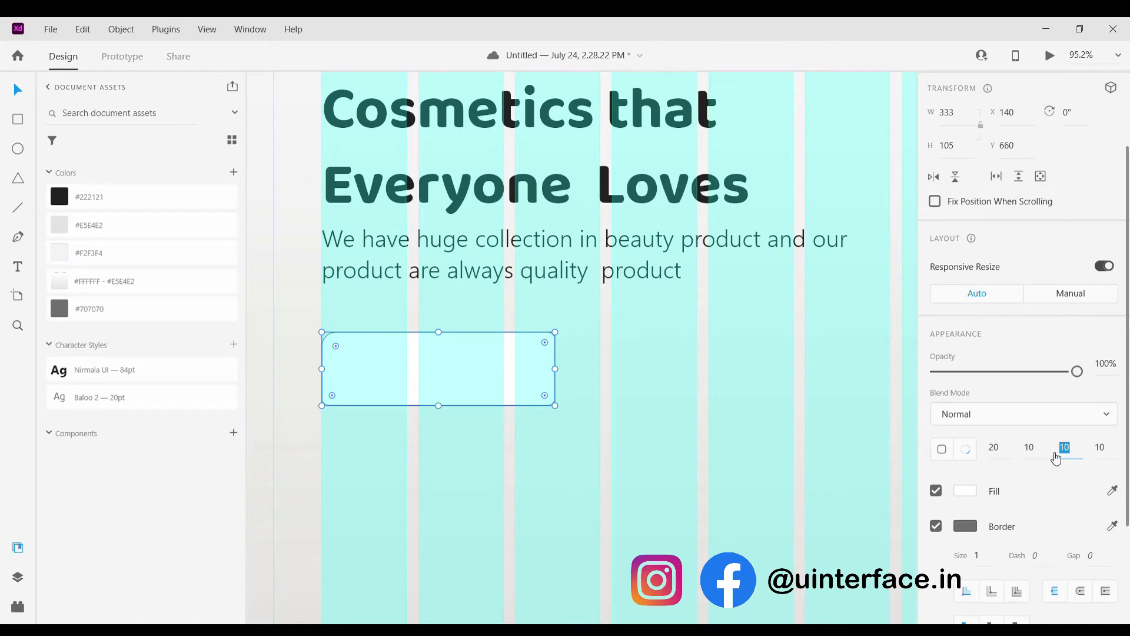
left_click(607, 405)
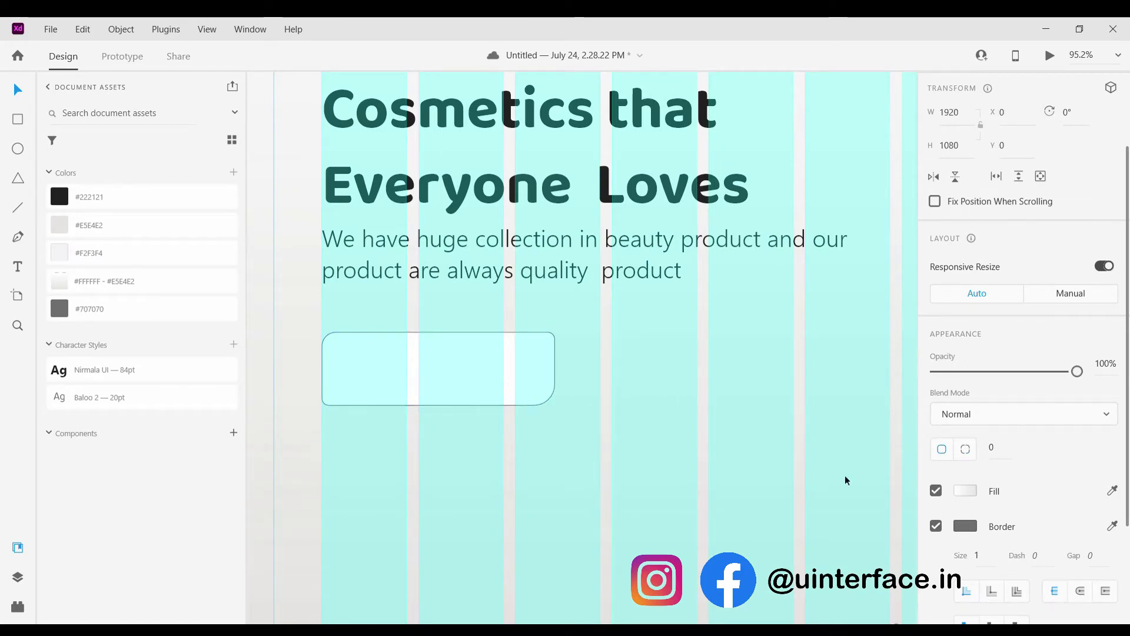
scroll(995, 482, "down", 3)
left_click(456, 374)
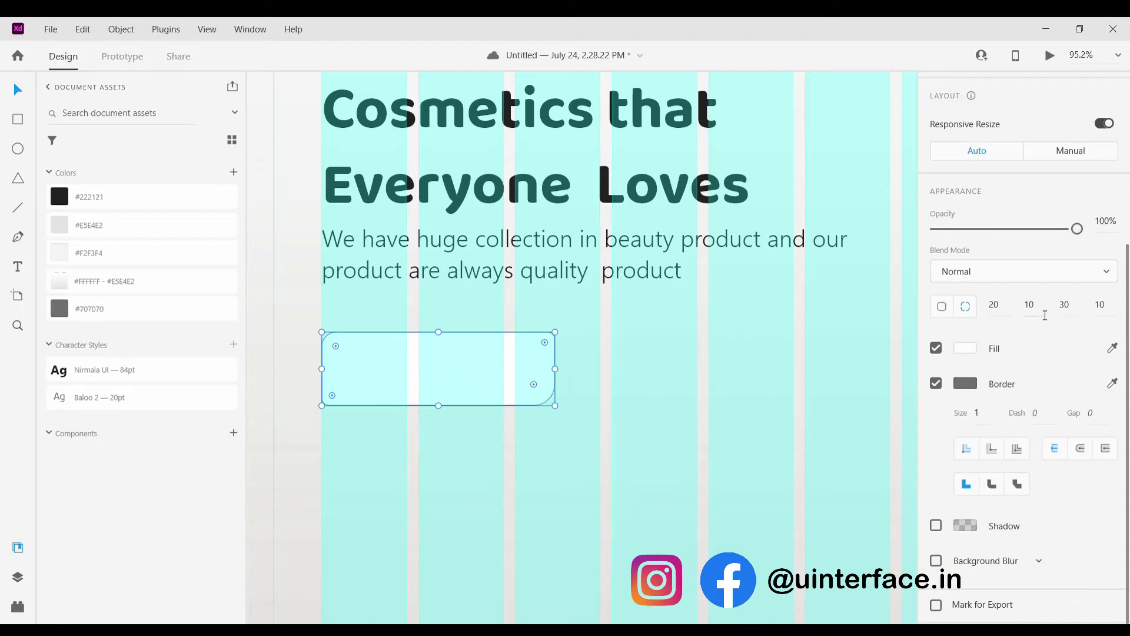
left_click(1027, 317)
type("30")
left_click(648, 353)
left_click(450, 368)
Try radii of 10 on the rectangle's two right corners and 30 on the bottom-left corner, and undo the bottom-left change.
left_click(1033, 313)
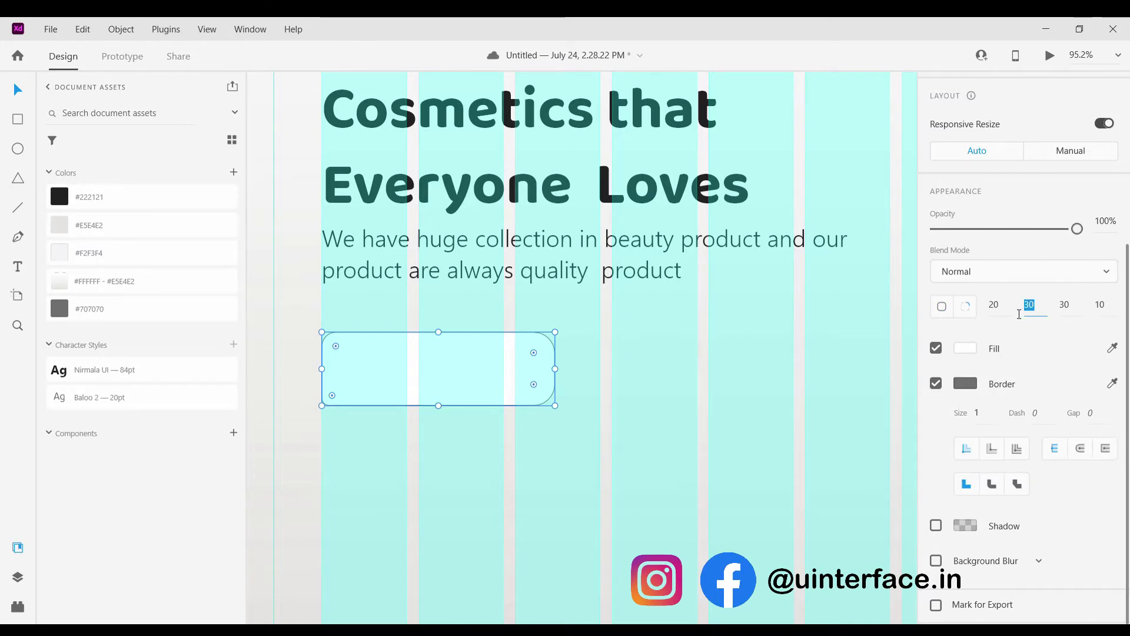
type("10")
left_click(1066, 312)
type("10")
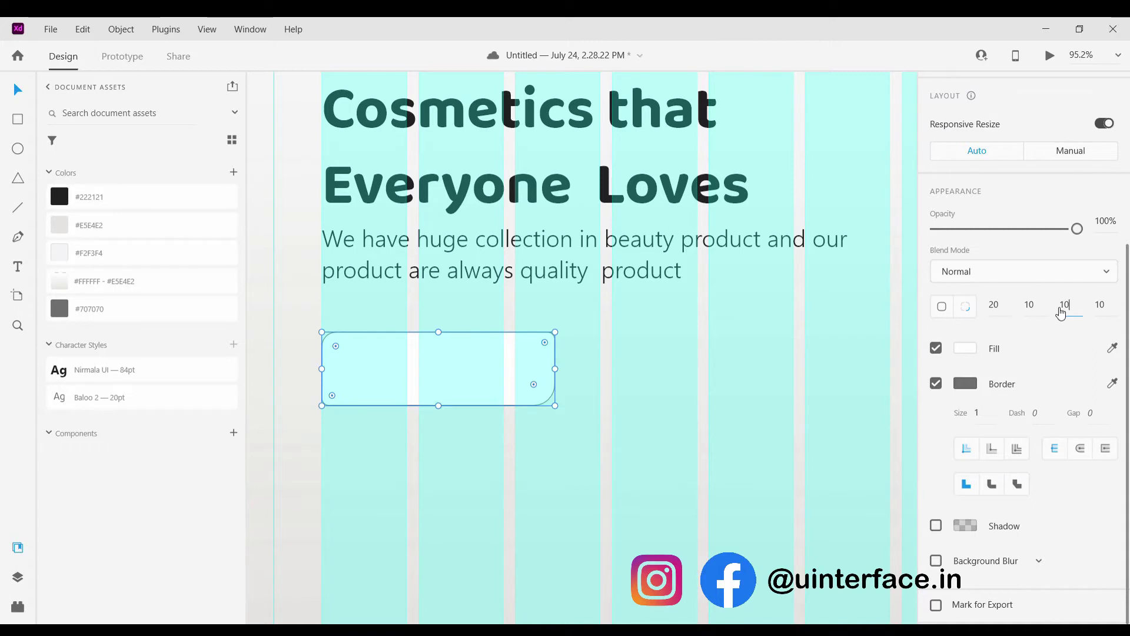
left_click(1096, 314)
type("30")
left_click(649, 361)
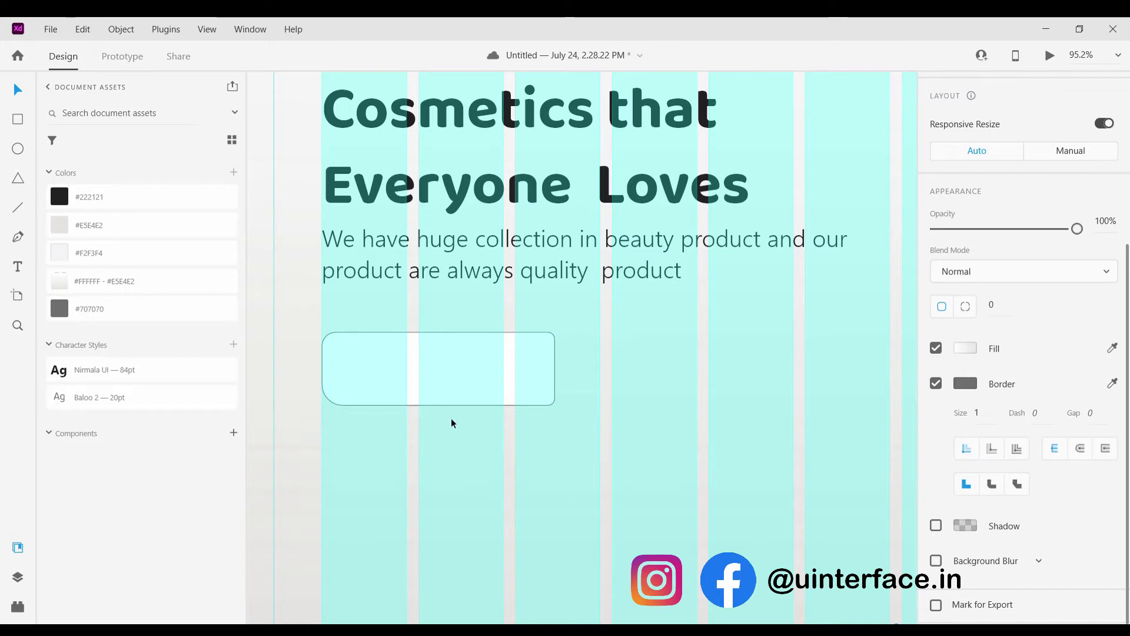
key("ctrl+z")
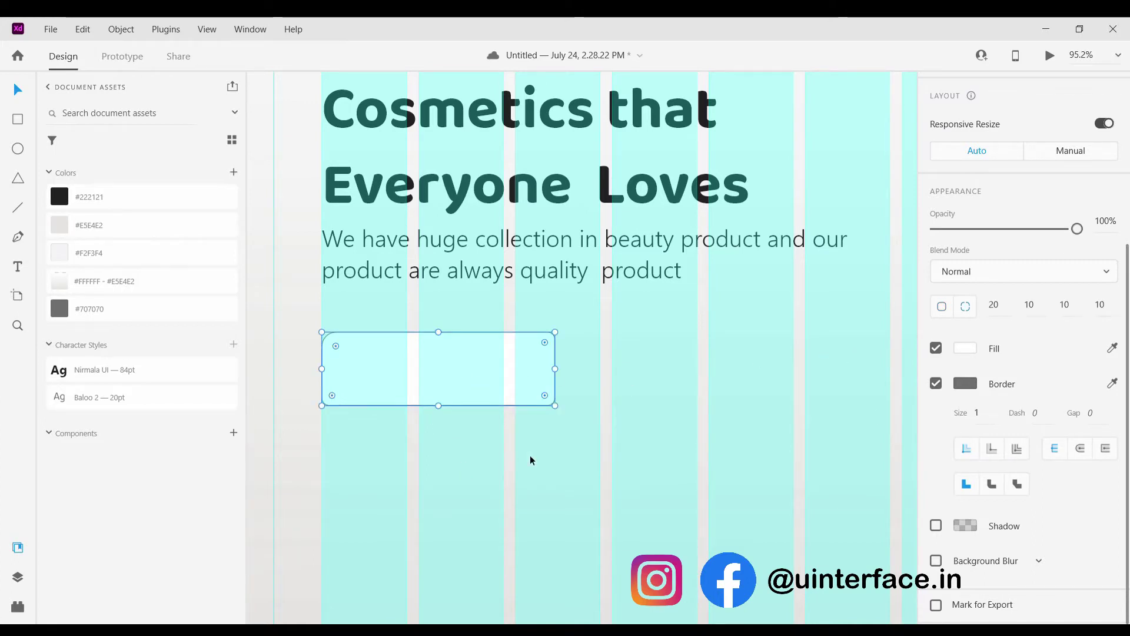
Round all four corners of the button rectangle uniformly to a radius of 43.
scroll(371, 338, "left", 2)
scroll(371, 338, "down", 1)
left_click_drag(380, 350, 389, 342)
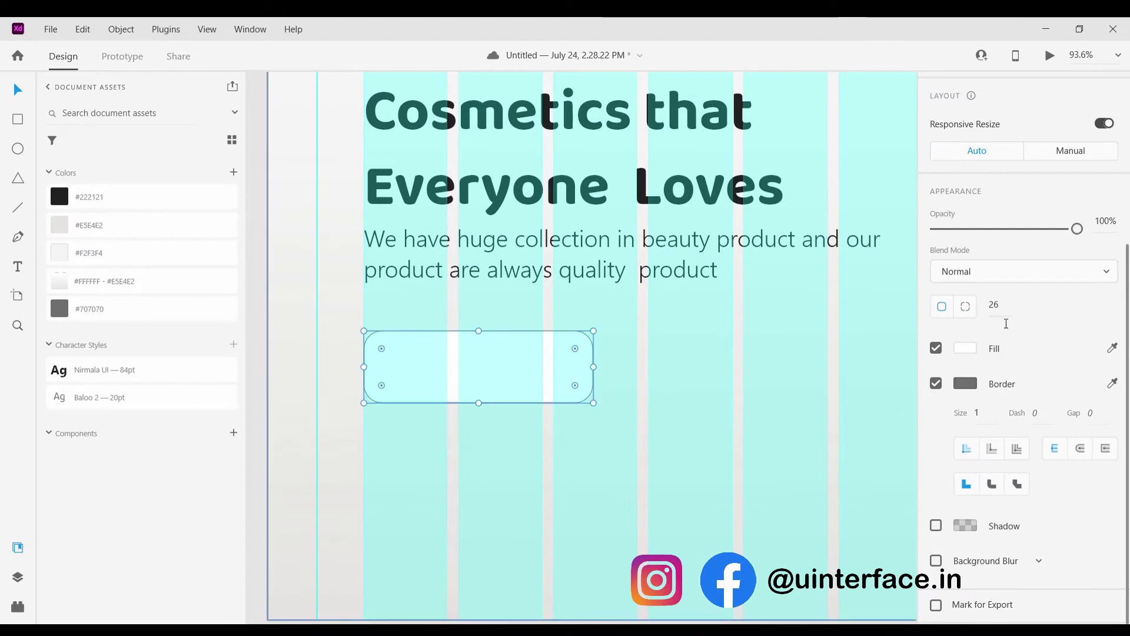
left_click(942, 306)
left_click_drag(381, 351, 394, 353)
Set the button rectangle's top-left corner radius to 0 and remove its border.
left_click(966, 306)
left_click(994, 305)
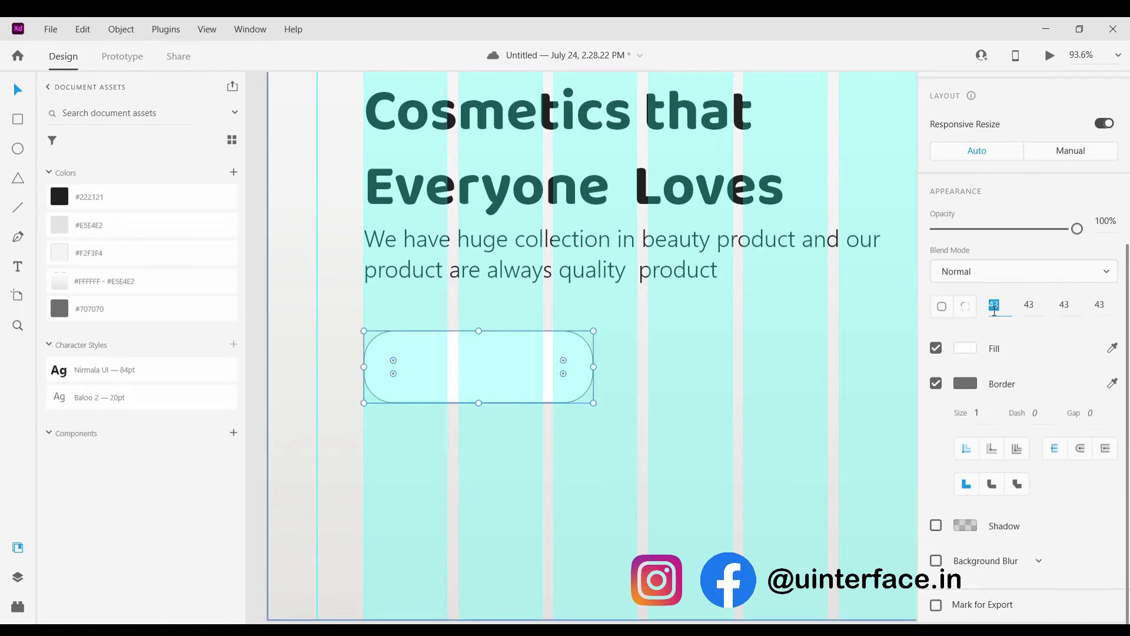
left_click(538, 456)
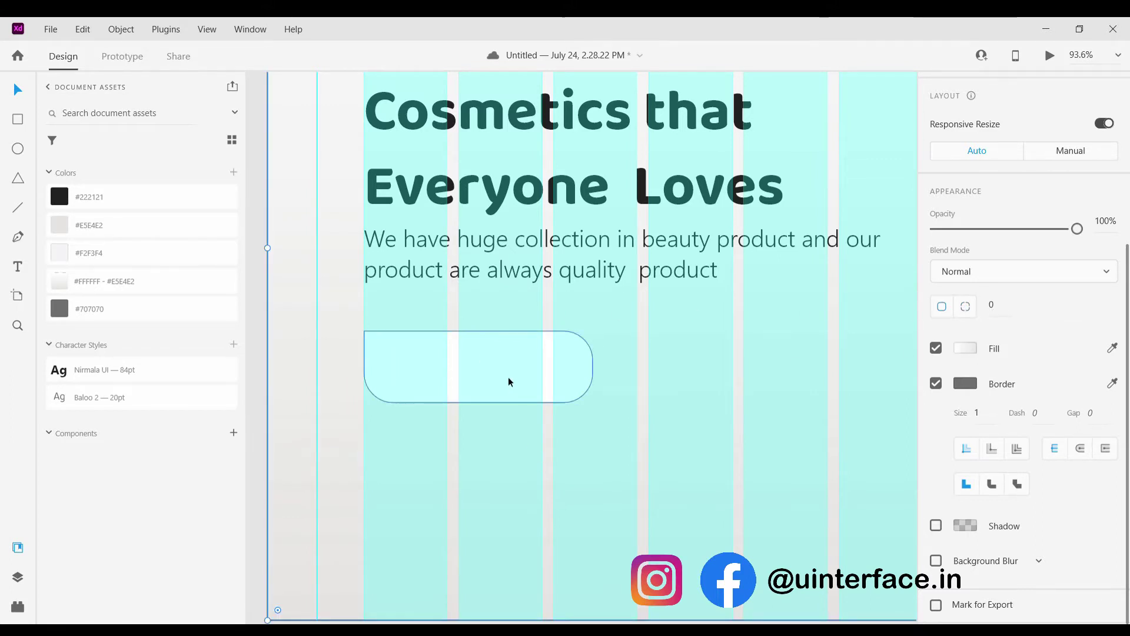
left_click(542, 366)
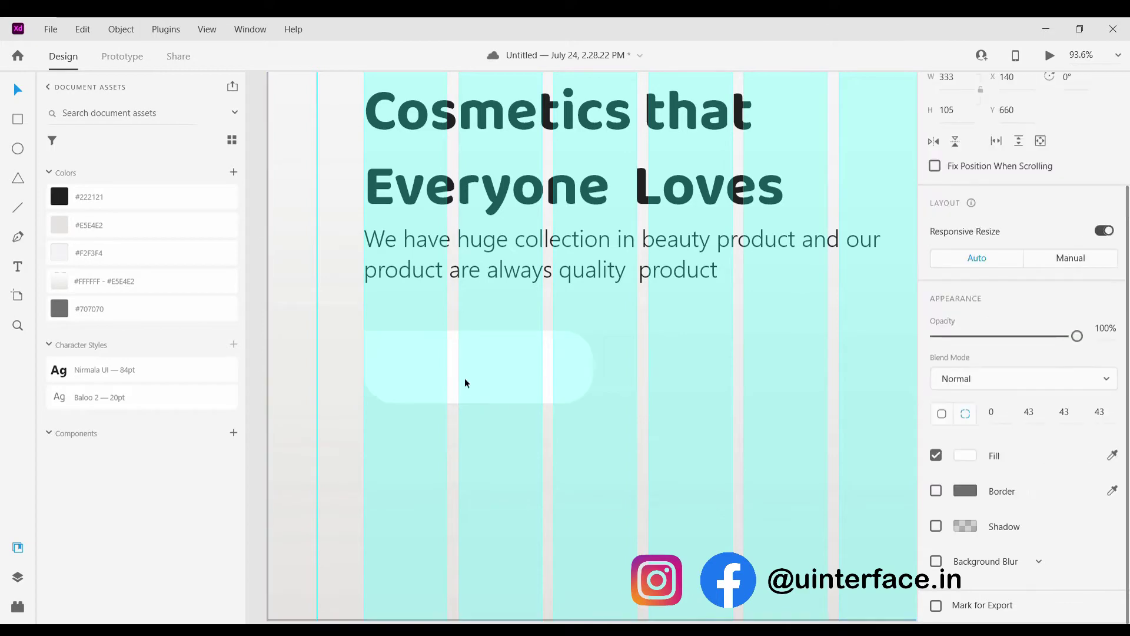
Fill the button rectangle with the dark colour and reduce its height to about 93.
scroll(386, 436, "down", 5)
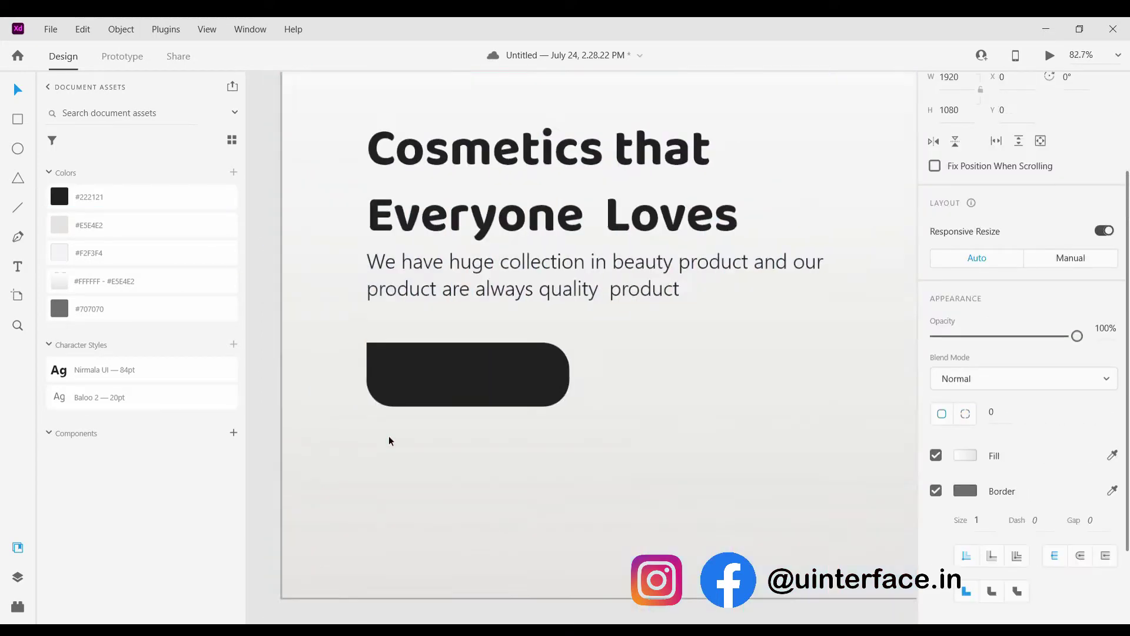
scroll(419, 412, "up", 4)
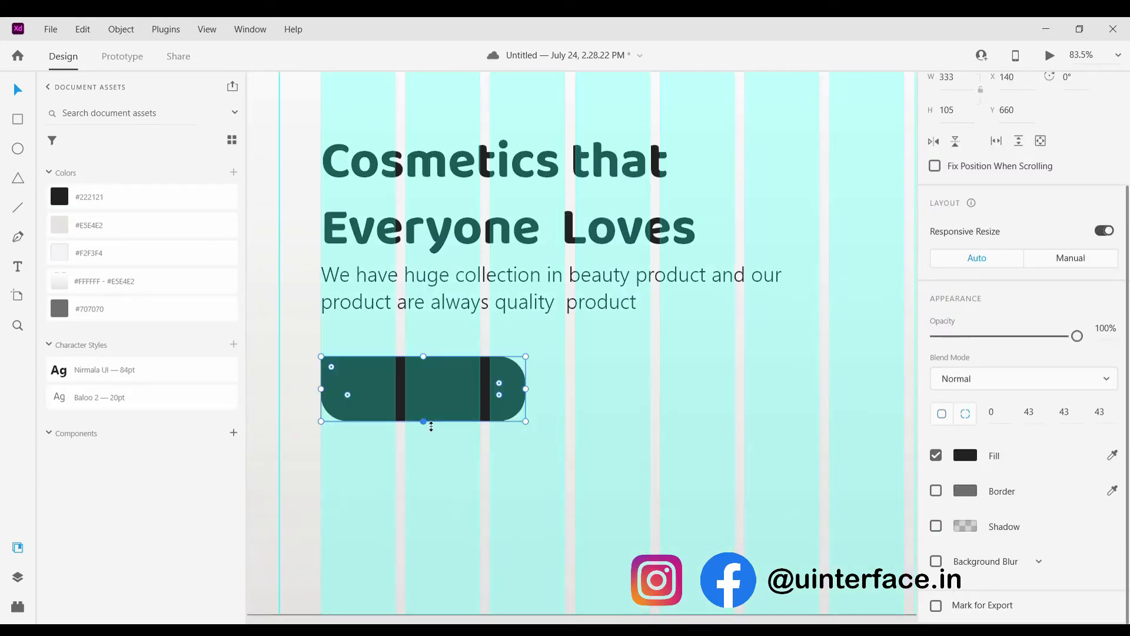
left_click(439, 446)
scroll(439, 446, "down", 5)
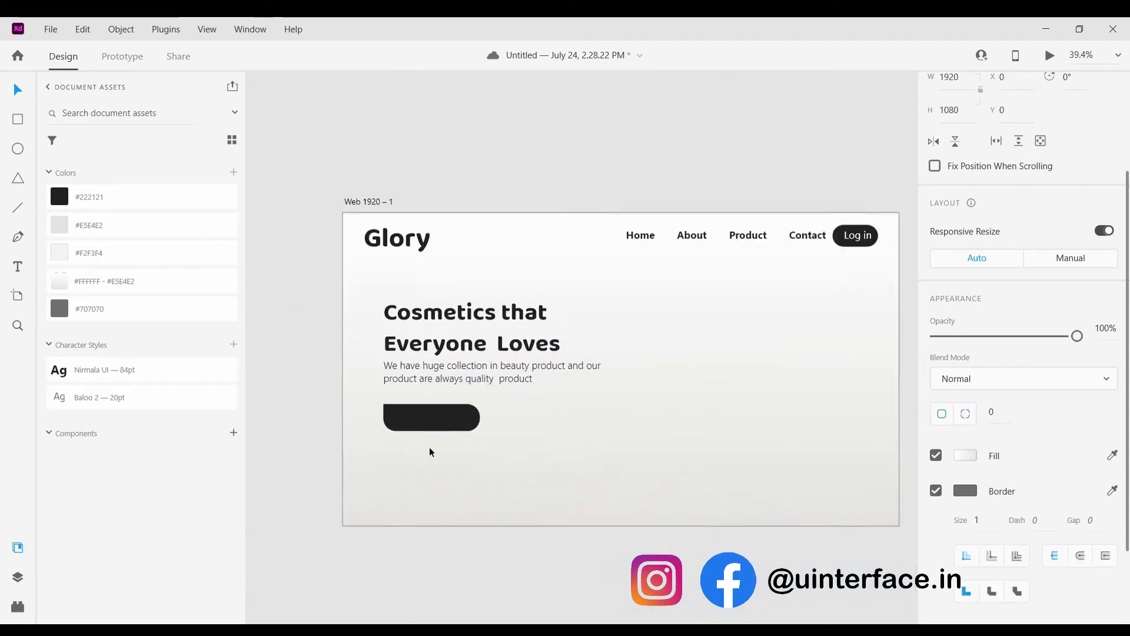
Add the text "Explore More" beside the hero button and widen it so it fits on one line.
scroll(430, 452, "up", 5)
key("ctrl+shift+apostrophe")
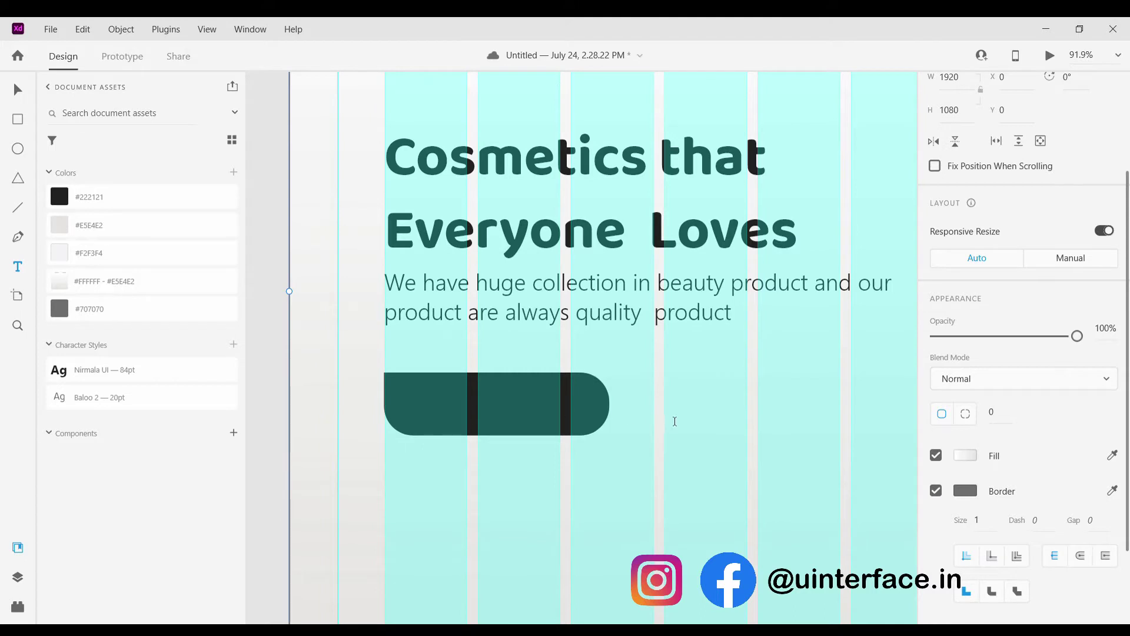
left_click_drag(672, 416, 728, 442)
type("Explor")
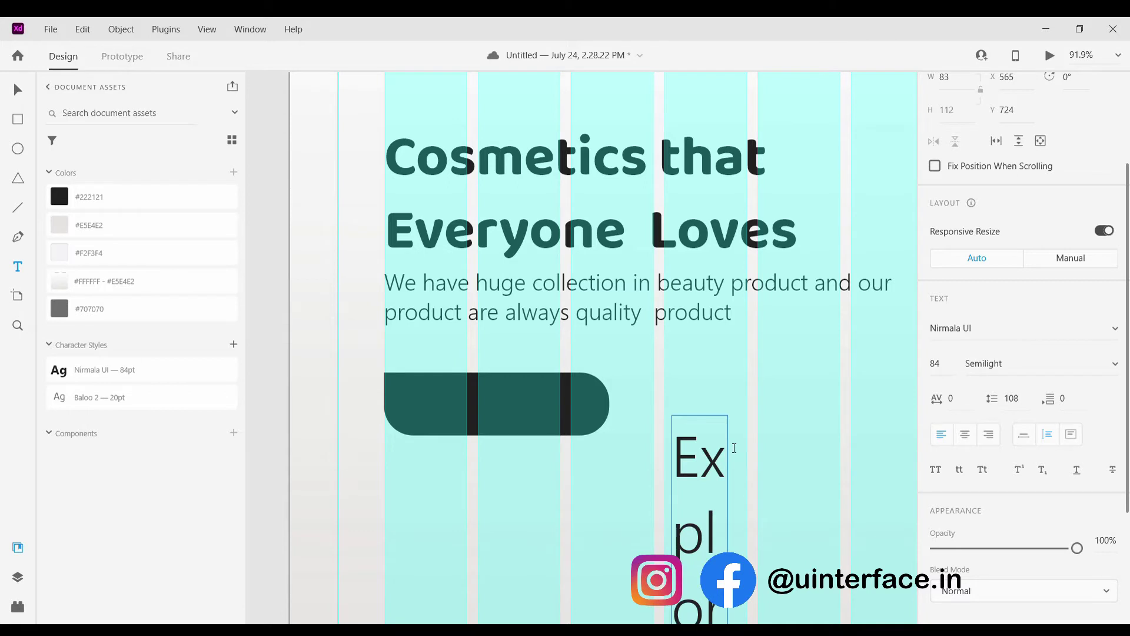
left_click(1031, 444)
scroll(984, 457, "down", 3)
scroll(678, 425, "down", 5)
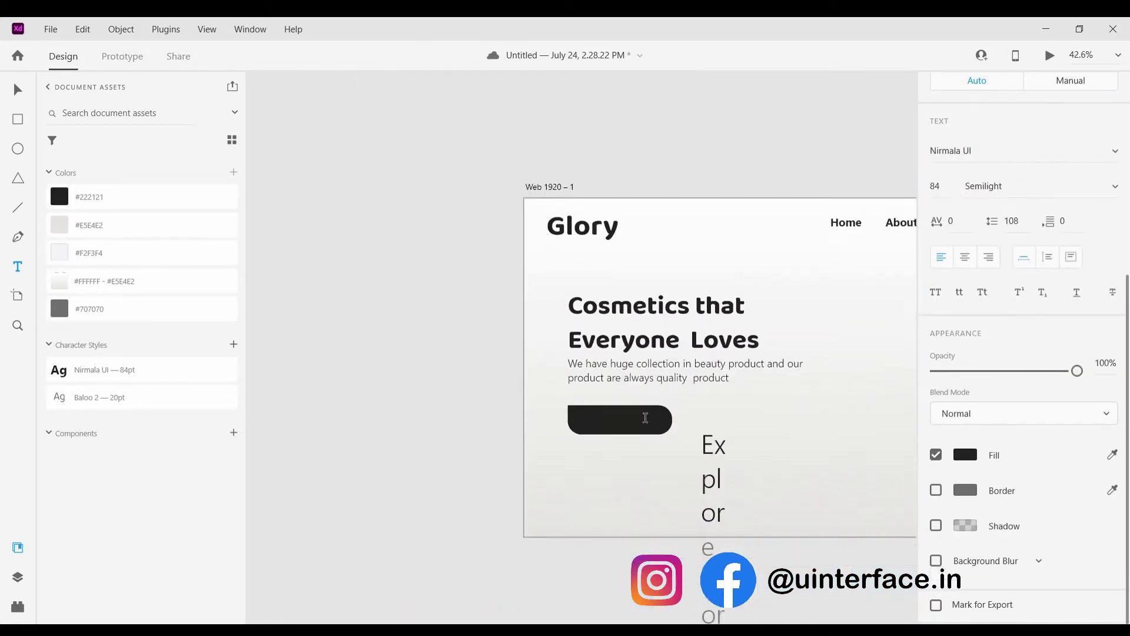
scroll(646, 418, "down", 1)
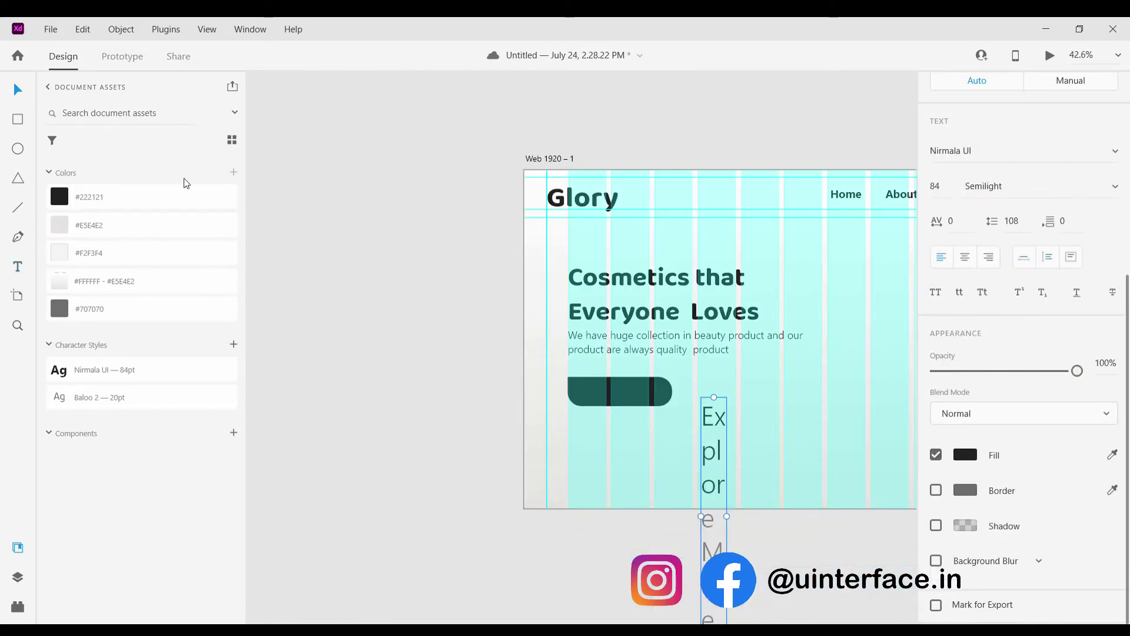
left_click_drag(735, 522, 876, 477)
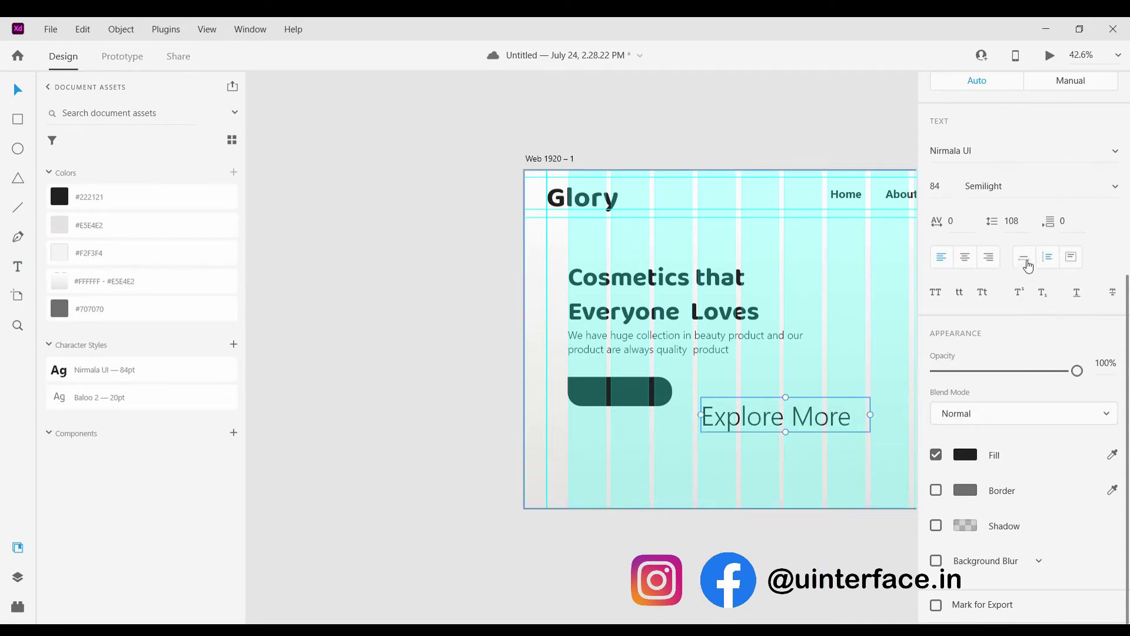
Colour the "Explore More" text white and move it onto the dark button rectangle.
left_click(960, 460)
left_click_drag(839, 414, 718, 338)
left_click(727, 420)
left_click_drag(727, 419, 614, 403)
scroll(694, 377, "up", 5)
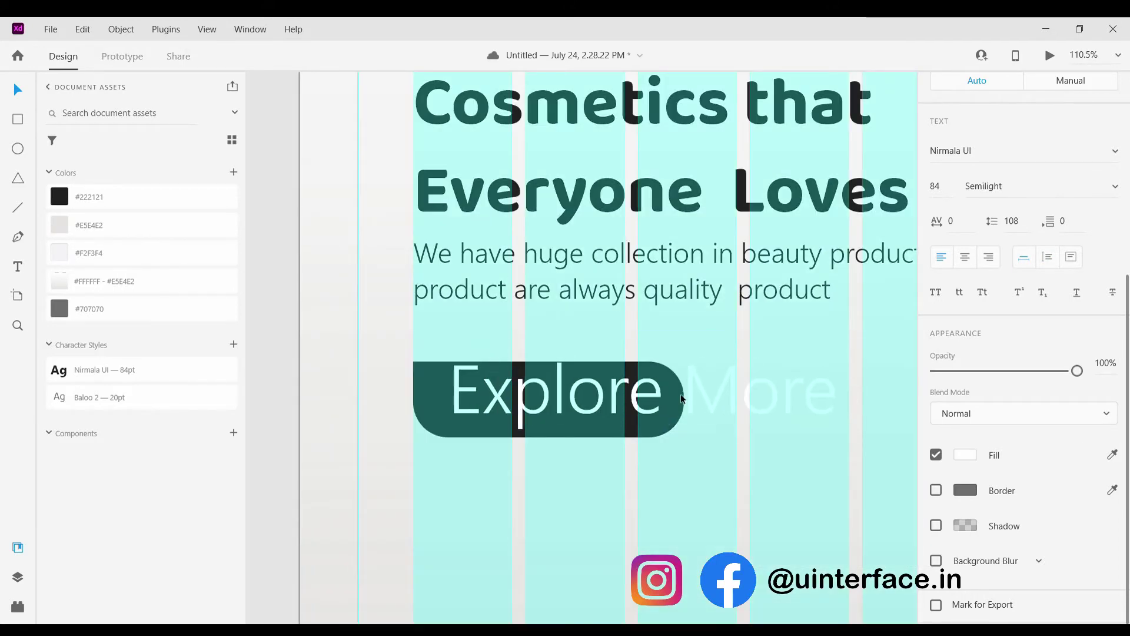
Scale the "Explore More" label down to text size 40 so it fits inside the button.
left_click_drag(646, 430, 588, 401)
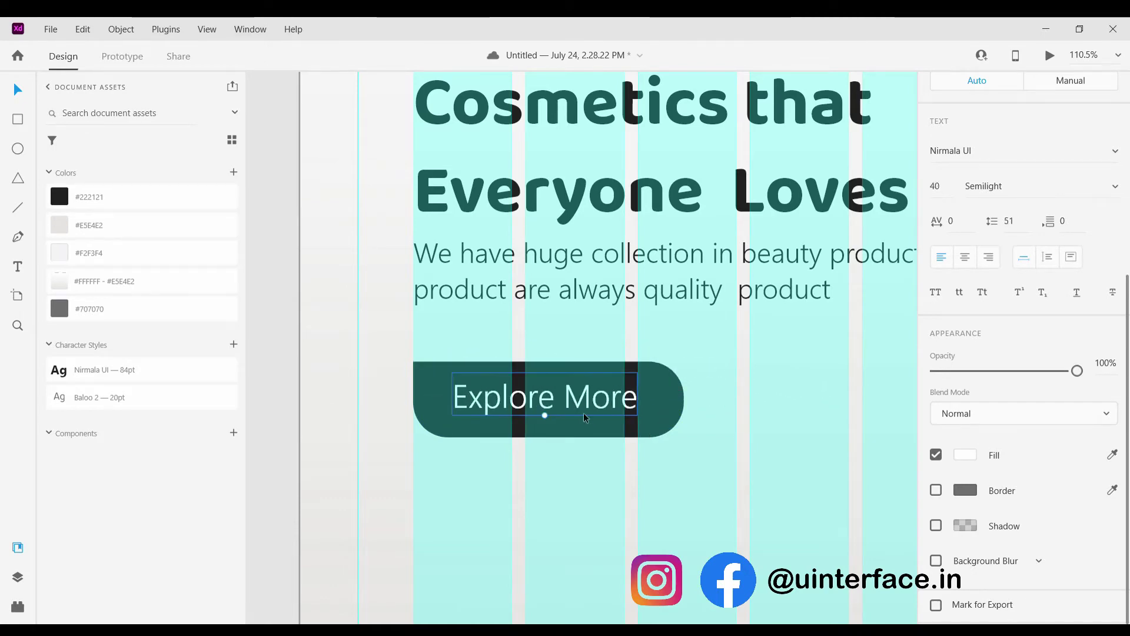
scroll(587, 397, "up", 5)
scroll(710, 401, "down", 5)
scroll(789, 415, "down", 3)
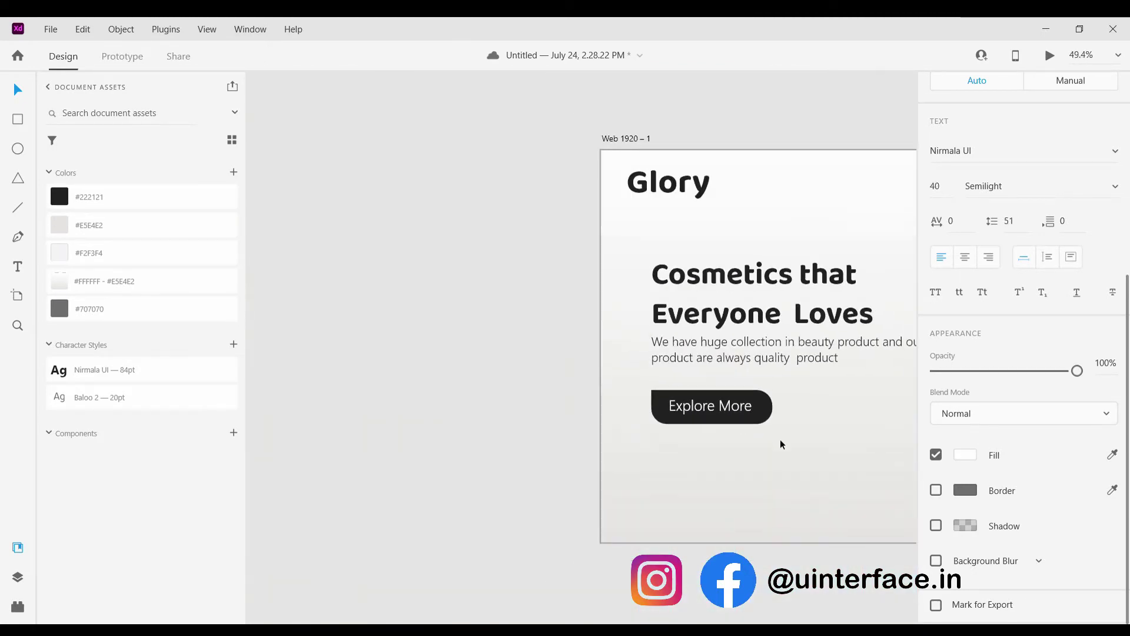
Shrink the button rectangle to 283 × 79 and scale its label down to text size 29.
scroll(780, 439, "up", 5)
left_click(773, 402)
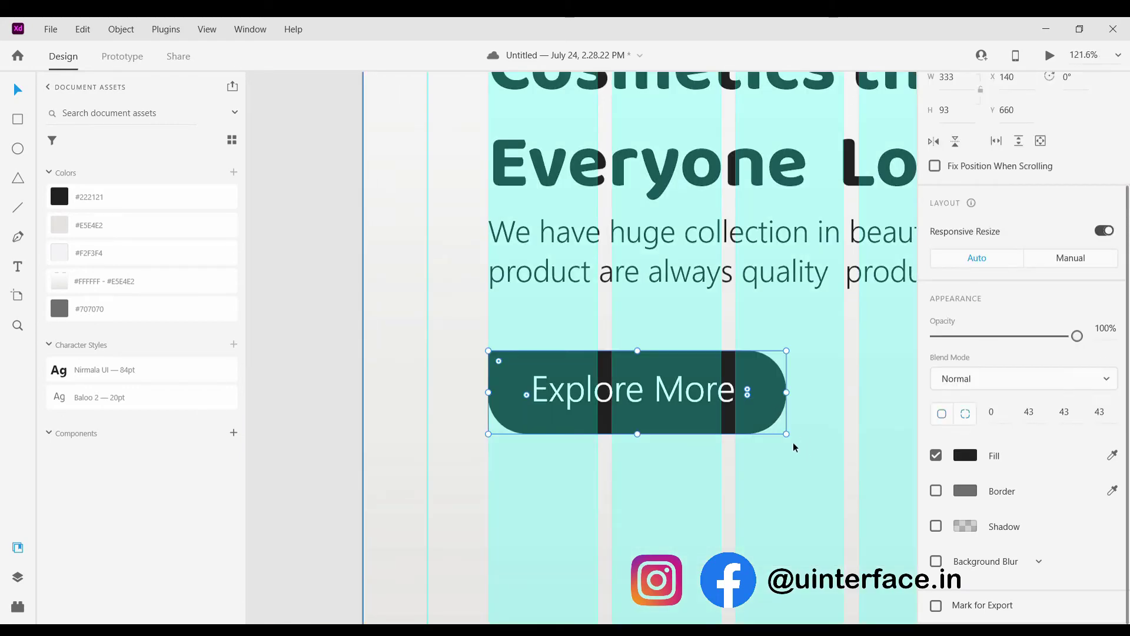
left_click_drag(791, 439, 764, 423)
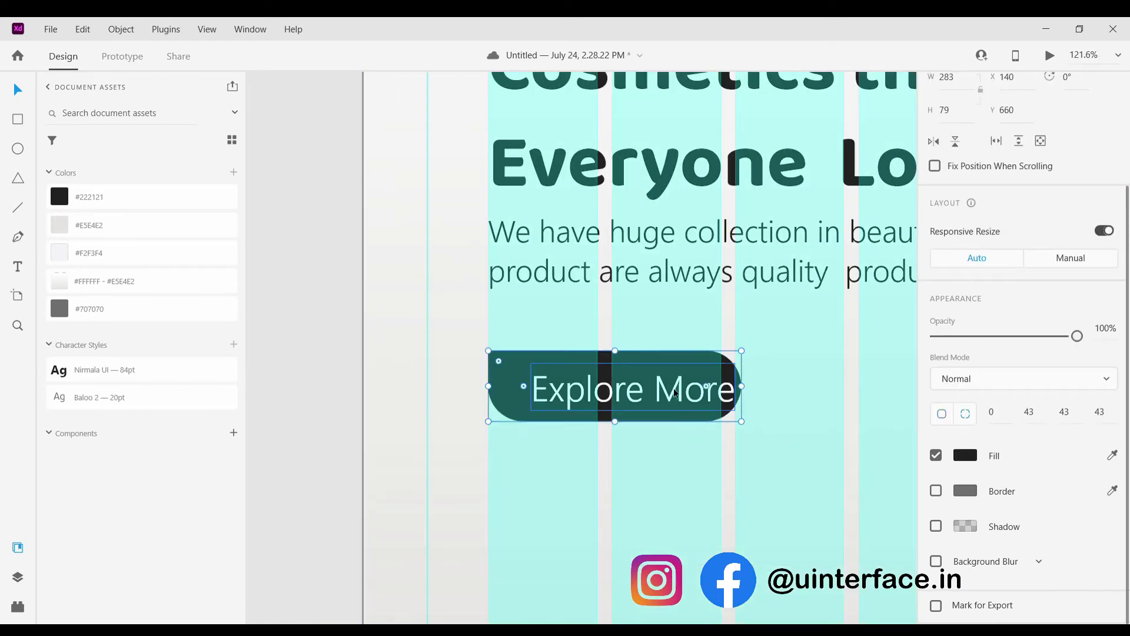
left_click_drag(676, 398, 620, 396)
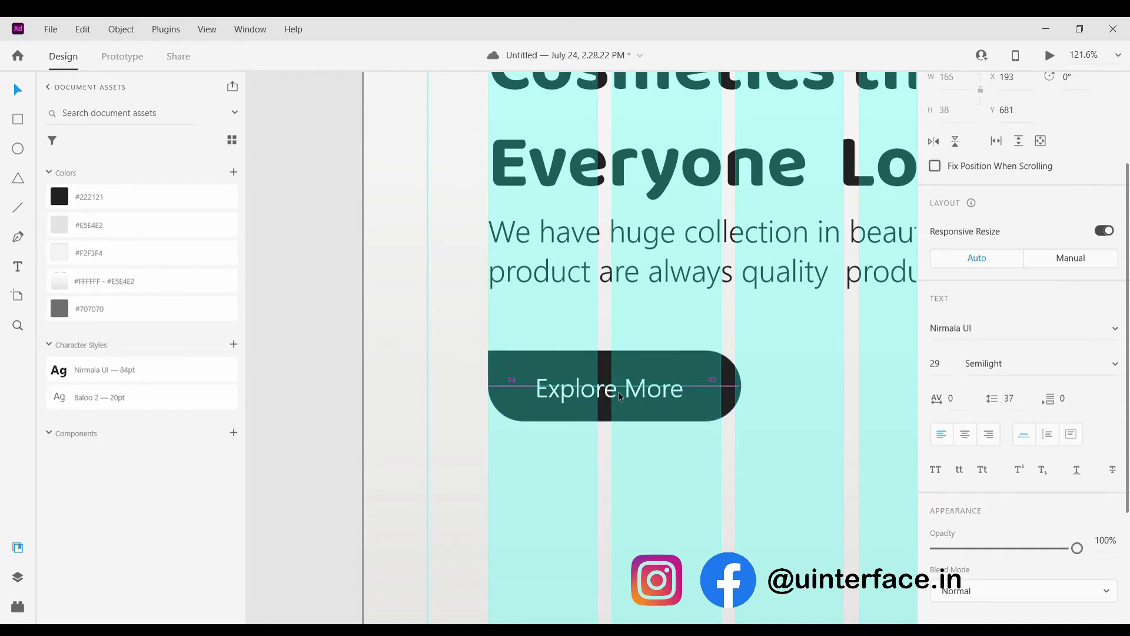
Centre the "Explore More" label horizontally and vertically inside the button rectangle.
scroll(631, 423, "up", 5, "ctrl")
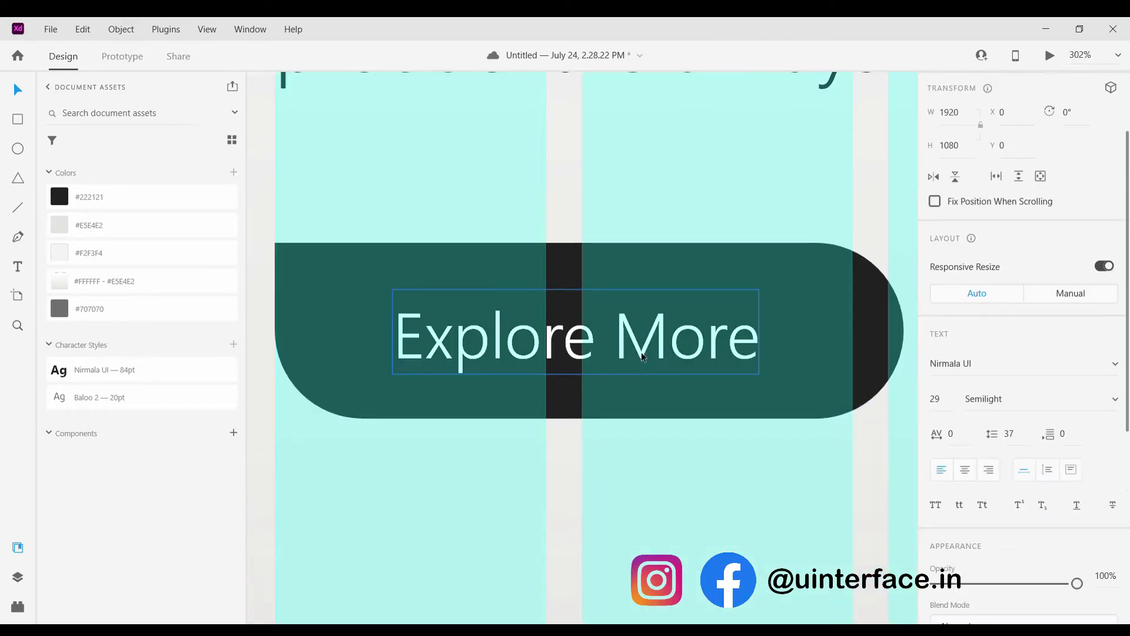
mouse_move(630, 353)
left_mouse_down()
mouse_move(645, 352)
mouse_move(639, 341)
left_mouse_up()
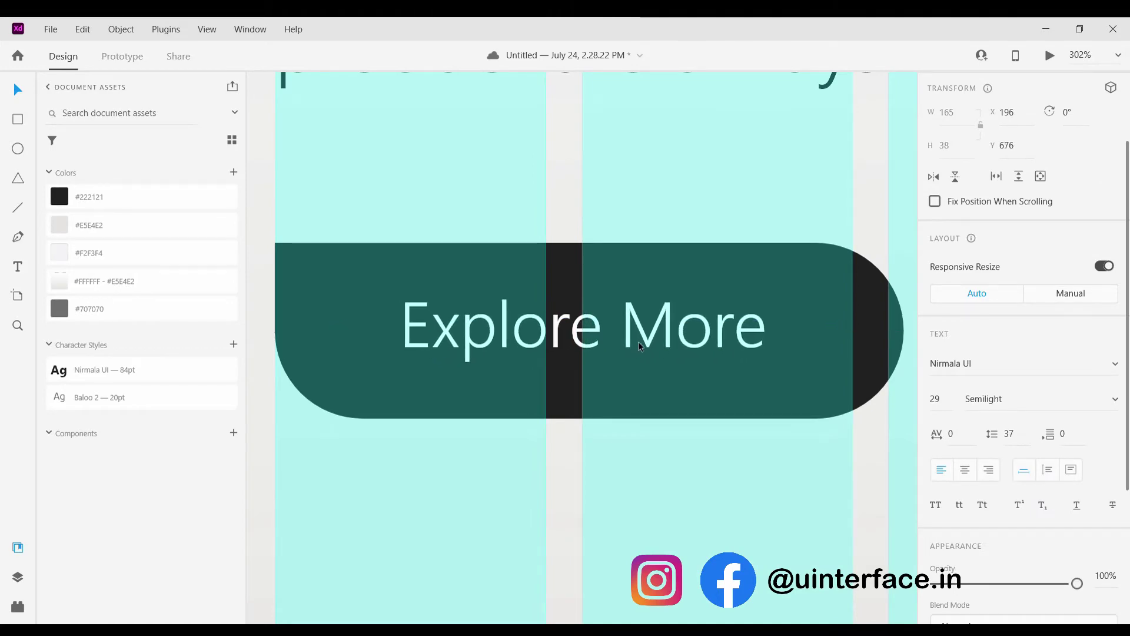
scroll(638, 342, "down", 5, "ctrl")
left_click(717, 443)
scroll(613, 328, "up", 4, "ctrl")
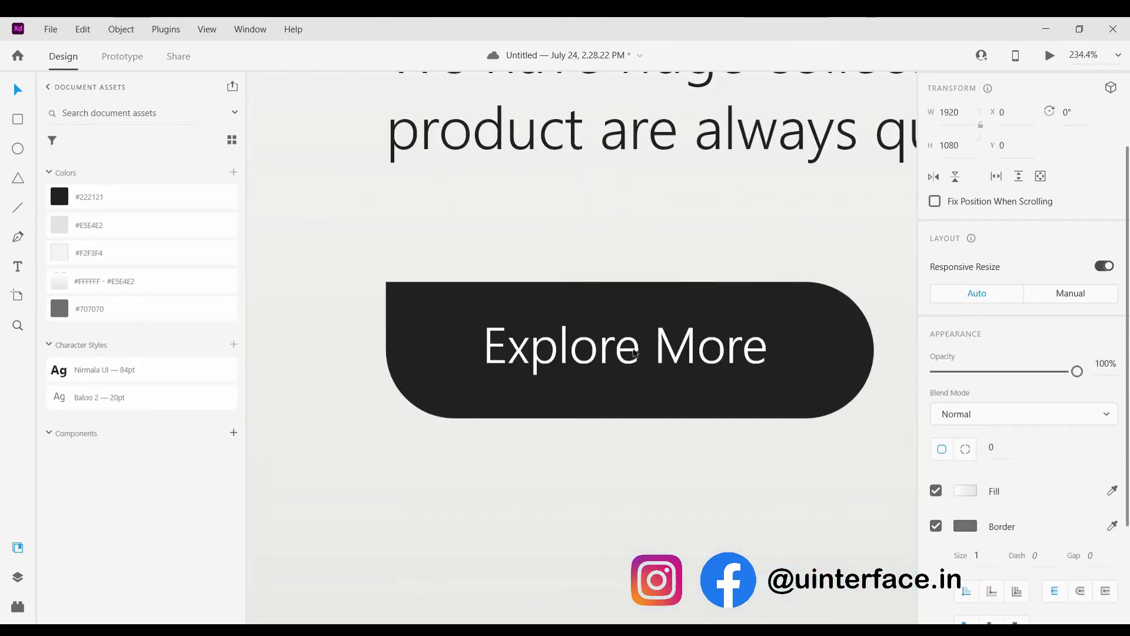
left_click(637, 353)
mouse_move(636, 360)
left_mouse_down()
mouse_move(640, 349)
mouse_move(639, 361)
left_mouse_up()
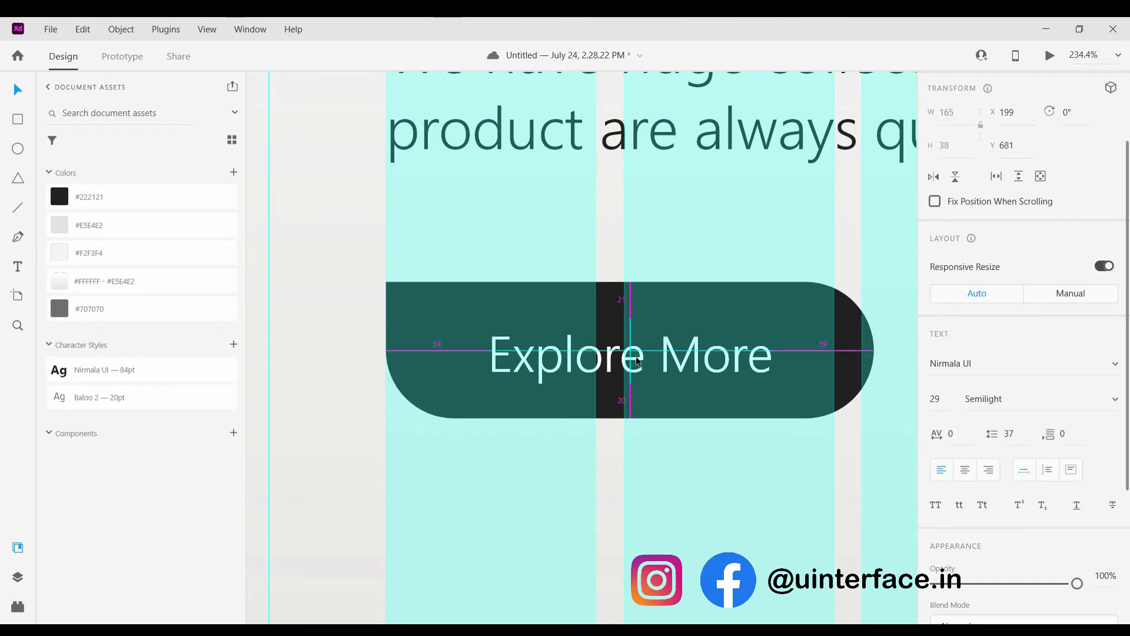
left_click(670, 413)
scroll(670, 412, "down", 5)
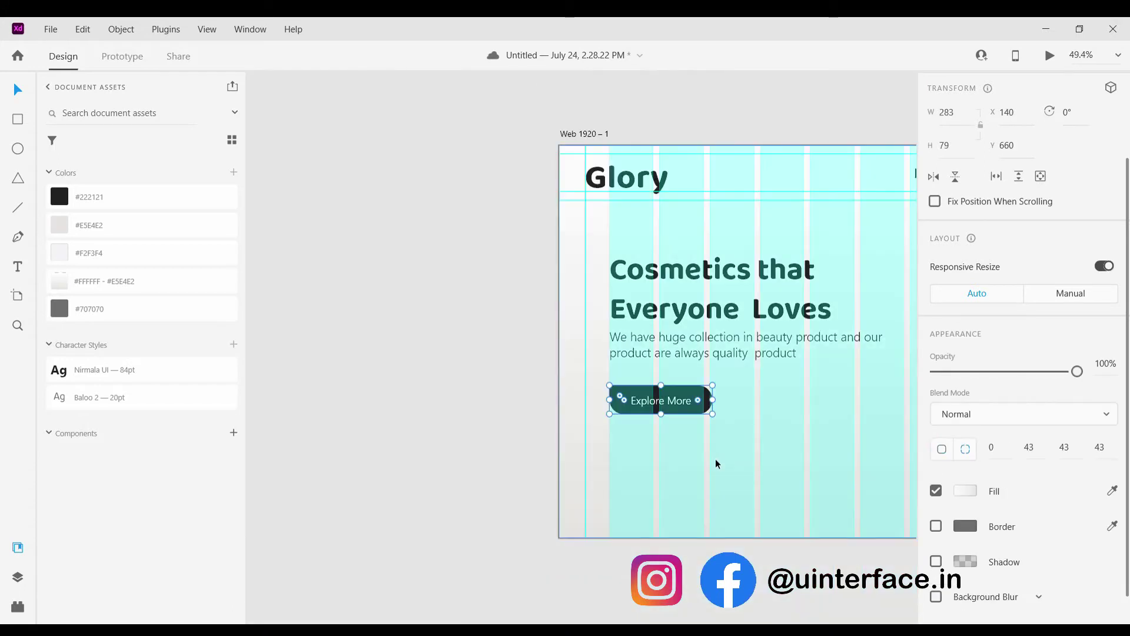
Draw a white card rectangle about 453 × 226 below the Explore More button, aligned with its left edge.
left_click(715, 458)
scroll(765, 441, "down", 3)
scroll(764, 441, "up", 2)
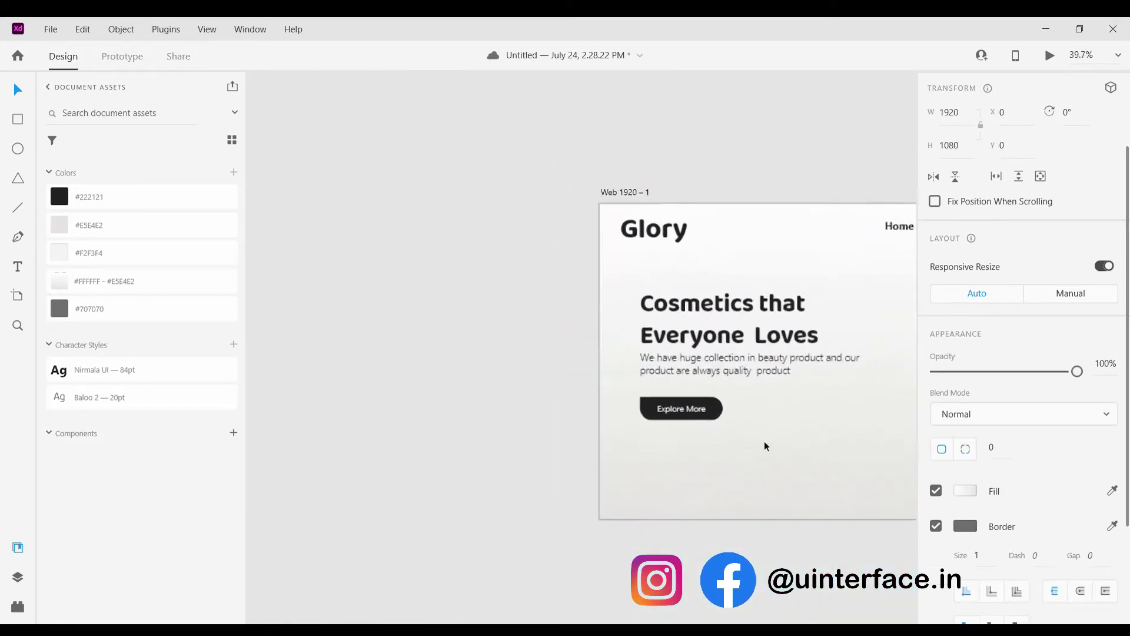
scroll(809, 455, "right", 5)
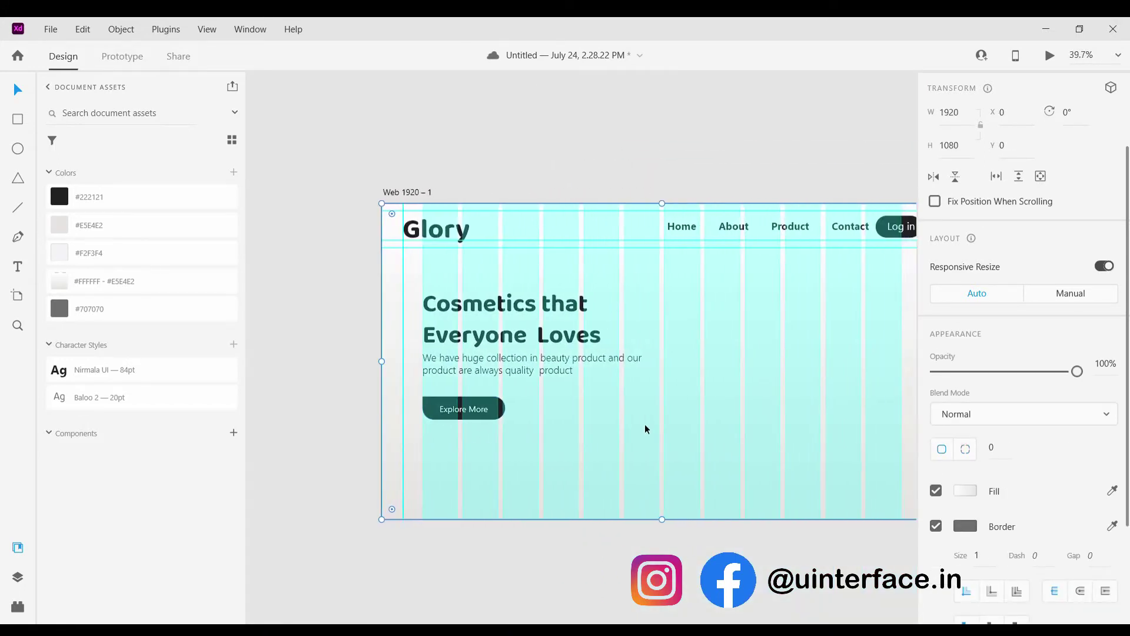
scroll(636, 421, "up", 2)
scroll(636, 422, "down", 3)
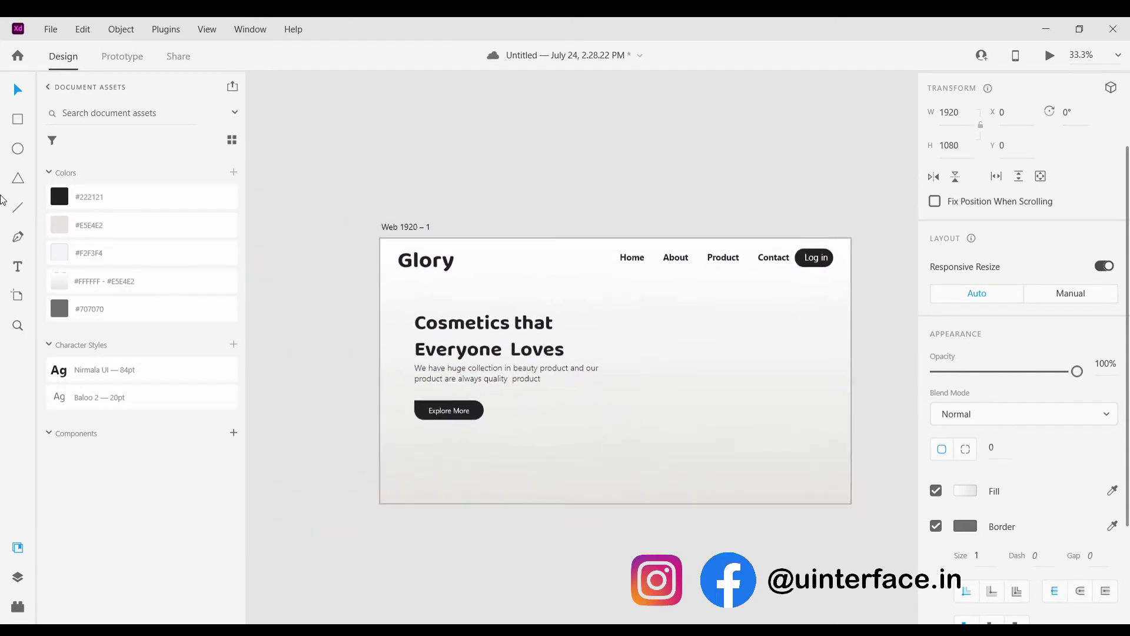
mouse_move(416, 442)
left_mouse_down()
mouse_move(432, 467)
mouse_move(534, 504)
left_mouse_up()
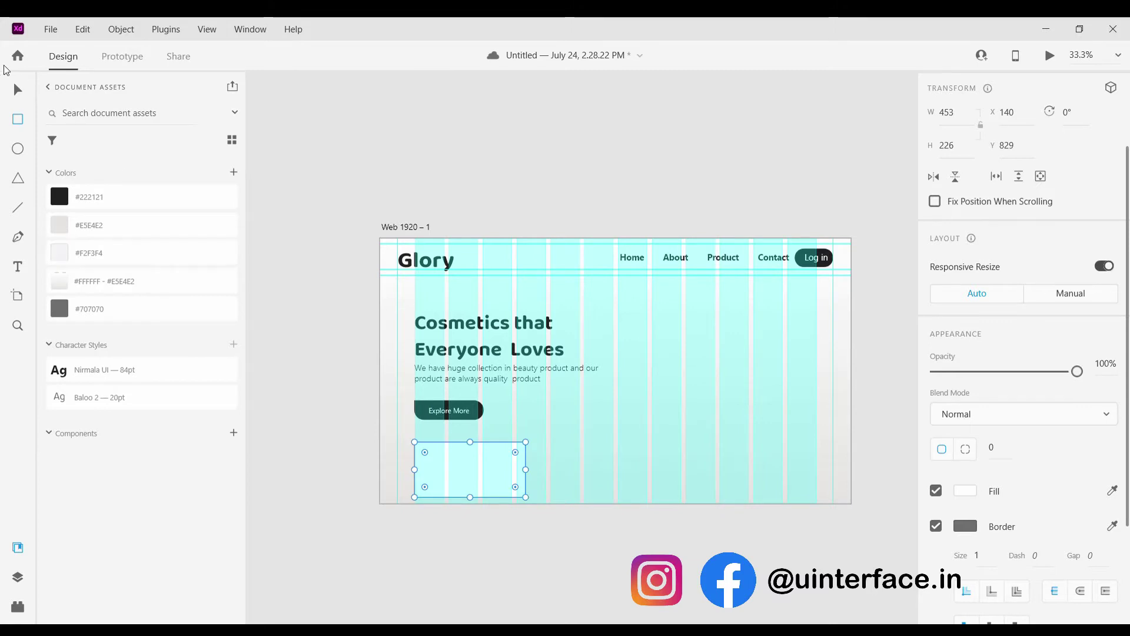
left_click(383, 437)
scroll(460, 414, "up", 3)
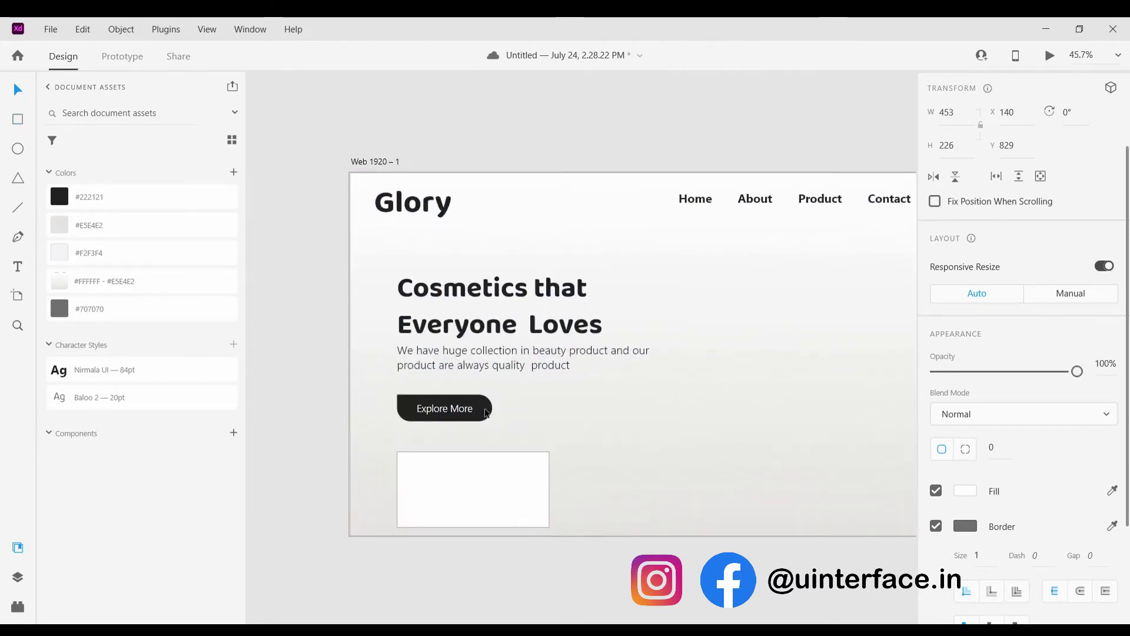
Set the card's corner radii to 43, except for the square top-left corner, matching the button's shape.
left_click(470, 412)
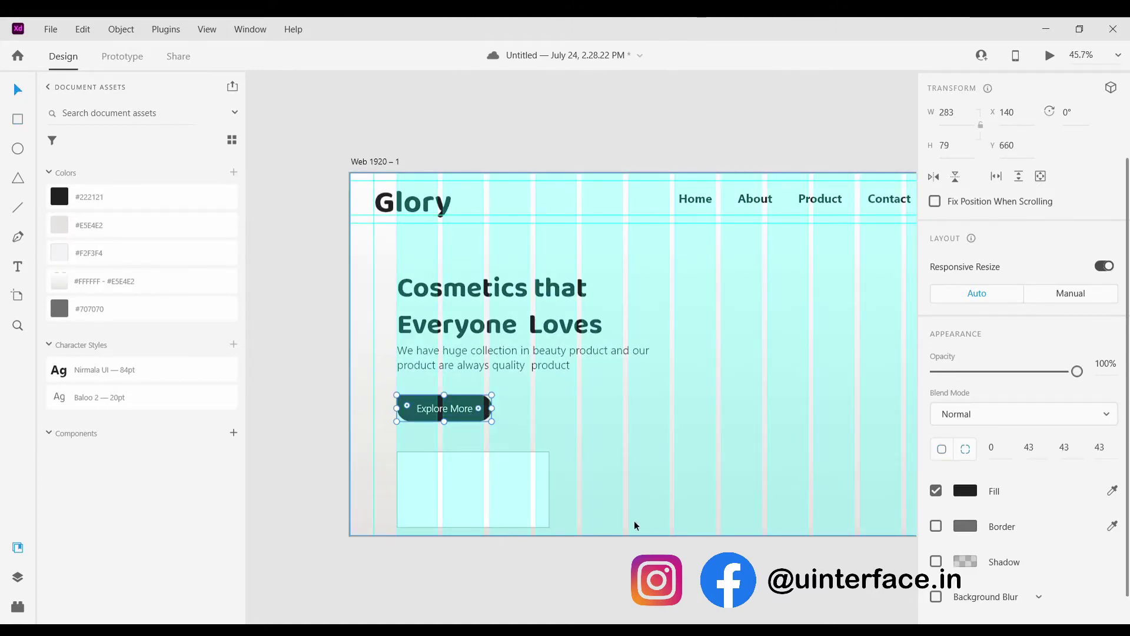
left_click(501, 485)
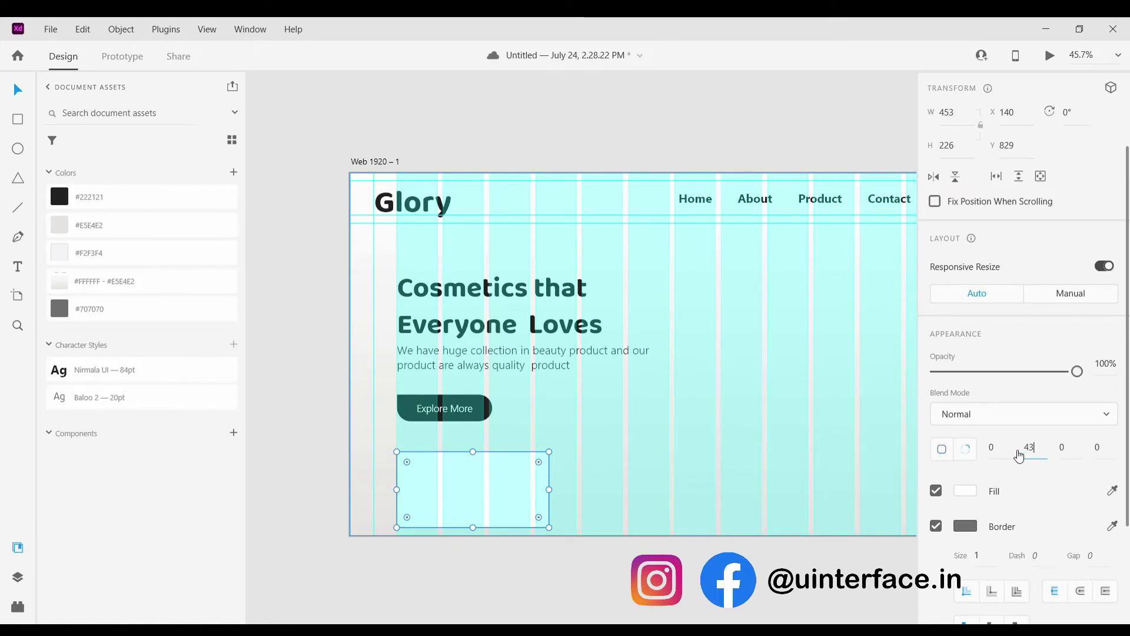
key("Tab")
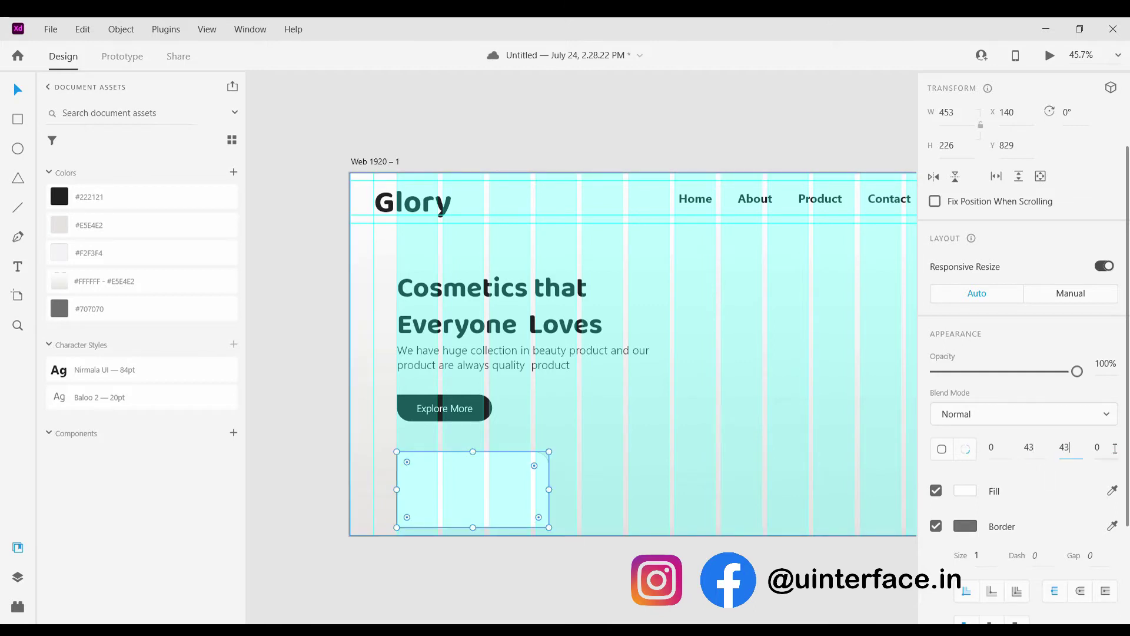
key("Tab")
type("43")
left_click(687, 431)
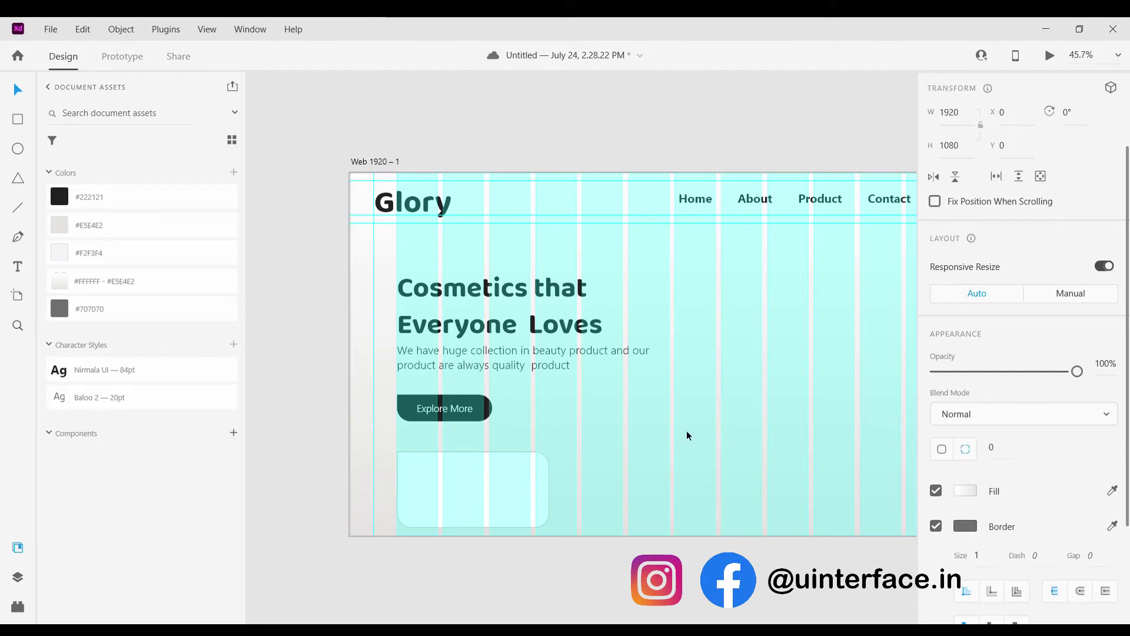
Remove the artboard's border and move the white card up to Y 819.
scroll(451, 511, "up", 2)
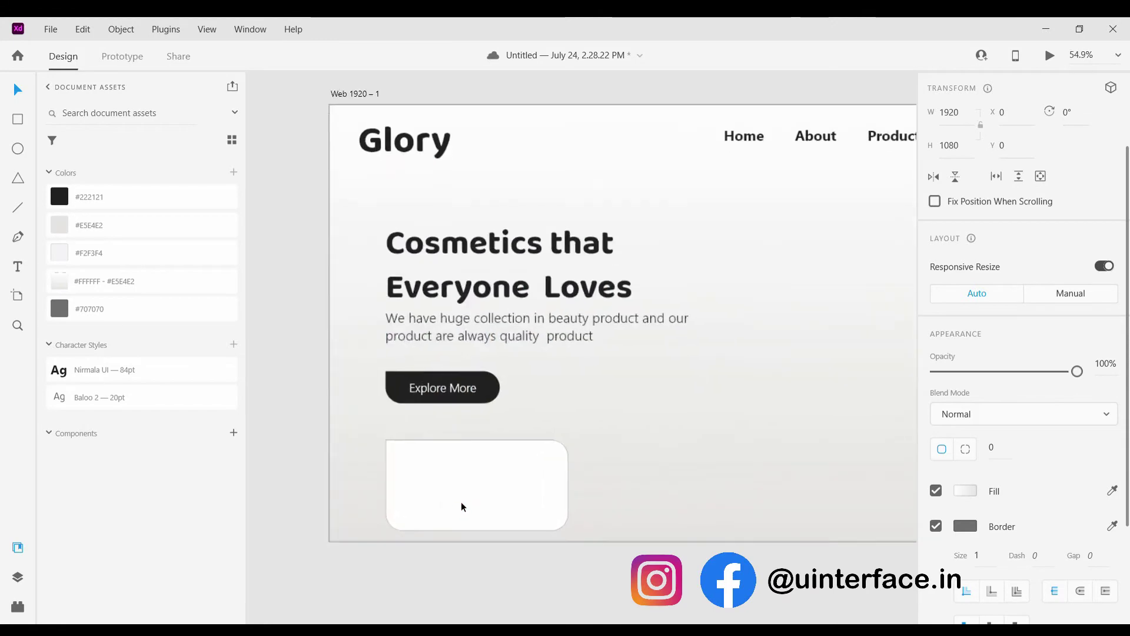
left_click(936, 526)
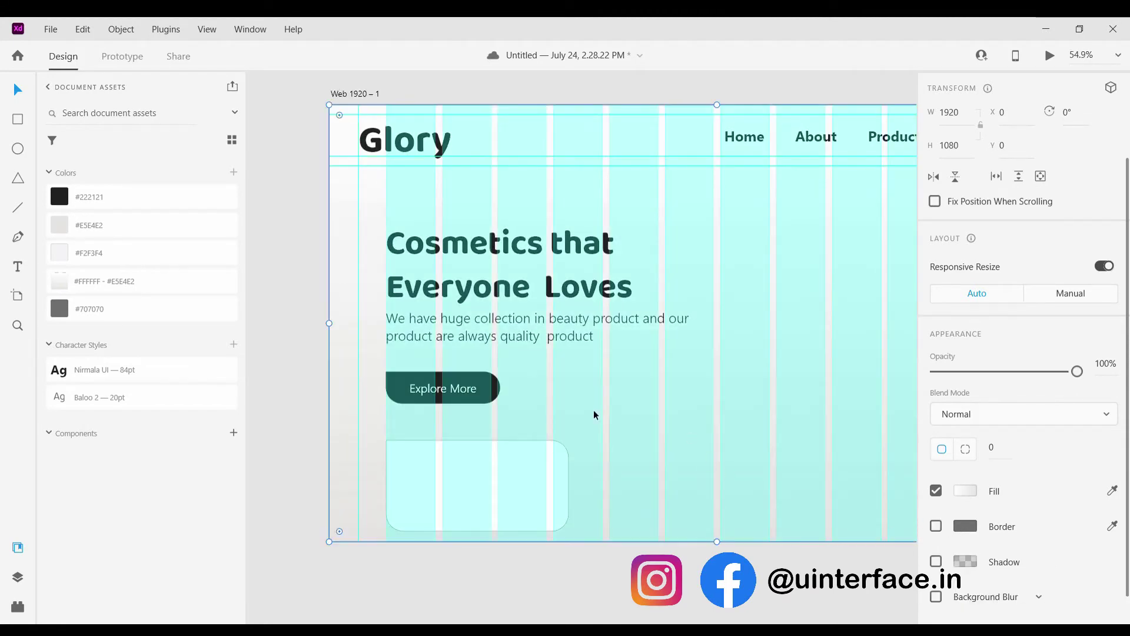
scroll(510, 478, "up", 4)
left_click_drag(511, 479, 510, 472)
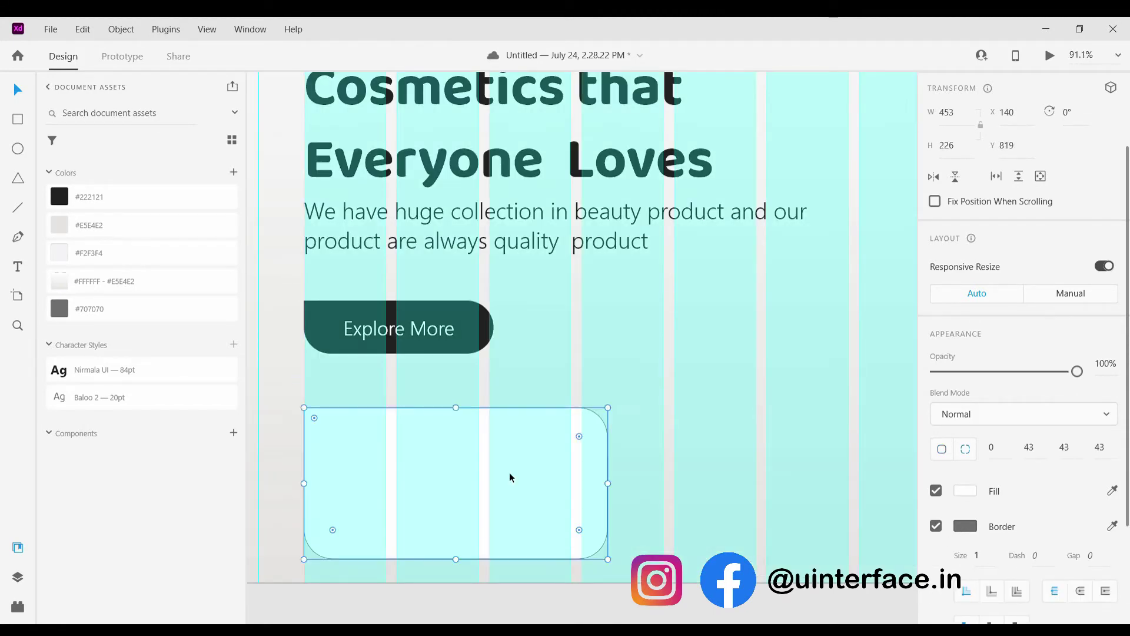
Move the hero headline up to Y 236 and raise the paragraph to sit directly beneath it.
scroll(510, 472, "down", 7)
left_click_drag(441, 298, 440, 287)
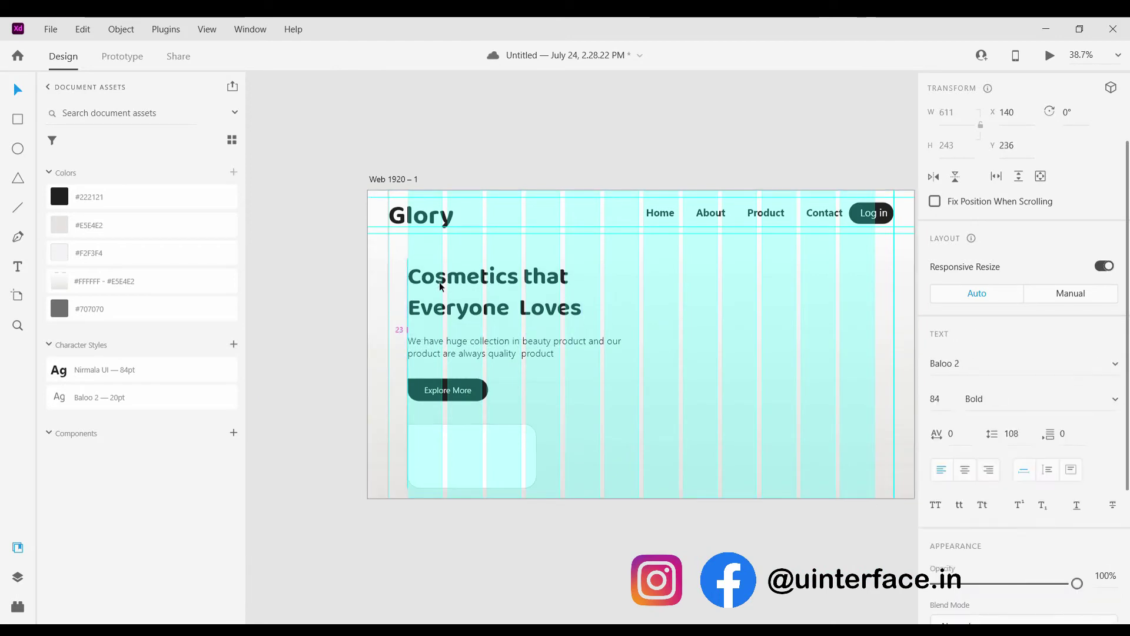
left_click_drag(436, 352, 436, 332)
Group the Explore More button with its label, move it up to Y 594, and nudge the white card up slightly.
left_click(419, 383)
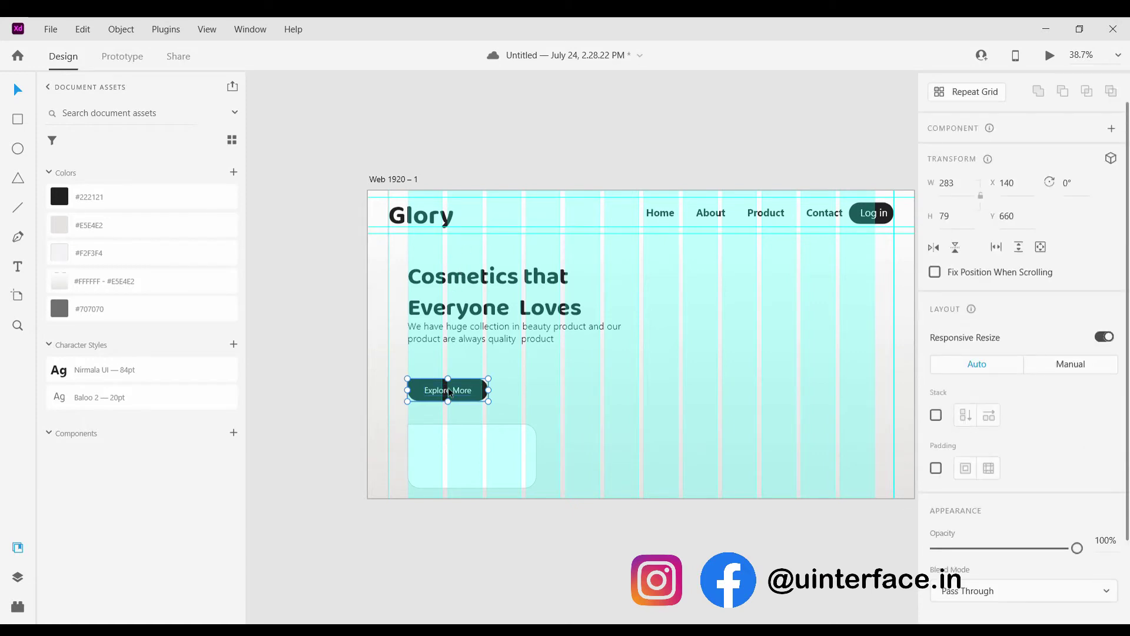
left_click_drag(448, 388, 454, 373)
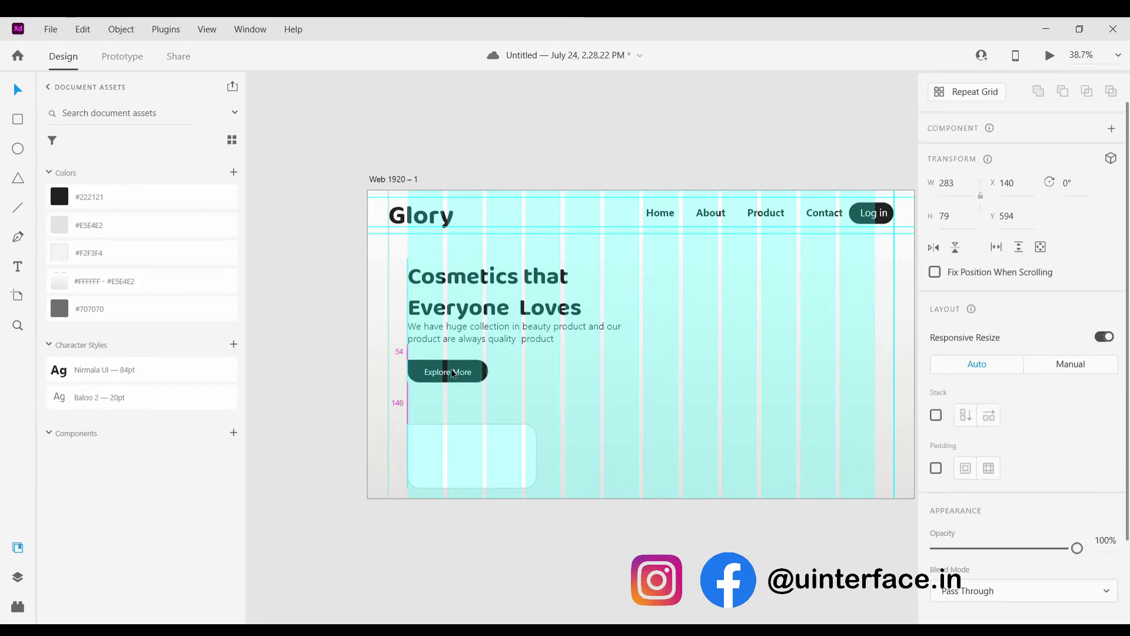
left_click(454, 469)
left_click(606, 458)
scroll(639, 450, "down", 2)
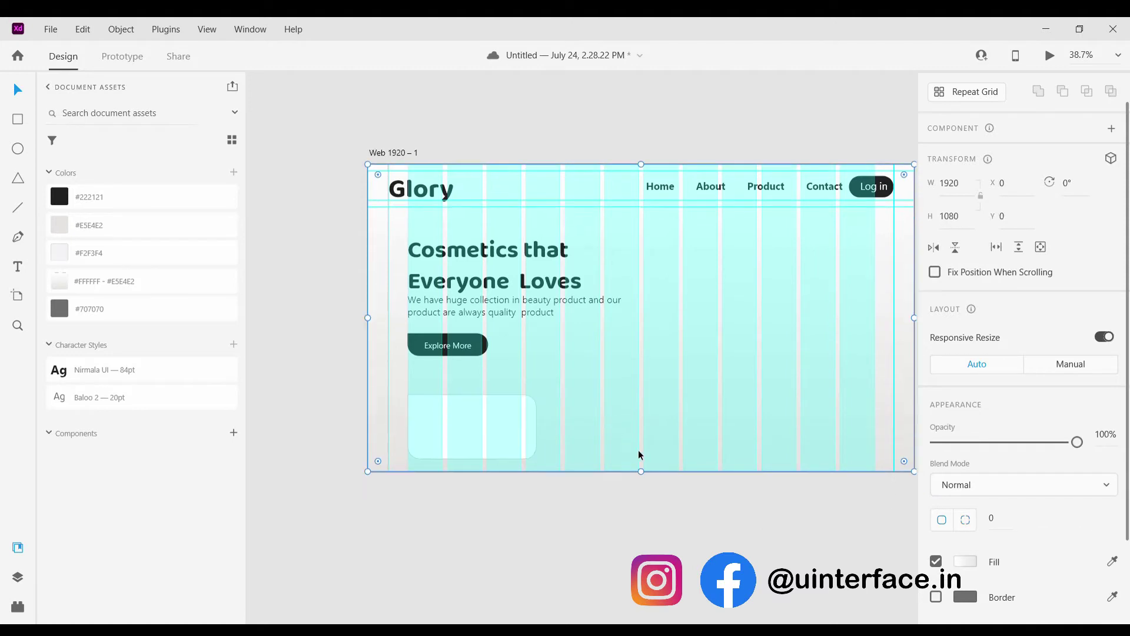
Stretch the gradient background rectangle down past the artboard's bottom edge to a height of 1177.
left_click_drag(643, 458, 642, 479)
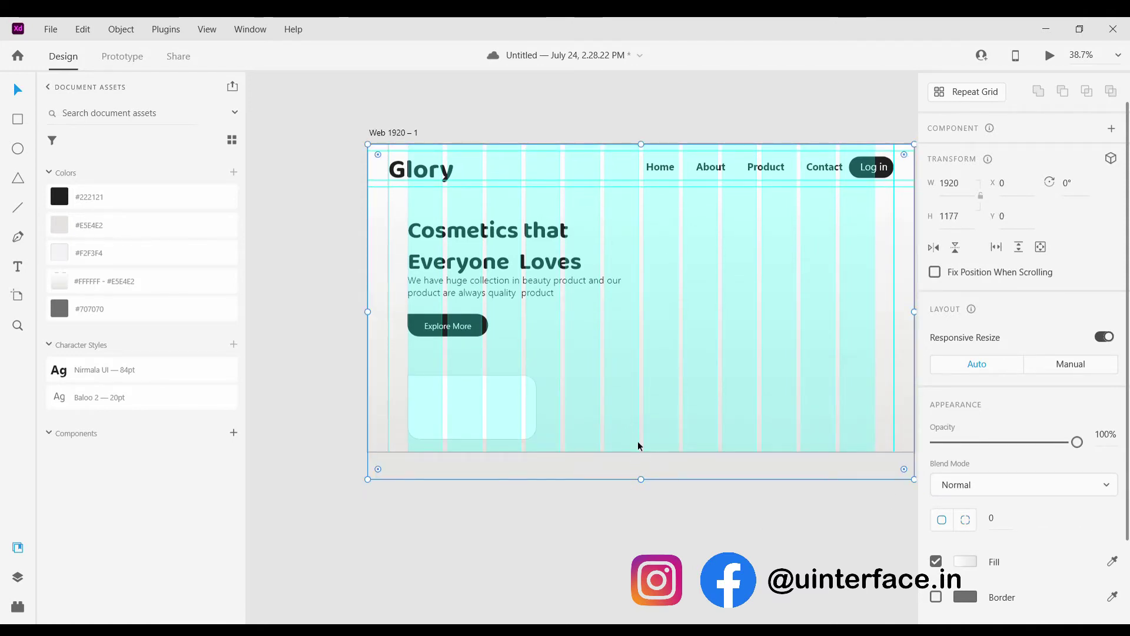
key("ctrl+l")
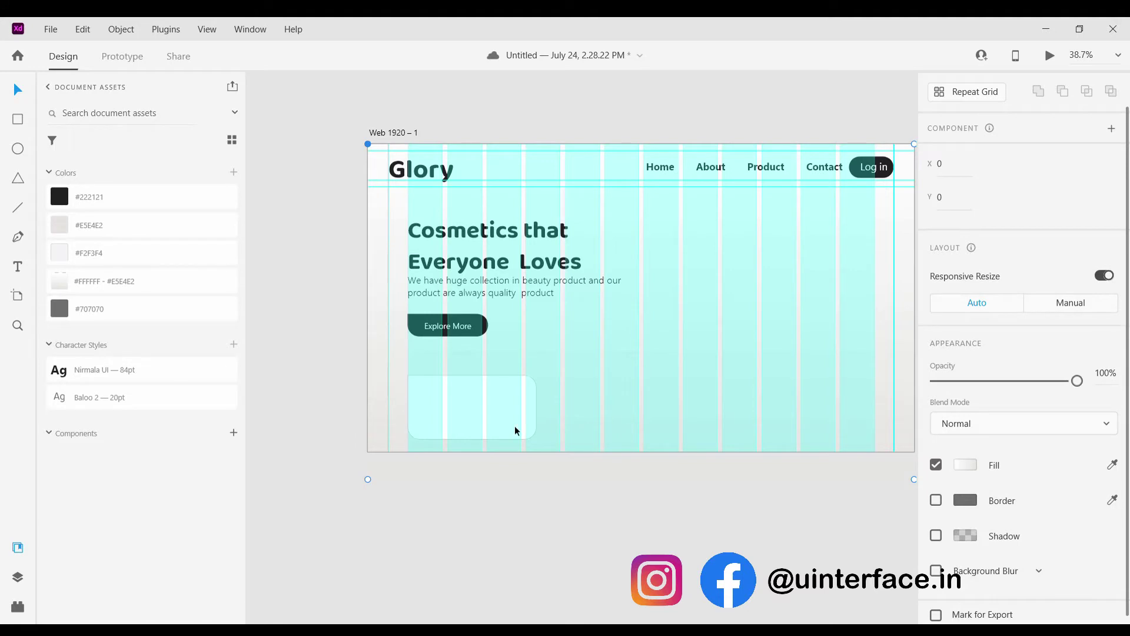
left_click(277, 351)
left_click(400, 338)
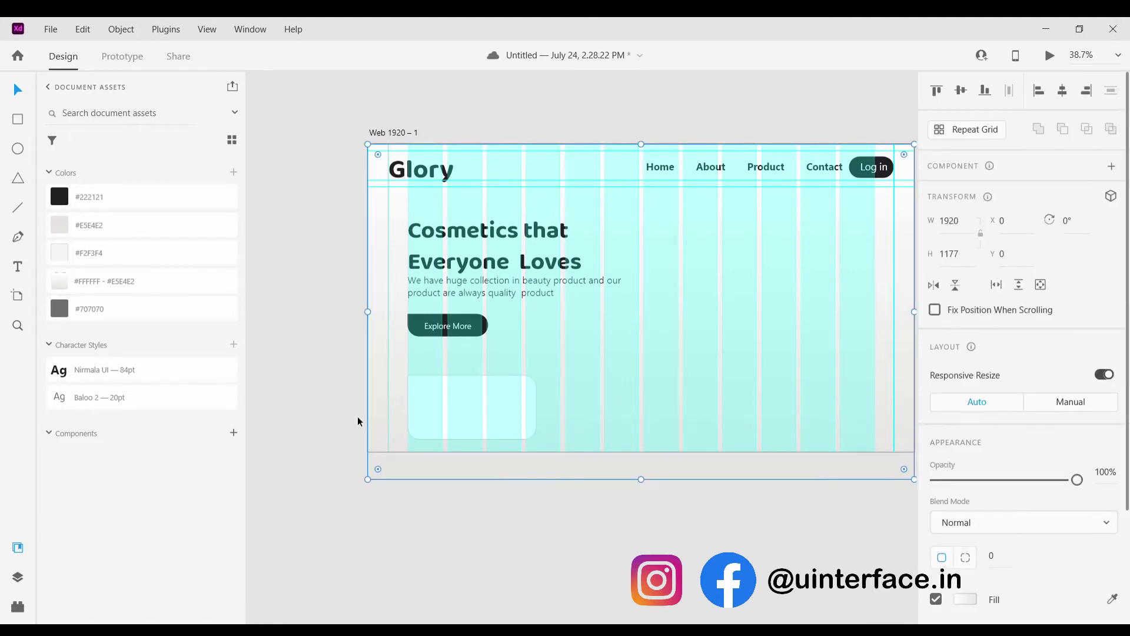
left_click(315, 121)
left_click(380, 210)
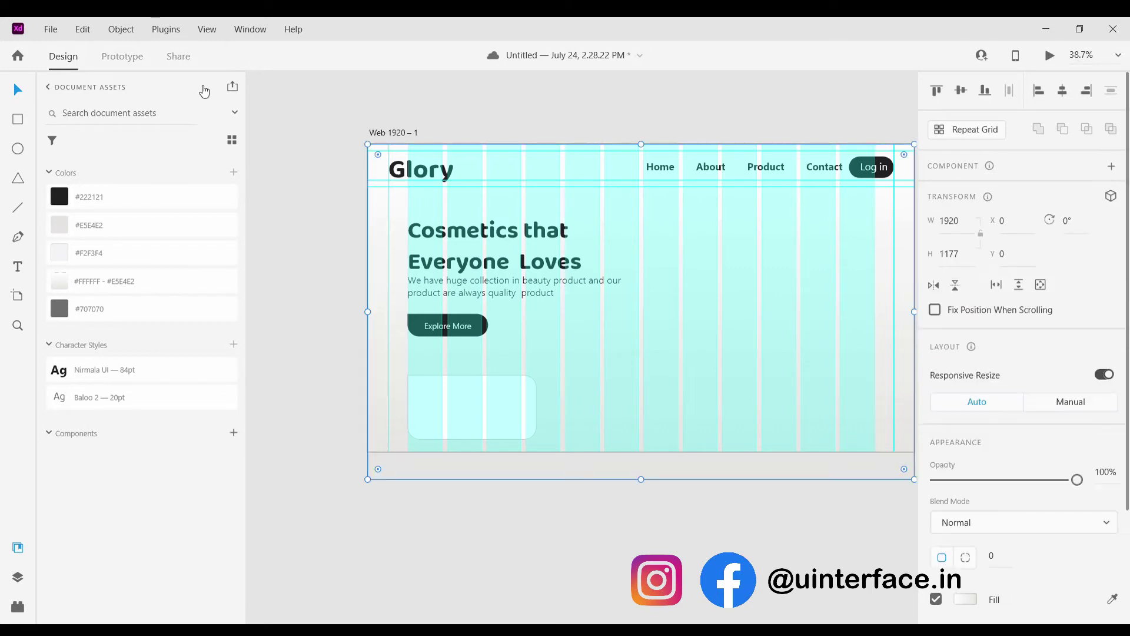
left_click(136, 44)
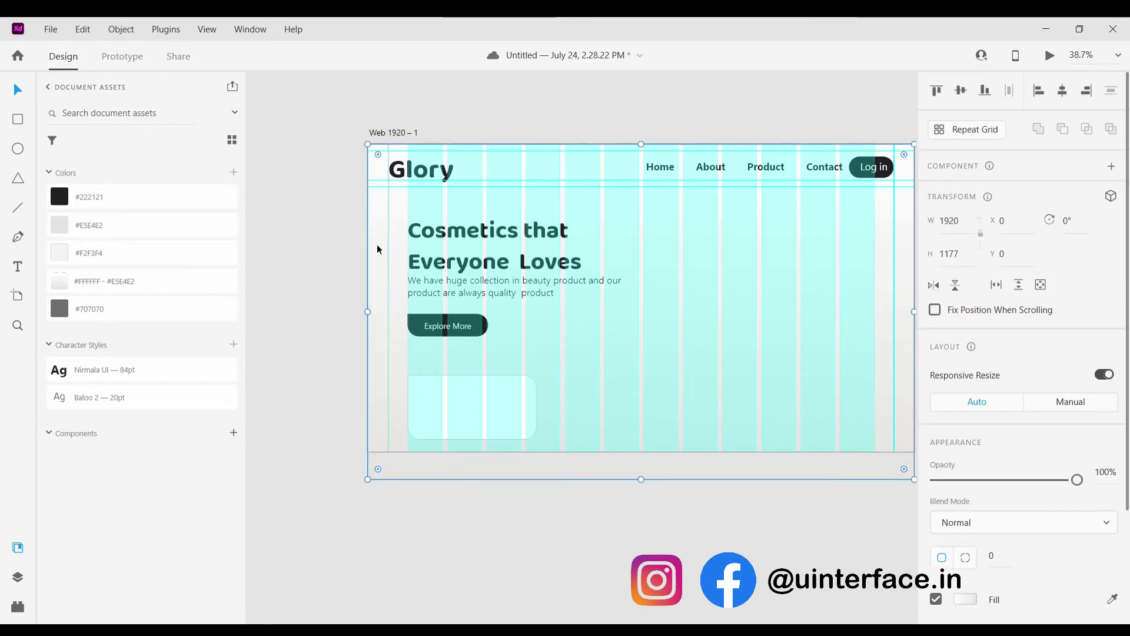
Trim the background rectangle's height to 1171 and extend the artboard's bottom edge down to cover it.
mouse_move(378, 245)
left_mouse_down()
mouse_move(390, 250)
mouse_move(373, 247)
left_mouse_up()
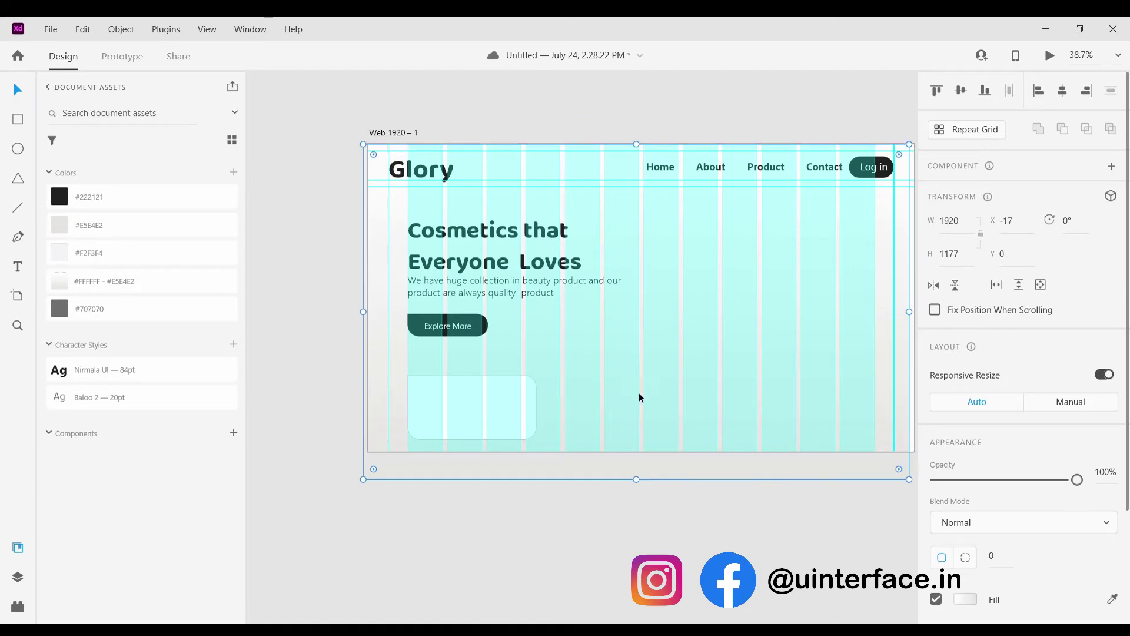
scroll(638, 471, "up", 3, "ctrl")
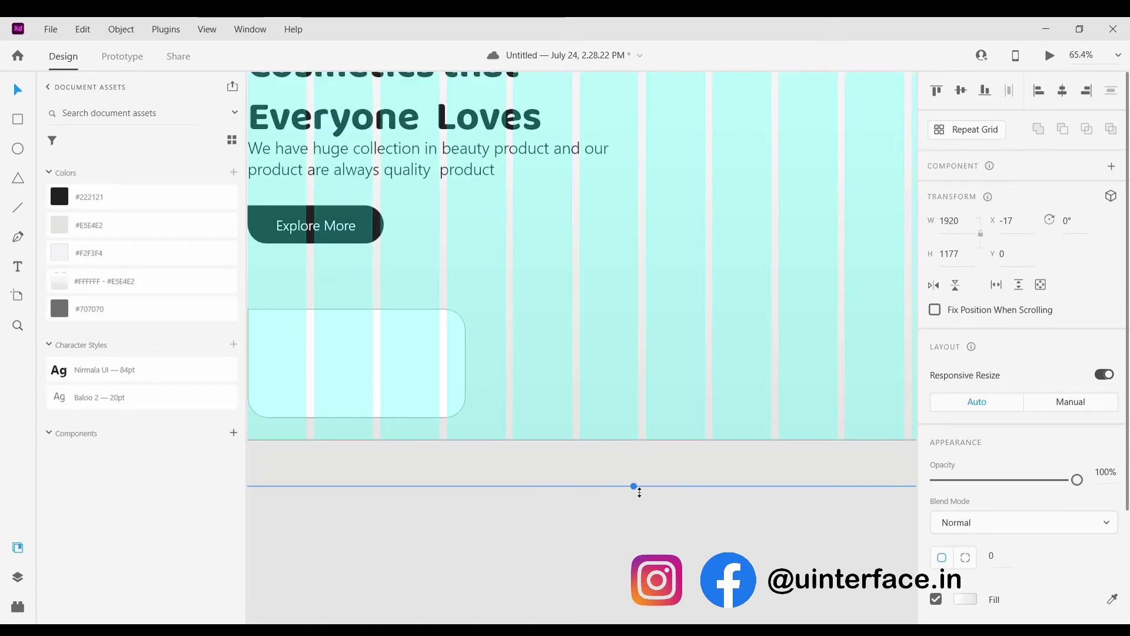
mouse_move(639, 492)
left_mouse_down()
mouse_move(645, 463)
mouse_move(628, 480)
left_mouse_up()
scroll(628, 477, "down", 3, "ctrl")
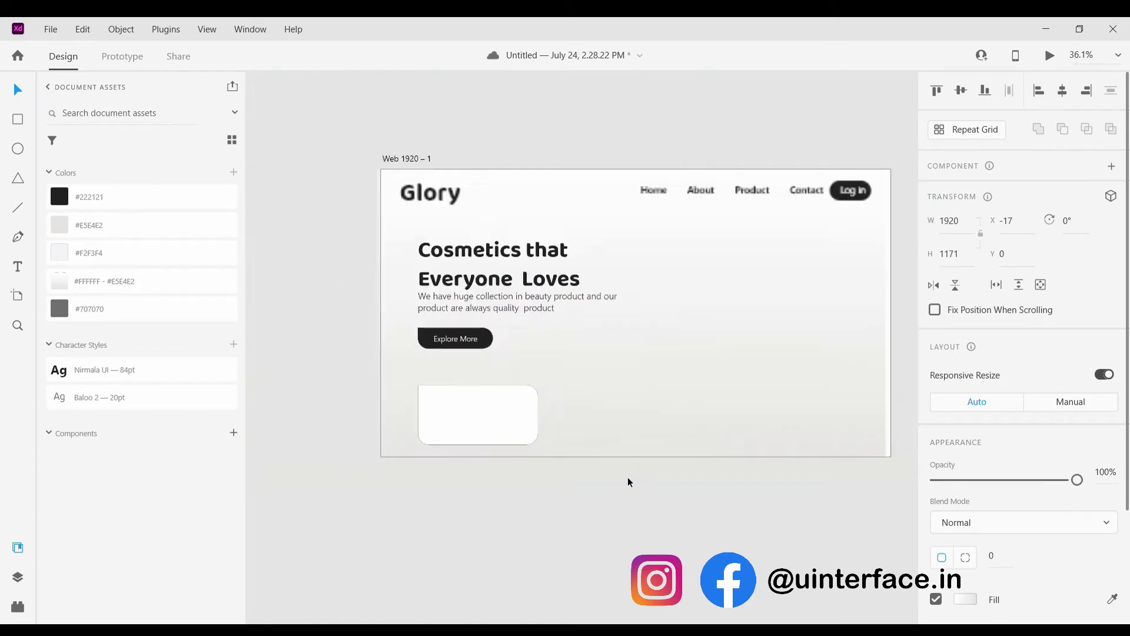
left_click(469, 196)
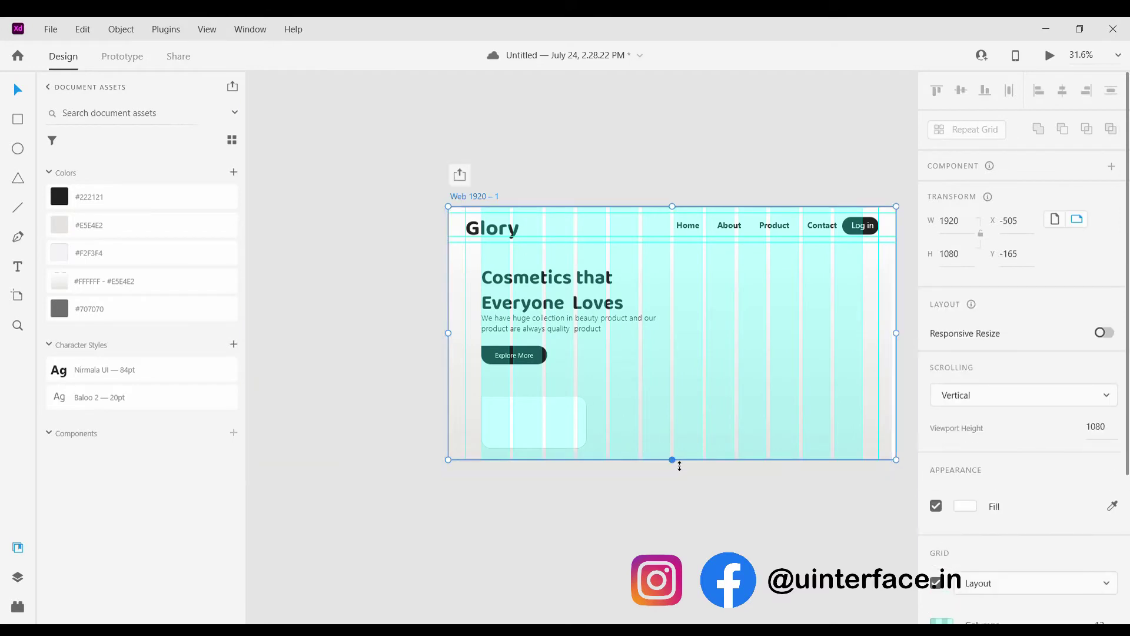
mouse_move(682, 483)
left_mouse_down()
mouse_move(682, 499)
mouse_move(681, 487)
left_mouse_up()
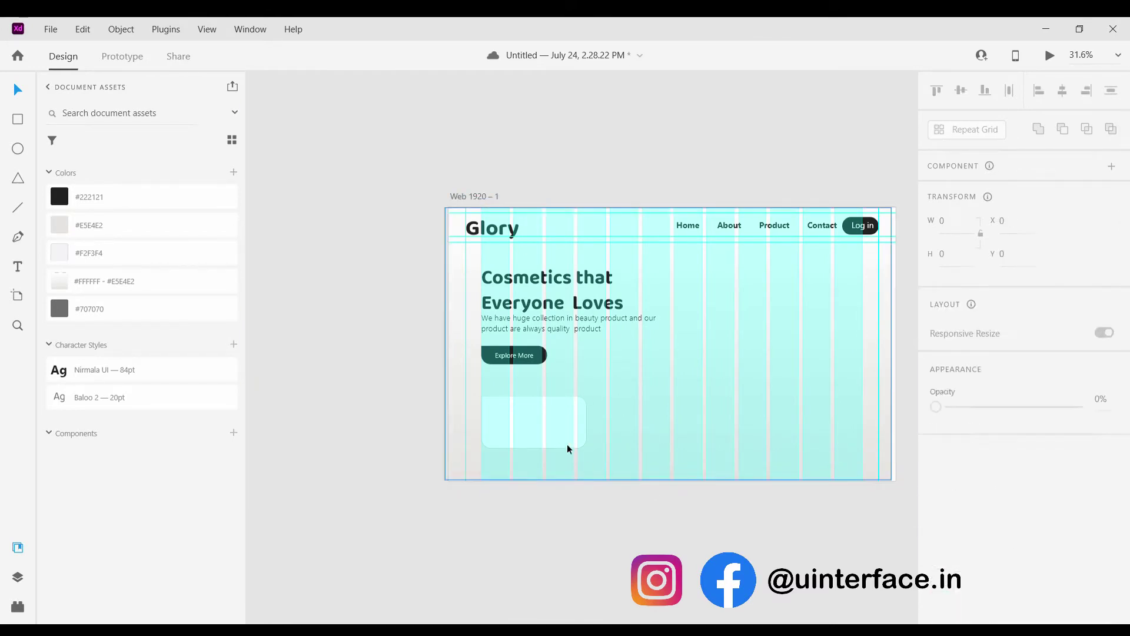
Fit the background rectangle to the artboard at X 0, Y 0 with a height of 1174.
scroll(544, 421, "up", 3, "ctrl")
left_click(544, 422)
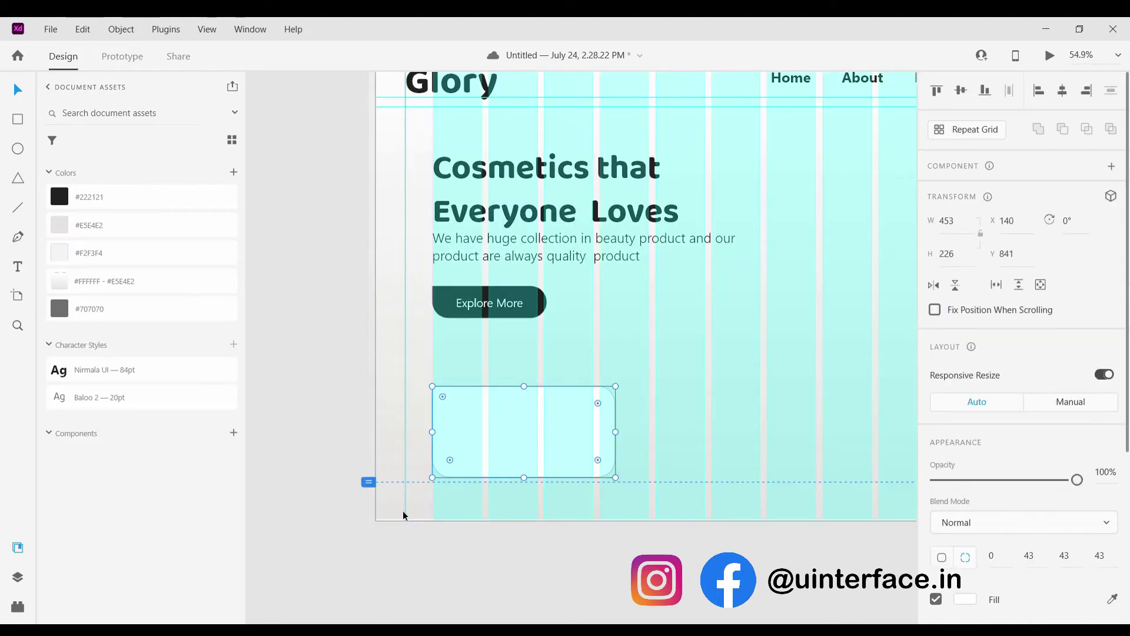
left_click(542, 518)
left_click_drag(751, 520, 760, 527)
left_click(658, 534)
scroll(655, 534, "down", 5, "ctrl")
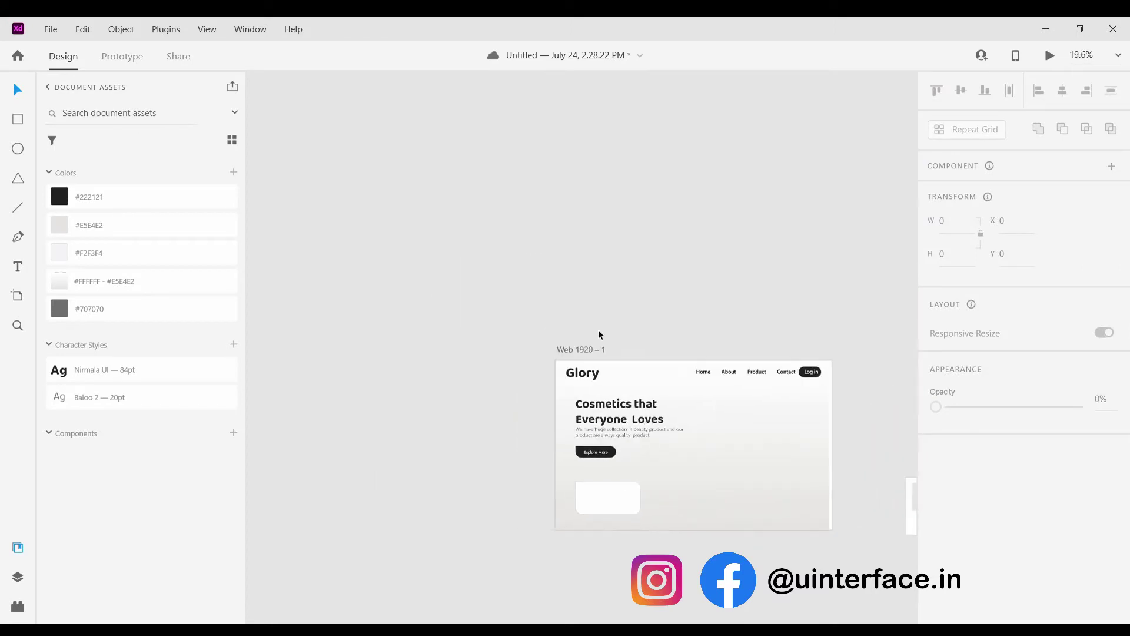
left_click(828, 390)
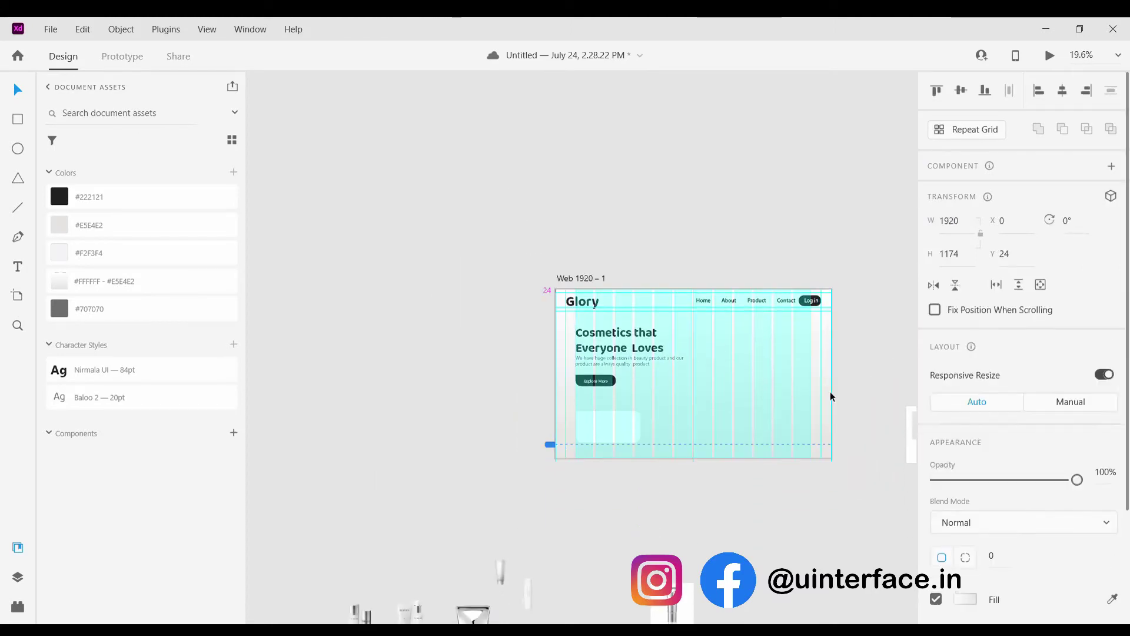
left_click(670, 487)
Duplicate the white card and place the copy beside it at X 676, Y 841.
scroll(598, 381, "up", 5, "ctrl")
left_click(596, 379)
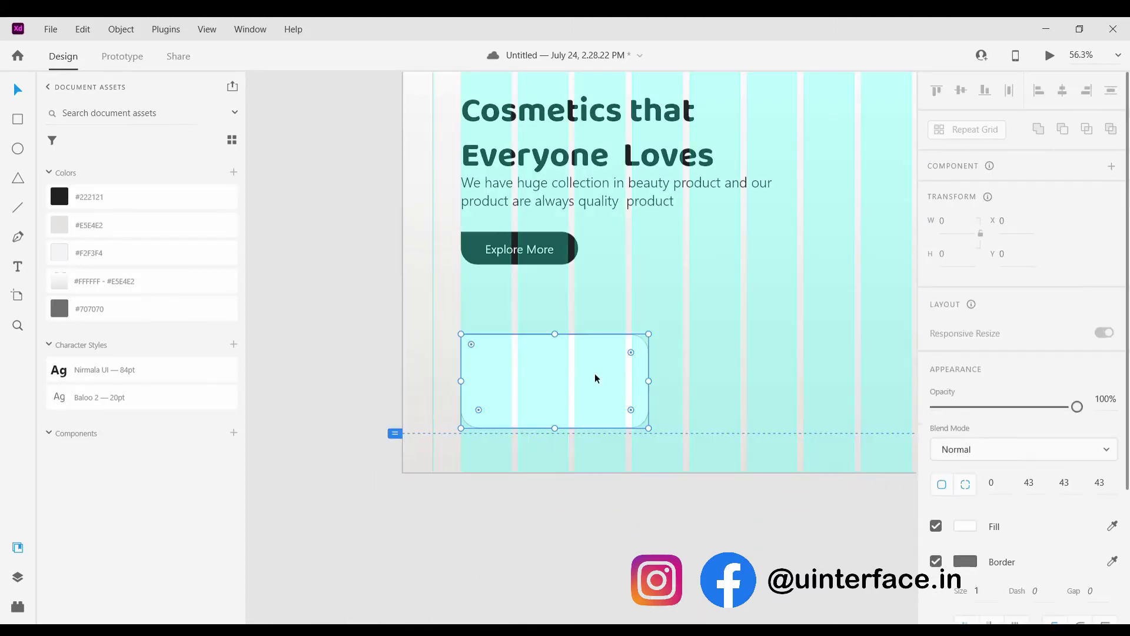
left_click_drag(596, 374, 815, 374)
scroll(814, 378, "down", 5, "ctrl")
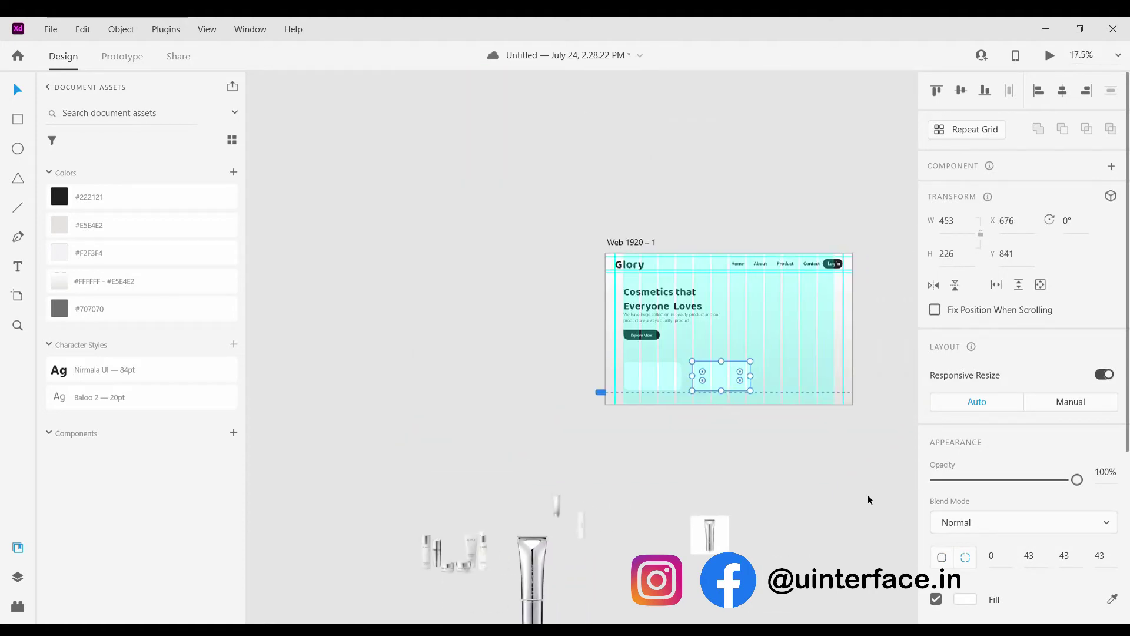
Remove the border from both white cards.
scroll(935, 452, "down", 4)
left_click(938, 385)
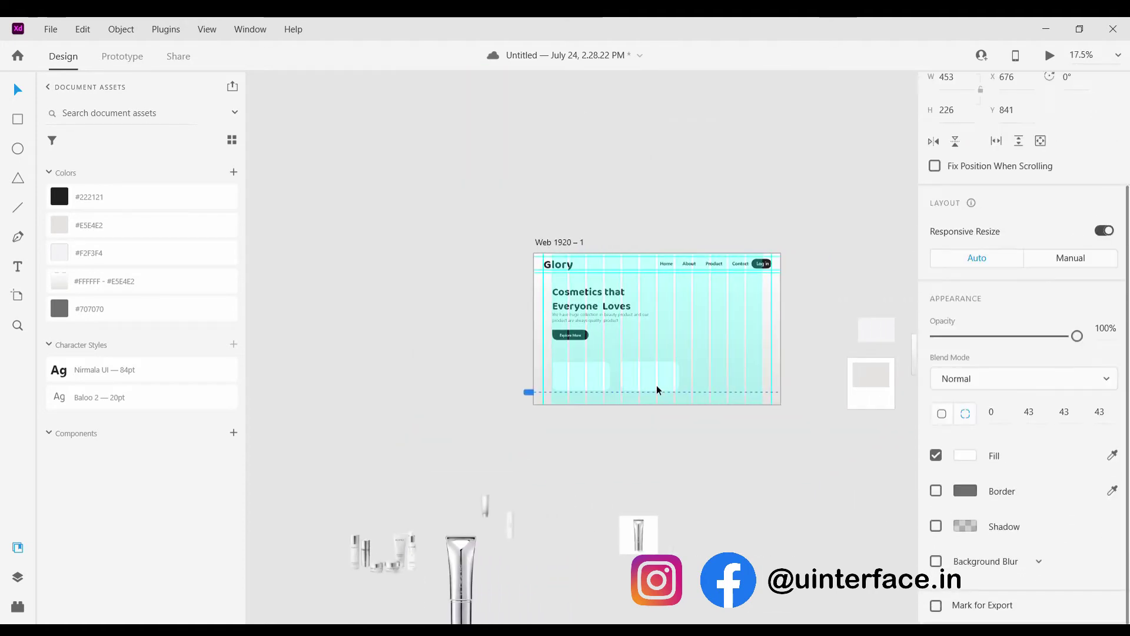
left_click(594, 379)
left_click(936, 491)
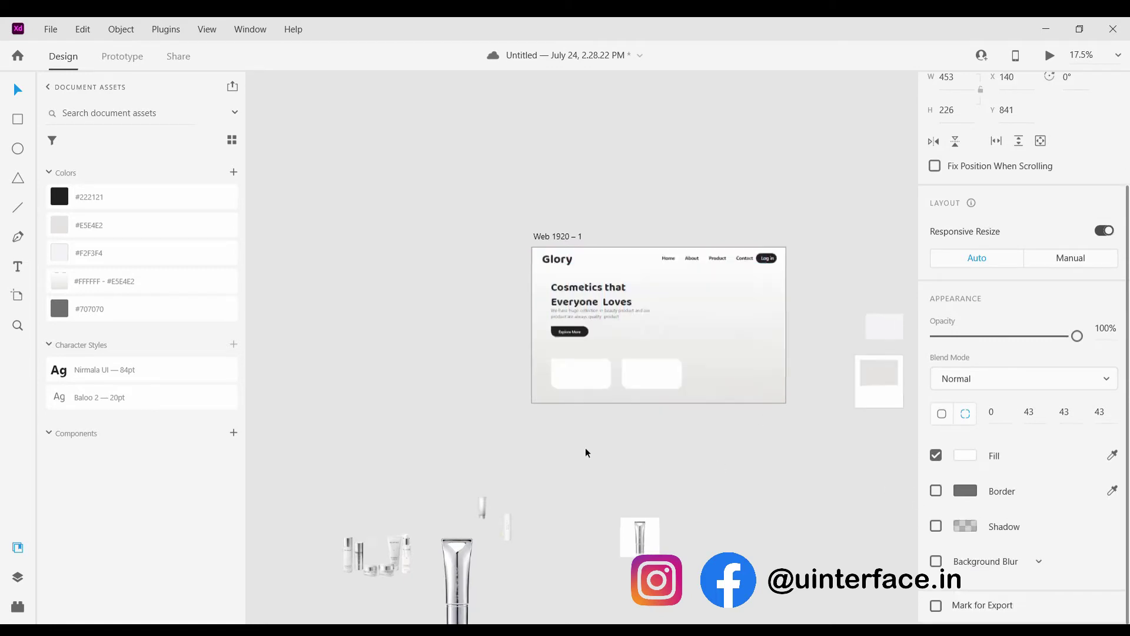
Place the white NEEDLY lip balm image over the left part of the first card and enlarge it to 363 by 363.
scroll(557, 485, "up", 2, "ctrl")
left_click_drag(436, 575, 595, 331)
scroll(596, 334, "up", 5, "ctrl")
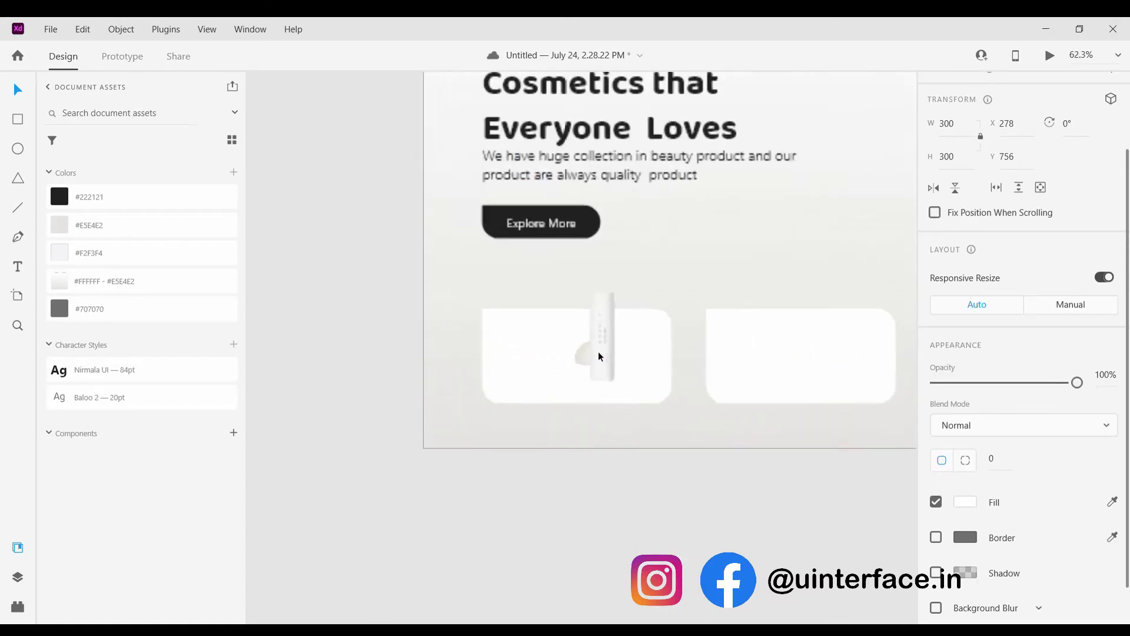
left_click_drag(697, 427, 744, 477)
left_click_drag(634, 385, 474, 360)
Hide the artboard's column layout grid.
left_click(358, 341)
scroll(358, 340, "down", 5)
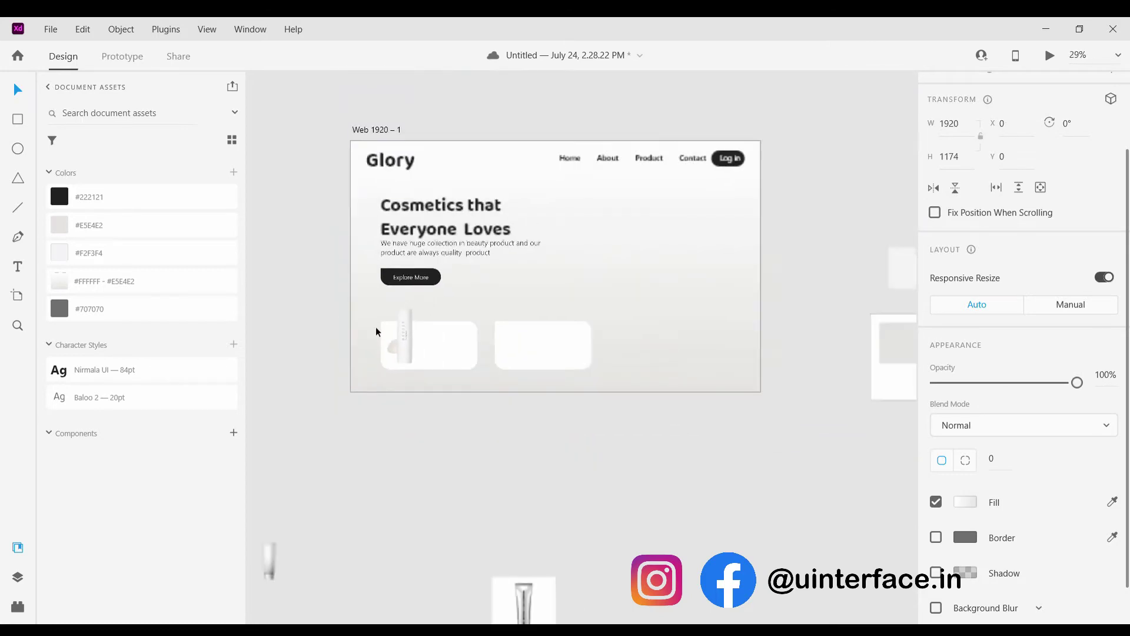
left_click(371, 167)
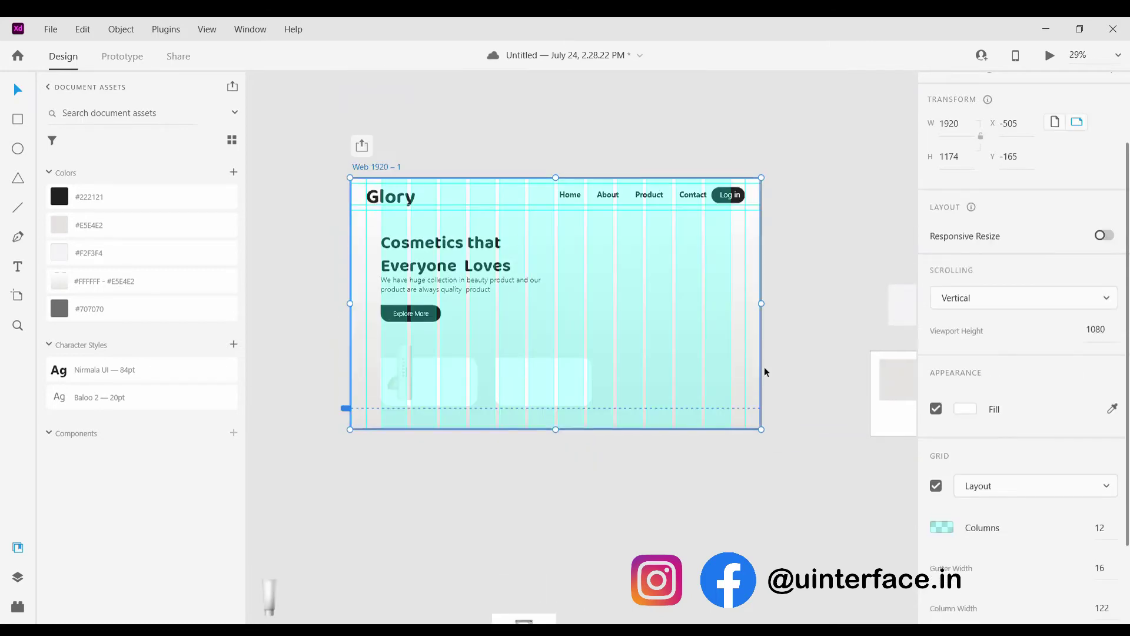
left_click(937, 486)
Nudge the lip balm image up to X 72, Y 704 so it overlaps the first card's upper edge.
scroll(420, 401, "up", 8)
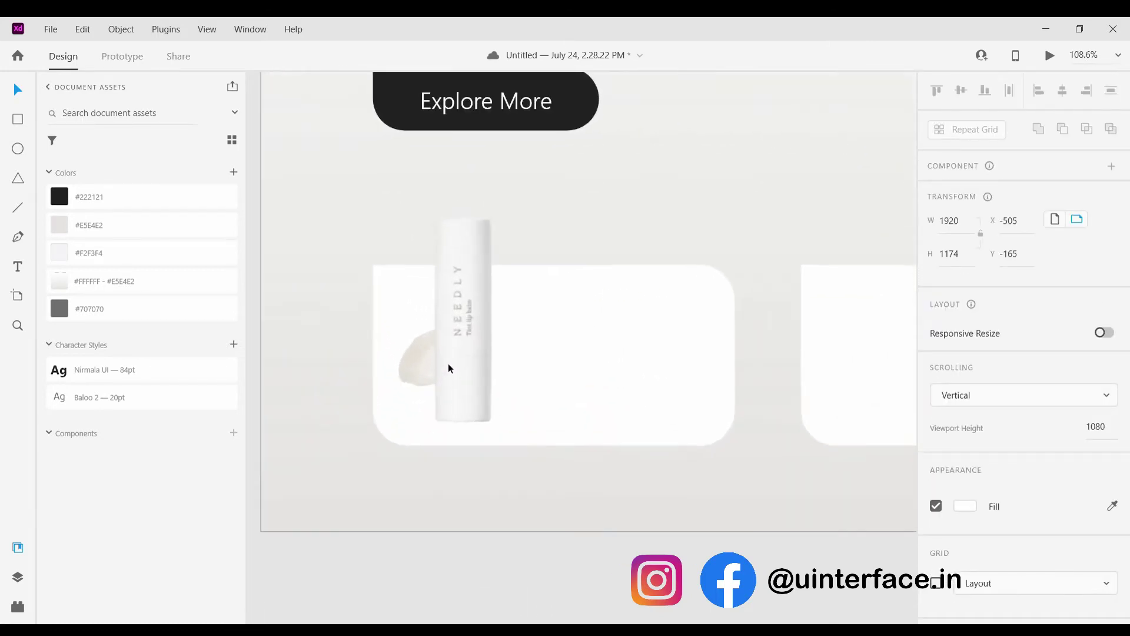
left_click_drag(449, 368, 454, 344)
scroll(455, 343, "down", 5)
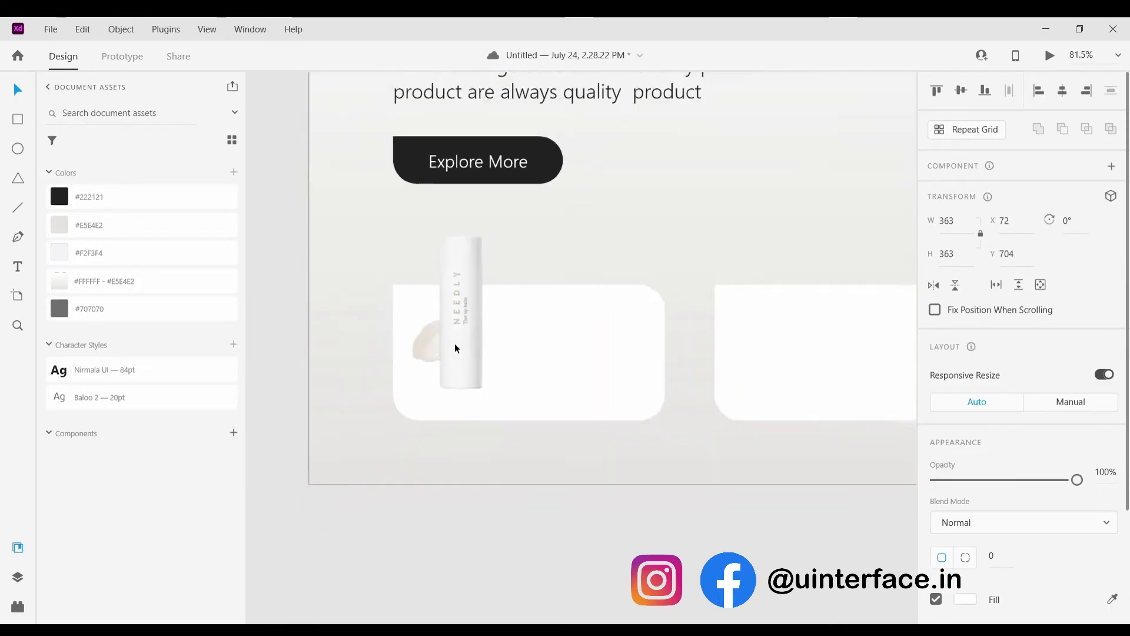
Examine the page layout with the lip balm image and the two white cards at different magnifications.
scroll(471, 363, "down", 3)
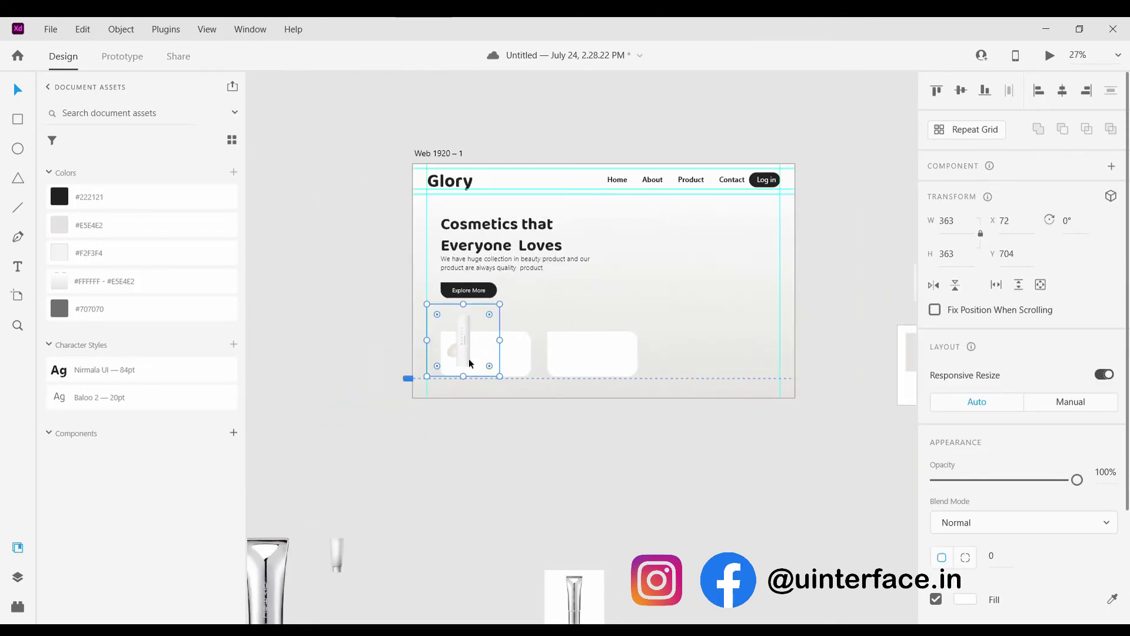
scroll(471, 365, "up", 3)
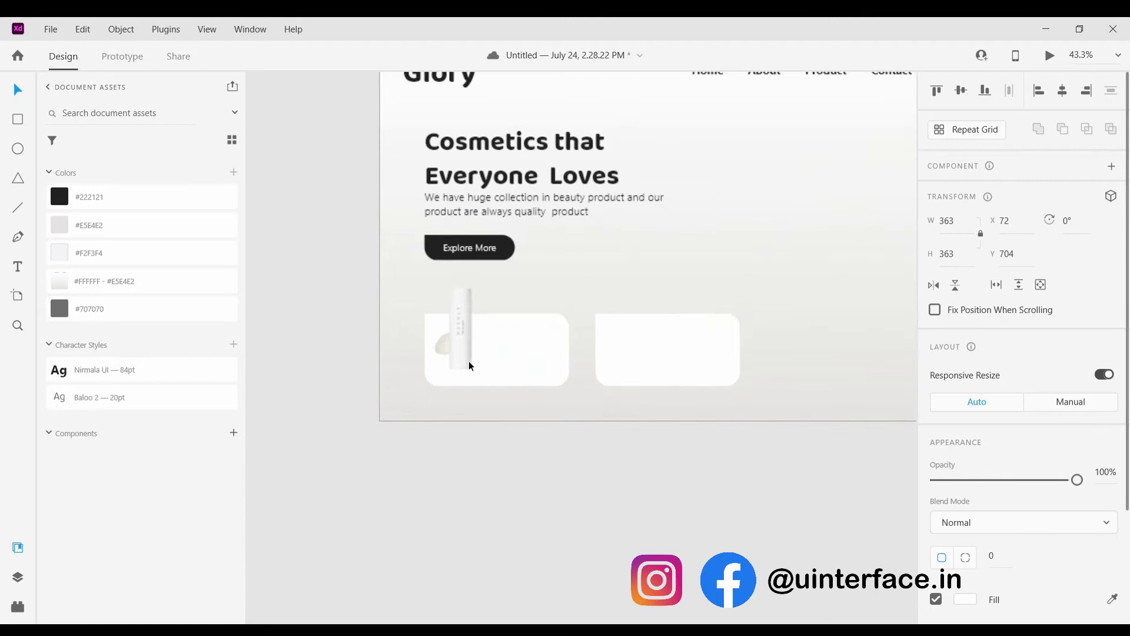
left_click(532, 485)
scroll(525, 435, "up", 2)
scroll(525, 440, "up", 1)
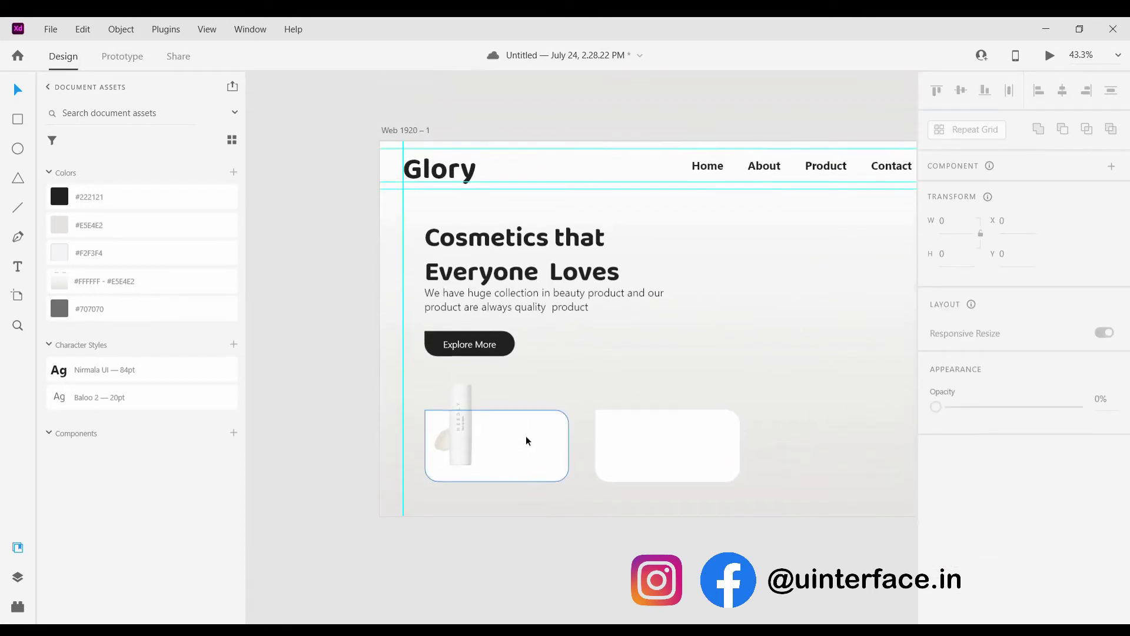
scroll(533, 433, "up", 1)
scroll(532, 433, "down", 3)
scroll(533, 433, "up", 3)
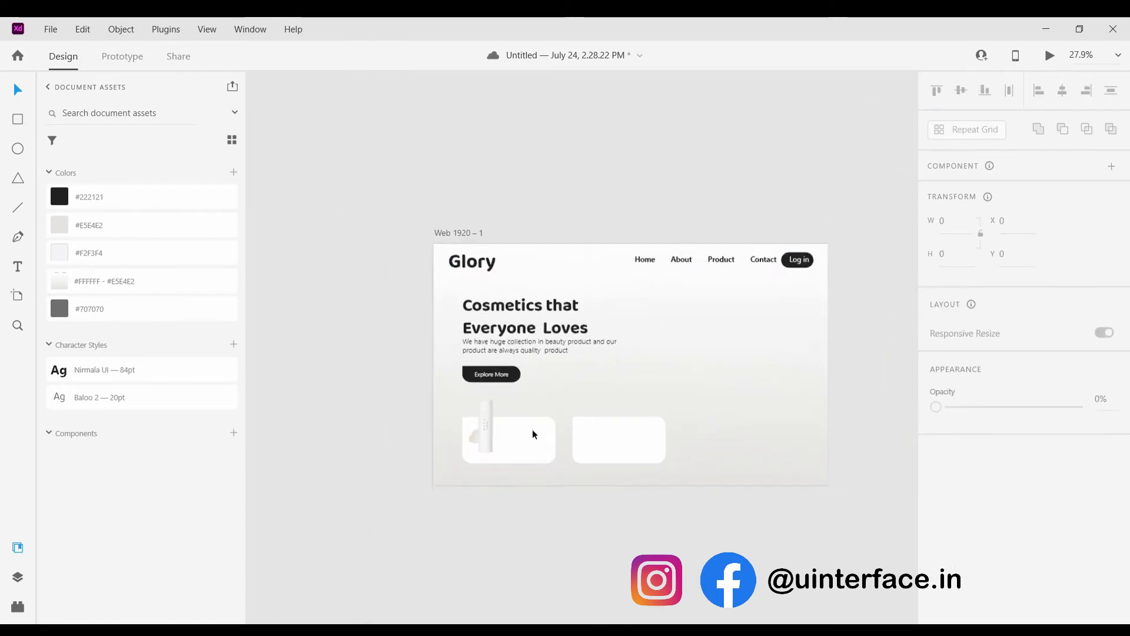
scroll(532, 434, "down", 1)
Add a text label reading "Bo" beside the lip balm image on the first card and colour it #222121.
scroll(532, 434, "up", 4)
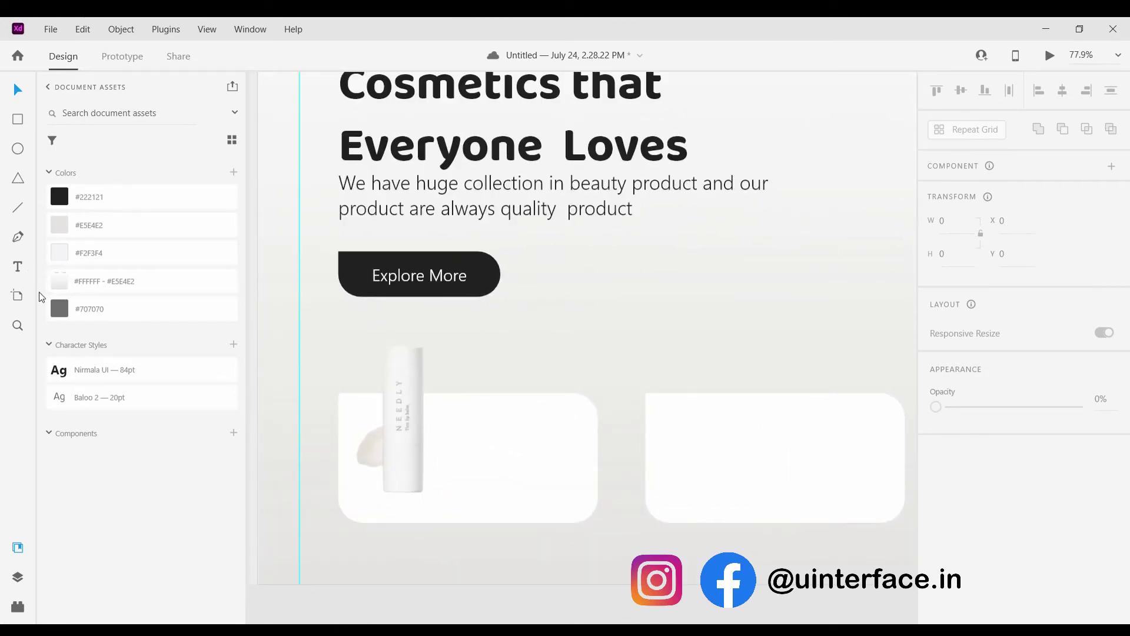
left_click(27, 263)
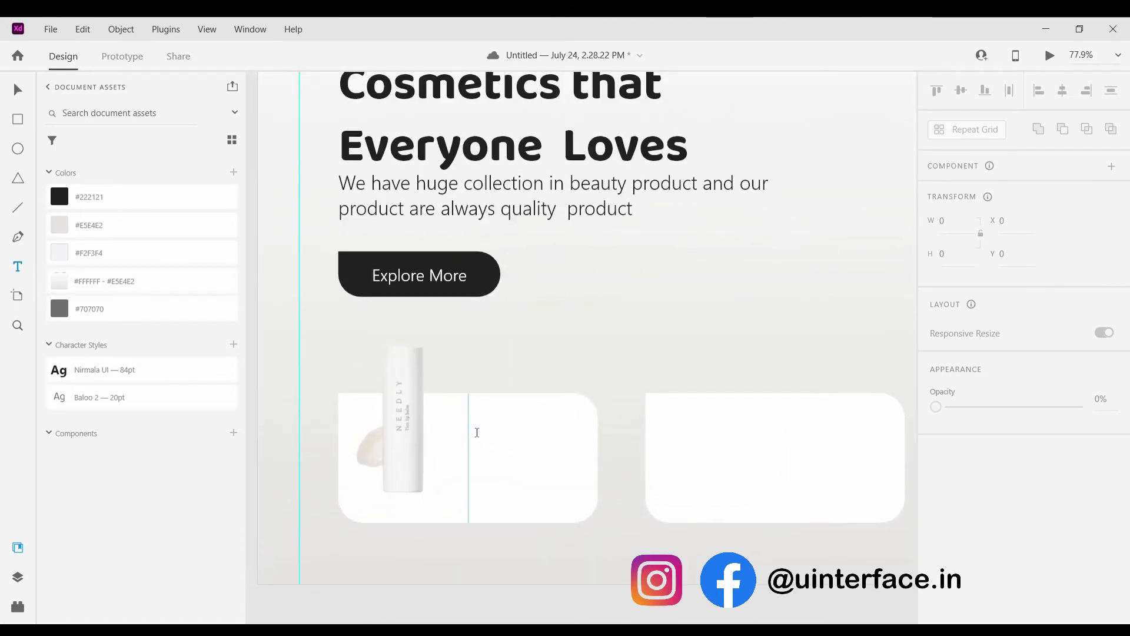
left_click_drag(468, 426, 501, 441)
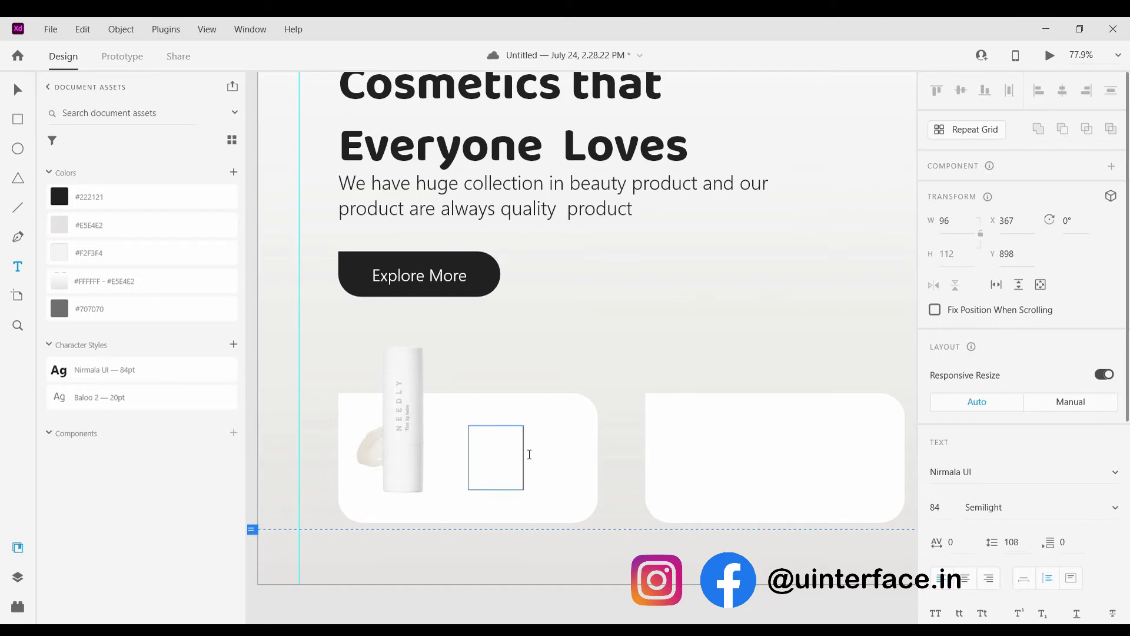
left_click(73, 196)
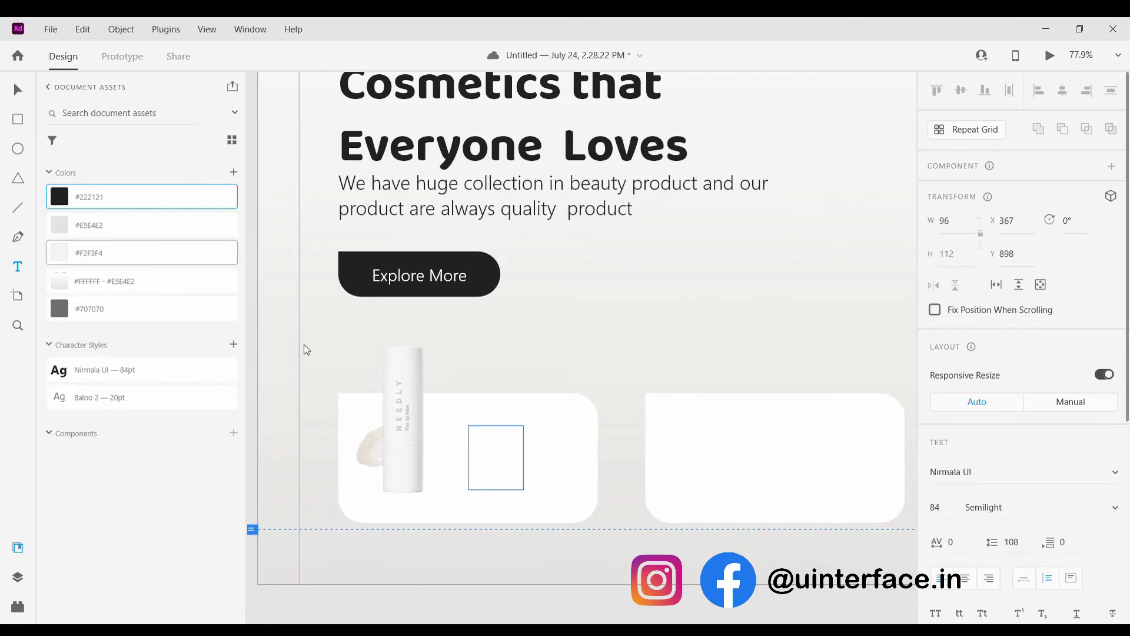
left_click(16, 94)
left_click(58, 198)
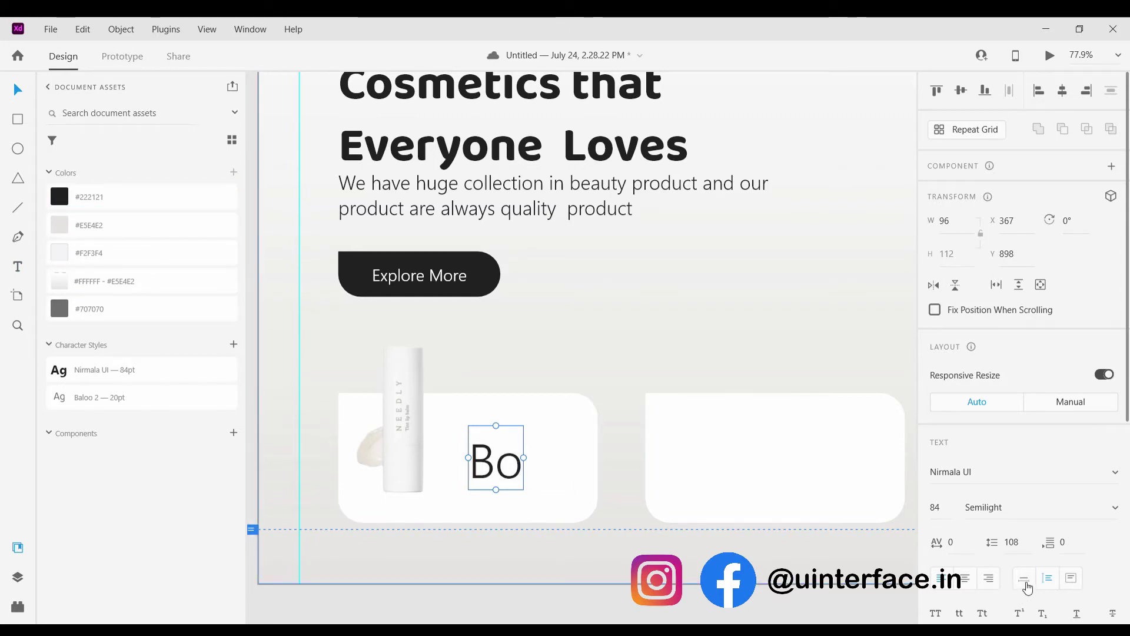
Shrink the card label to size 45 and complete its text to "Body Wash".
left_click_drag(496, 490, 500, 467)
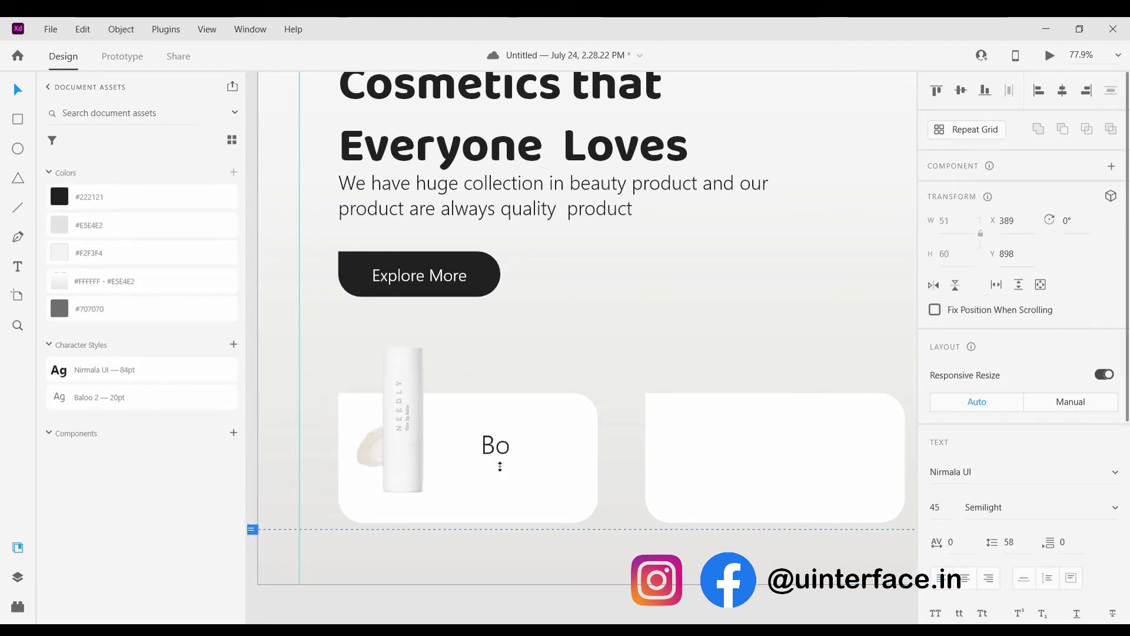
double_click(513, 455)
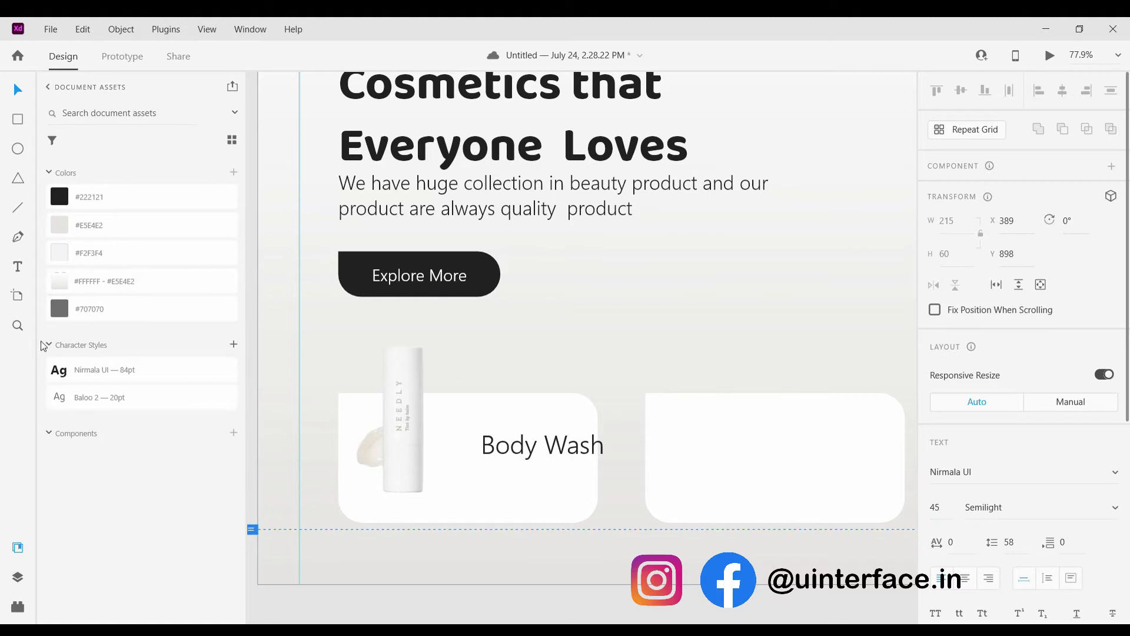
key("Escape")
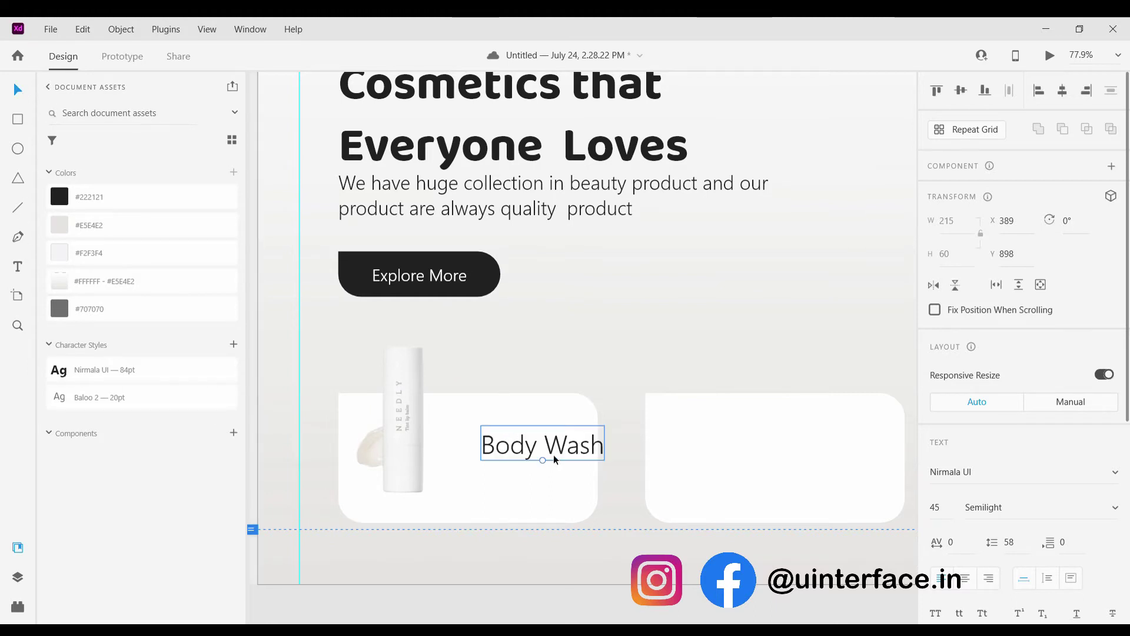
Reduce the Body Wash label to size 26 and move it near the card's upper edge at X 340, Y 854.
left_click_drag(548, 465, 550, 418)
scroll(472, 416, "up", 1)
scroll(473, 418, "up", 10)
scroll(547, 460, "down", 10)
left_click(548, 479)
left_click(533, 451)
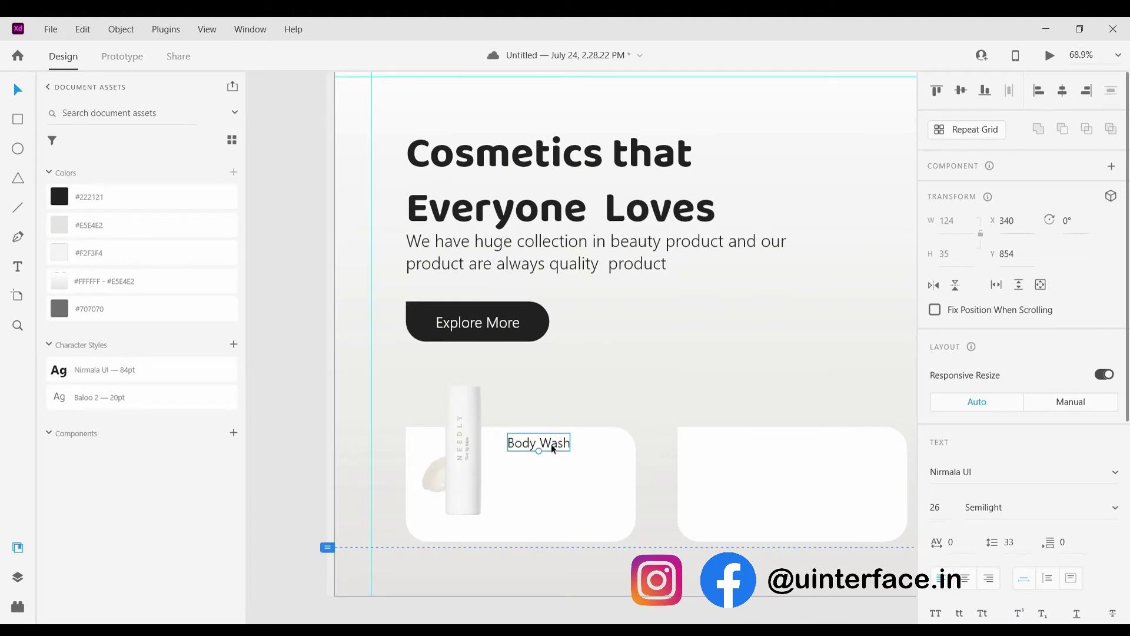
Duplicate the Body Wash label directly below at X 332, Y 900 and clear the copy's text.
left_click_drag(553, 449, 550, 472)
double_click(549, 472)
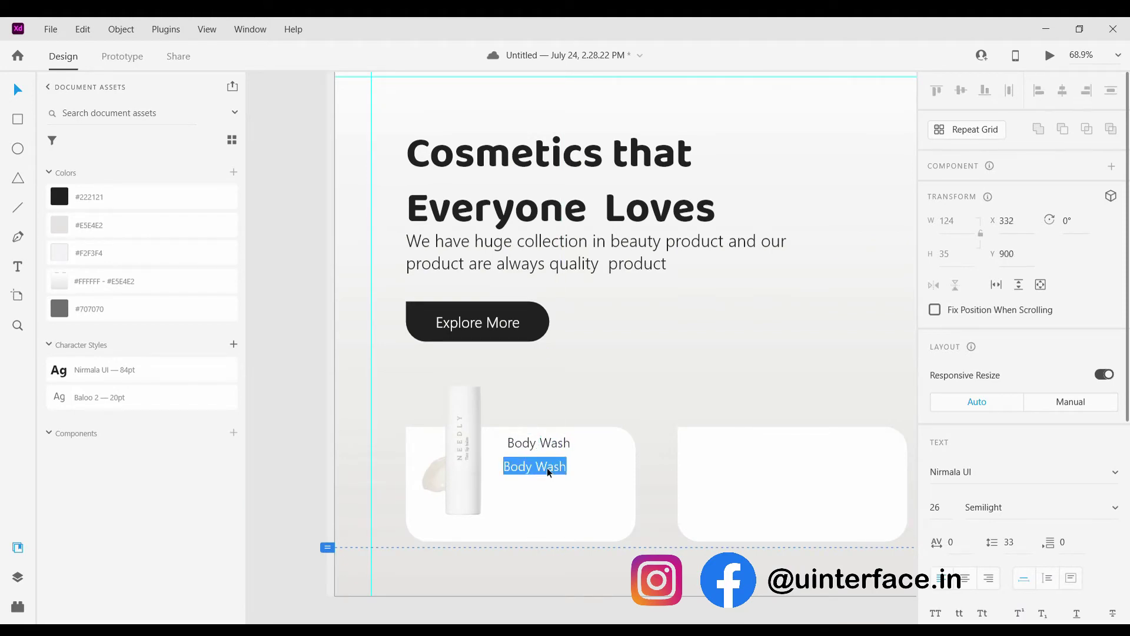
key("BackSpace")
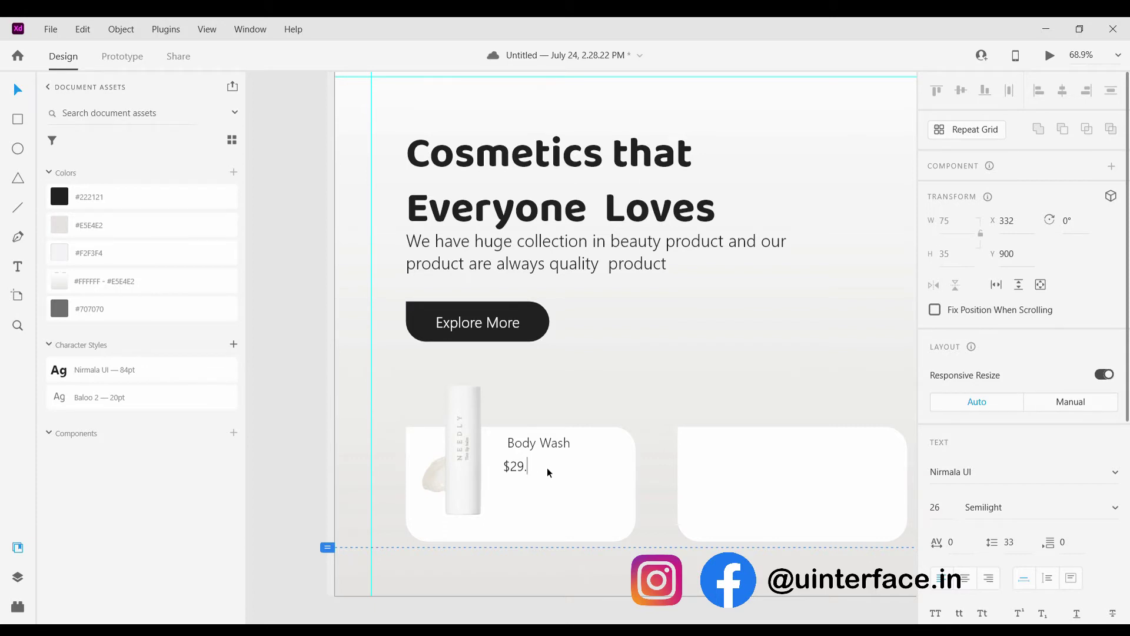
Set the price label beneath Body Wash to "$29.00" and place it at X 340, Y 919.
key("Escape")
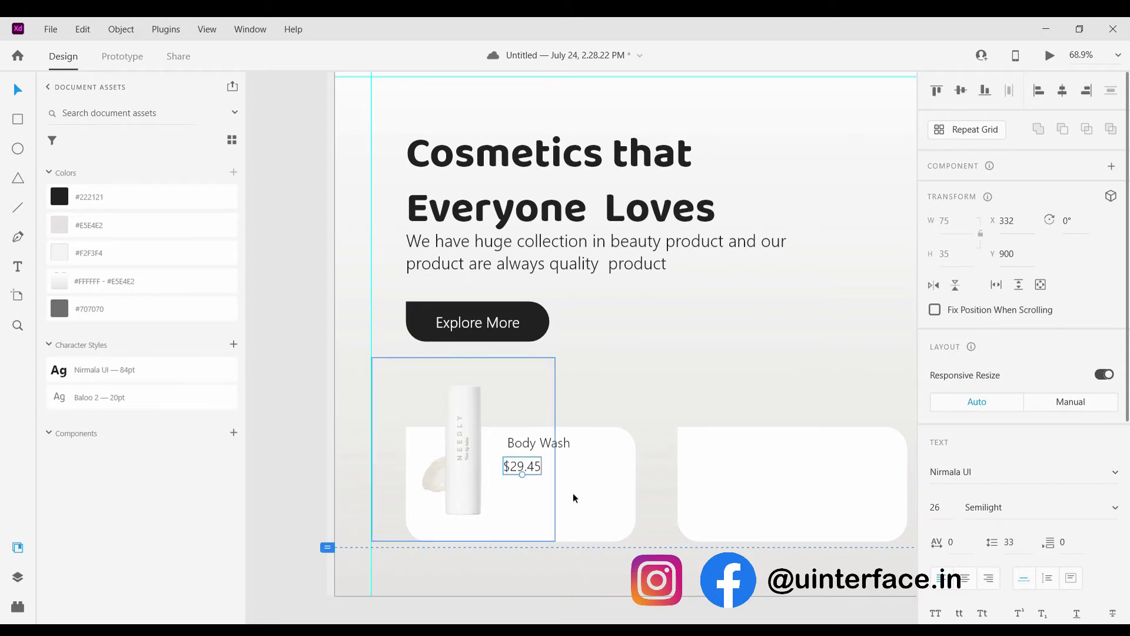
scroll(550, 497, "up", 5)
left_click_drag(507, 445, 516, 449)
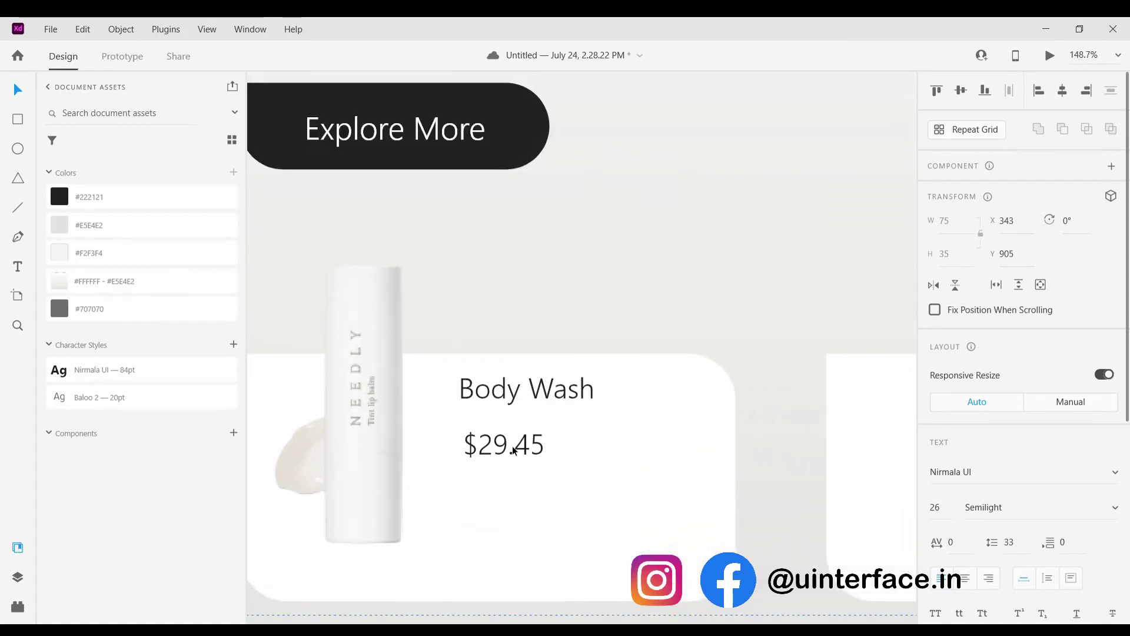
double_click(530, 447)
left_click(525, 448)
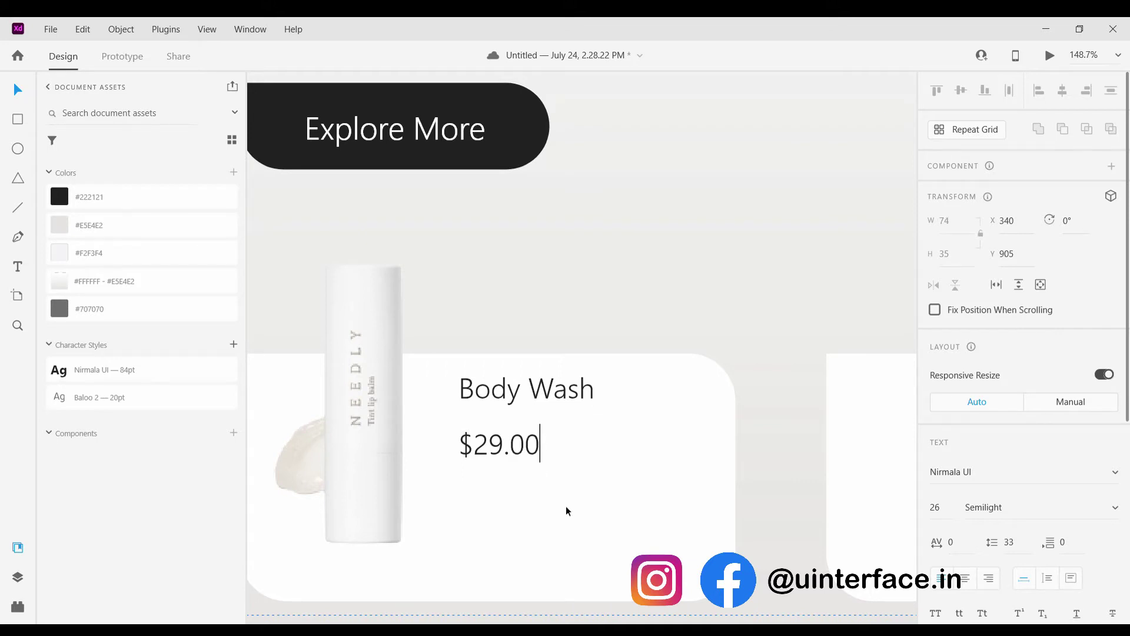
key("Escape")
left_click_drag(499, 444, 500, 461)
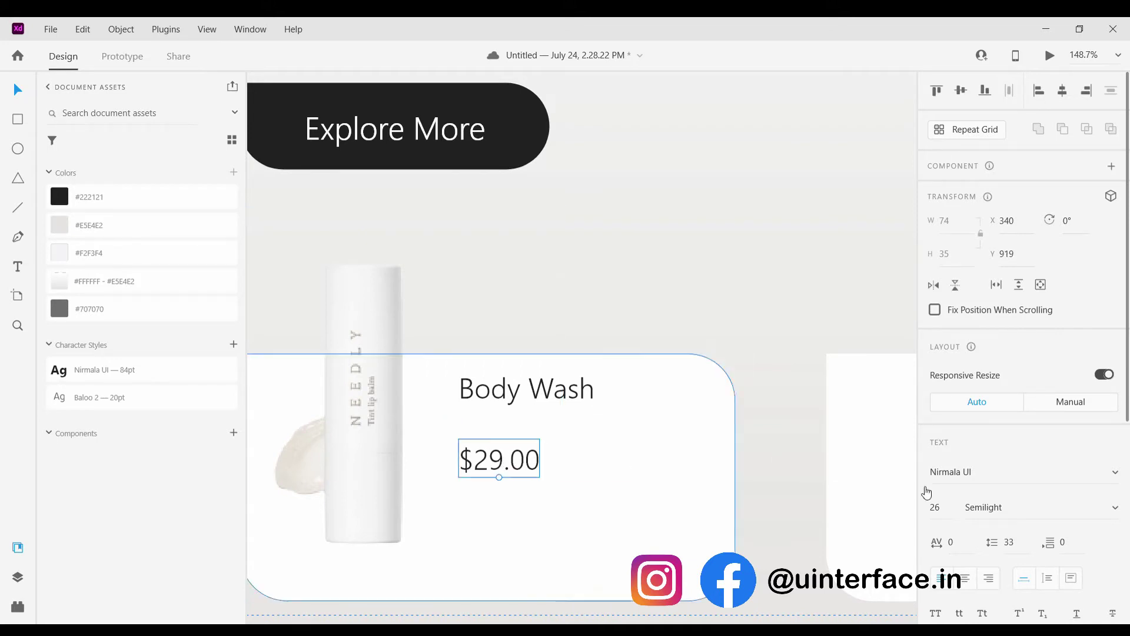
Make the $29.00 price bold, enlarge it to size 39 and move it to X 340, Y 909.
scroll(927, 492, "down", 3)
key("ctrl+b")
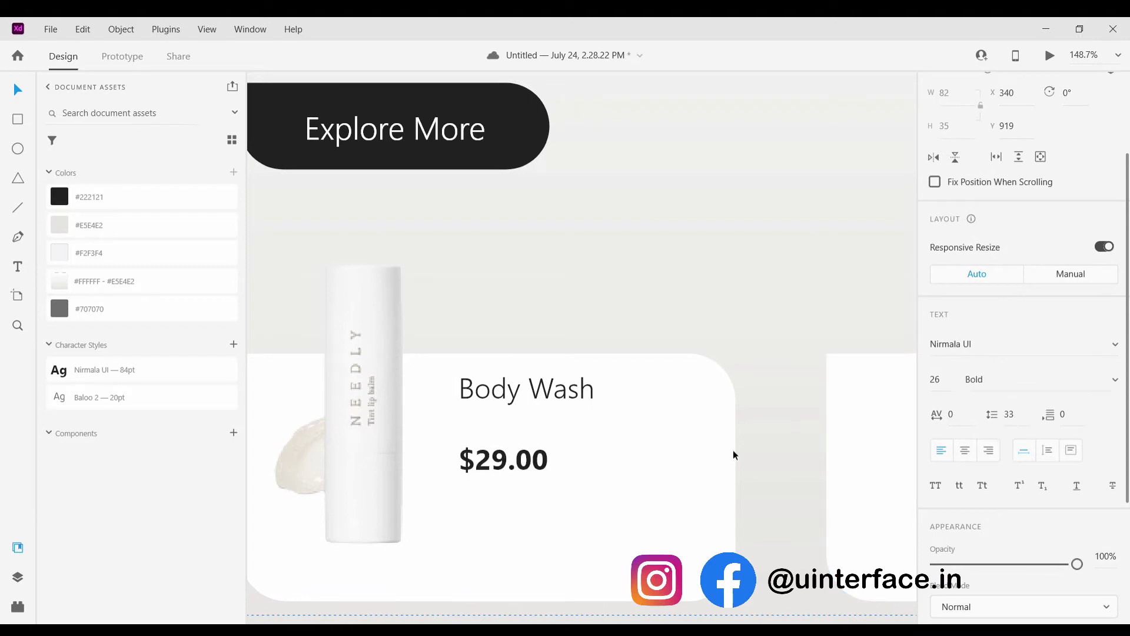
left_click_drag(505, 479, 536, 461)
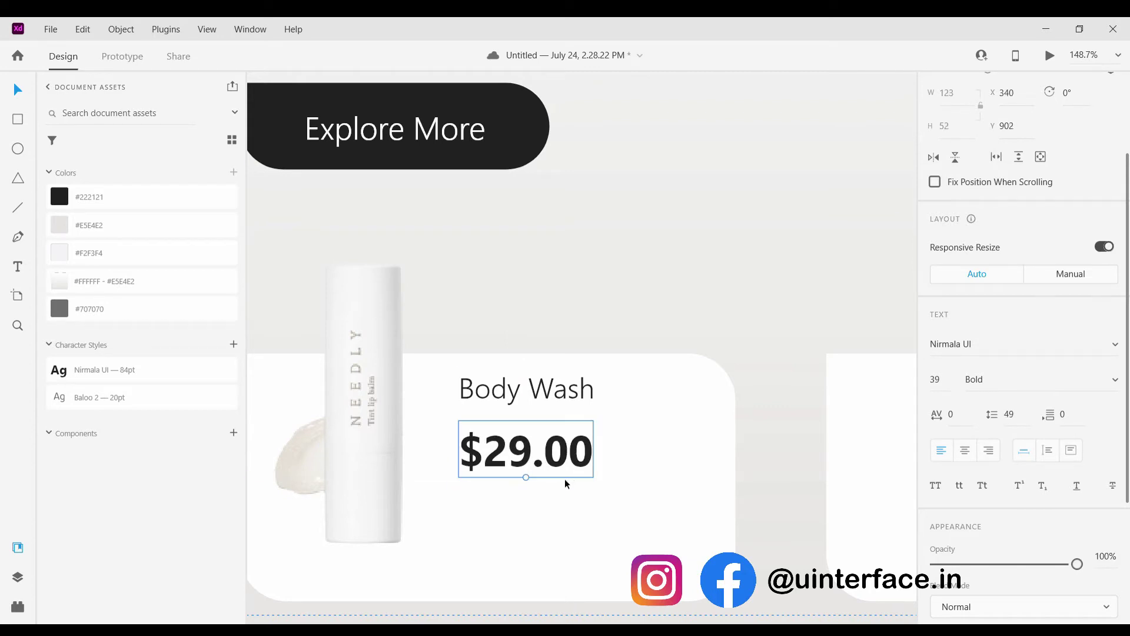
left_click(608, 510)
scroll(609, 514, "down", 5)
scroll(586, 494, "down", 1)
left_click(576, 469)
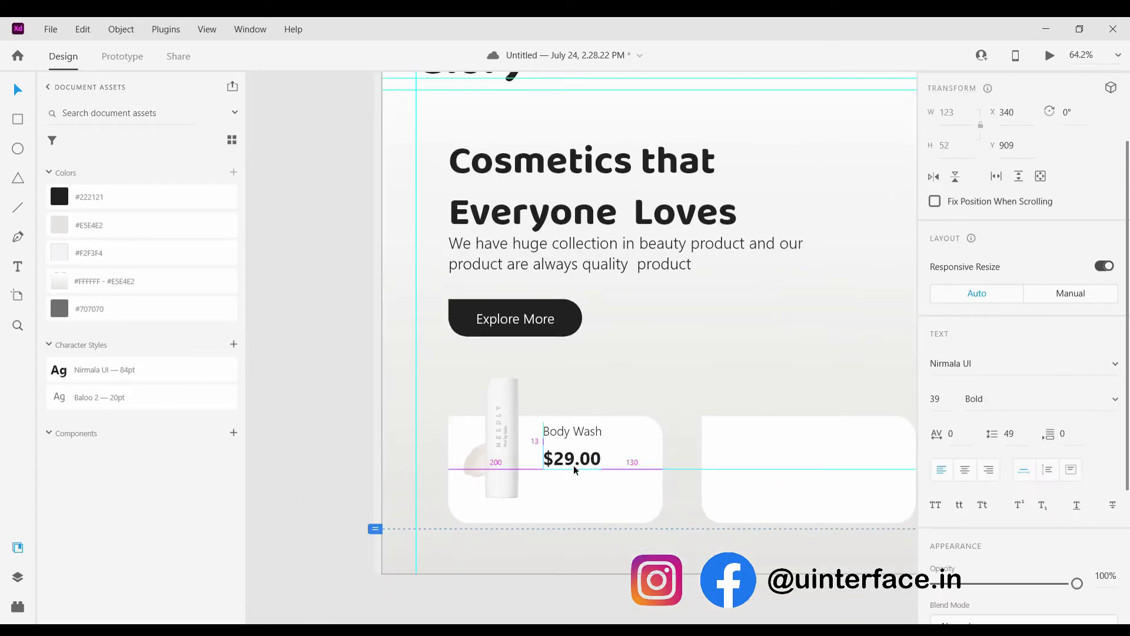
Duplicate the price below itself at X 345, Y 970 in size 36 and change the copy's text to "38%".
left_click(607, 357)
scroll(589, 466, "down", 2)
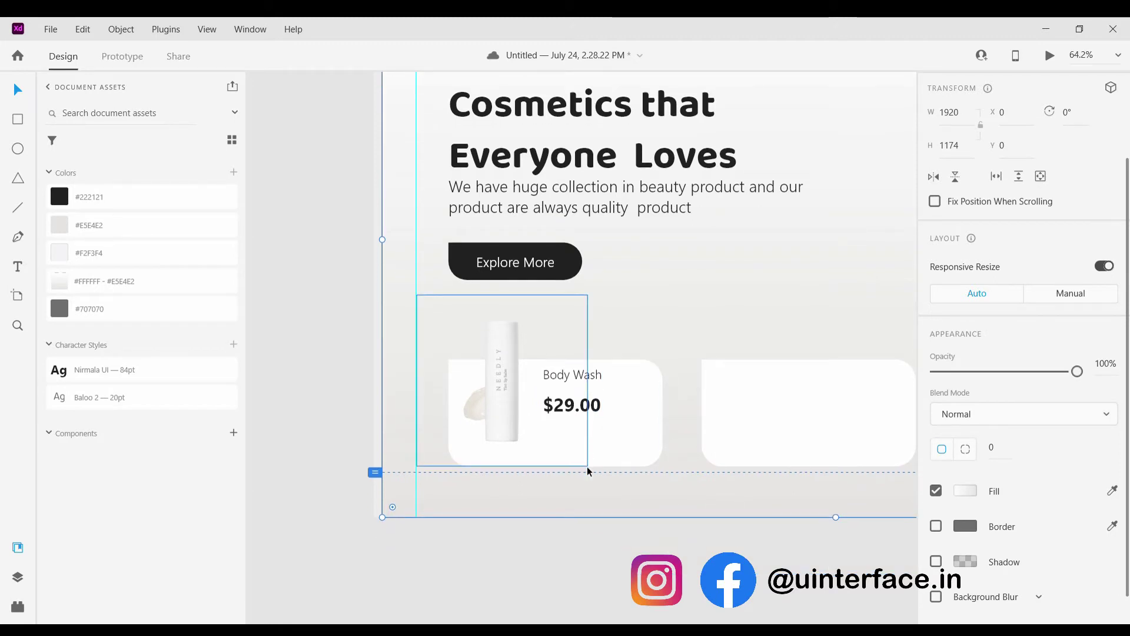
left_click(567, 414)
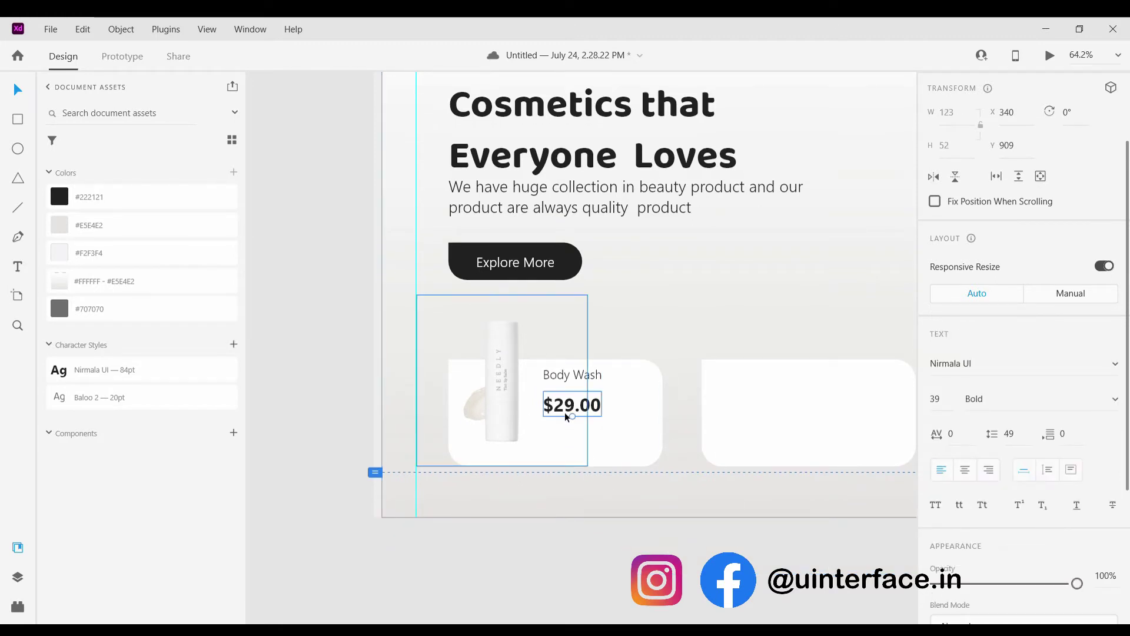
left_click_drag(566, 415, 574, 436)
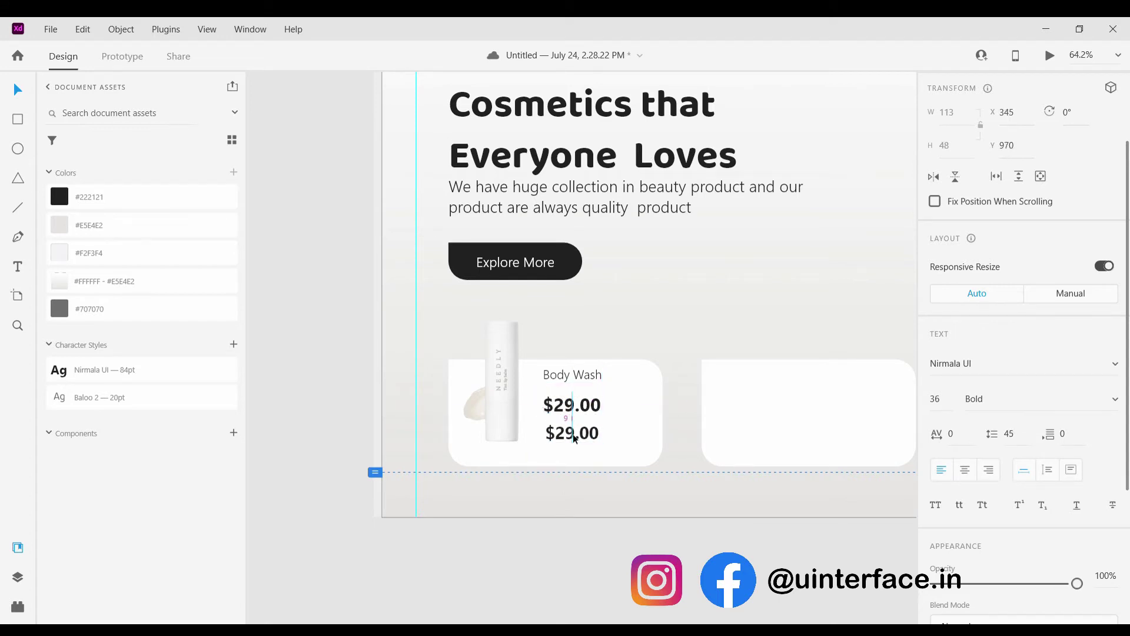
double_click(574, 437)
key("BackSpace")
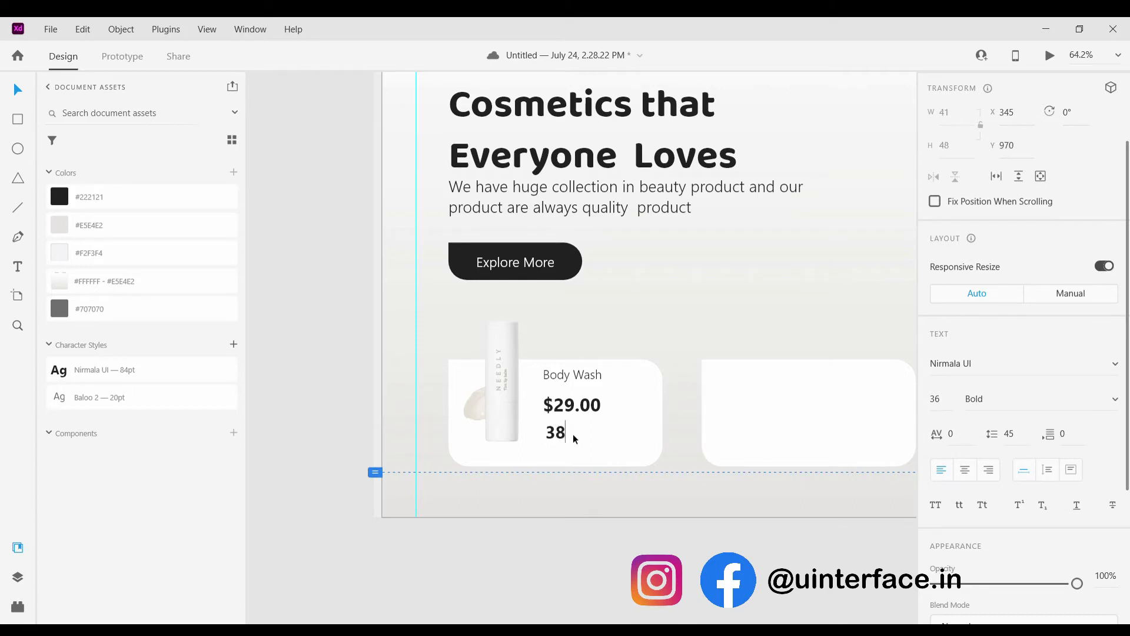
Change the 38% label from bold to a lighter font weight.
scroll(571, 431, "up", 5)
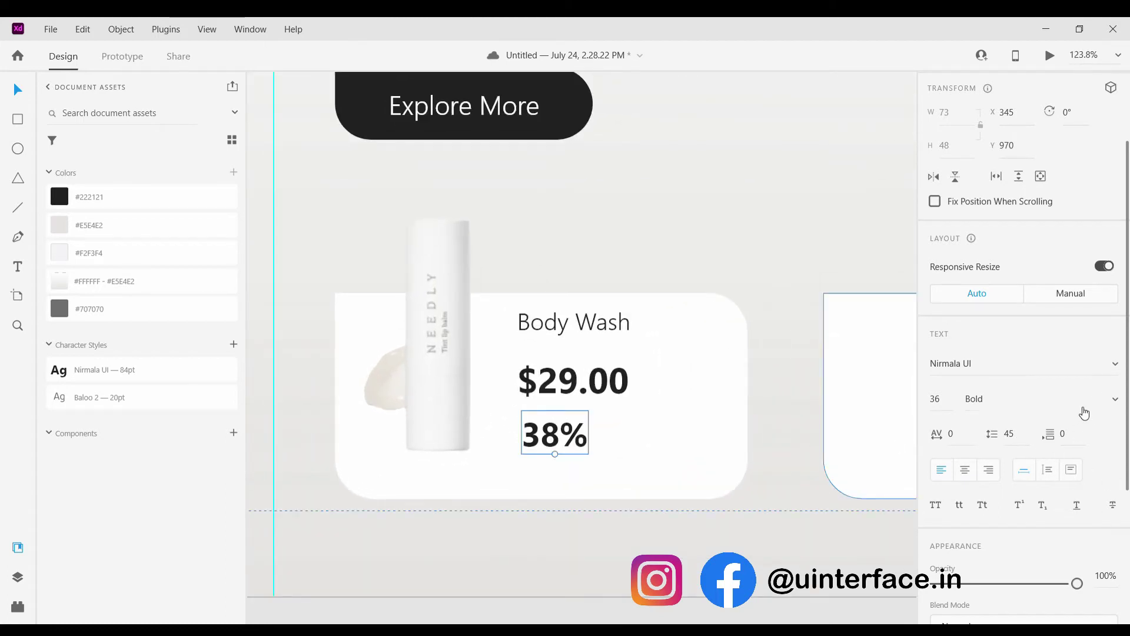
left_click(987, 376)
left_click(587, 504)
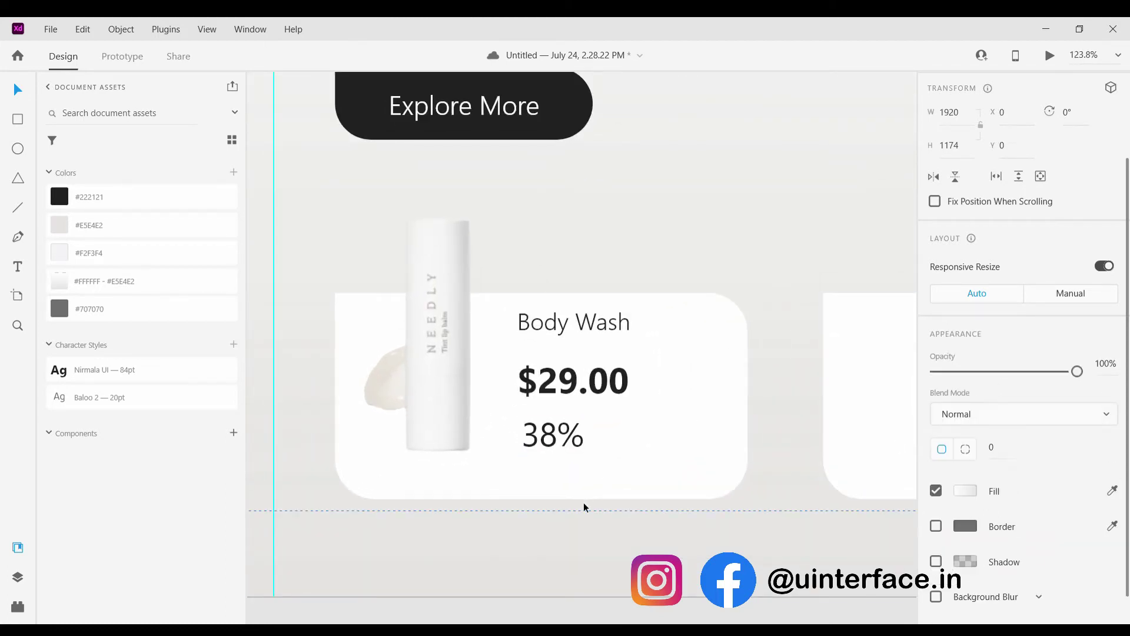
left_click(526, 498)
left_click(524, 502)
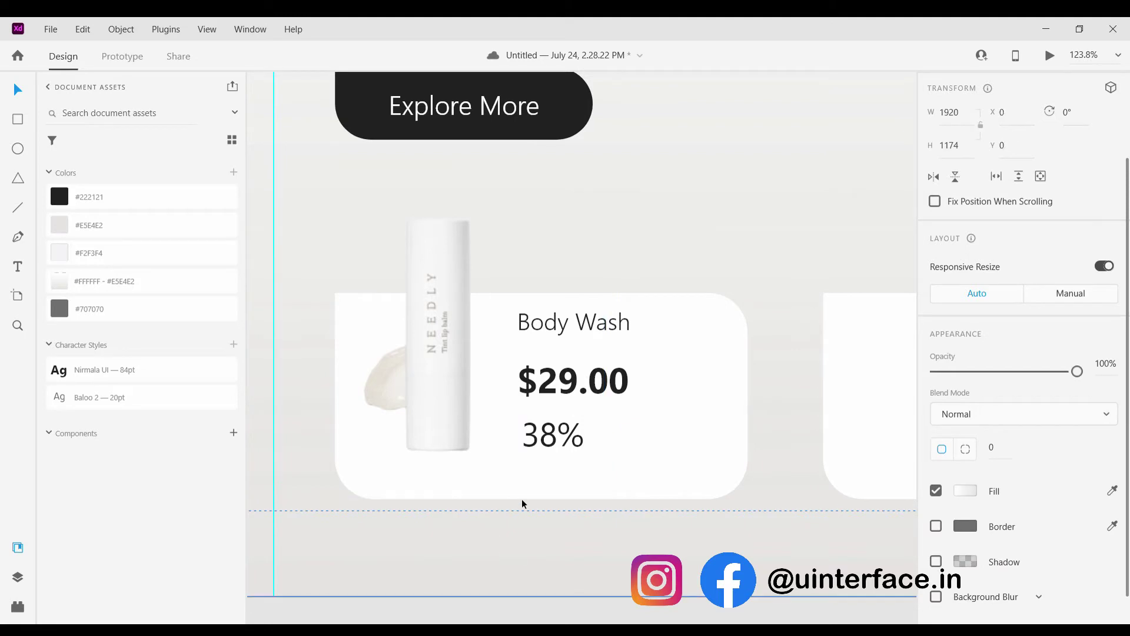
Search the Icons 4 Design plugin for "plus" and paste its solid plus-circle icon outside the artboard.
scroll(523, 503, "down", 5)
scroll(524, 503, "up", 3)
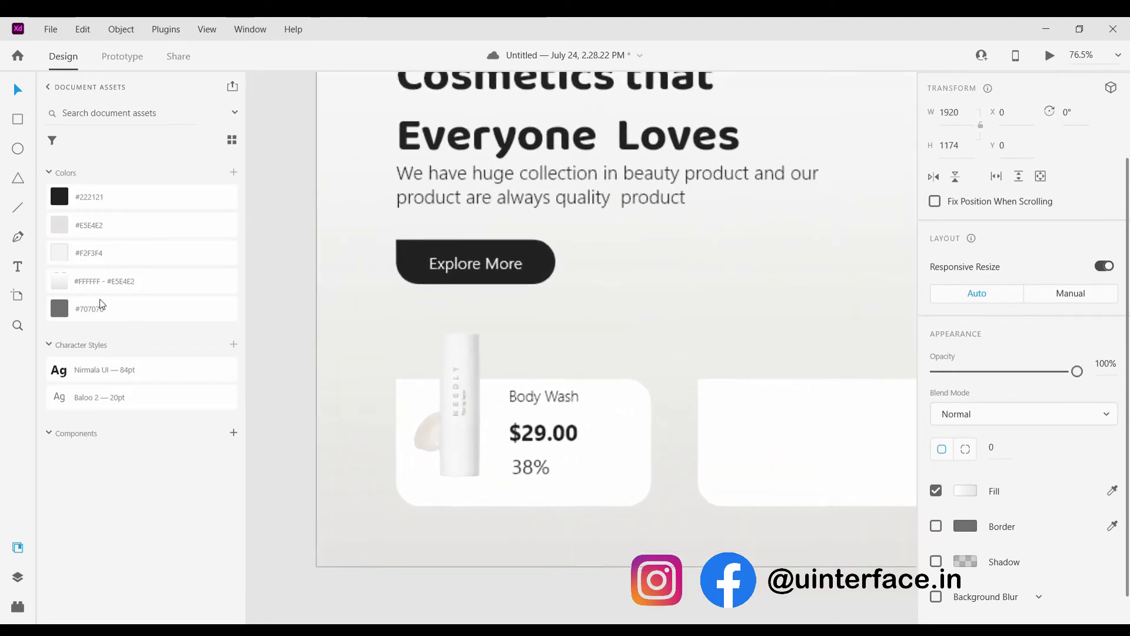
left_click(20, 607)
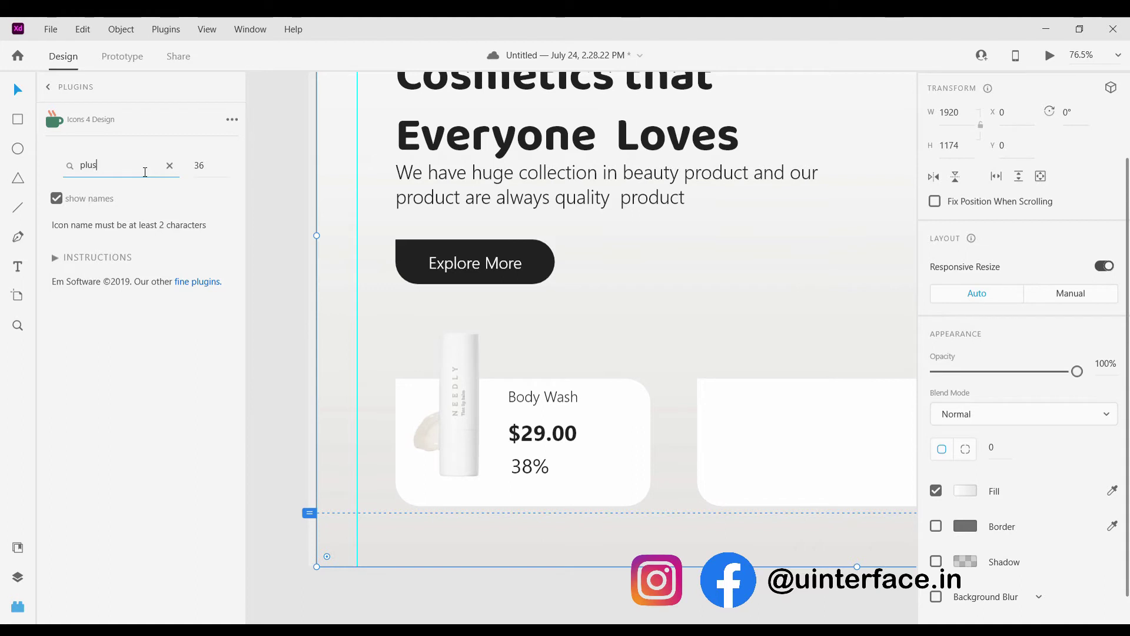
key("Return")
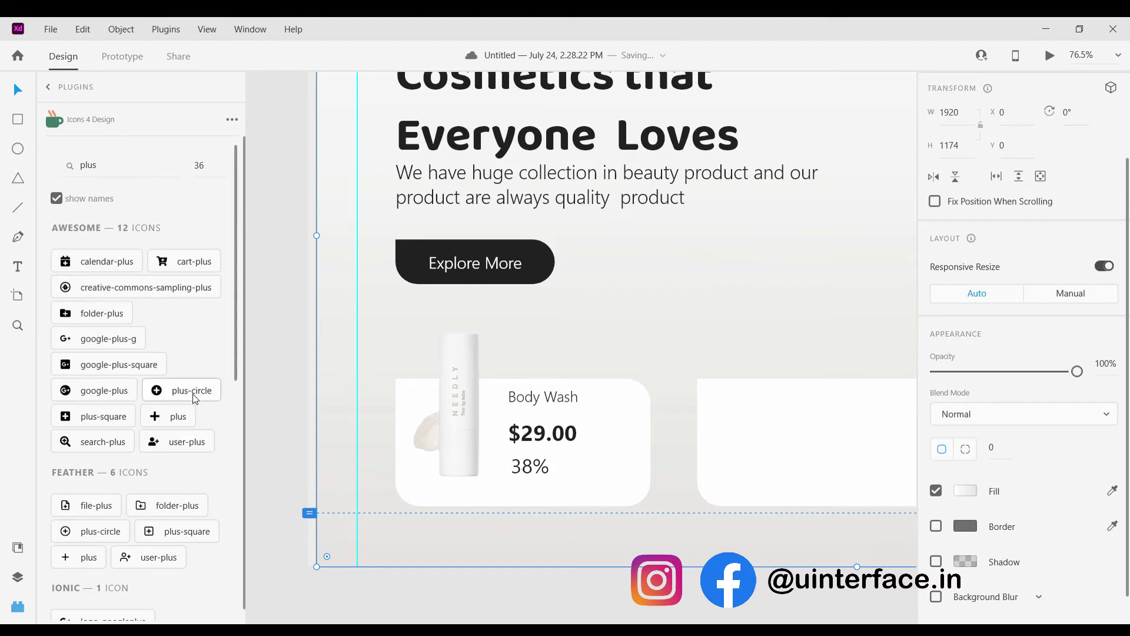
left_click(283, 419)
key("ctrl+v")
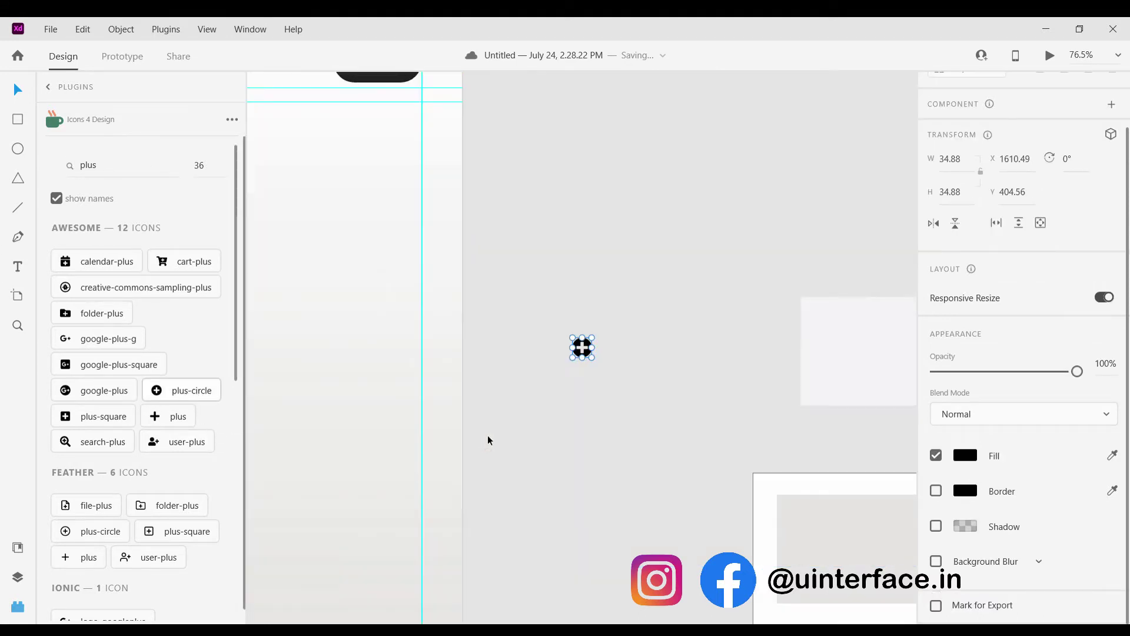
Move the plus-circle icon into the first card beside the 38% label and enlarge it to about 43 px.
scroll(574, 394, "down", 3)
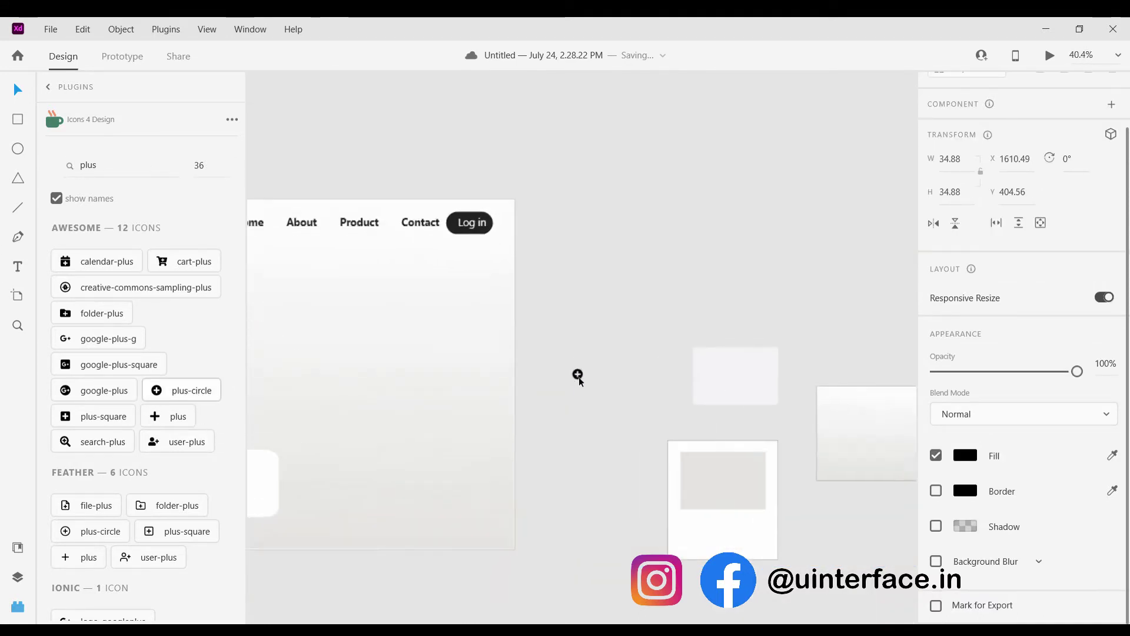
left_click(561, 398)
left_click_drag(585, 369, 427, 454)
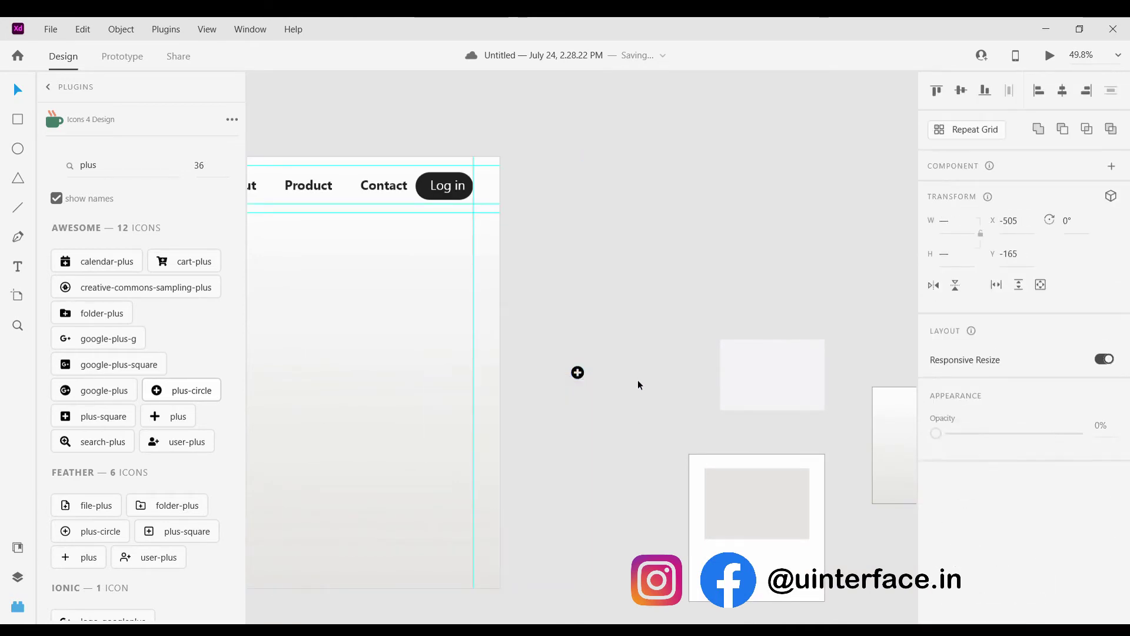
left_click_drag(578, 374, 382, 540)
scroll(380, 529, "up", 5)
scroll(382, 540, "down", 1)
scroll(382, 540, "down", 6)
left_click(417, 434)
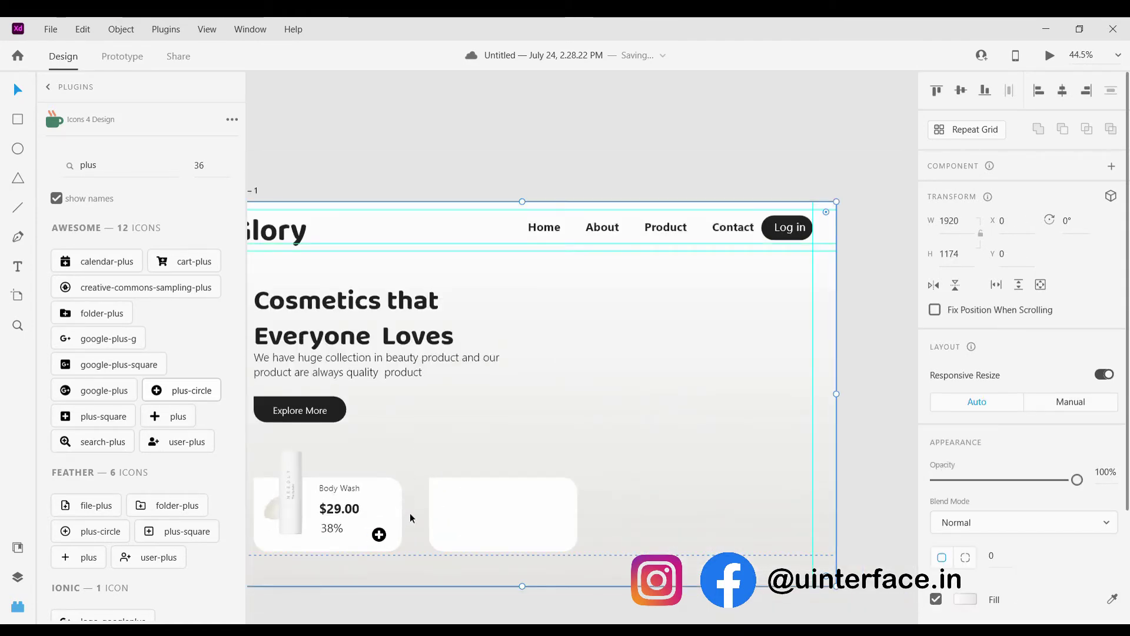
Nudge the plus-circle icon slightly upward to X 499.95, Y 984 in the first card's lower corner.
scroll(407, 513, "down", 2)
scroll(404, 510, "left", 1)
scroll(396, 483, "up", 3)
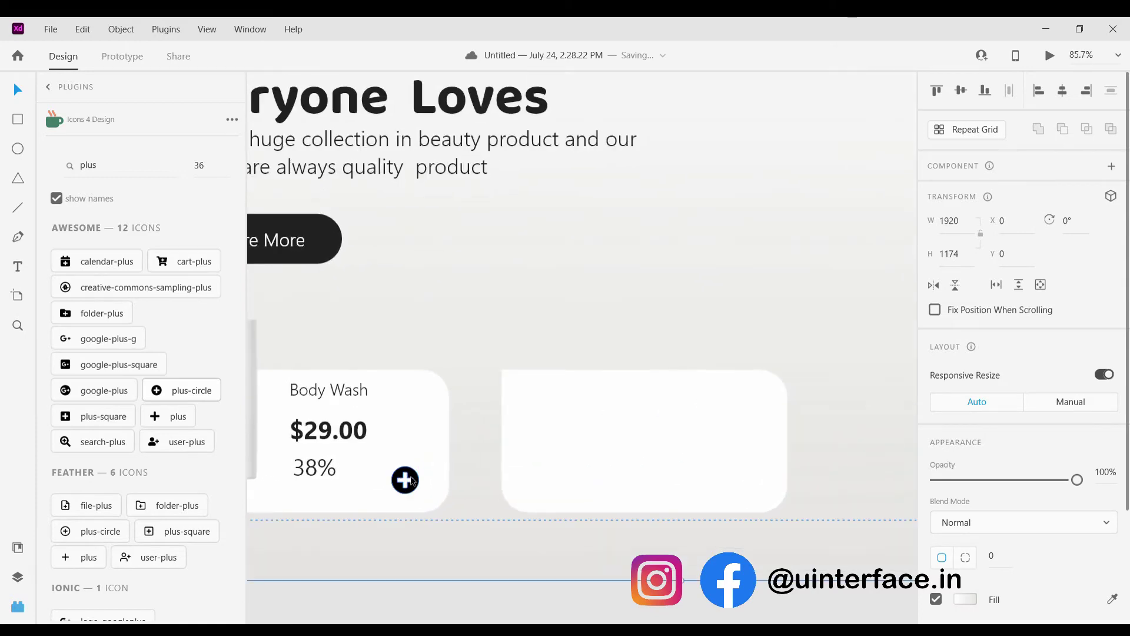
left_click_drag(411, 479, 410, 474)
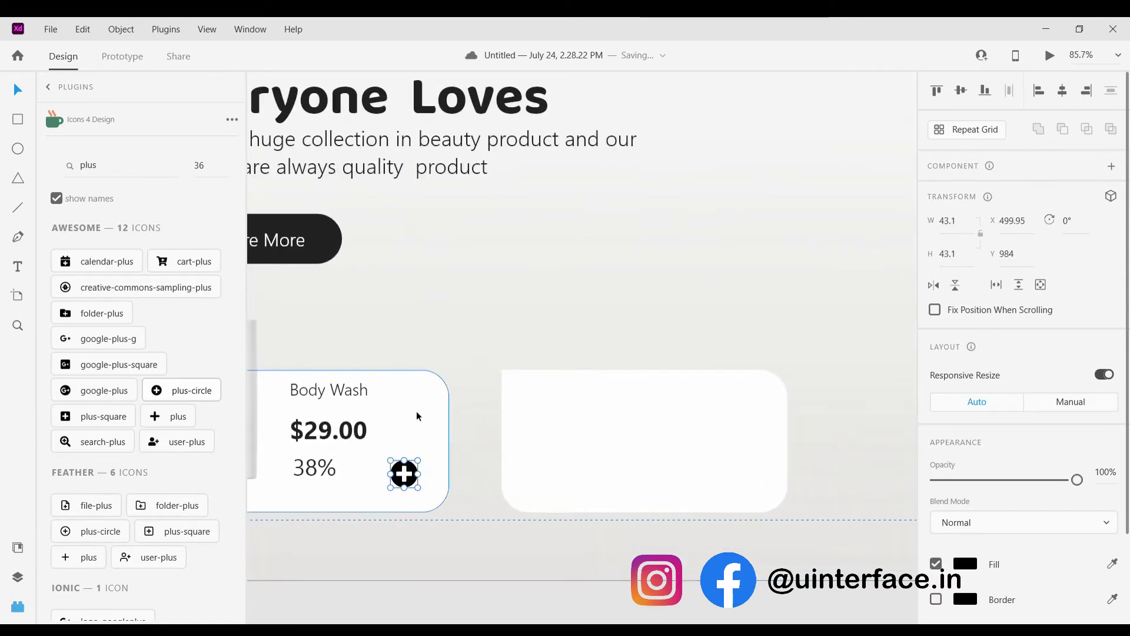
left_click(437, 355)
scroll(176, 412, "down", 3)
scroll(179, 517, "down", 3)
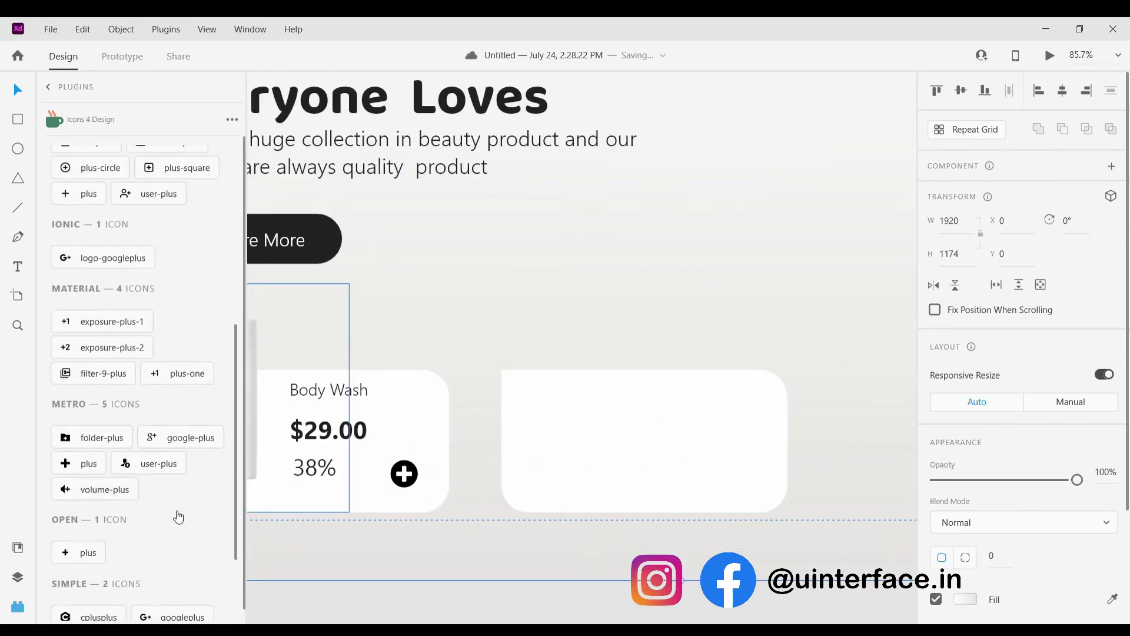
scroll(178, 517, "down", 2)
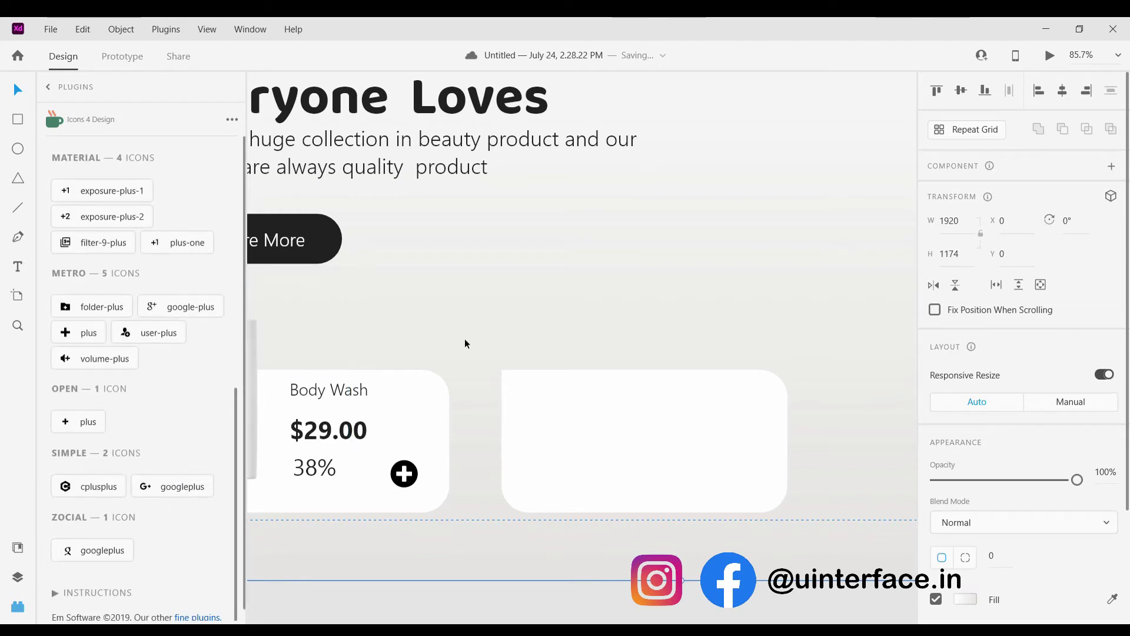
Duplicate the Body Wash label onto the empty second card at X 857, Y 861.
scroll(465, 338, "left", 2)
left_click(391, 395)
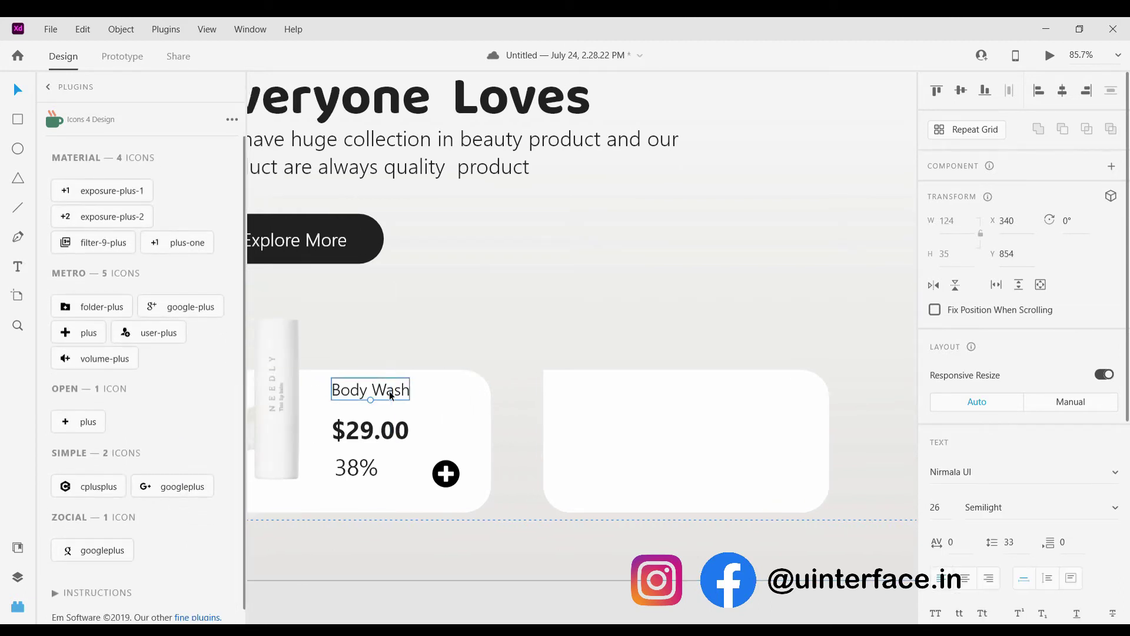
left_click_drag(392, 396, 715, 395)
scroll(715, 395, "down", 5)
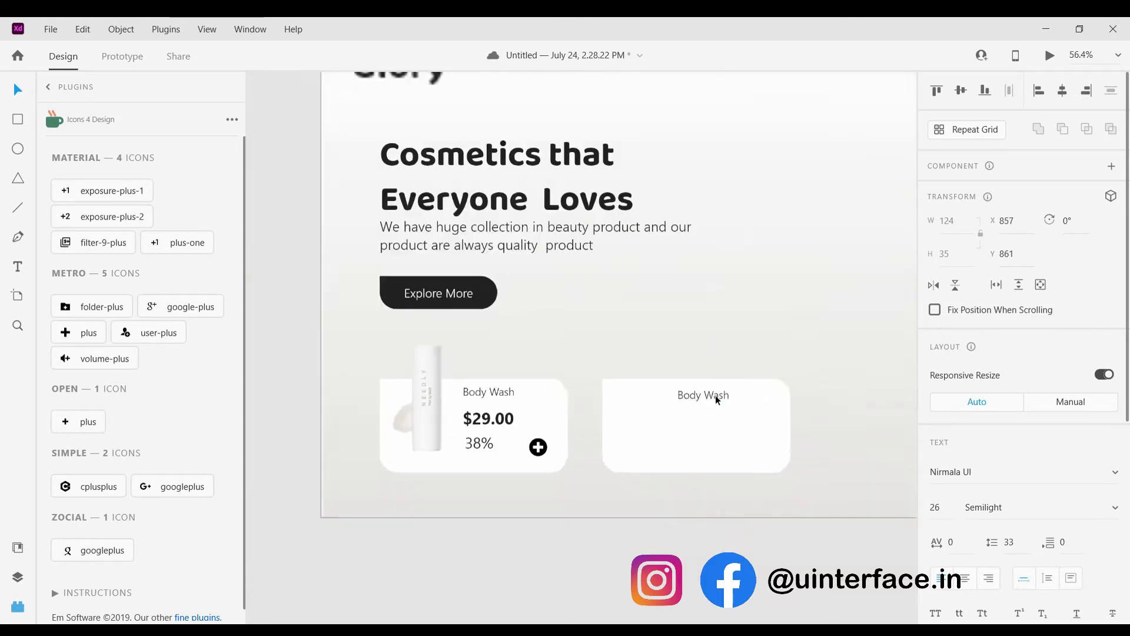
Delete the empty second card and the Body Wash label copy on it.
left_click(691, 419)
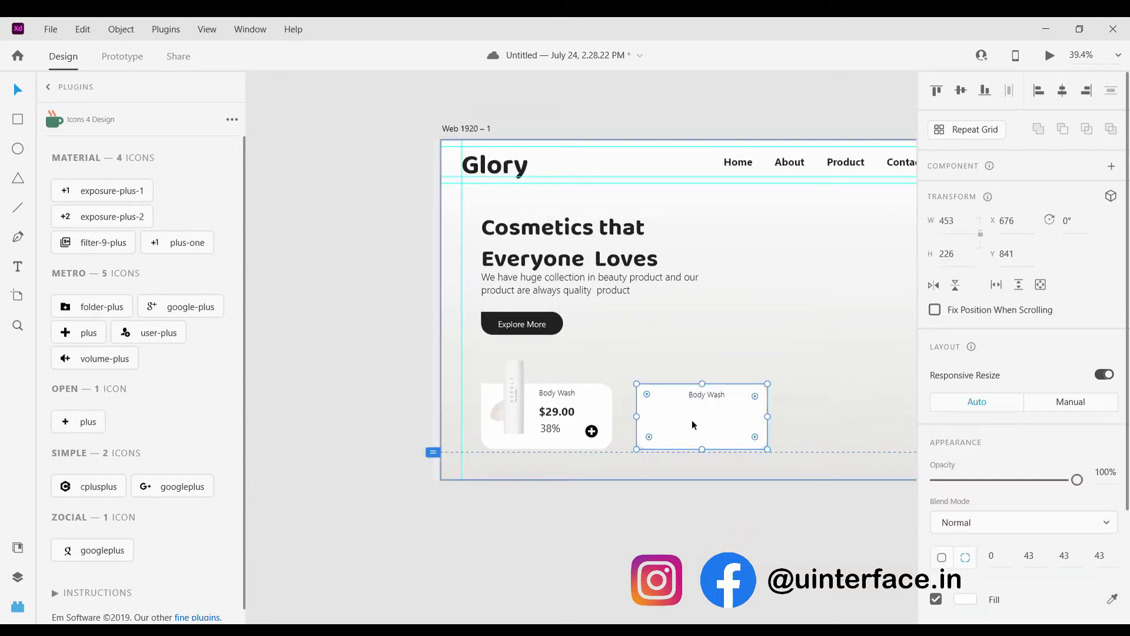
key("Delete")
left_click(709, 394)
key("Delete")
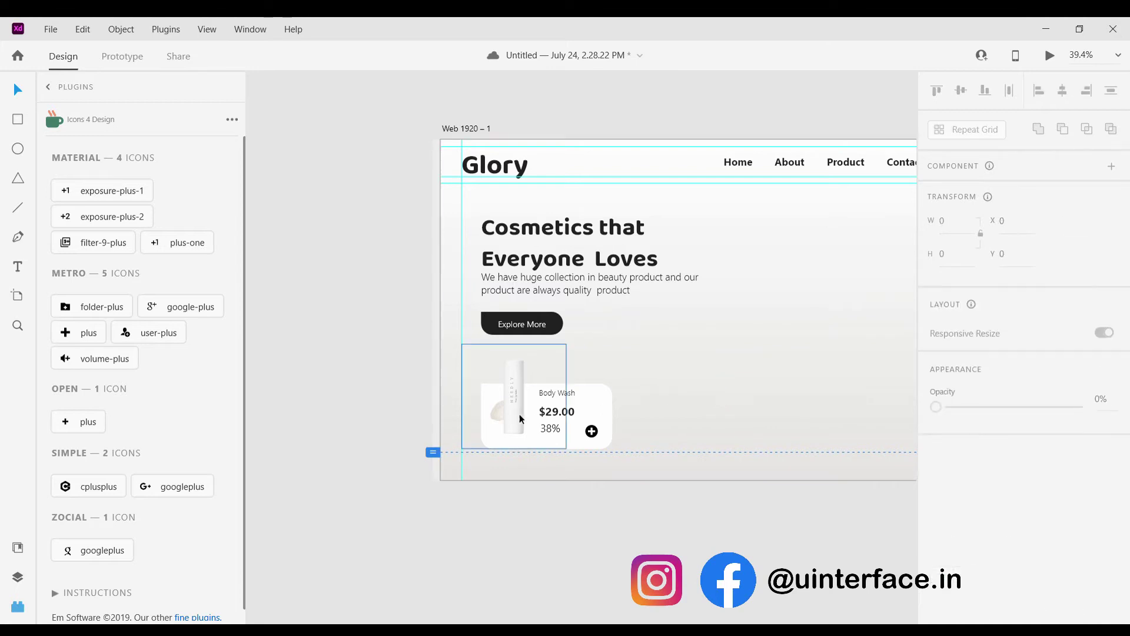
Group the first card's background, lip balm image, Body Wash label and price, and duplicate the group beside it at X 593, Y 704.
left_click(554, 406)
left_click(499, 391, "shift")
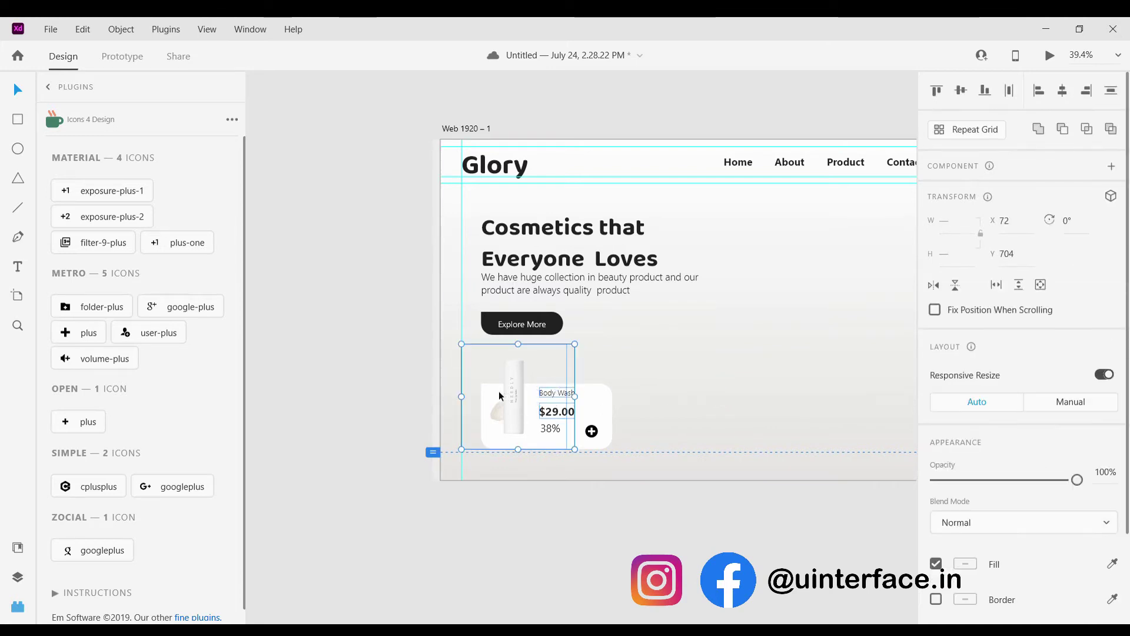
left_click(598, 412, "shift")
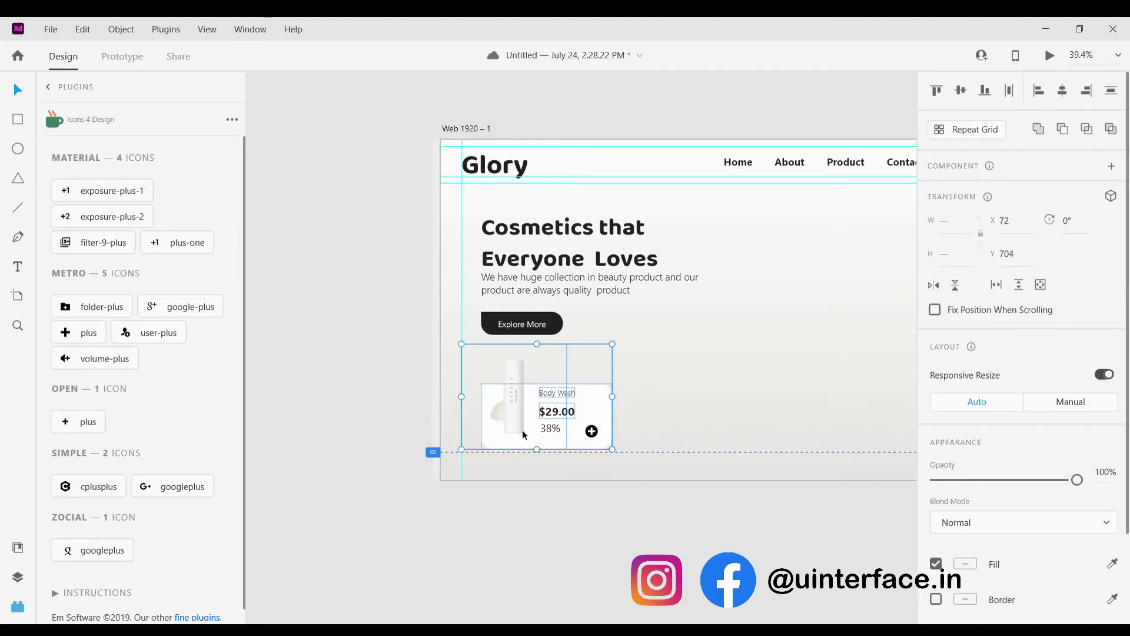
key("ctrl+g")
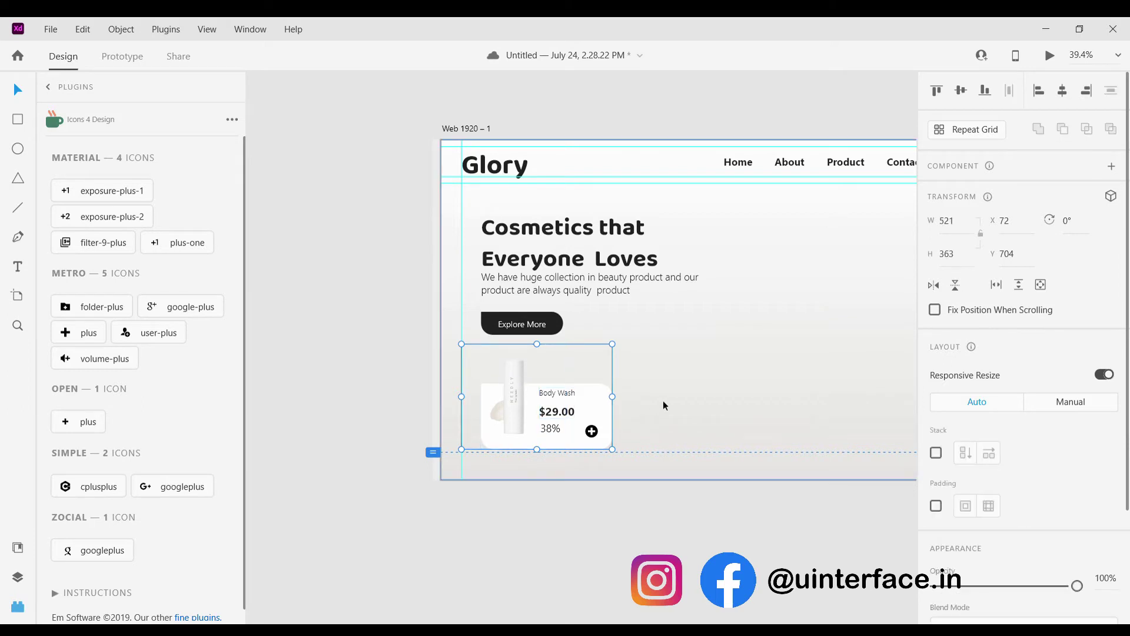
left_click_drag(590, 406, 738, 399)
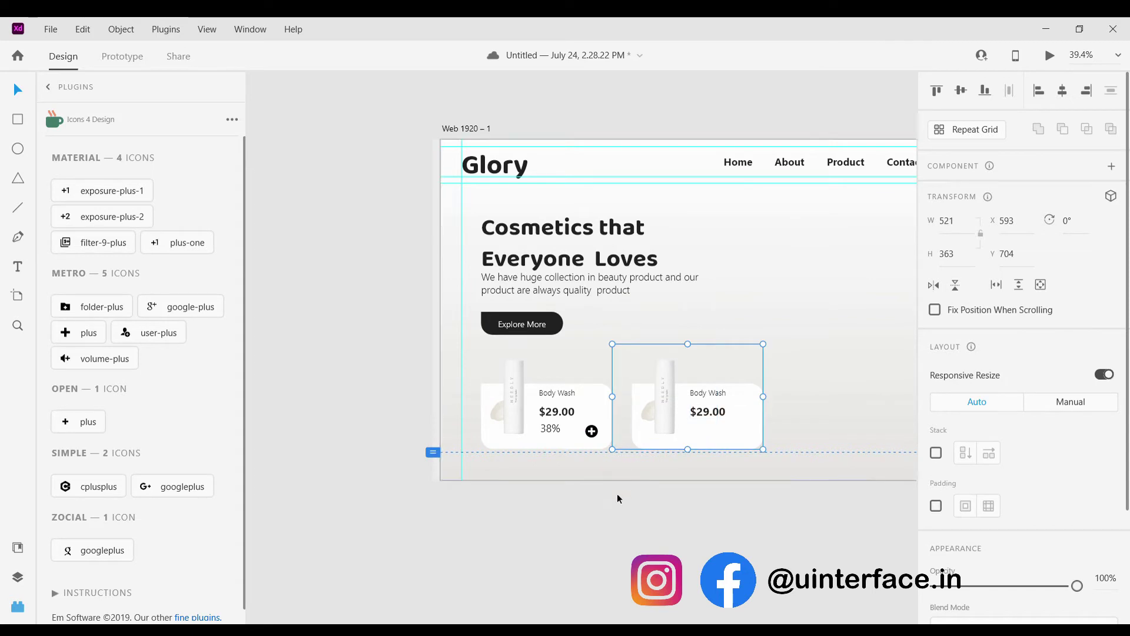
left_click(592, 432)
double_click(592, 432)
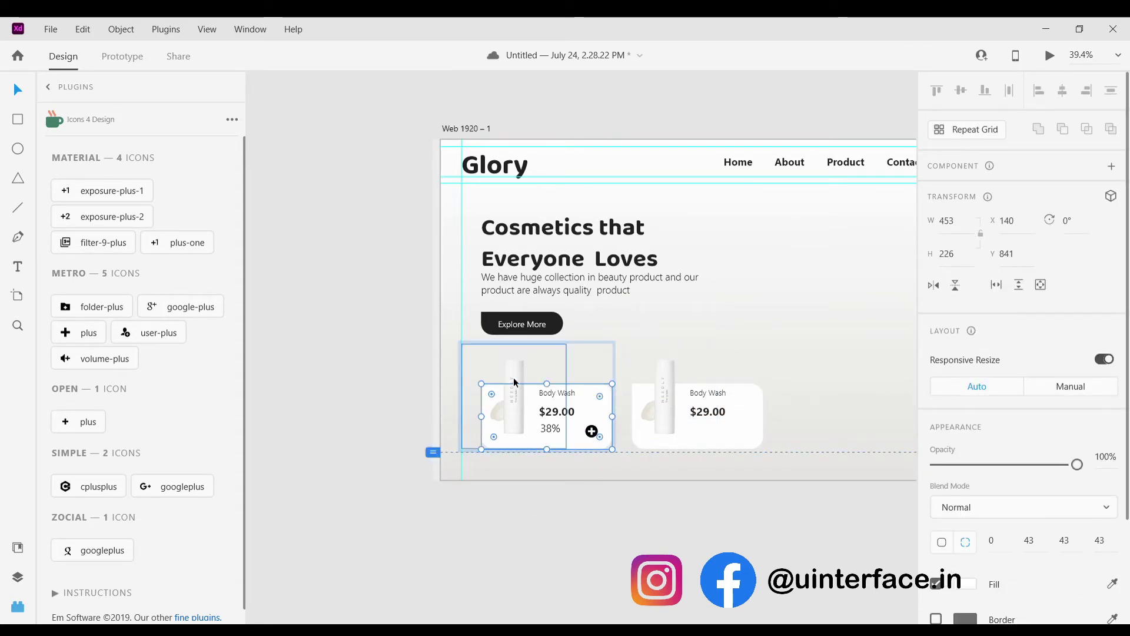
left_click(514, 378)
left_click(548, 502)
left_click(531, 401)
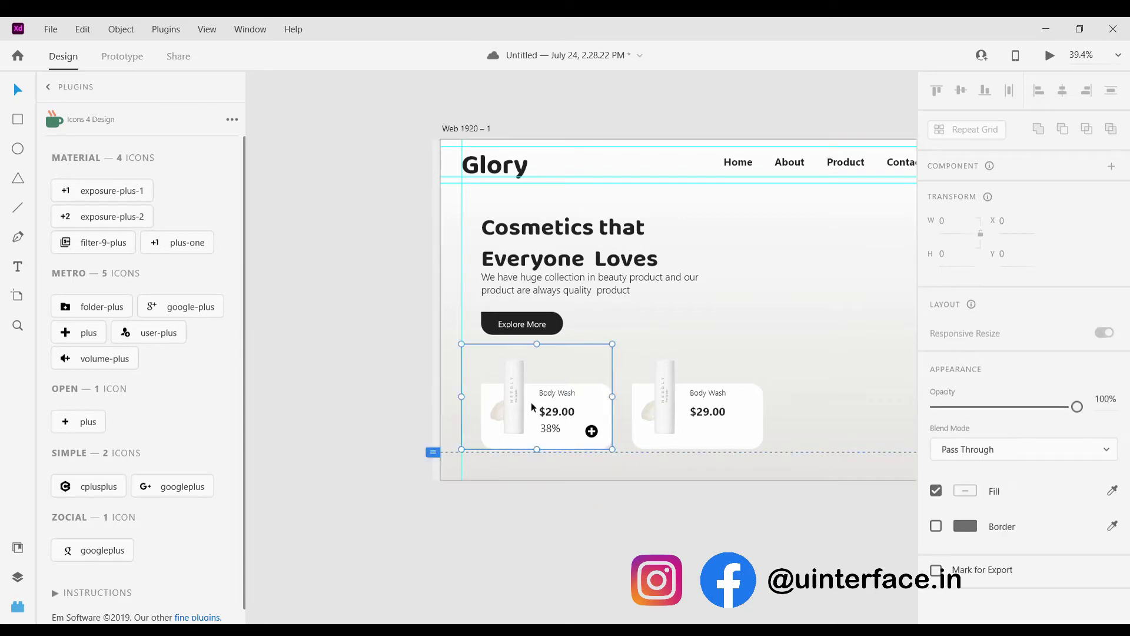
scroll(592, 433, "up", 5)
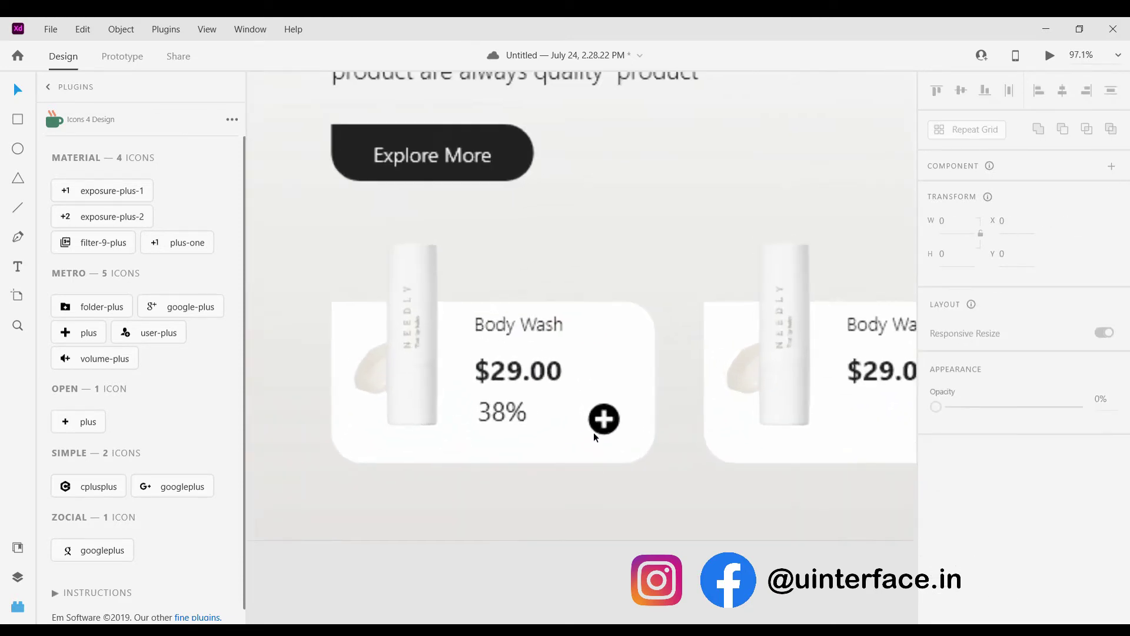
double_click(606, 419)
left_click_drag(603, 423, 703, 415)
key("ctrl+z")
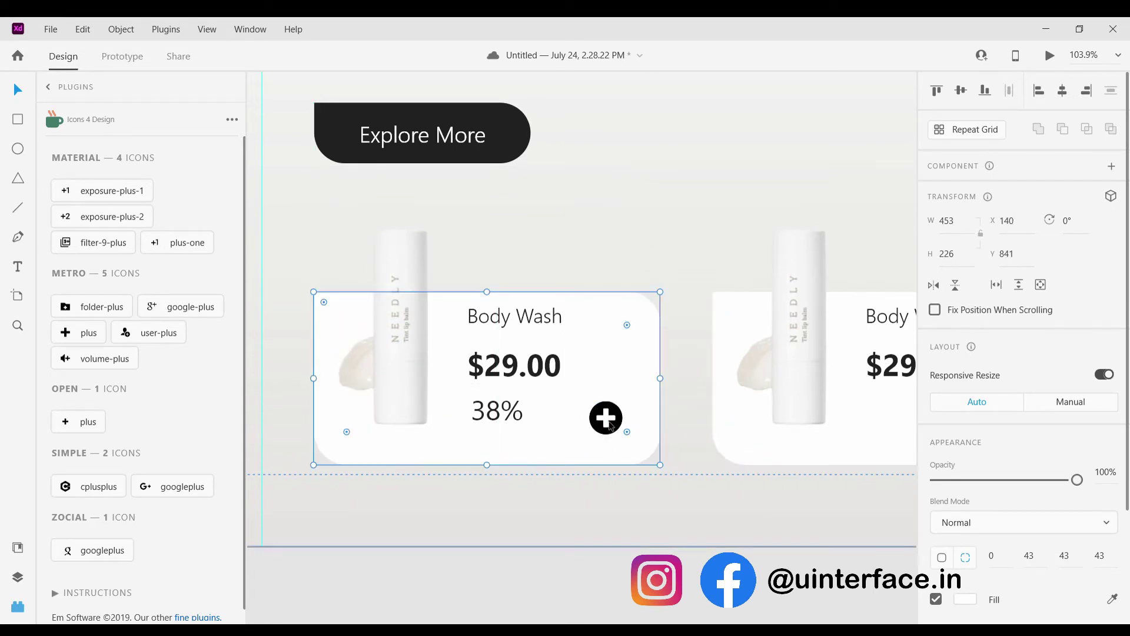
Duplicate the plus-circle icon from the first card onto the second card's lower corner at X 1022.95, Y 984.
left_click(584, 519)
double_click(610, 428)
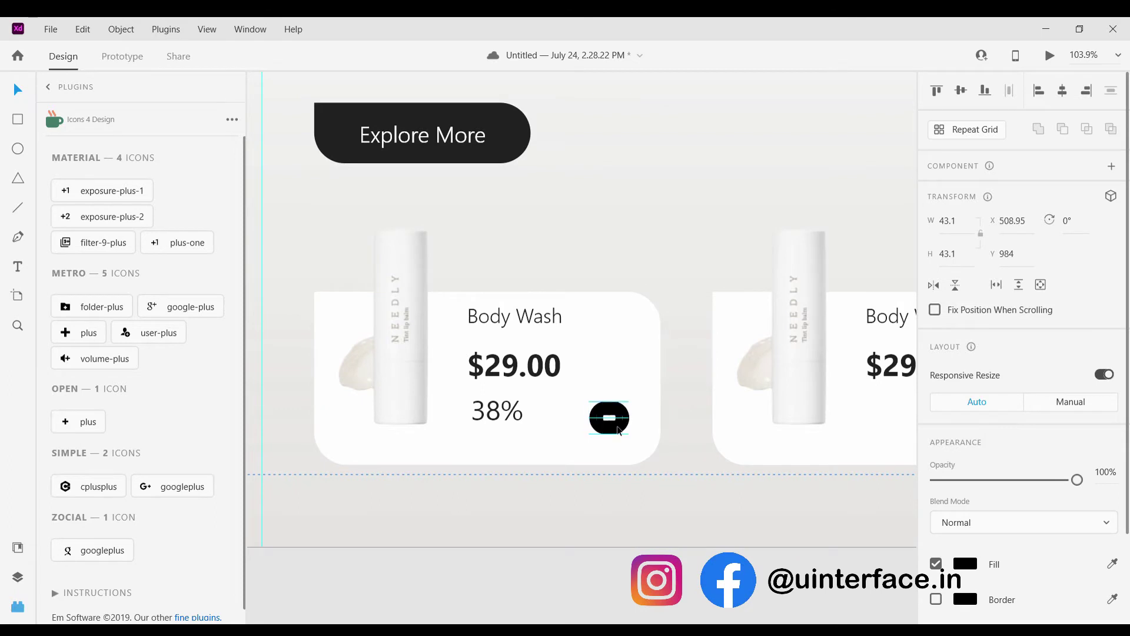
left_click_drag(610, 430, 757, 433)
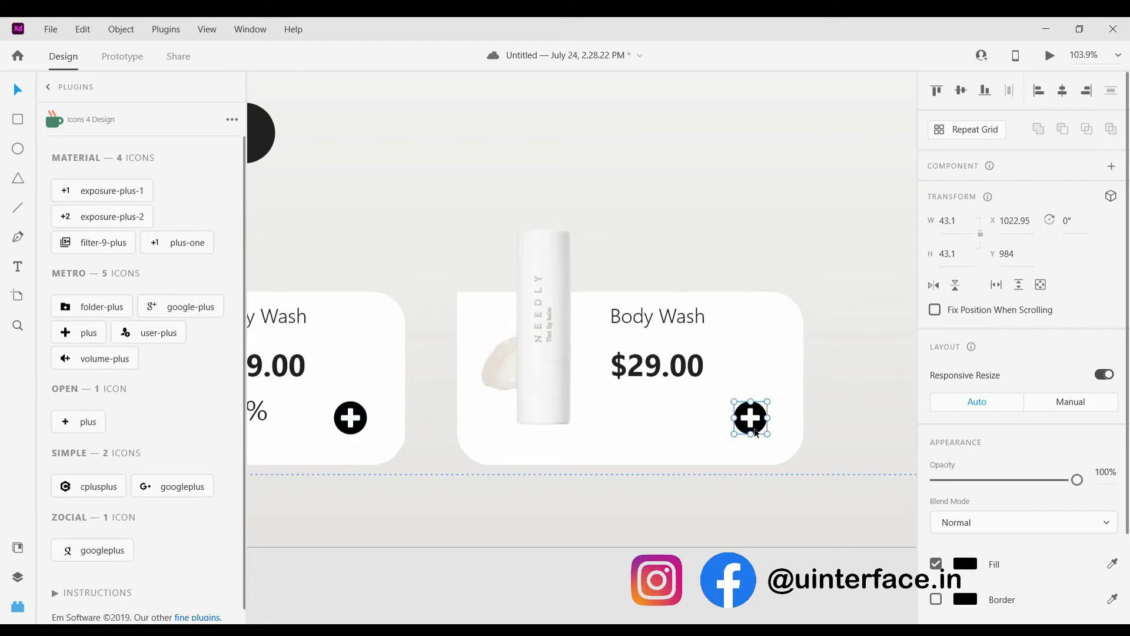
Try to copy the first card's 38% label and paste it into the second card.
scroll(530, 353, "left", 5)
left_click(383, 415)
key("ctrl+c")
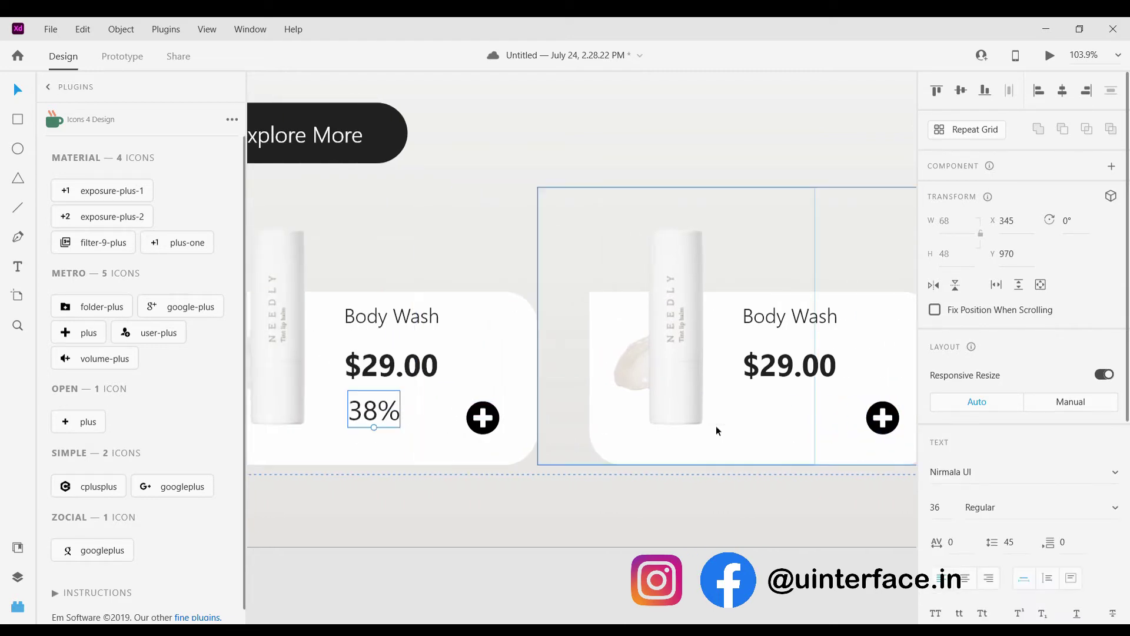
left_click(775, 429)
key("ctrl+v")
left_click(775, 426)
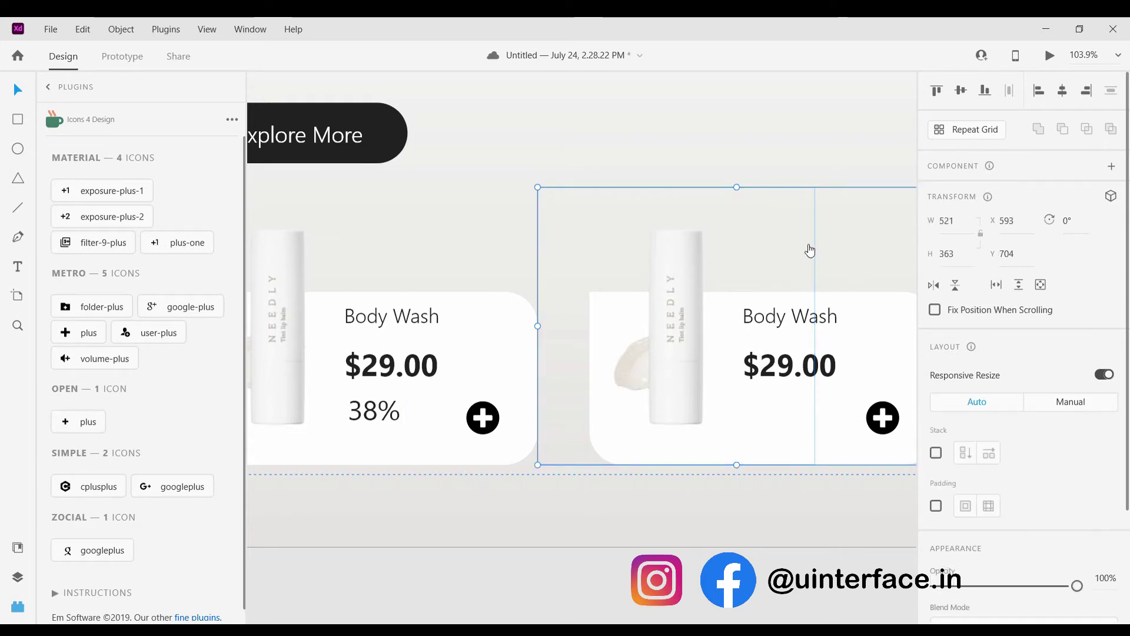
double_click(731, 383)
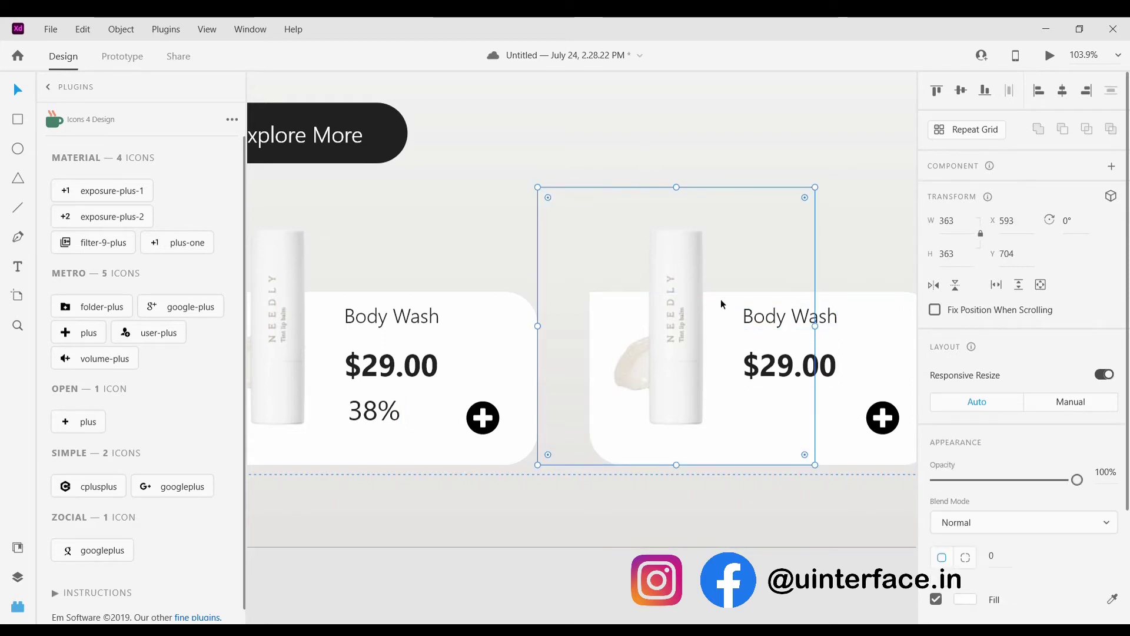
Align the first card's 38% label with its price at X 340, Y 968, and duplicate it onto the second card below the price.
left_click(371, 413)
double_click(377, 415)
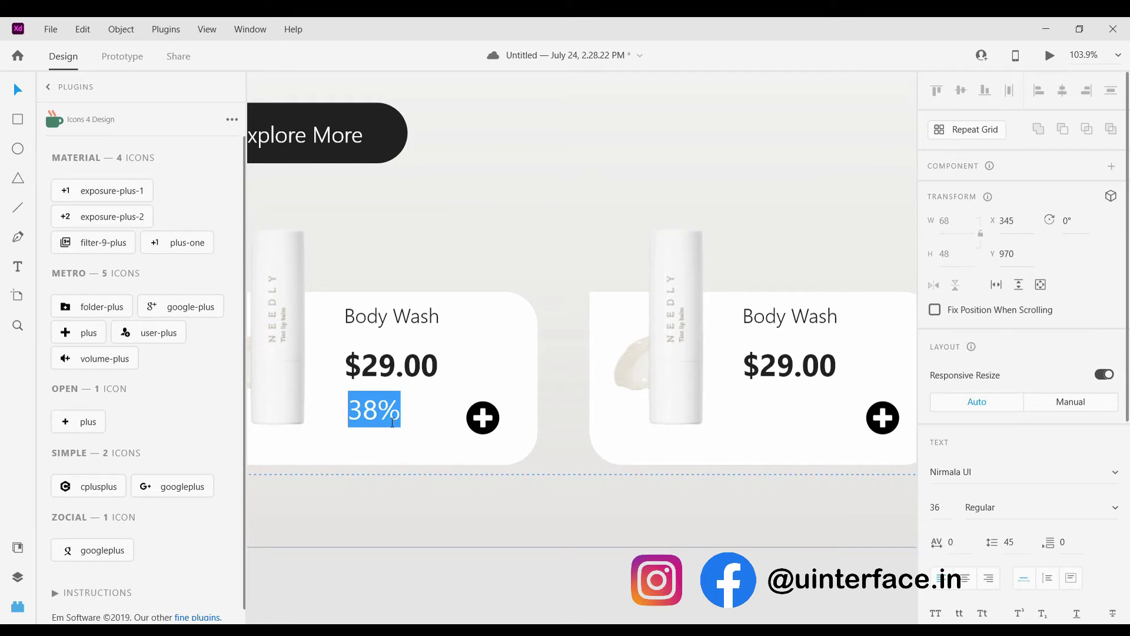
key("Escape")
left_click_drag(376, 414, 373, 417)
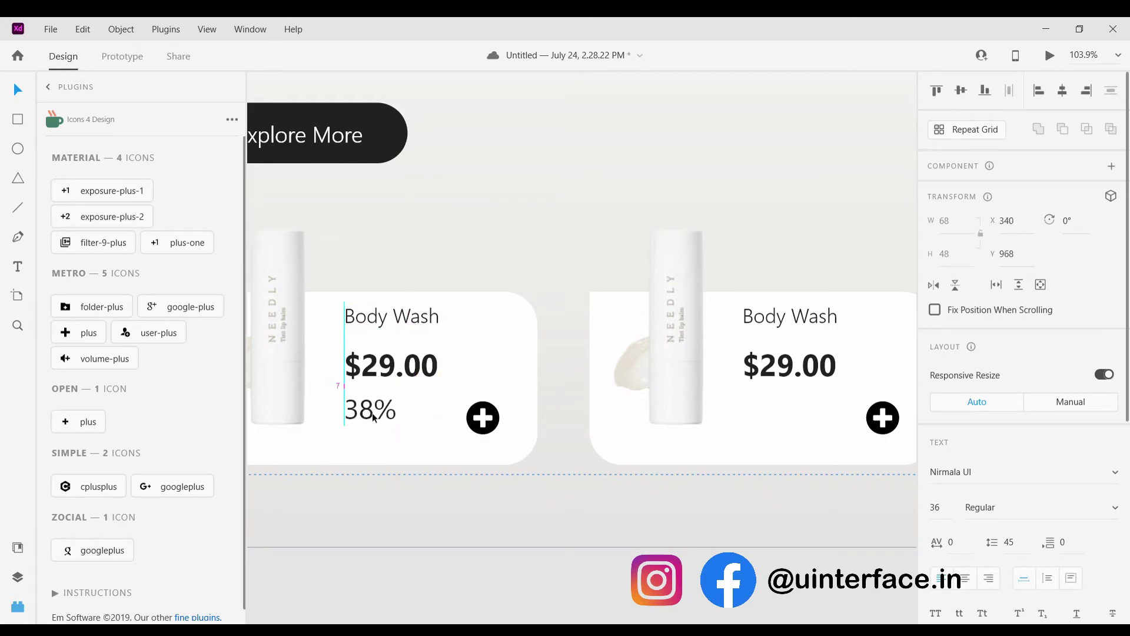
left_click(390, 500)
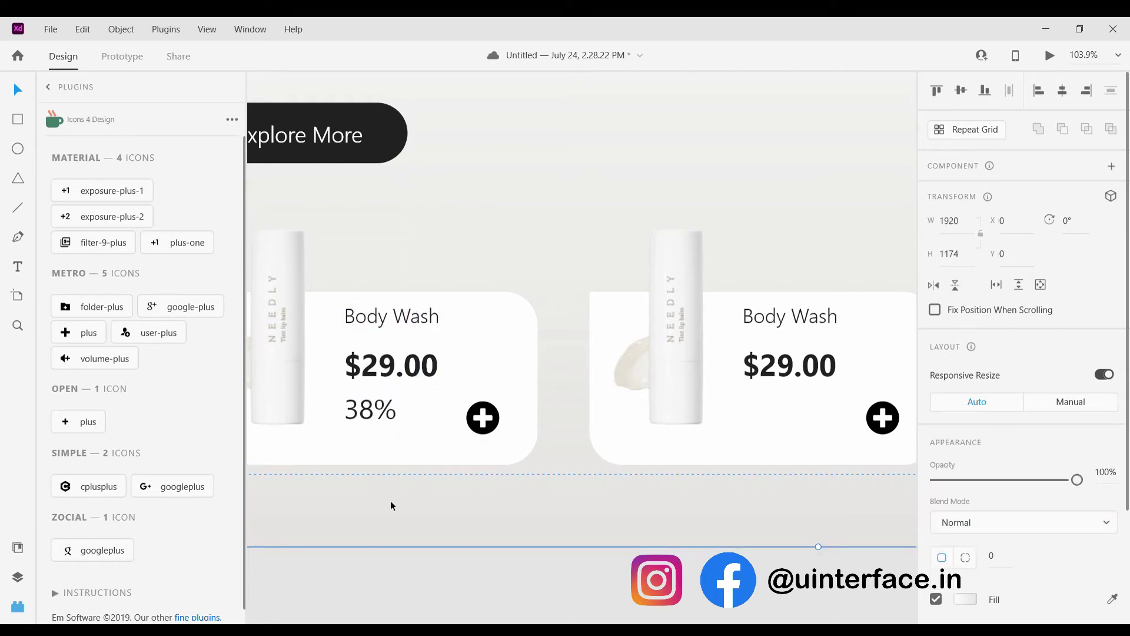
left_click_drag(345, 422, 759, 414)
Delete the lip balm image from the second card.
left_click(613, 217)
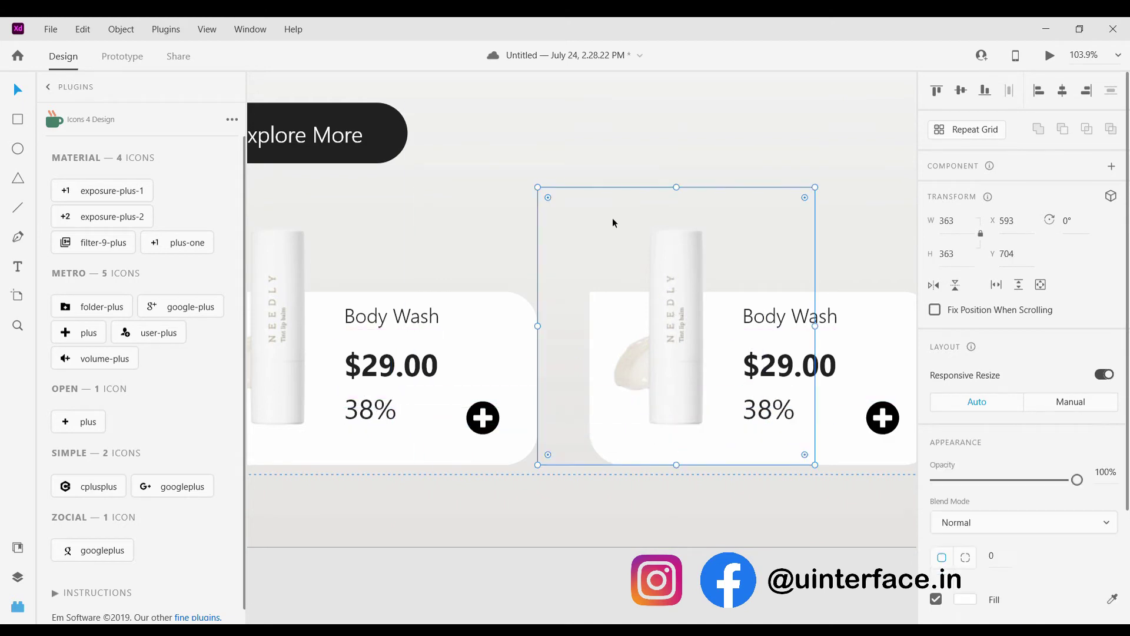
scroll(613, 218, "down", 7)
scroll(616, 319, "up", 3)
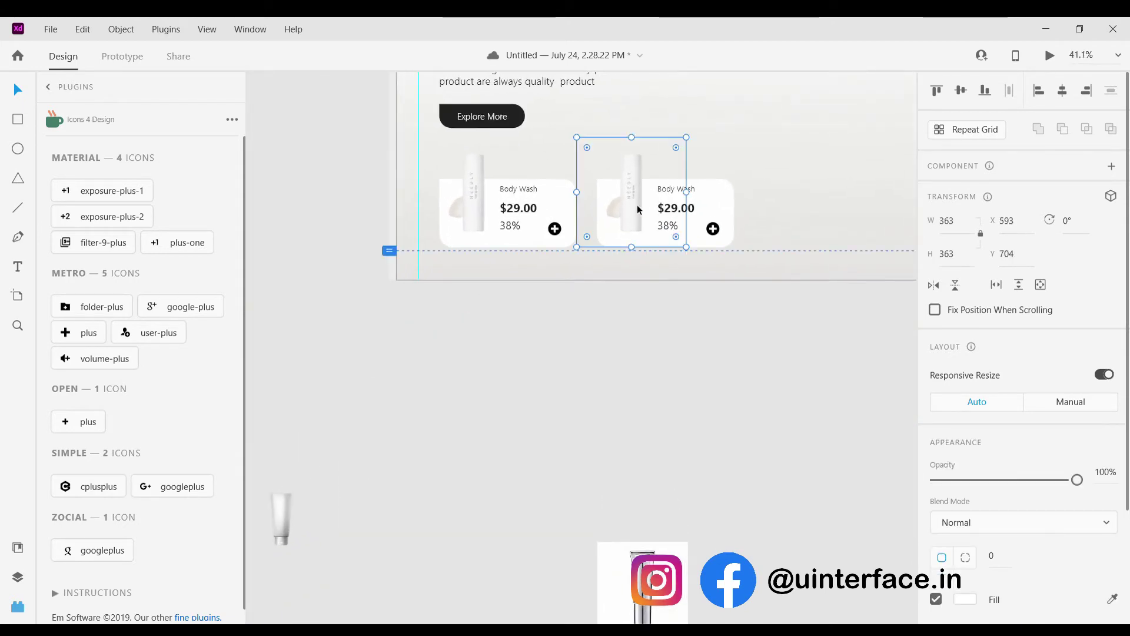
key("Delete")
Move the large silver tube image aside and place the small plain tube image on the second card at X 597, Y 761.
scroll(377, 456, "left", 2)
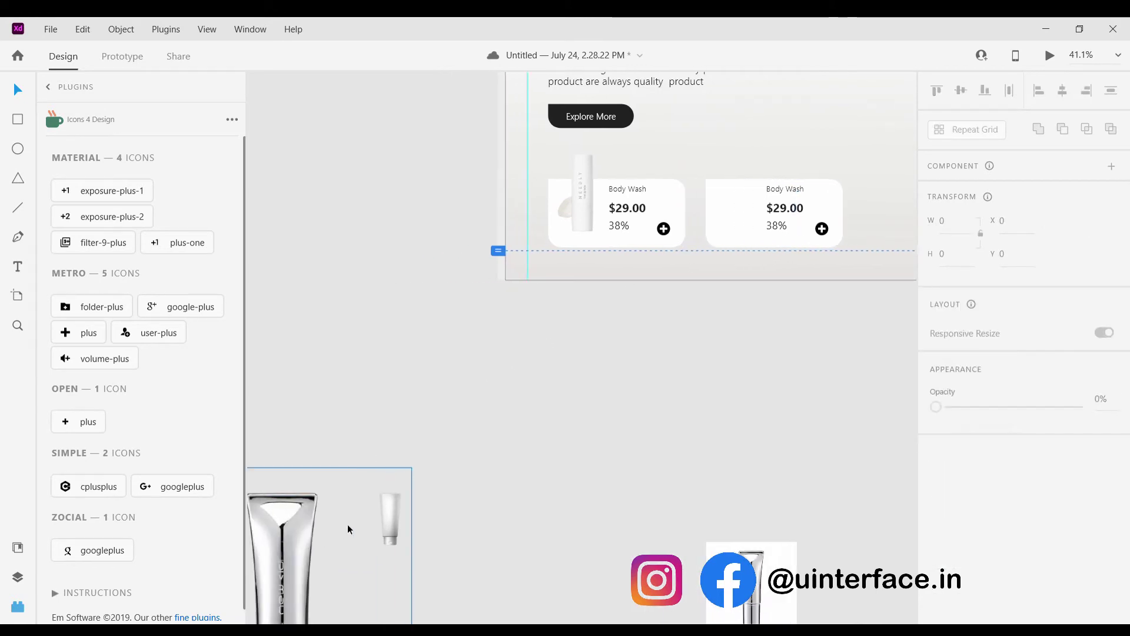
left_click_drag(423, 517, 217, 532)
scroll(530, 522, "left", 2)
left_click_drag(532, 521, 776, 206)
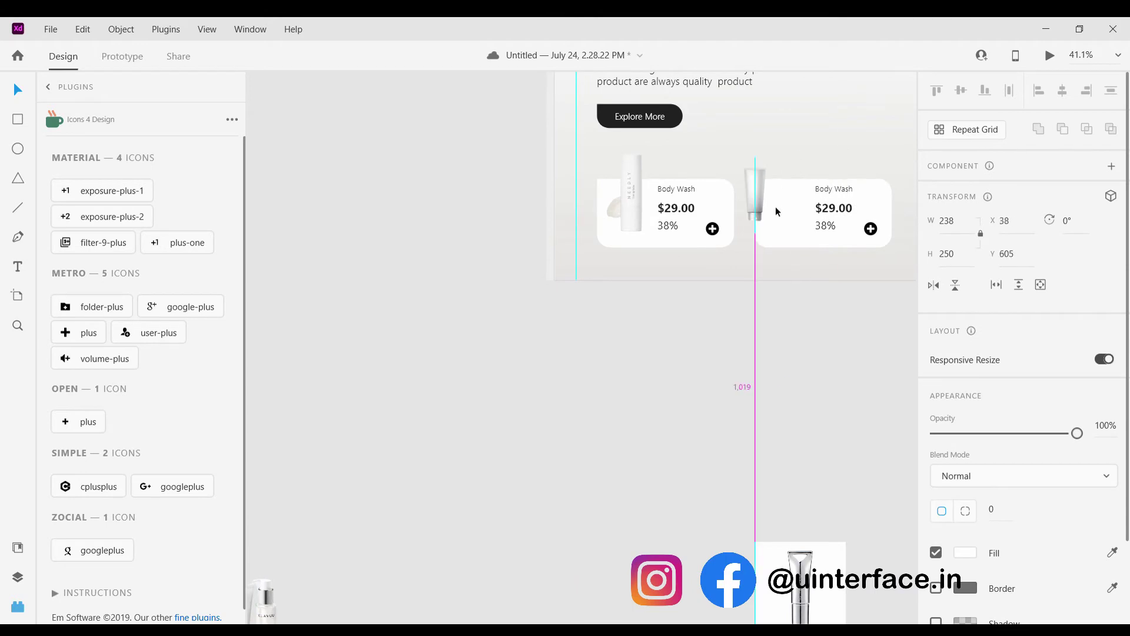
Enlarge the second card's tube image to 298 by 313 and position it at X 597, Y 754.
scroll(775, 206, "up", 10)
scroll(768, 175, "down", 10)
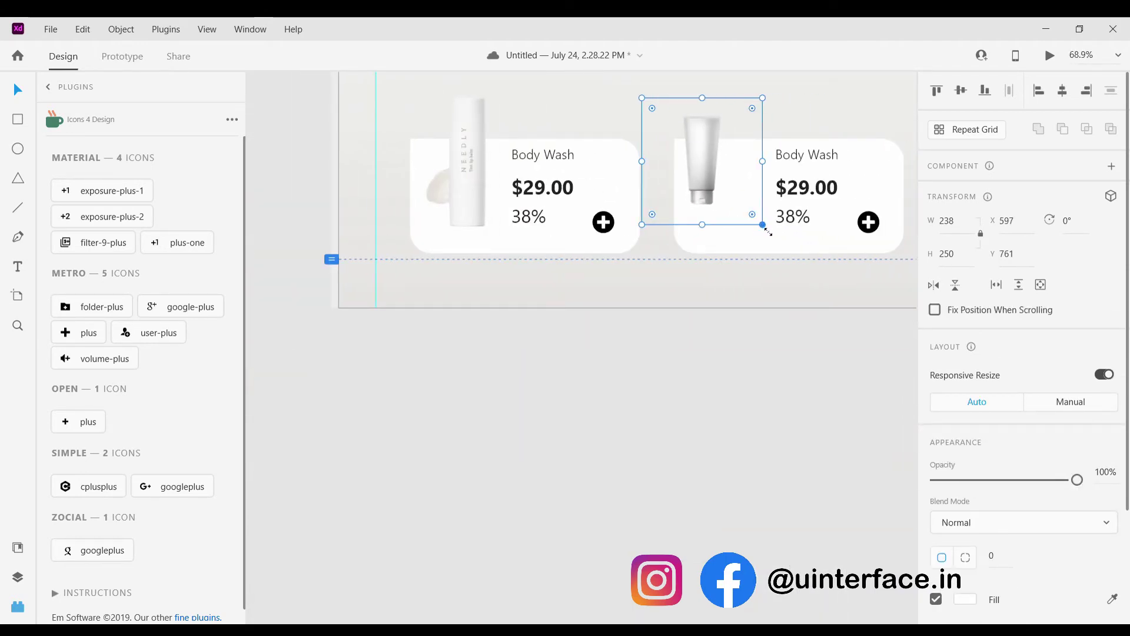
left_click_drag(762, 224, 795, 271)
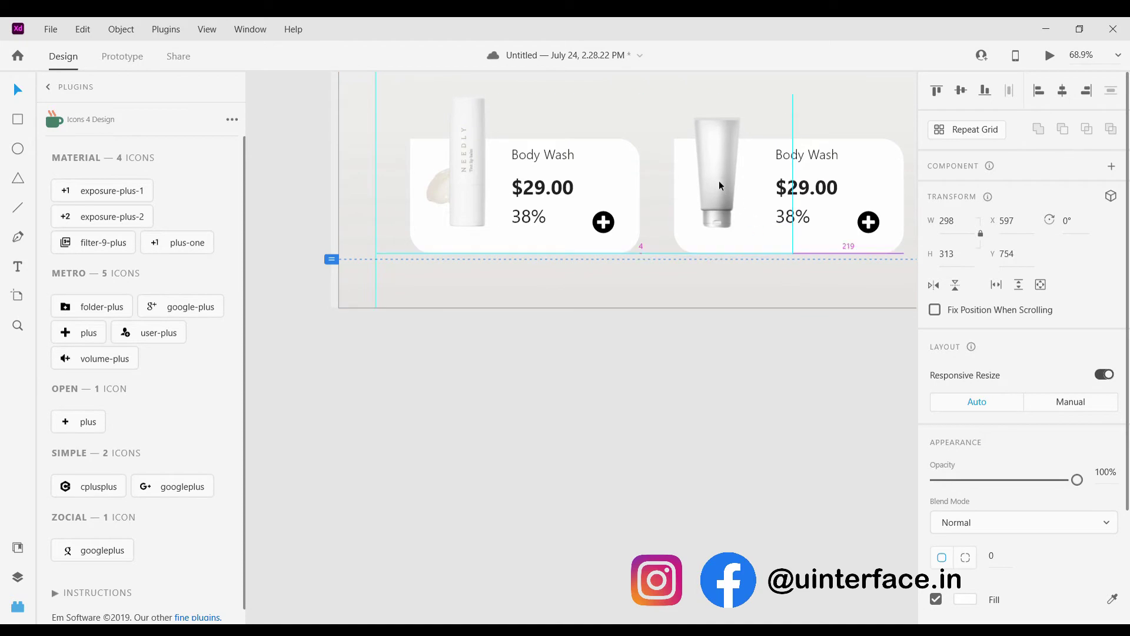
left_click(743, 425)
Enable a drop shadow on the first card's lip balm image.
scroll(743, 426, "down", 3)
scroll(743, 426, "down", 4)
scroll(743, 425, "up", 3)
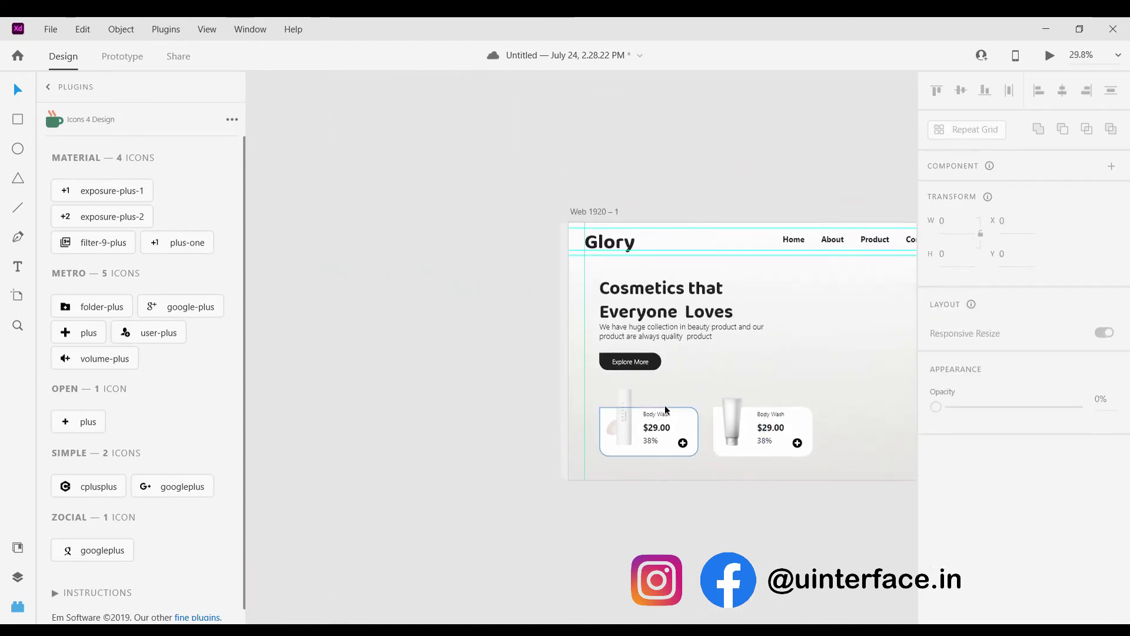
scroll(666, 406, "up", 7)
scroll(670, 473, "down", 2)
scroll(678, 436, "right", 2)
left_click(531, 372)
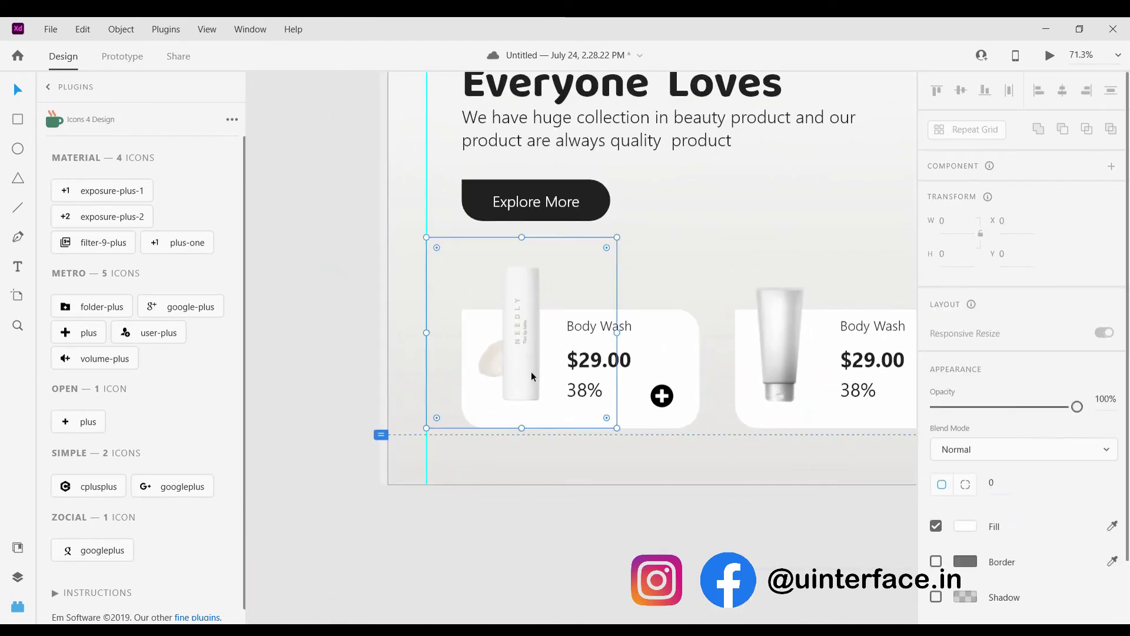
scroll(1088, 522, "down", 3)
left_click(937, 524)
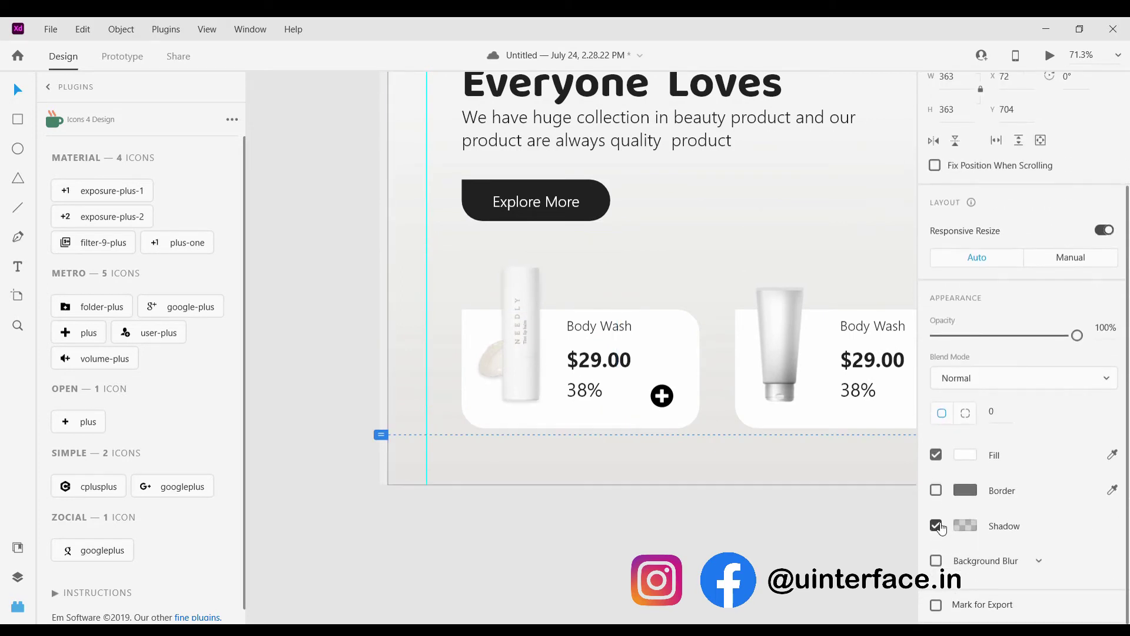
Try a lip balm shadow with X offset 38, Y offset 18 and blur 29.
scroll(1039, 537, "down", 1)
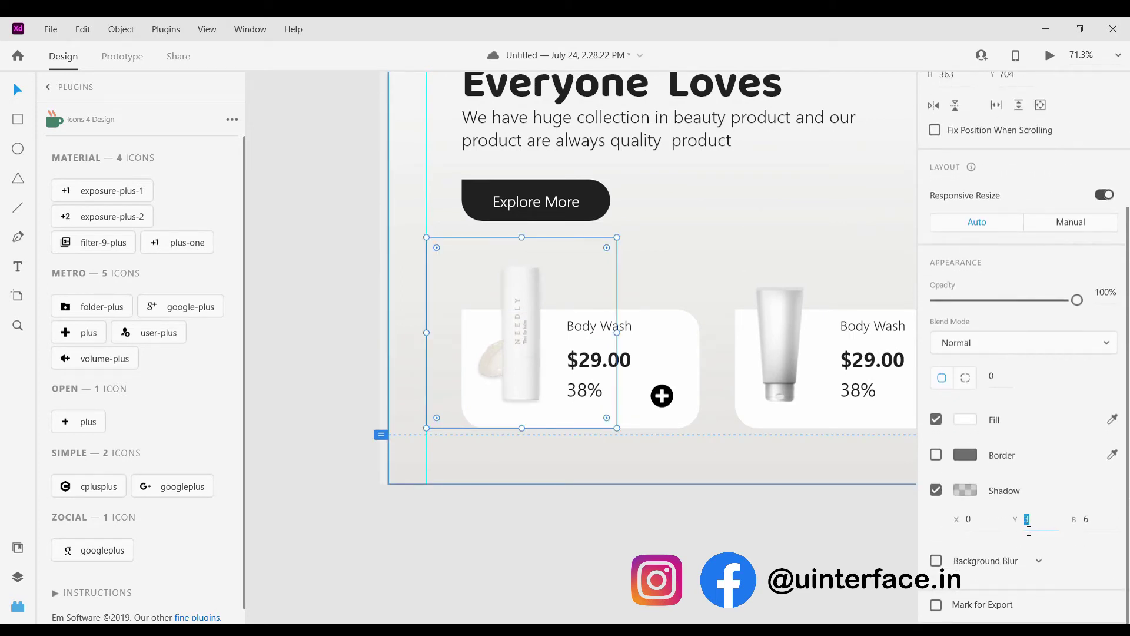
type("6")
key("Return")
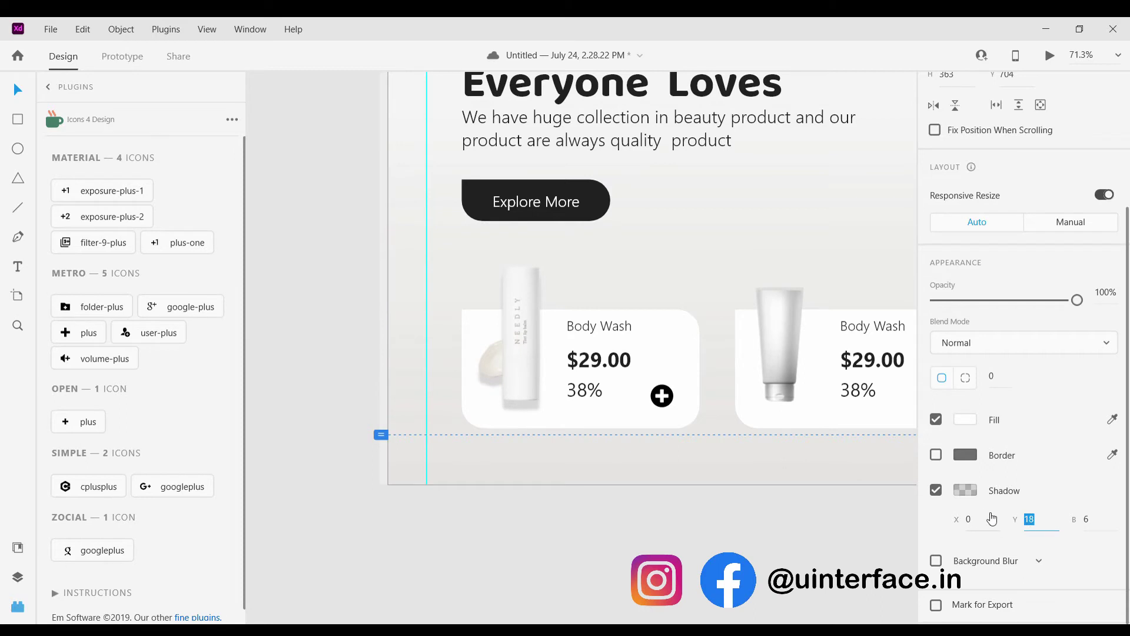
key("Up")
key("Up")
key("Up")
key("Up")
key("Up")
key("Up")
key("Up")
key("Up")
key("Up")
key("Up")
key("Up")
key("Up")
key("Up")
key("Up")
key("Up")
key("Up")
key("Up")
key("Up")
key("Up")
key("Up")
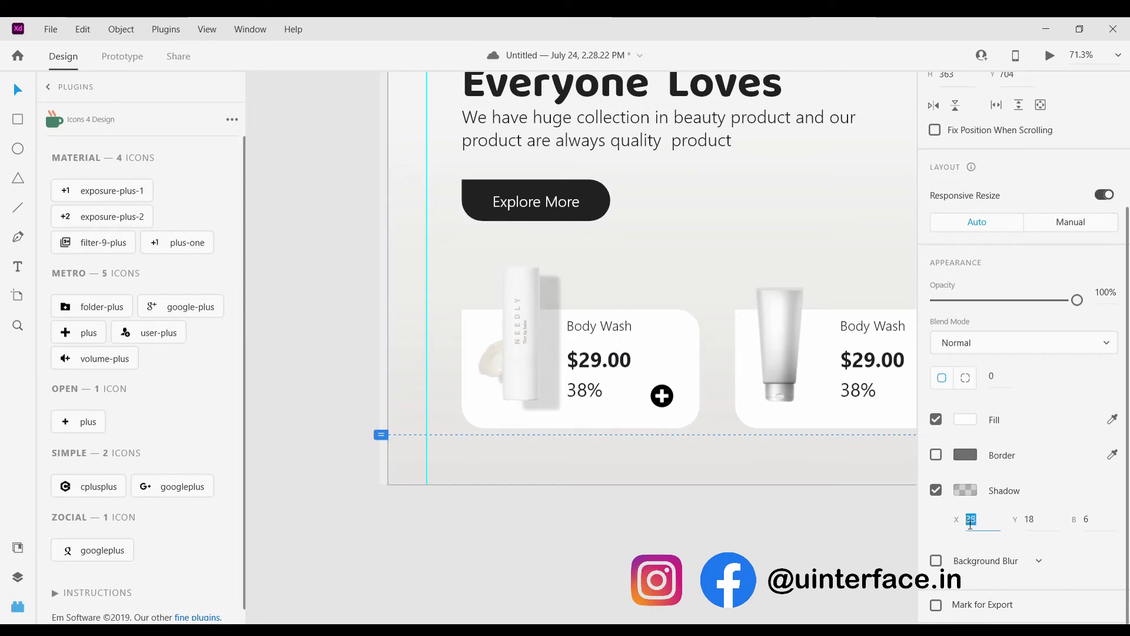
left_click(1086, 526)
key("Up")
key("Up")
key("Up")
key("Up")
key("Up")
key("Up")
key("Up")
key("Up")
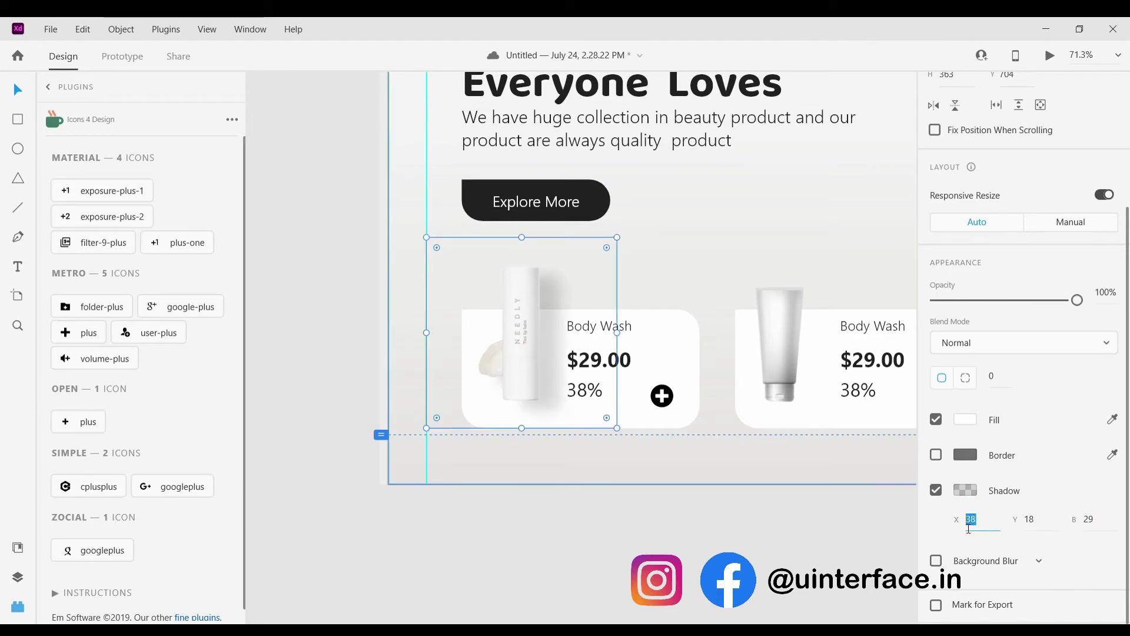
Set the lip balm image's shadow to X 30, Y 20 and blur 30.
left_click(1051, 529)
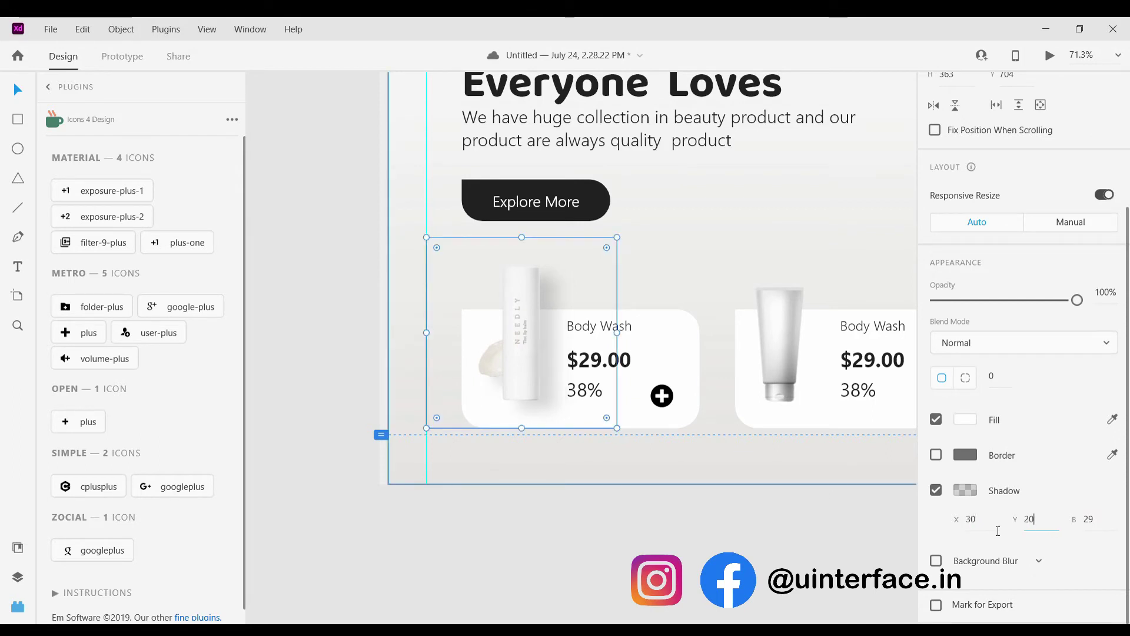
key("Tab")
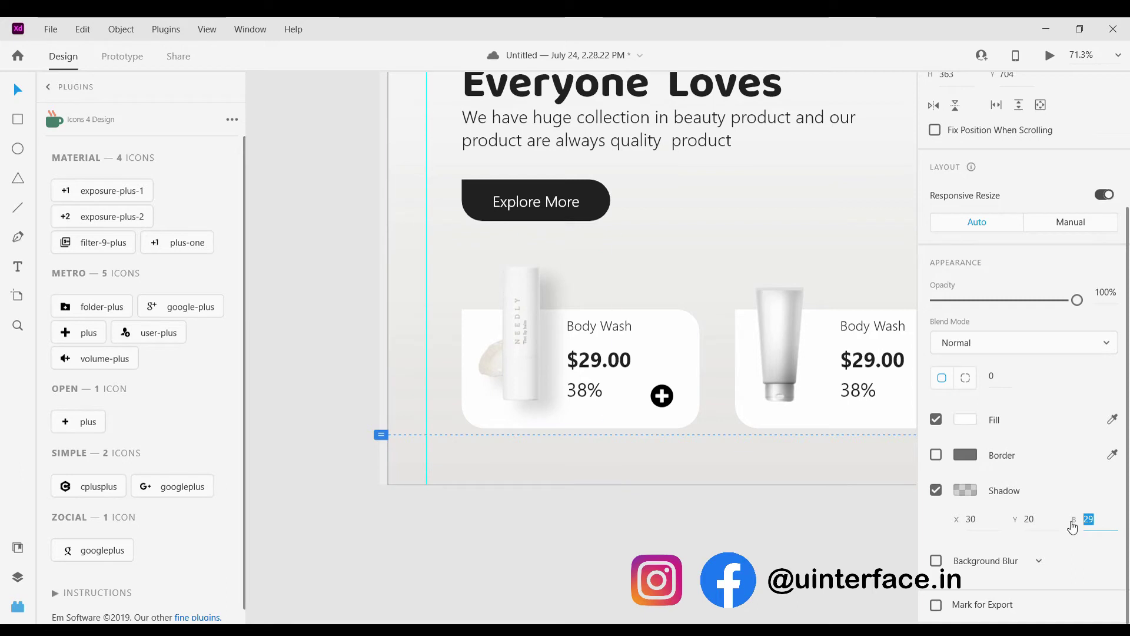
type("30")
left_click(575, 517)
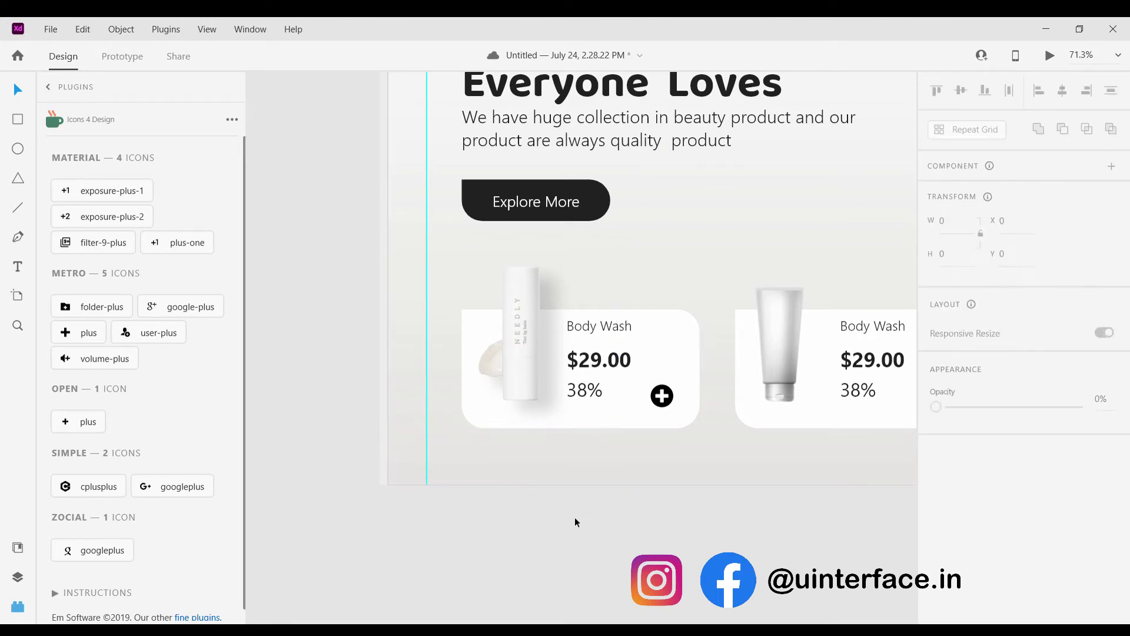
Enable a drop shadow on the second card's tube image with X 30, Y 20 and a soft blur matching the lip balm's shadow.
left_click(521, 350)
scroll(1013, 530, "down", 3)
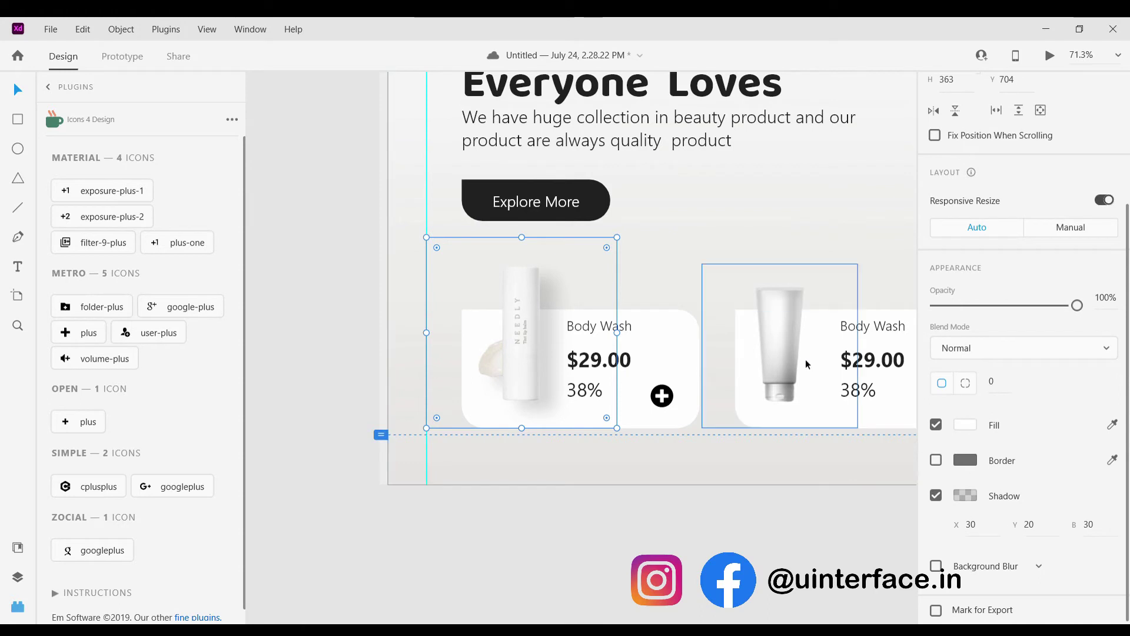
left_click(796, 344)
left_click(936, 526)
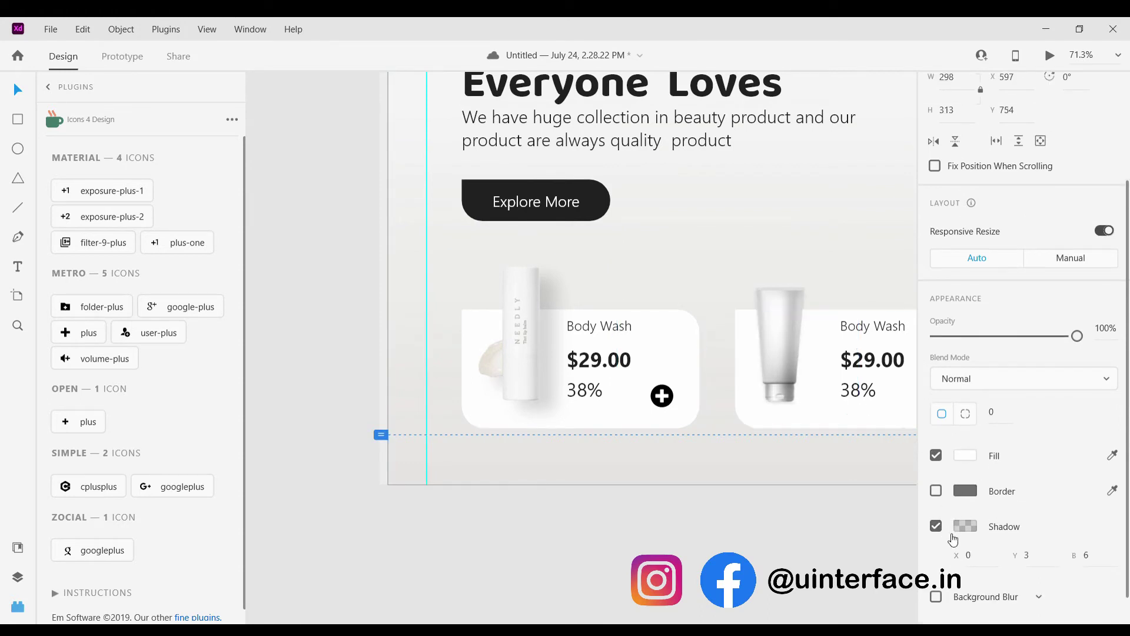
left_click(966, 558)
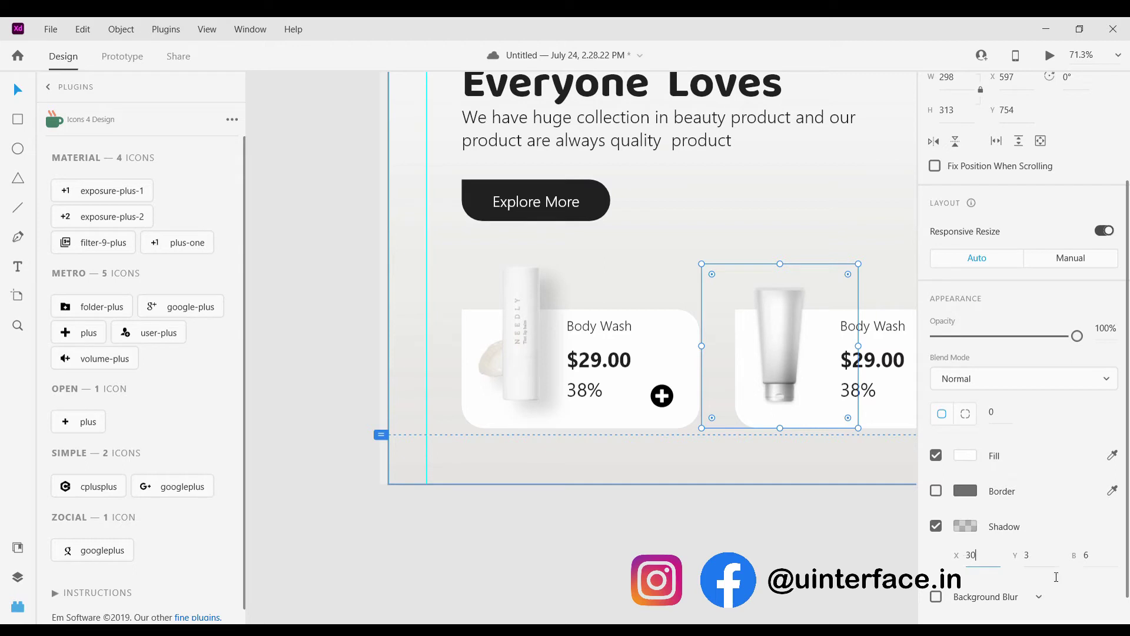
left_click(1032, 562)
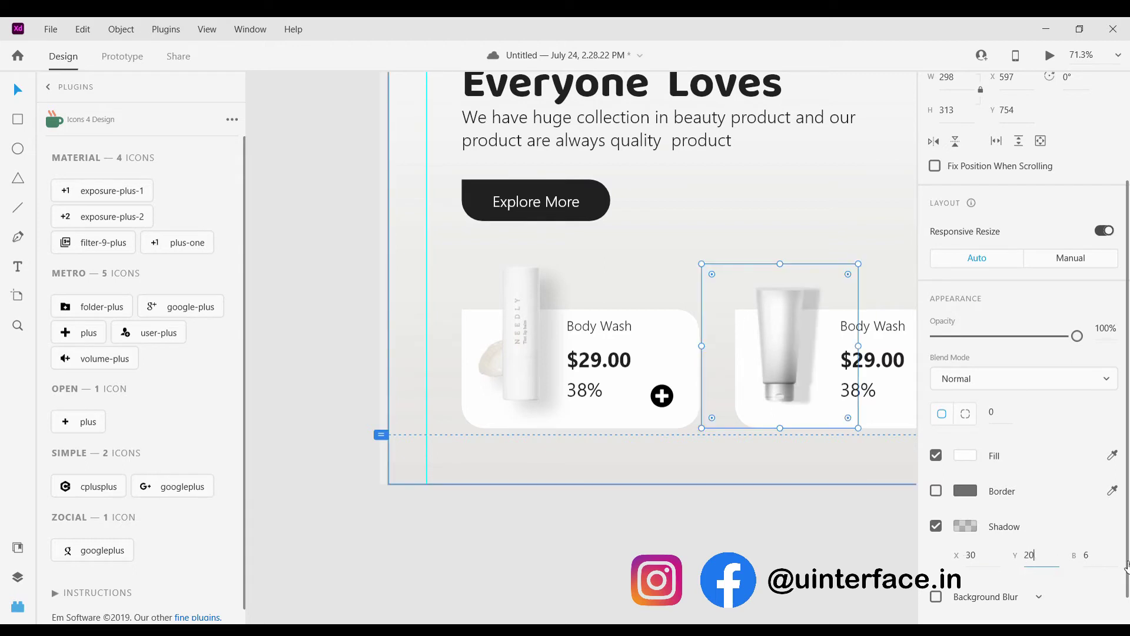
key("Tab")
type("3")
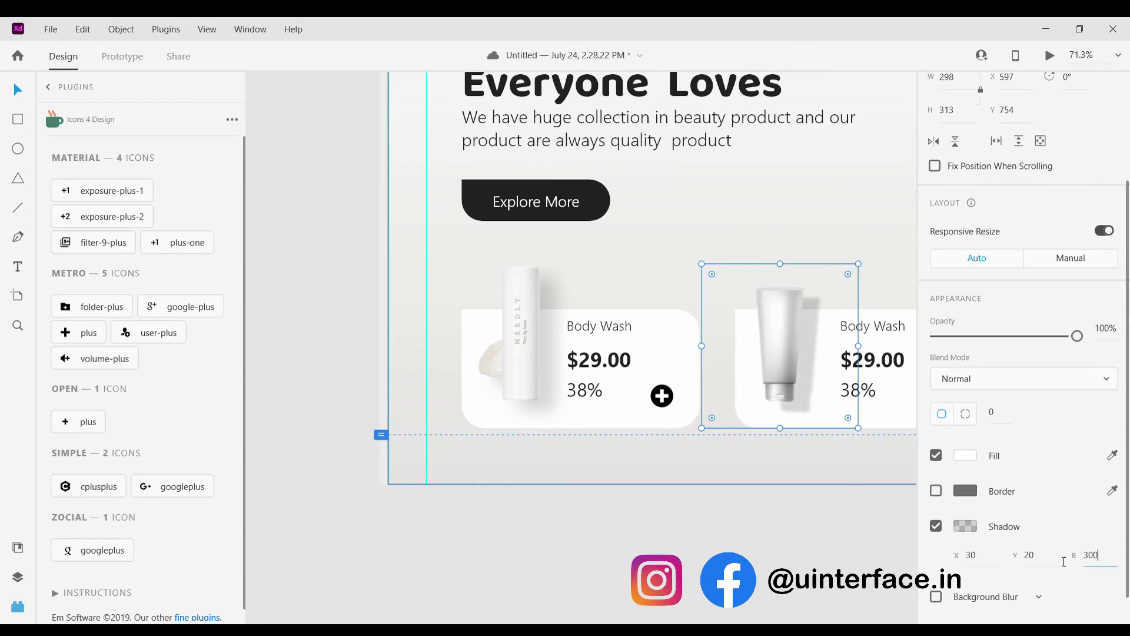
left_click(575, 500)
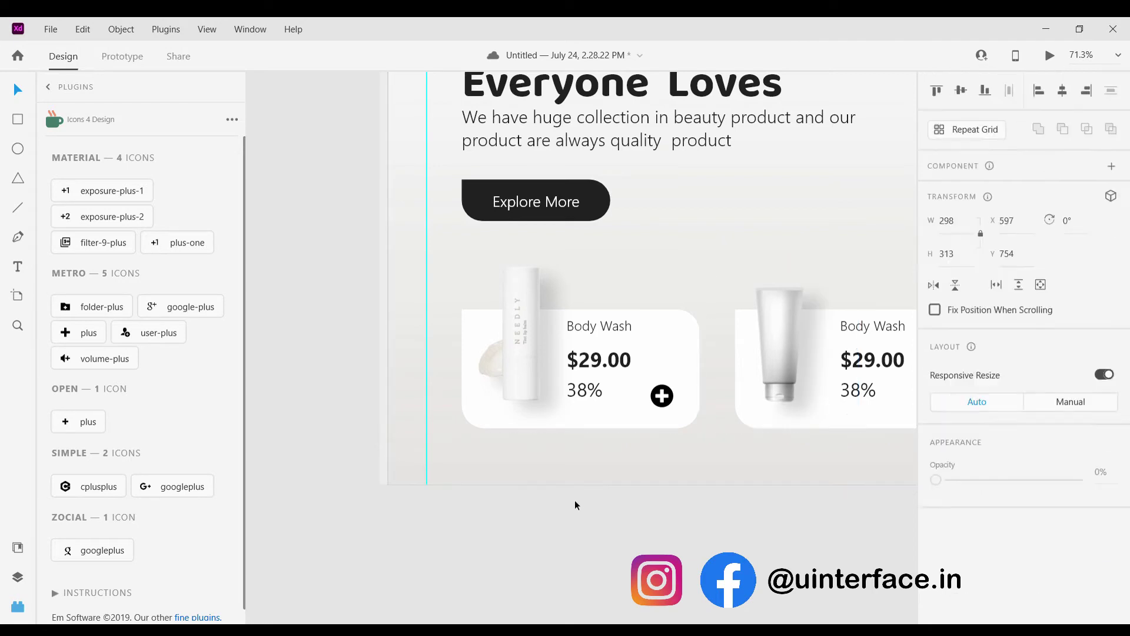
scroll(592, 486, "down", 1)
scroll(592, 486, "down", 7)
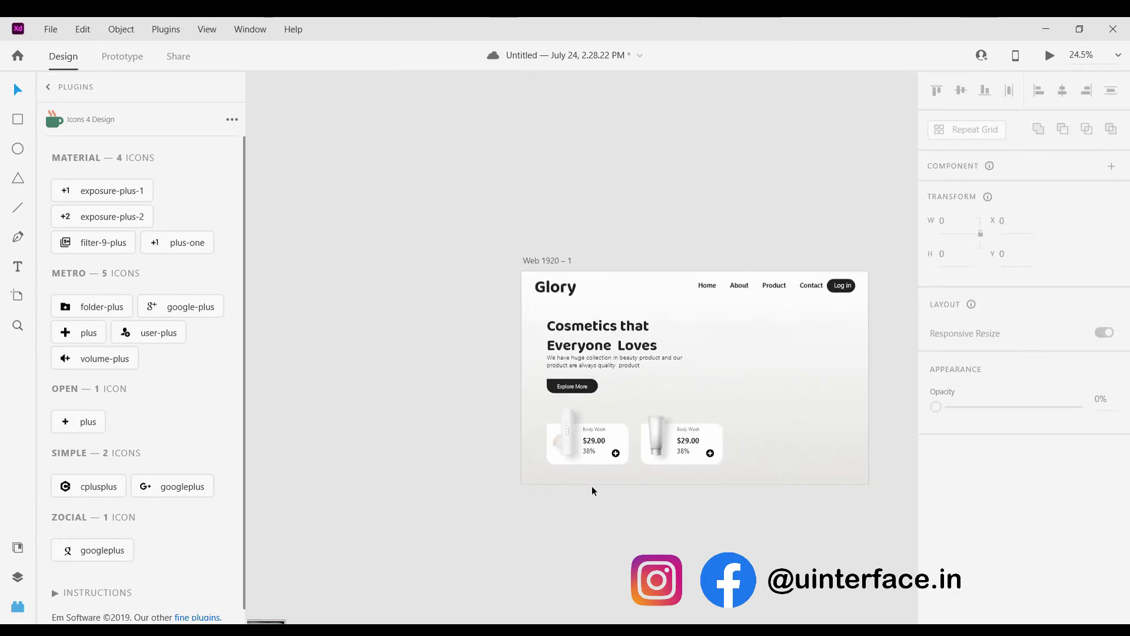
Place the silver tube image in the hero section beside the heading, about 859 px in size.
scroll(592, 486, "up", 7)
scroll(592, 486, "down", 4)
scroll(592, 486, "down", 3)
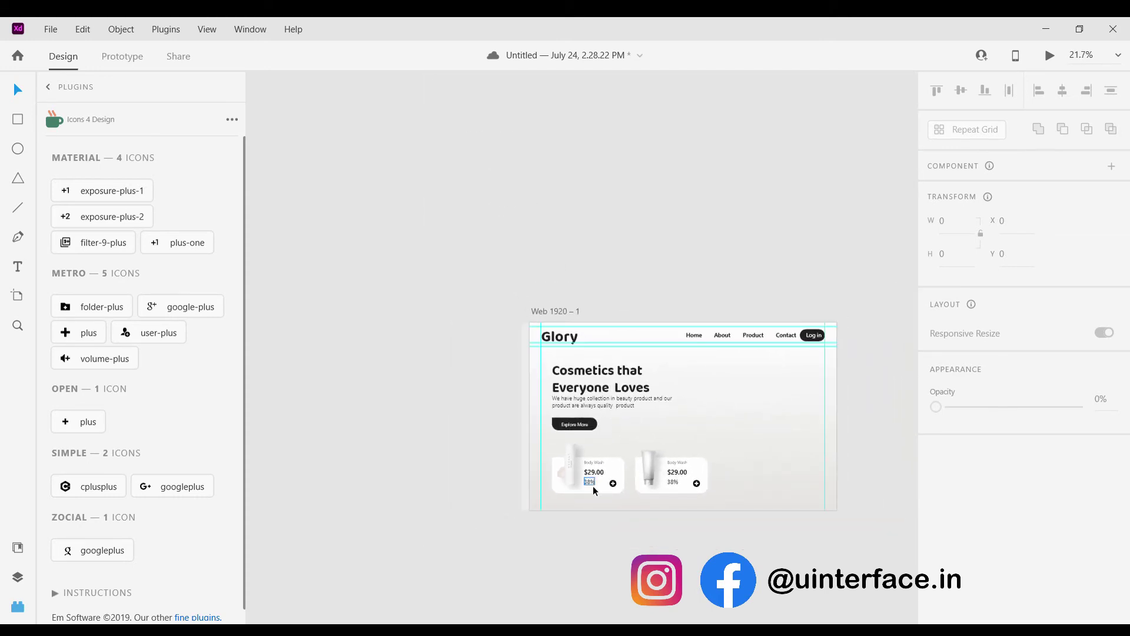
scroll(592, 486, "down", 3)
left_click_drag(506, 499, 651, 429)
scroll(642, 403, "up", 4)
scroll(710, 513, "down", 1)
scroll(711, 515, "down", 1)
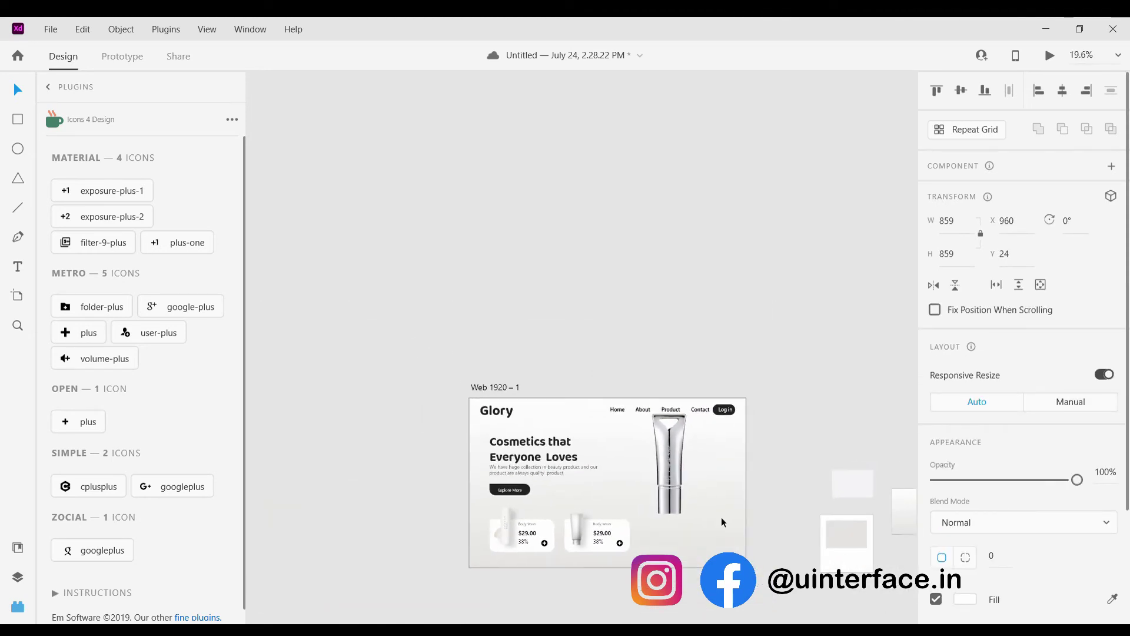
Scale the silver tube image down to about 588 px and position it below the navigation links.
mouse_move(721, 517)
left_mouse_down()
mouse_move(730, 524)
mouse_move(722, 512)
left_mouse_up()
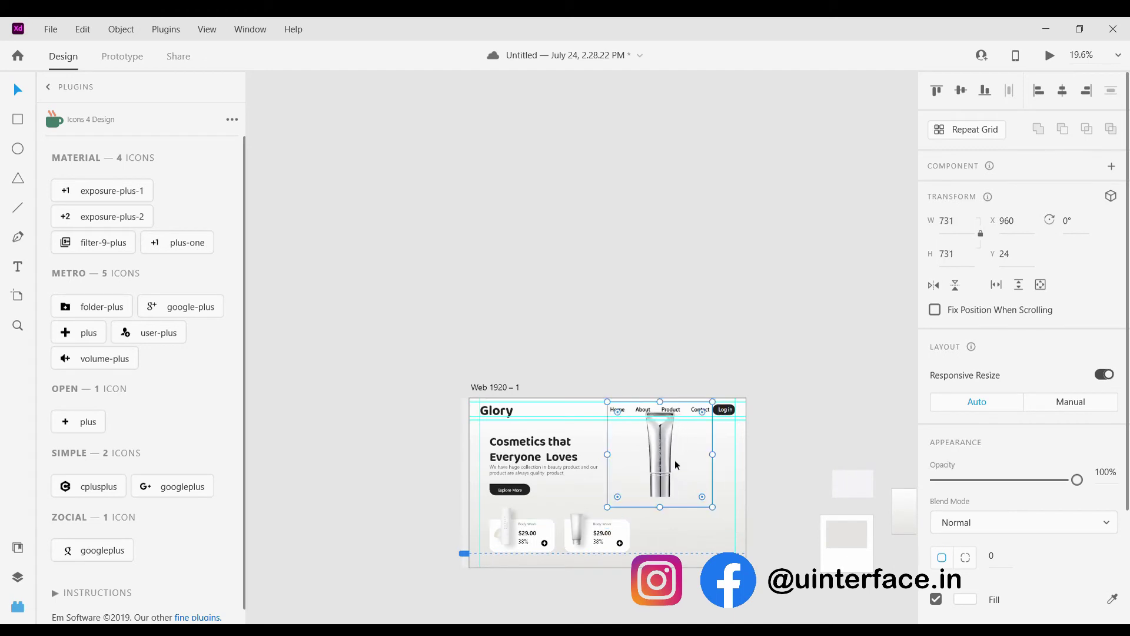
left_click_drag(675, 461, 686, 470)
left_click_drag(723, 519, 704, 496)
key("ctrl+z")
left_click(620, 323)
scroll(619, 322, "up", 2)
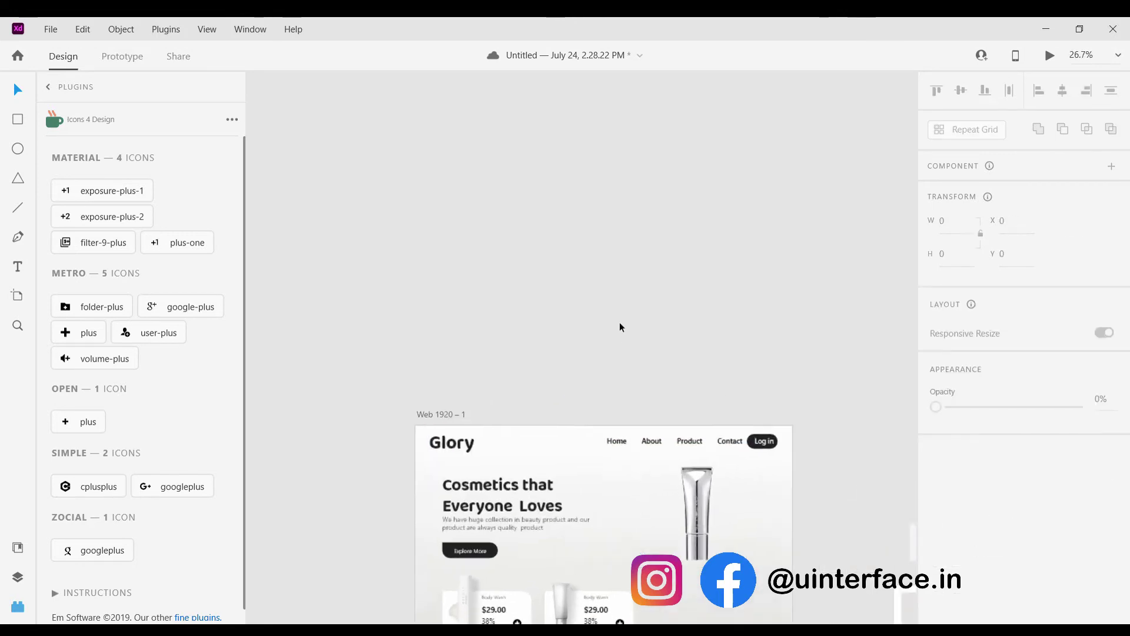
scroll(694, 394, "down", 3)
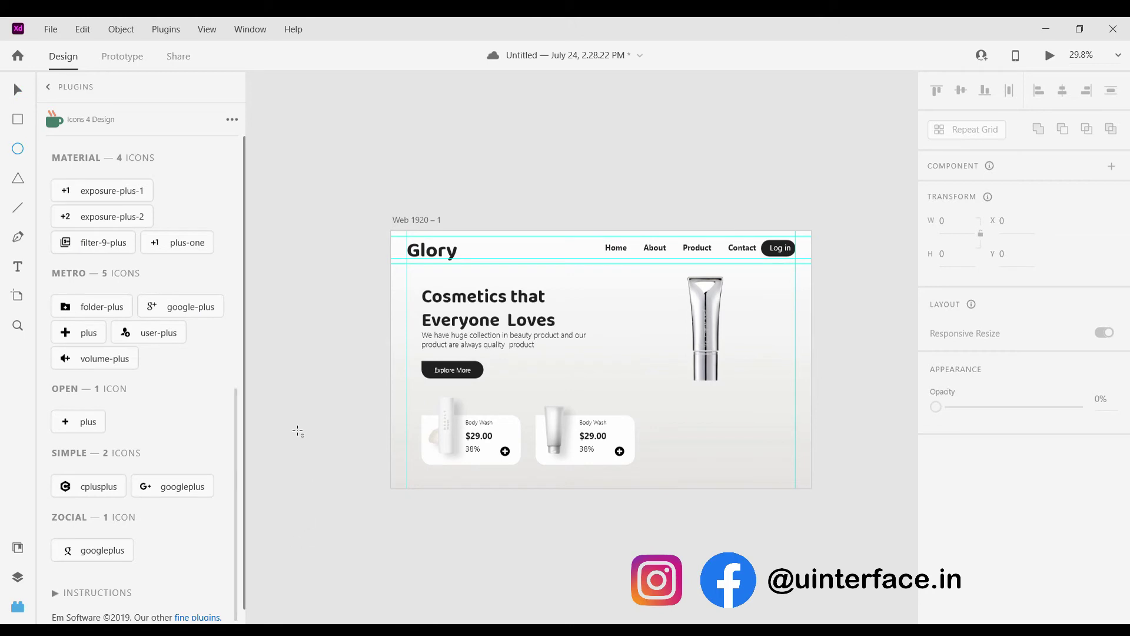
Draw a circle about 548 px wide over the silver tube and centre it horizontally on the tube.
left_click_drag(648, 309, 761, 423)
left_click(18, 88)
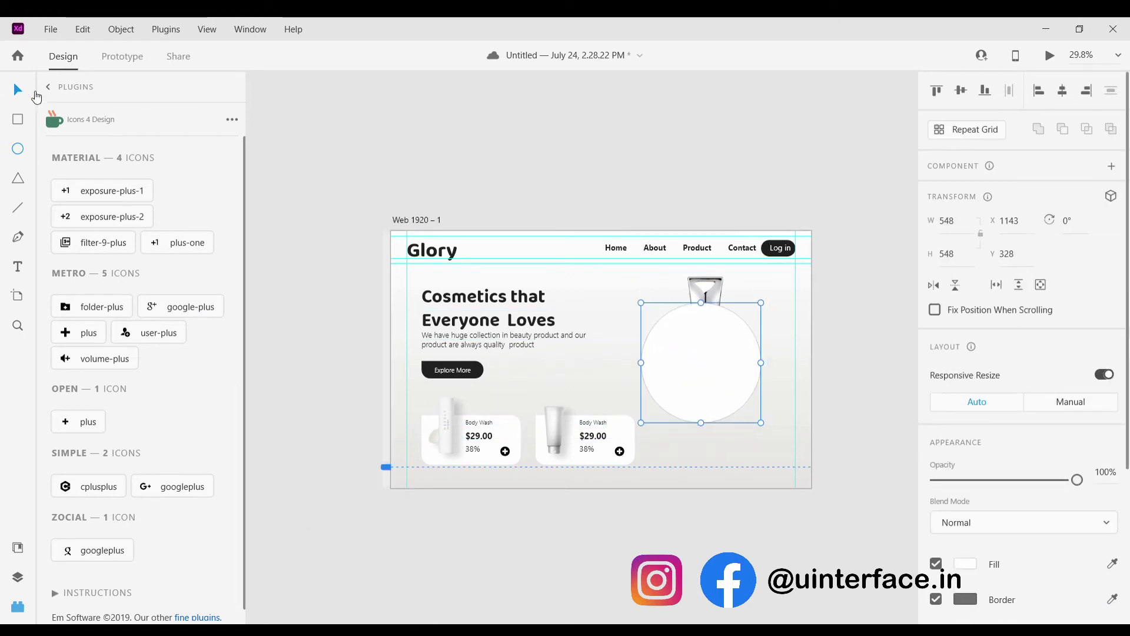
mouse_move(701, 358)
left_mouse_down()
mouse_move(841, 379)
mouse_move(776, 348)
mouse_move(704, 342)
mouse_move(722, 355)
mouse_move(707, 345)
left_mouse_up()
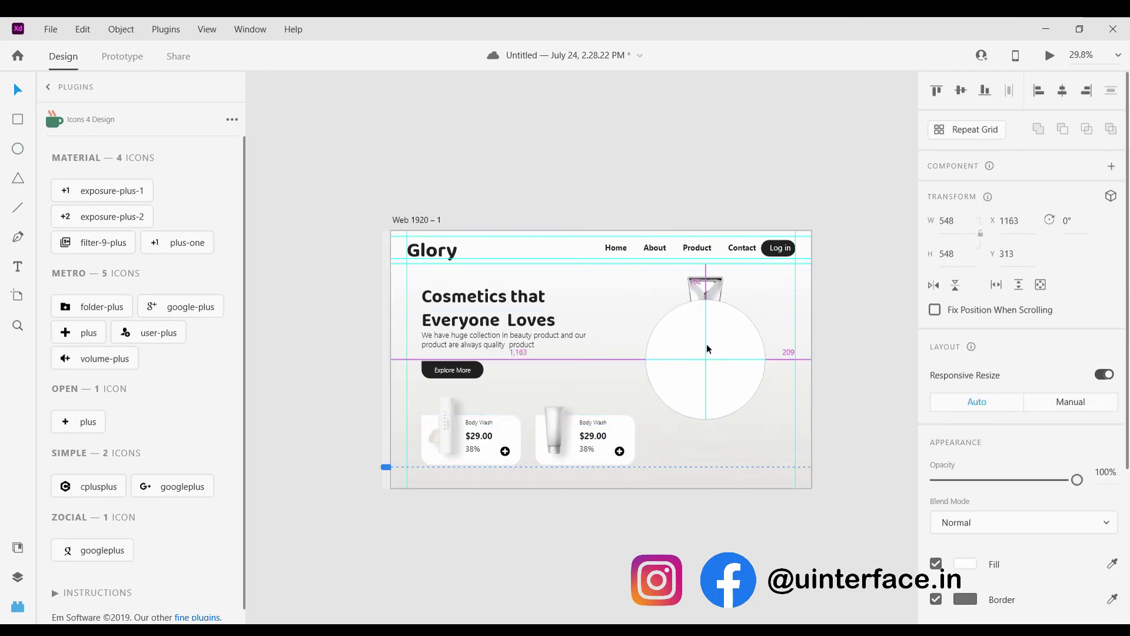
Arrange the silver tube in front of the white circle and remove the circle's border.
left_click(702, 288)
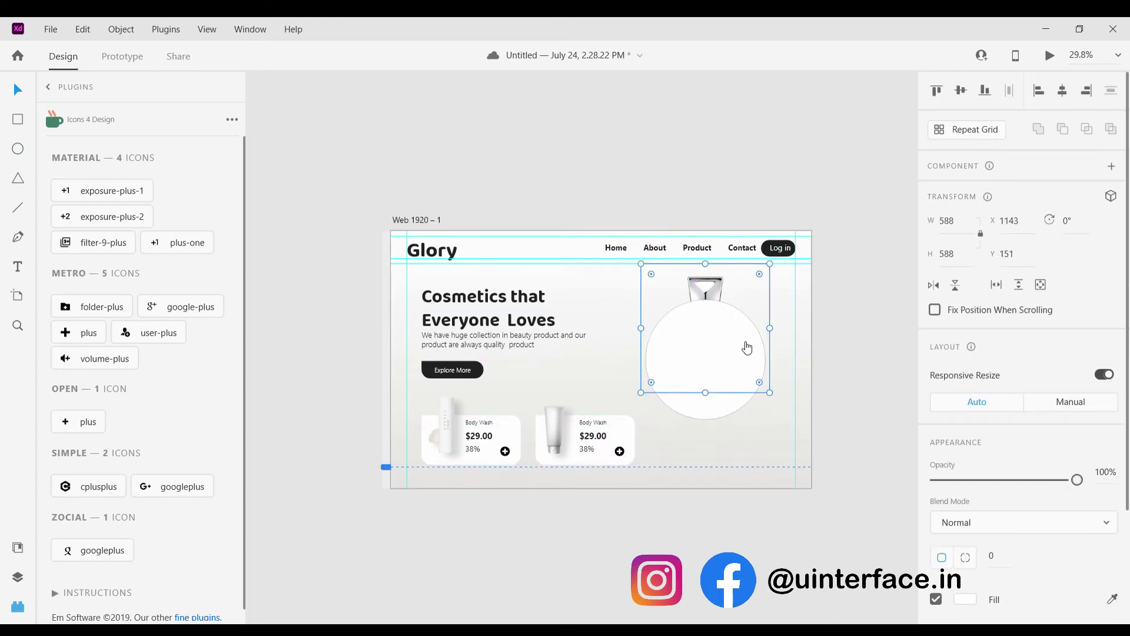
left_click(706, 415)
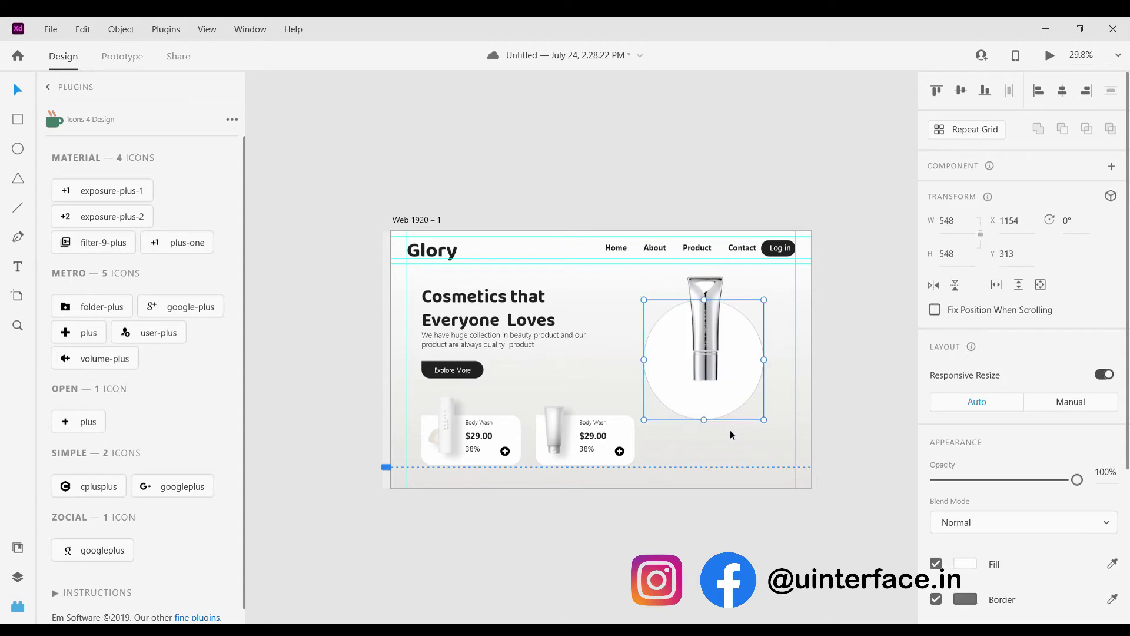
left_click(936, 600)
left_click(846, 432)
scroll(694, 395, "up", 3)
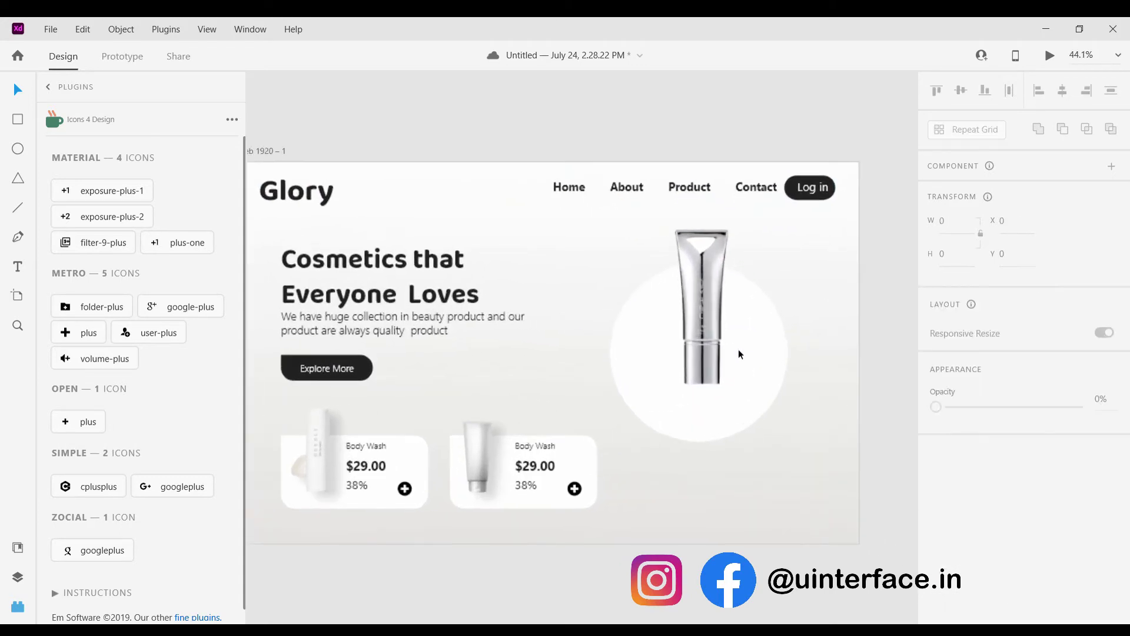
Enlarge the silver tube image to about 753 px and move it off the artboard beside the page.
left_click_drag(750, 336, 737, 355)
left_click_drag(795, 423, 850, 492)
left_click_drag(700, 377, 980, 357)
Fill the large hero circle with the document color #E5E4E2.
left_click(548, 301)
left_click(620, 336)
left_click(556, 337)
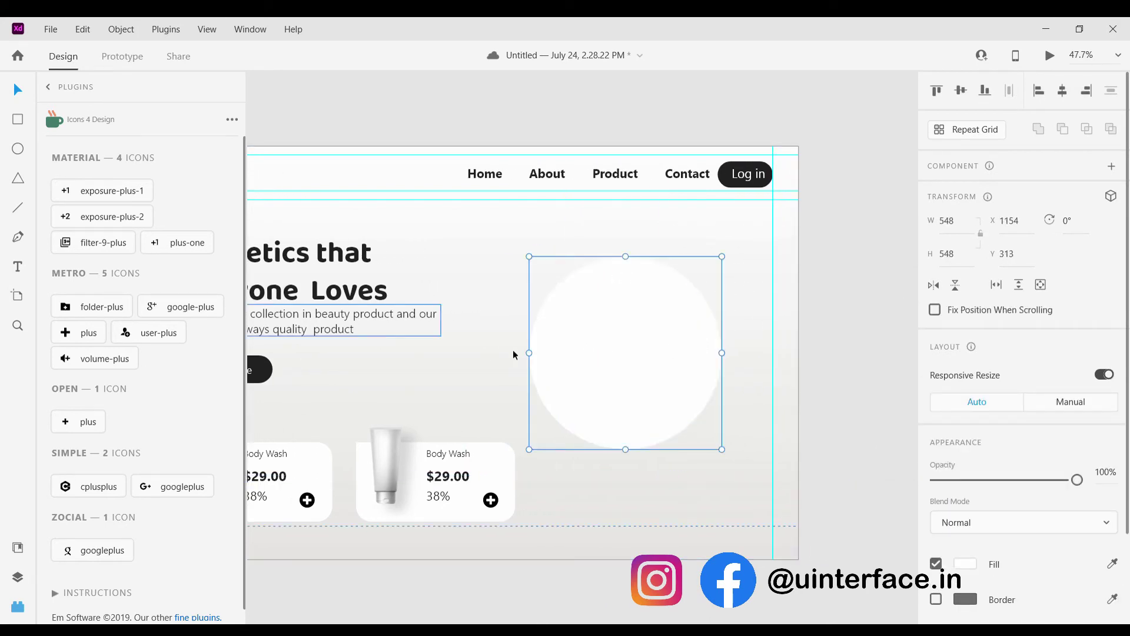
scroll(798, 486, "left", 2)
scroll(734, 455, "down", 1)
scroll(730, 454, "down", 5, "ctrl")
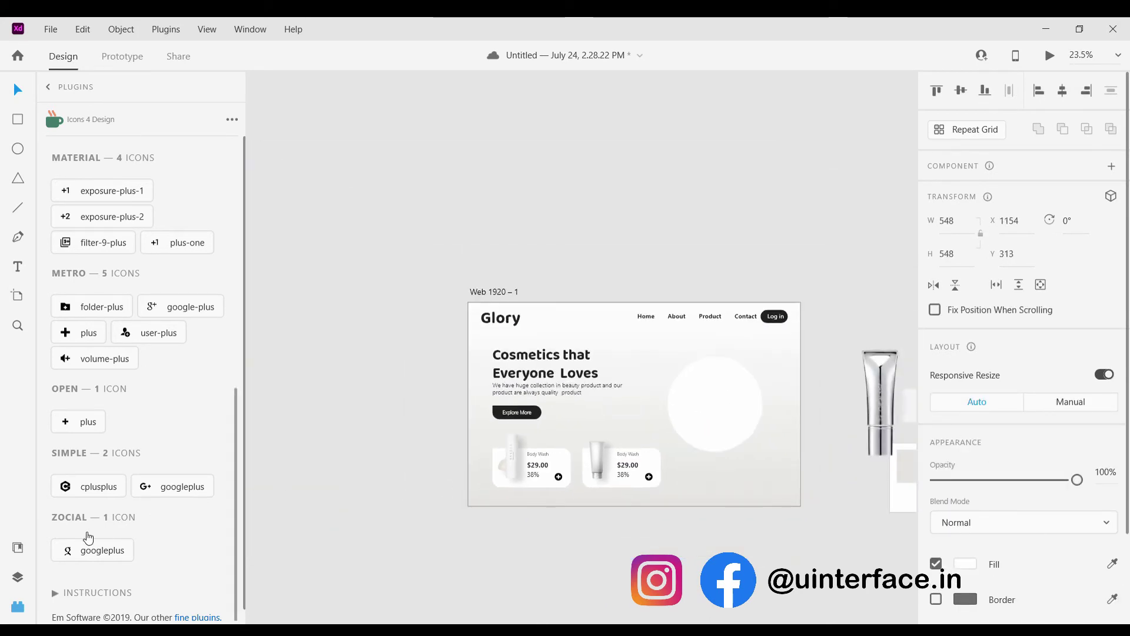
left_click(17, 548)
left_click(59, 236)
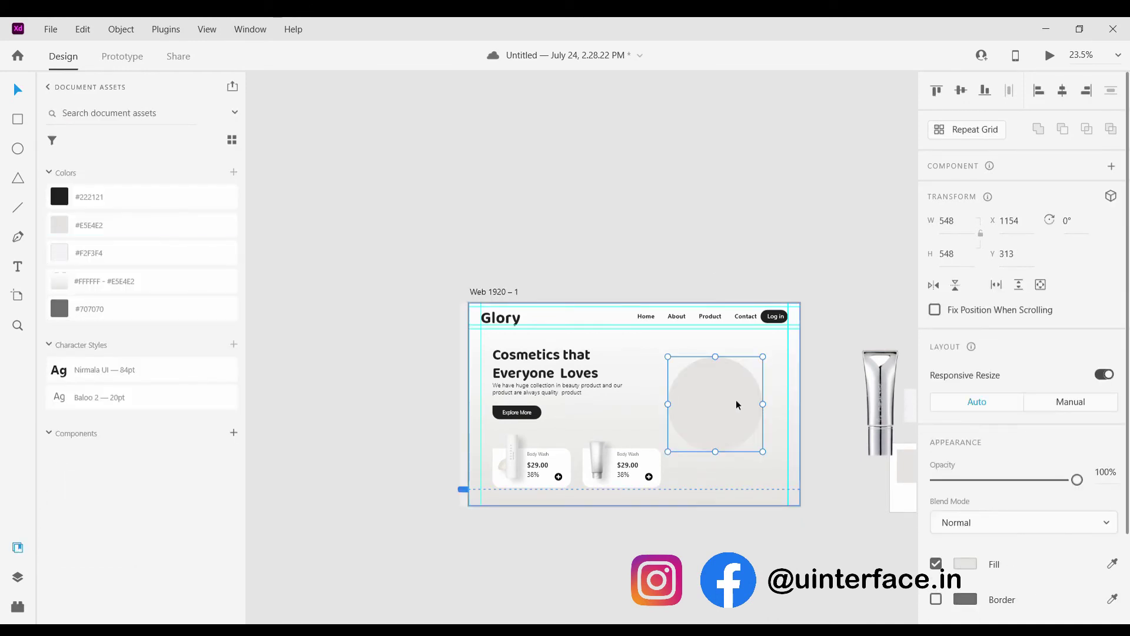
Duplicate the large circle, shrink the copy to about 182 px on its upper-right edge and fill it with #F2F3F4.
left_click_drag(737, 405, 768, 404)
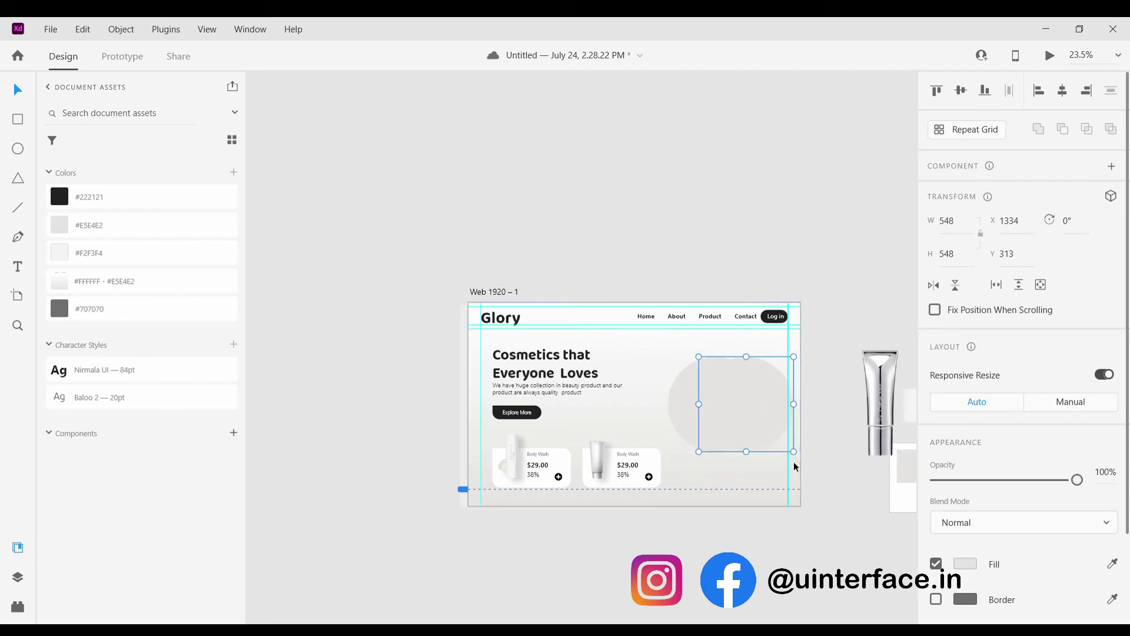
left_click_drag(800, 459, 753, 375)
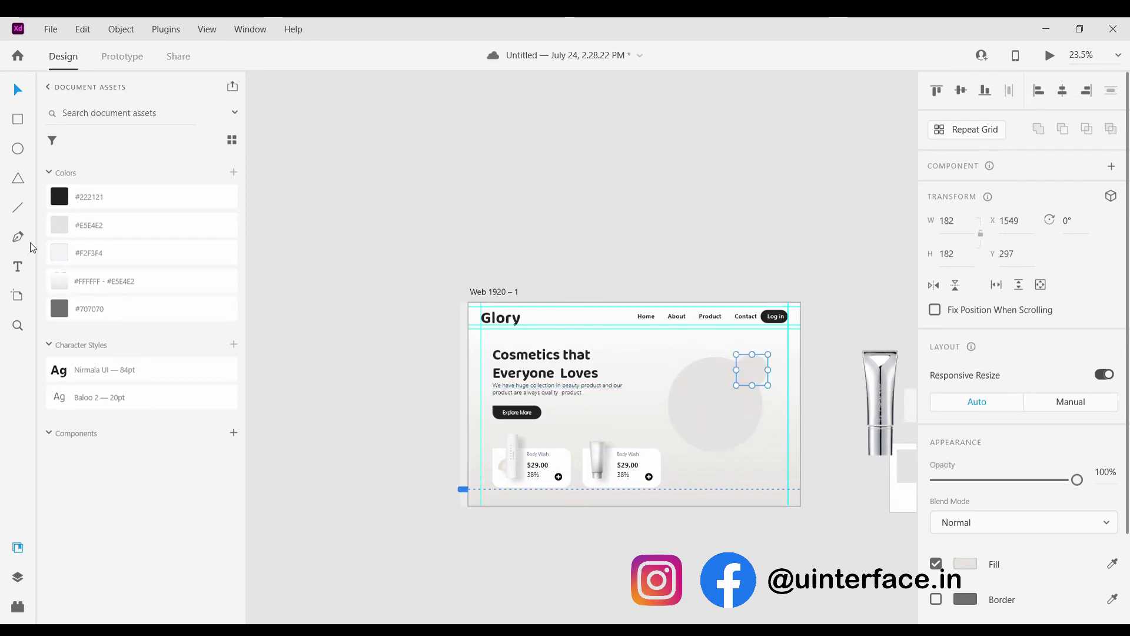
left_click(54, 253)
left_click(510, 209)
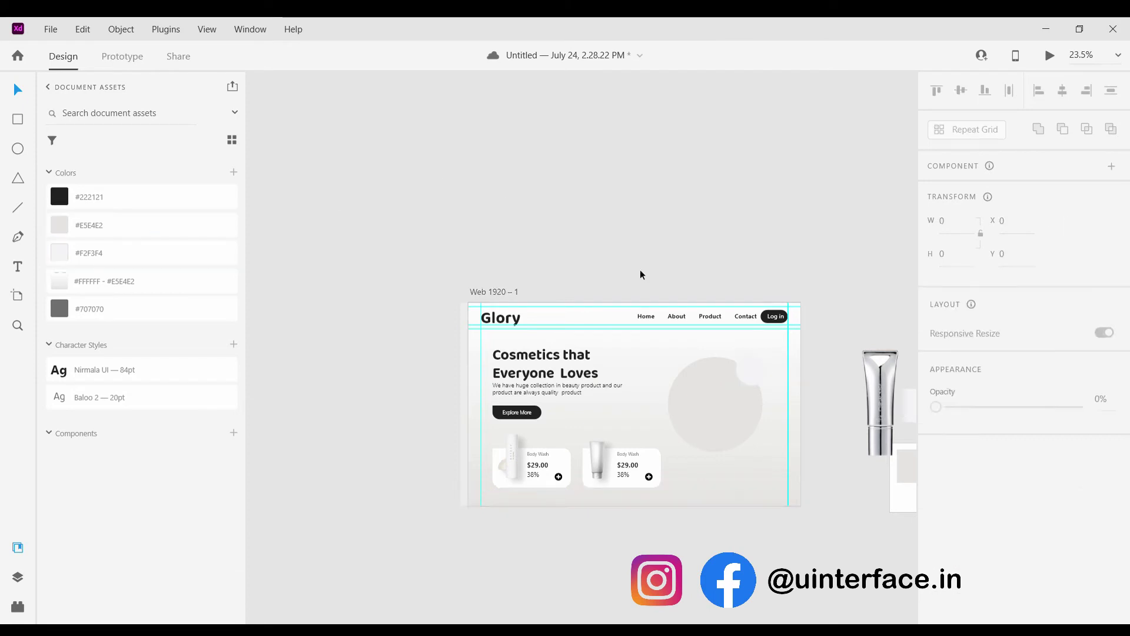
Apply the #FFFFFF - #E5E4E2 gradient to the small circle.
scroll(758, 396, "up", 5)
left_click(764, 399)
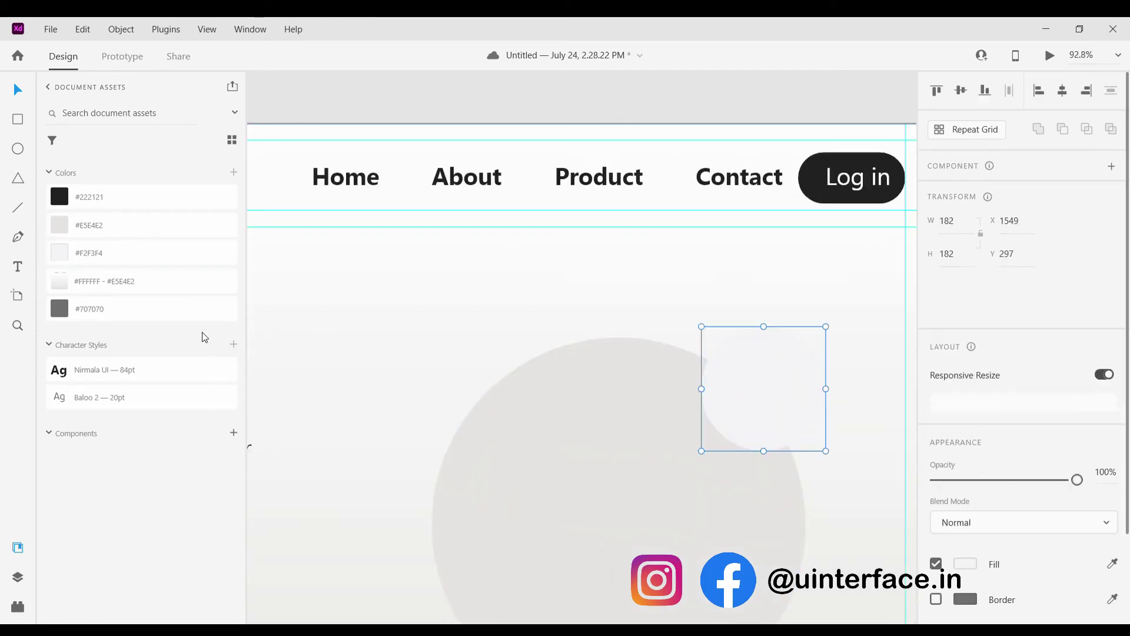
left_click(88, 281)
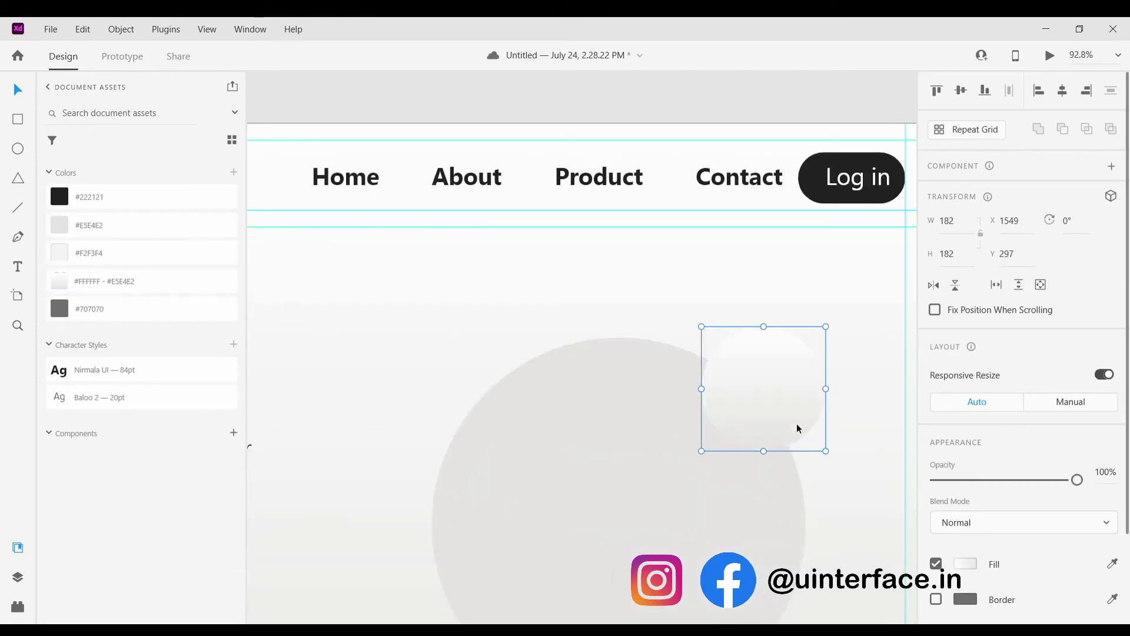
Shrink the gradient circle to about 110 px and add two smaller copies, one atop the large circle and one about 66 px below Log in.
left_click_drag(832, 458, 868, 253)
left_click(651, 312)
left_click(599, 329)
scroll(492, 446, "down", 2)
scroll(493, 446, "up", 2)
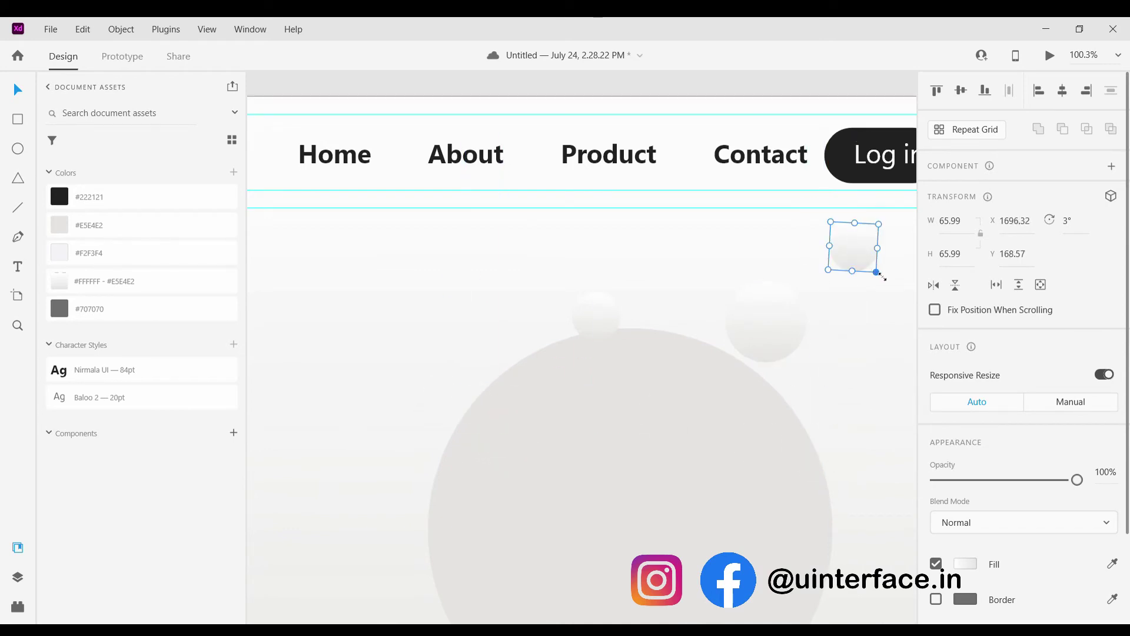
left_click(868, 308)
scroll(868, 311, "down", 5)
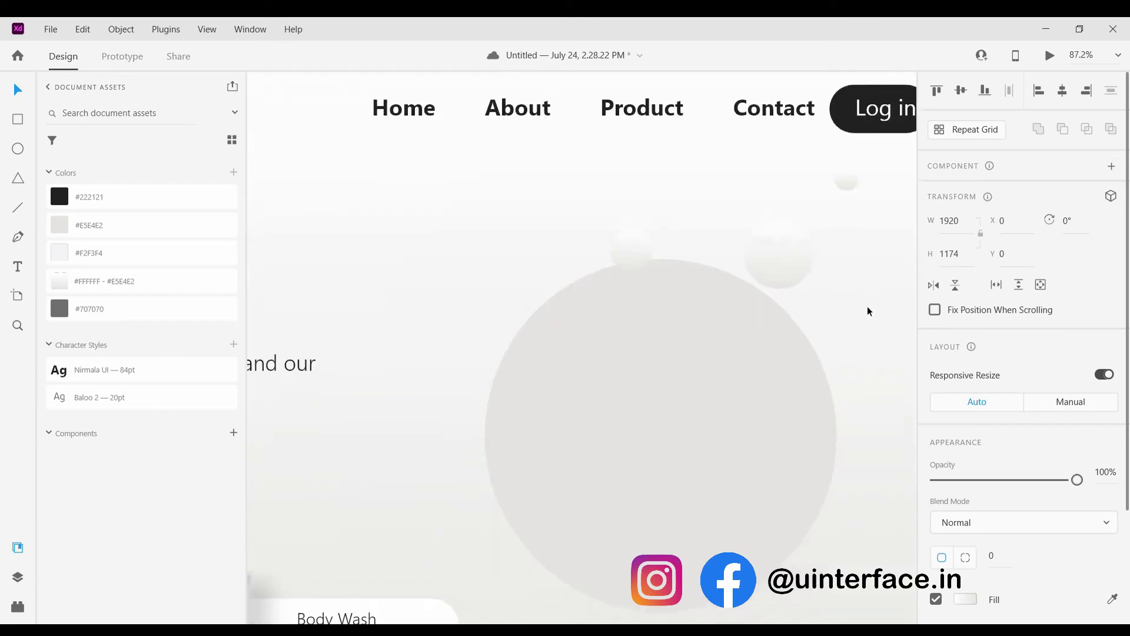
scroll(748, 283, "up", 3)
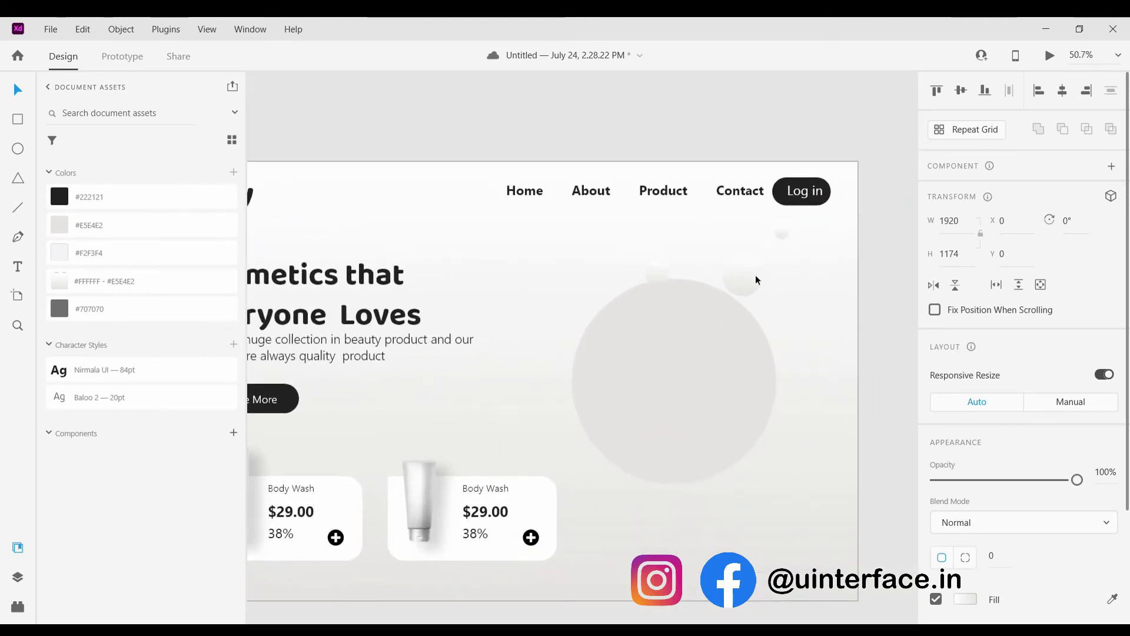
Duplicate the 110 px gradient bubble and place the copy, enlarged to about 240 px, over the large circle's lower-left edge.
left_click(757, 281)
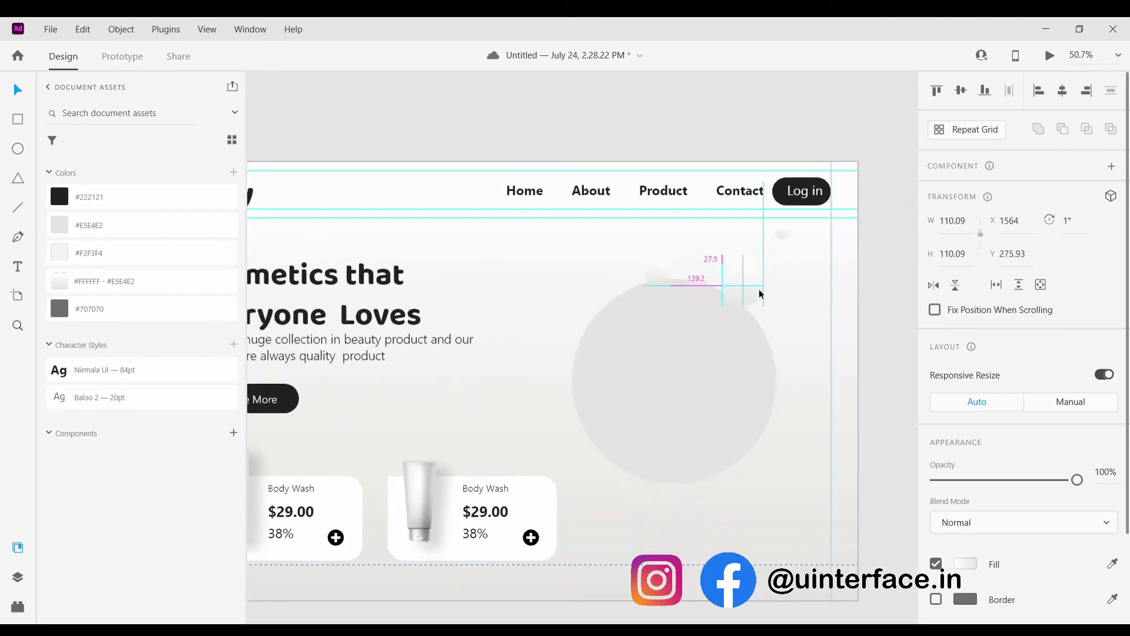
left_click_drag(760, 292, 765, 505)
left_click_drag(707, 459, 587, 418)
left_click(578, 331)
scroll(590, 375, "down", 4)
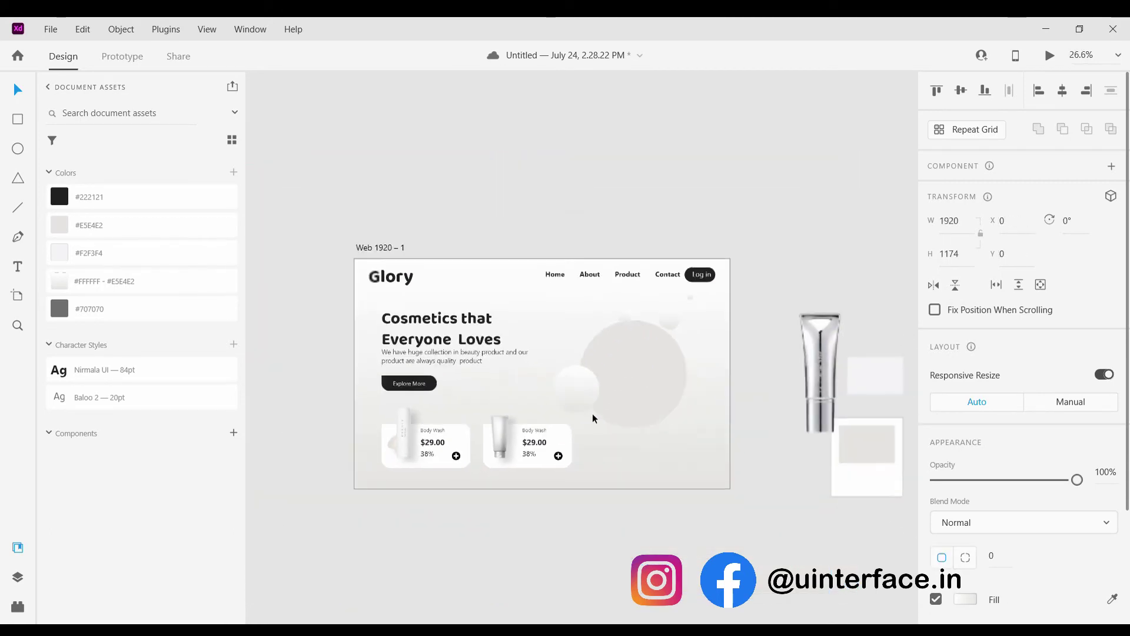
Duplicate the lower-left bubble, shrink the copy to about 53 px and place it between the heading and the large circle.
left_click(587, 403)
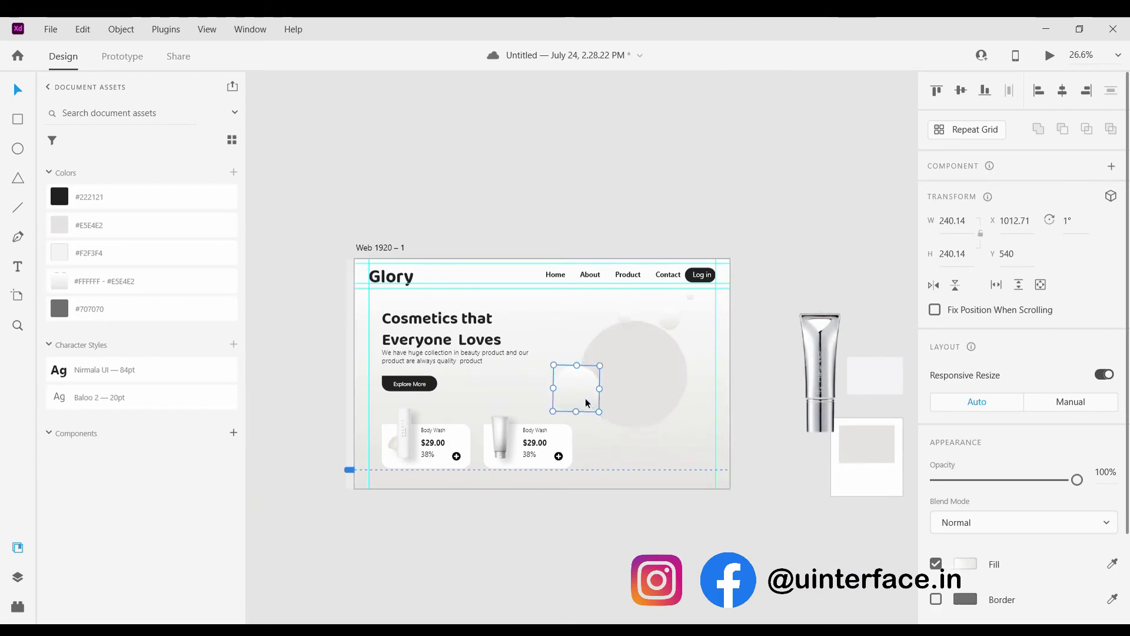
left_click_drag(576, 348, 595, 383)
scroll(558, 318, "up", 5)
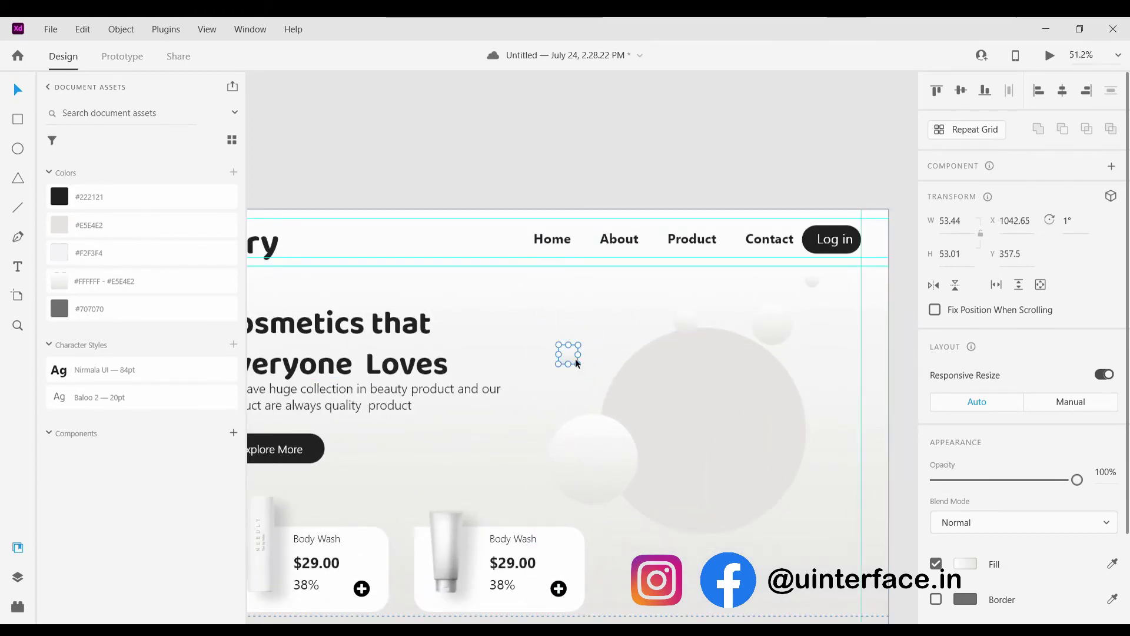
scroll(569, 356, "up", 5)
left_click(565, 363)
left_click(566, 373)
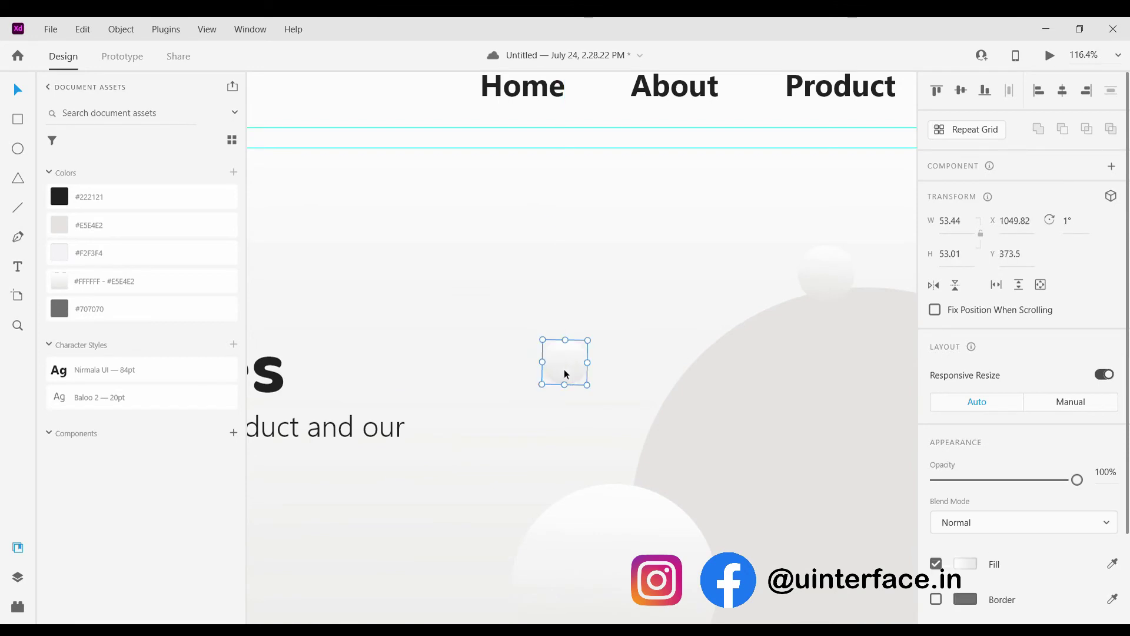
Duplicate the 53 px bubble, shrink the copy to about 20 px and place it near the large circle's upper-left edge.
left_click_drag(565, 374, 611, 276)
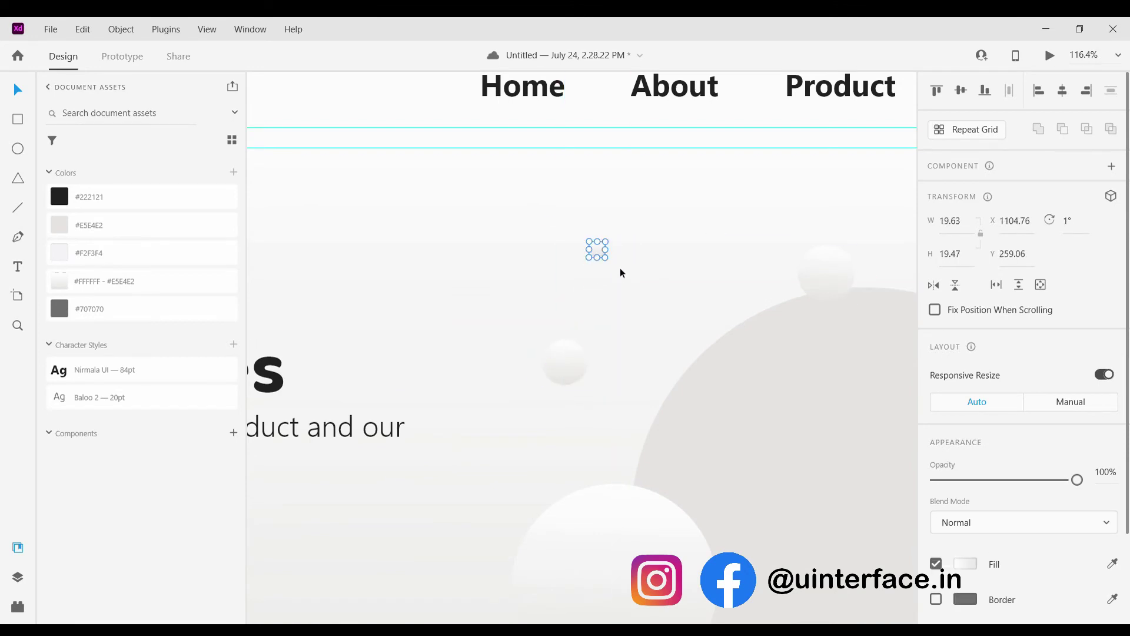
scroll(622, 271, "down", 7)
scroll(619, 270, "up", 6)
left_click_drag(616, 271, 701, 311)
key("ctrl+0")
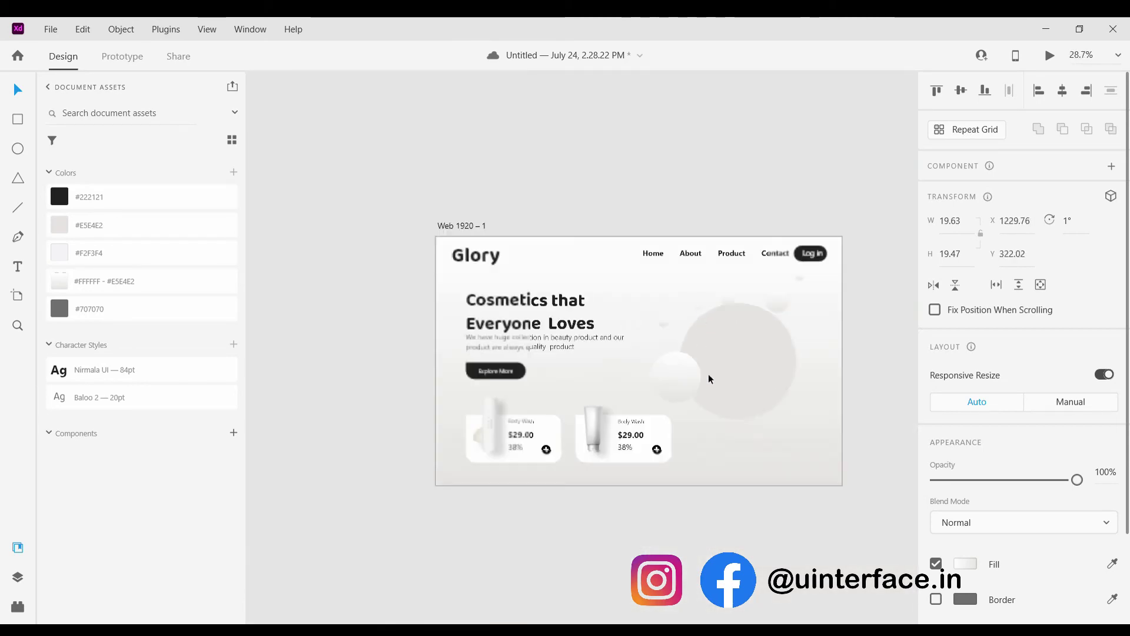
Duplicate the lower-left bubble, enlarge the copy and place it over the large circle's lower-right edge.
left_click(683, 382)
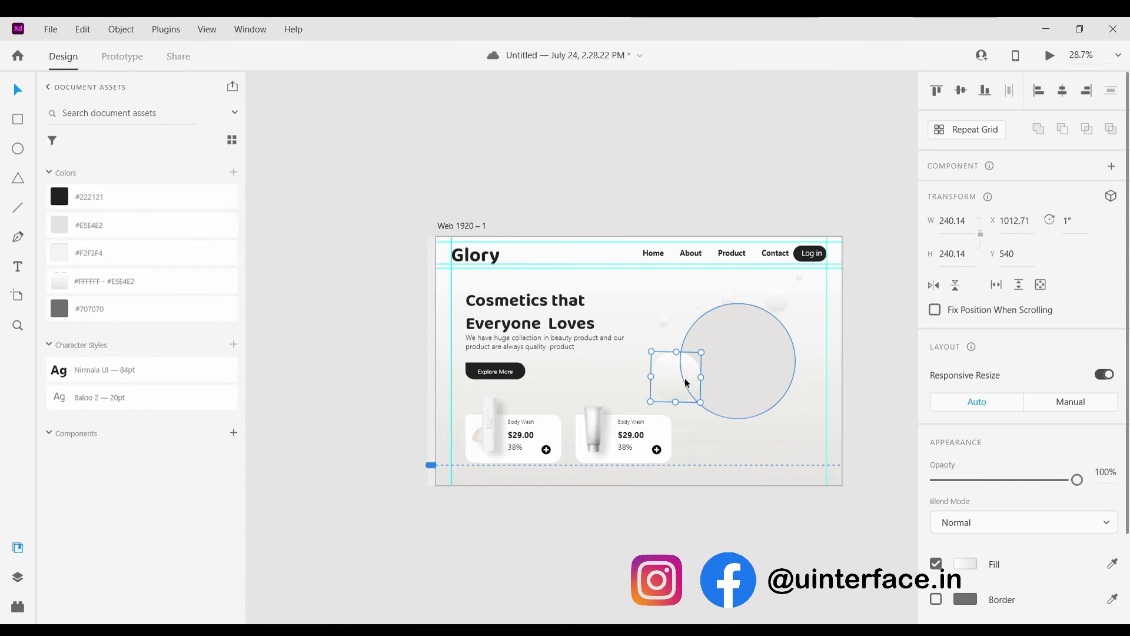
left_click_drag(686, 383, 802, 430)
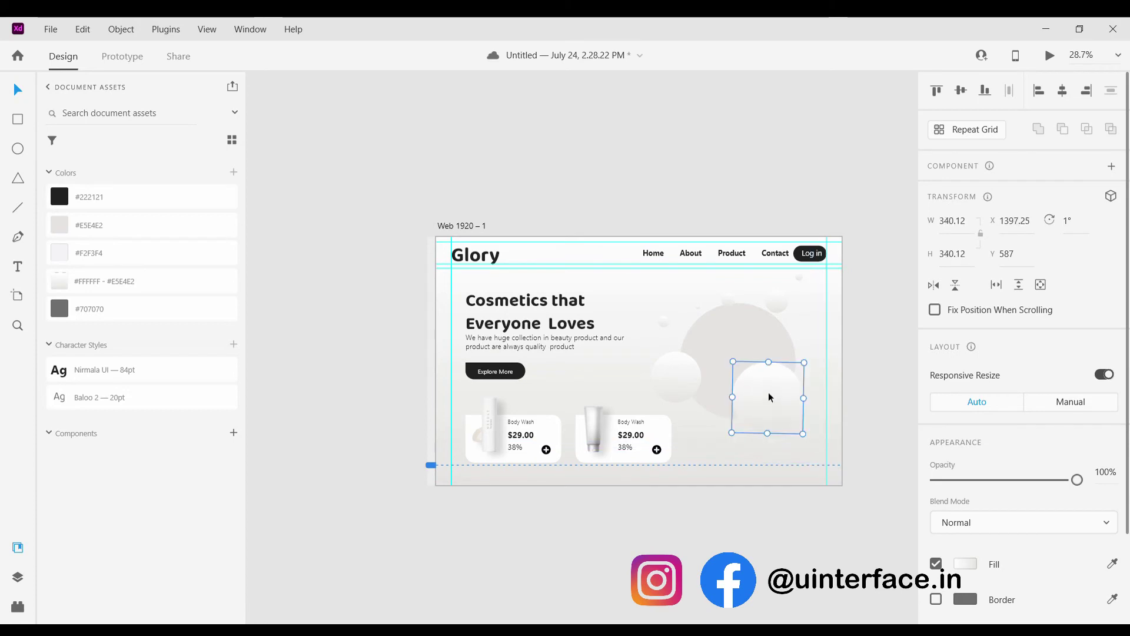
left_click_drag(767, 396, 815, 394)
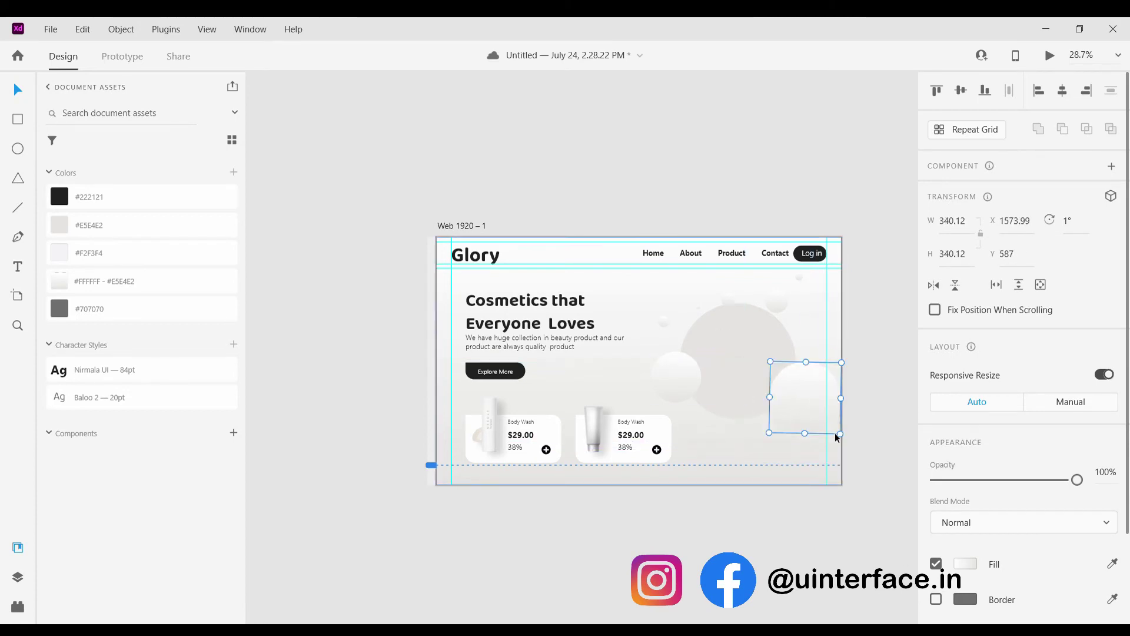
left_click_drag(845, 438, 832, 429)
left_click(873, 421)
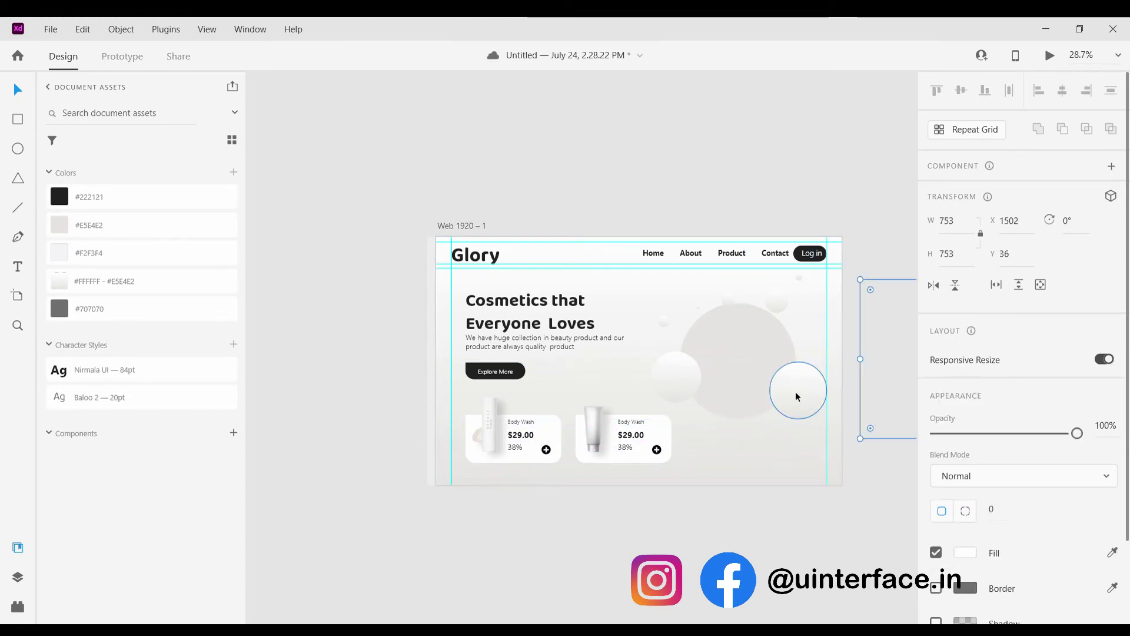
left_click_drag(797, 393, 796, 400)
left_click(866, 446)
Move the silver tube image back onto the artboard, over the large grey circle.
scroll(878, 389, "right", 2)
scroll(878, 393, "right", 1)
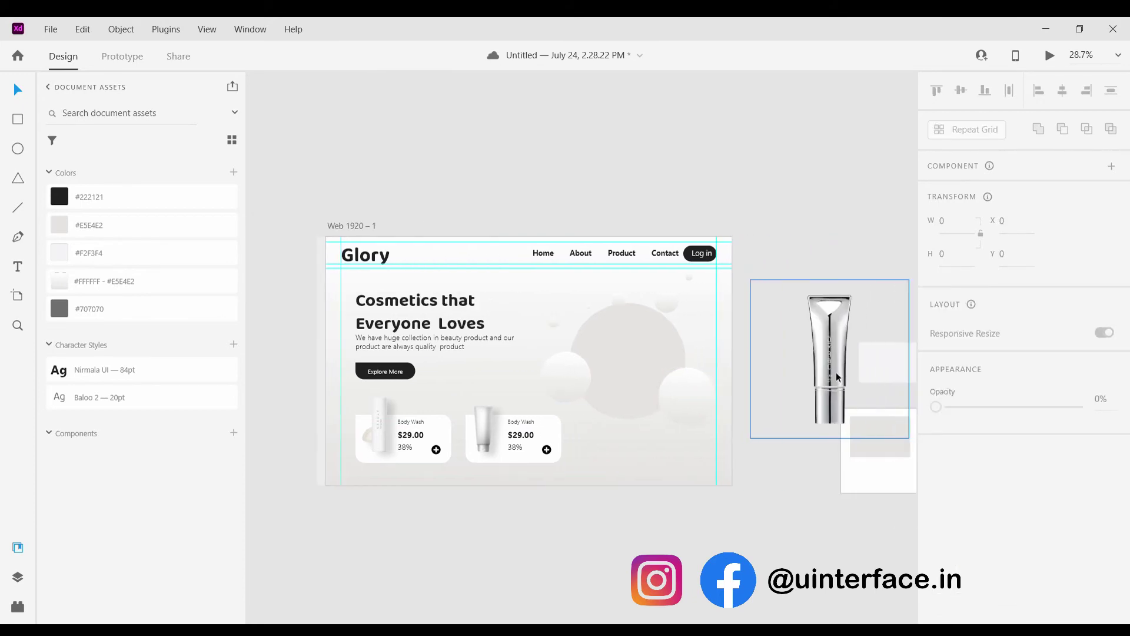
left_click_drag(871, 390, 675, 404)
scroll(695, 406, "up", 5)
Place the lower-right gradient bubble in front of the silver tube, overlapping its base.
left_click(739, 383)
left_click_drag(740, 383, 626, 375)
key("ctrl+0")
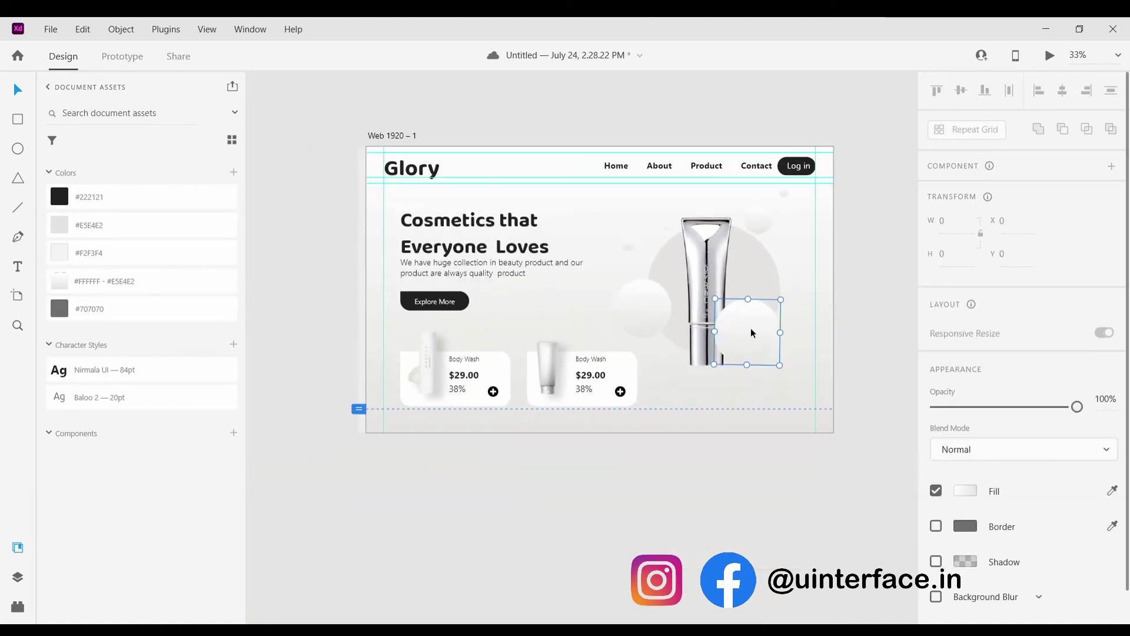
left_click_drag(751, 334, 745, 345)
left_click(839, 262)
scroll(742, 306, "up", 5)
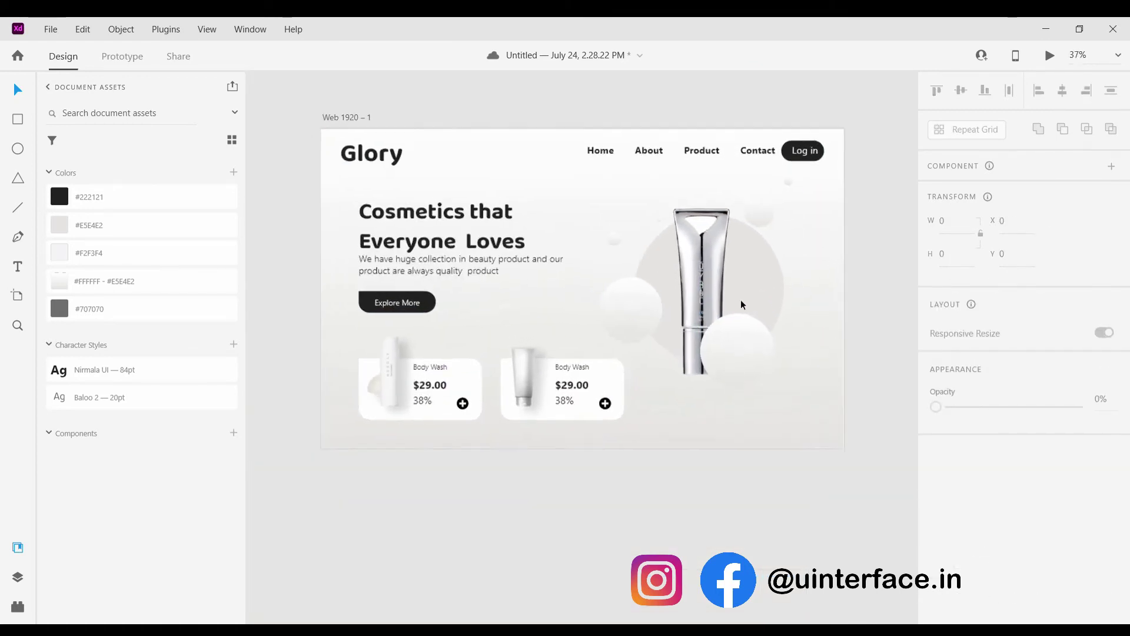
Move the silver tube image slightly right and up over the large circle, to X 1052, Y 211.
left_click(581, 302)
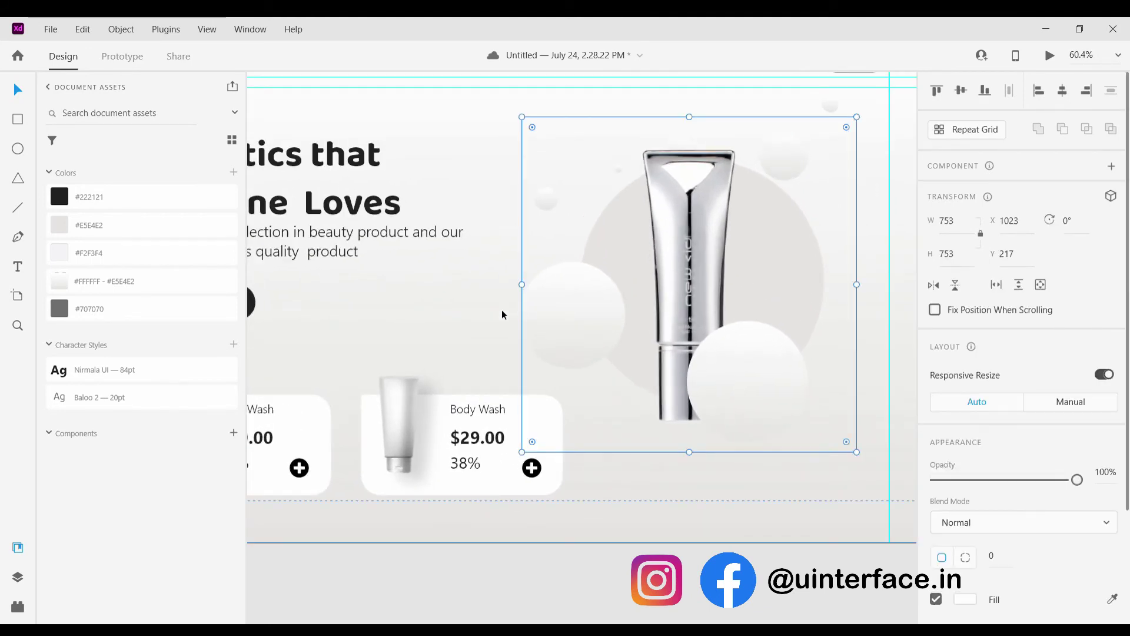
left_click(515, 314)
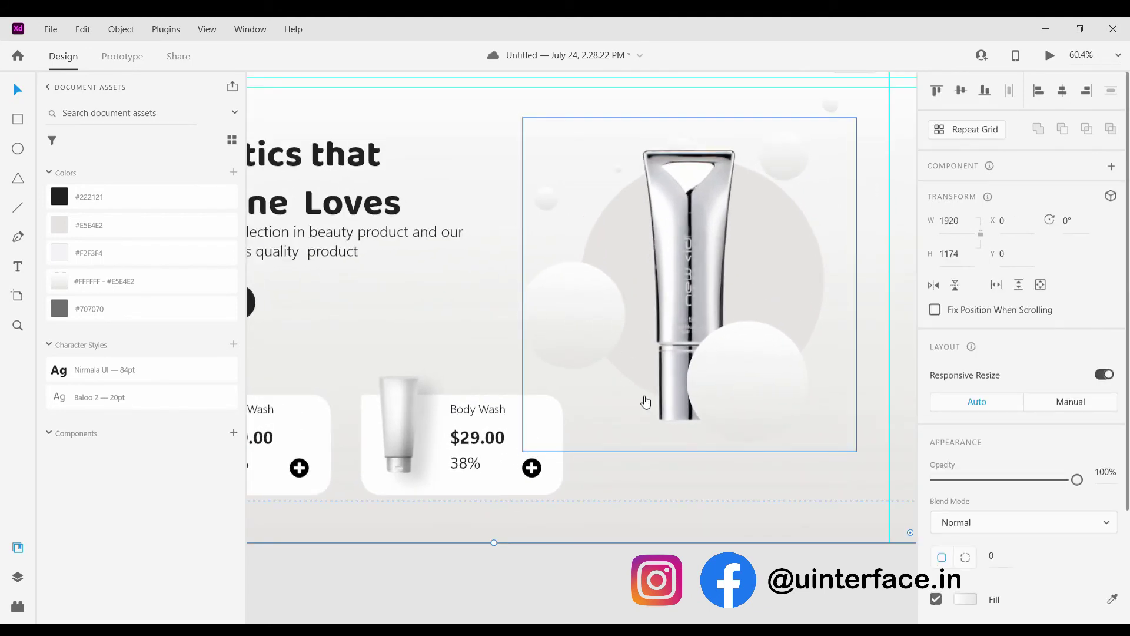
left_click(569, 331)
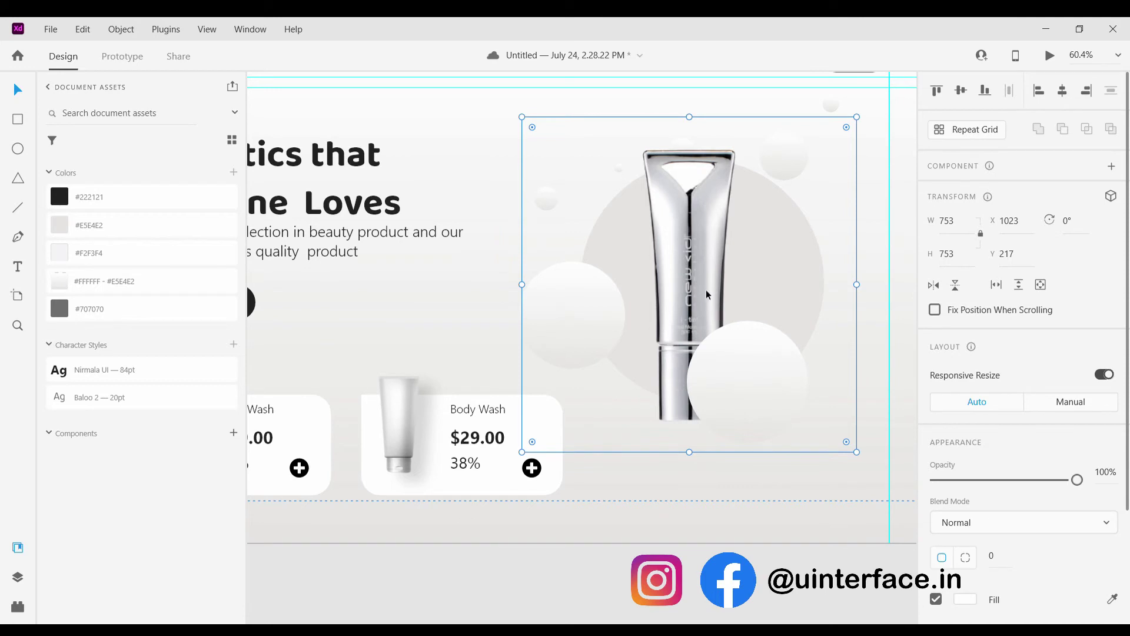
left_click_drag(708, 294, 739, 292)
double_click(553, 305)
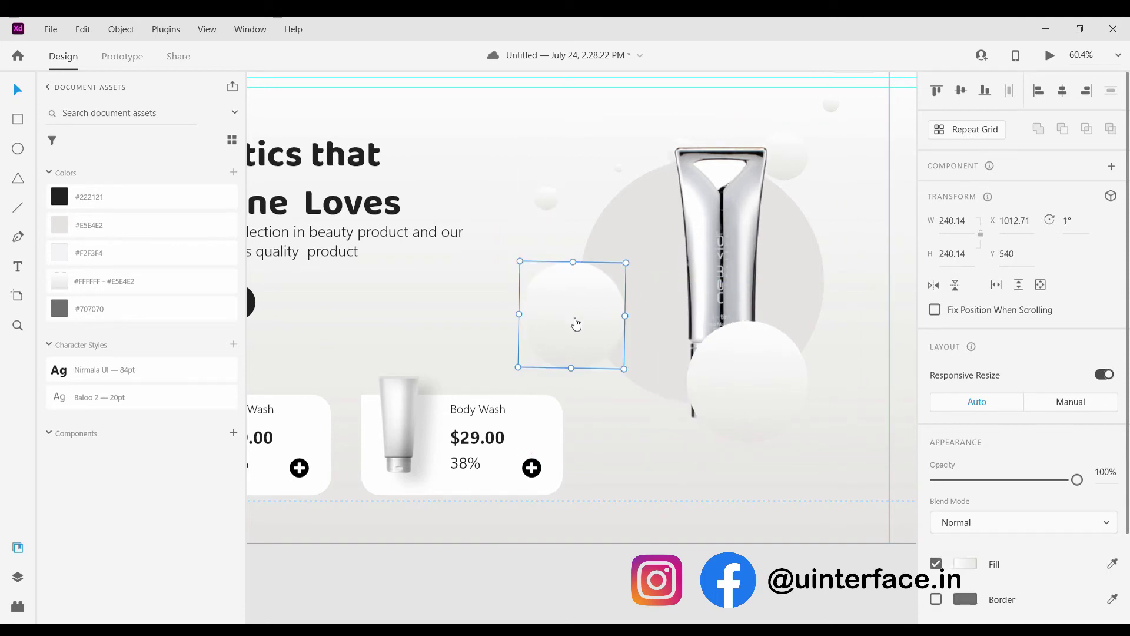
left_click_drag(722, 258, 703, 258)
Duplicate the left gradient bubble, shrink the copy to about 43 × 52 px and place it against the silver tube's right edge.
double_click(553, 292)
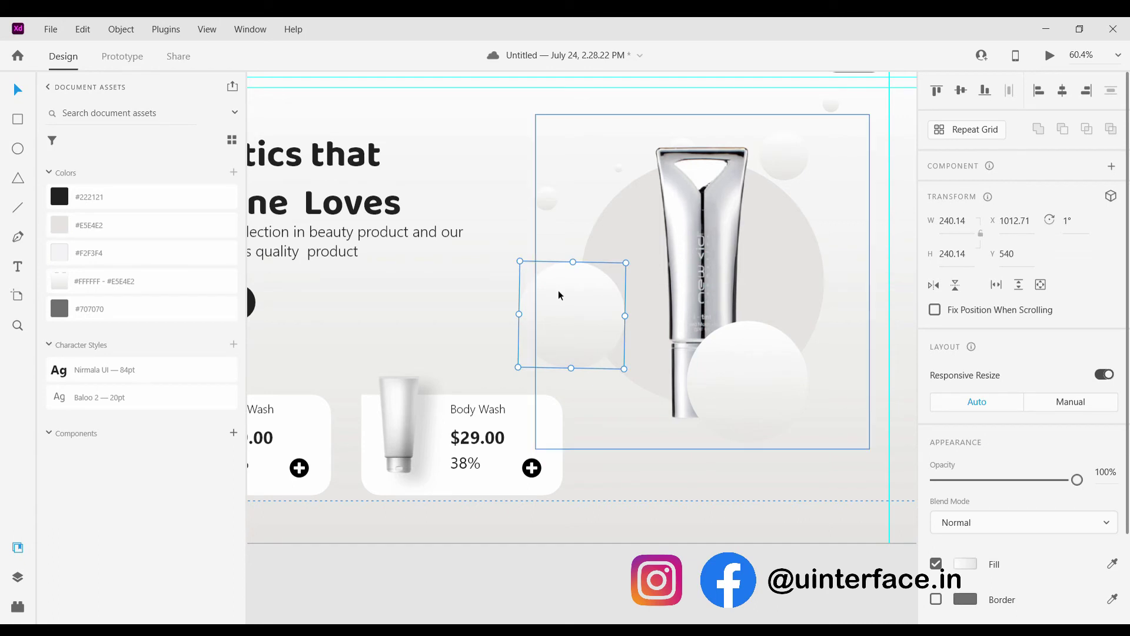
left_click_drag(559, 295, 681, 202)
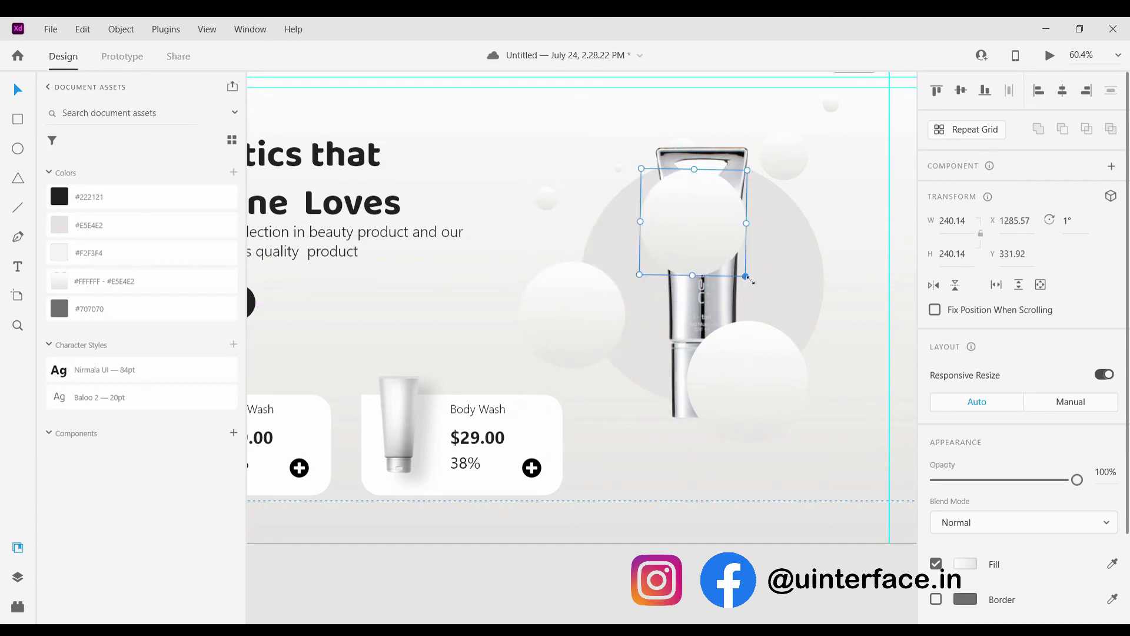
left_click_drag(746, 276, 746, 253)
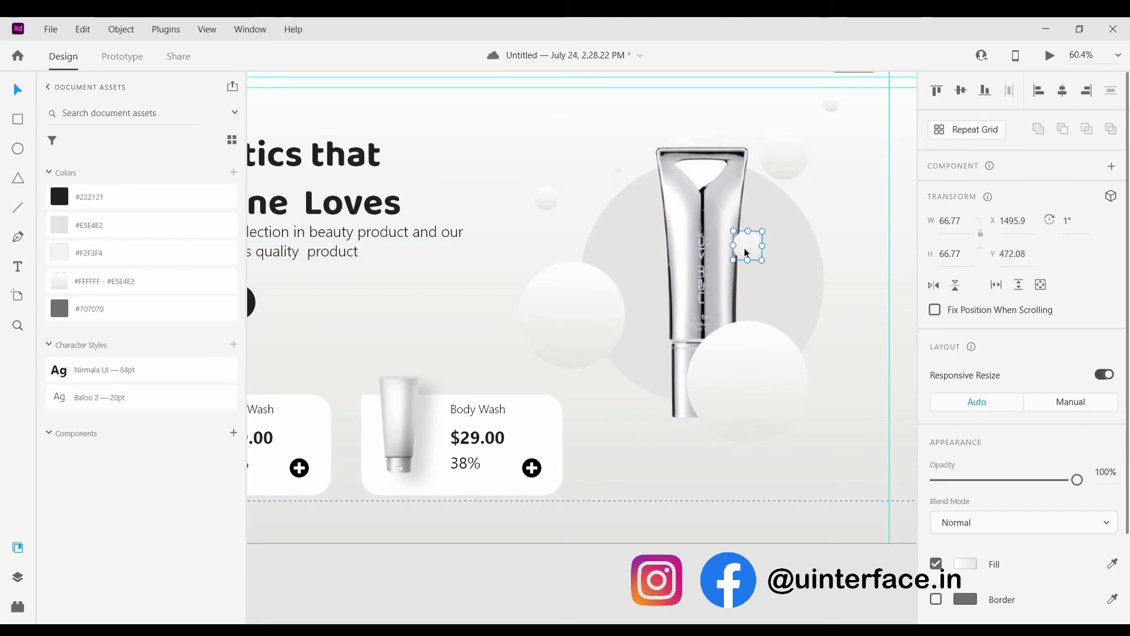
left_click(858, 295)
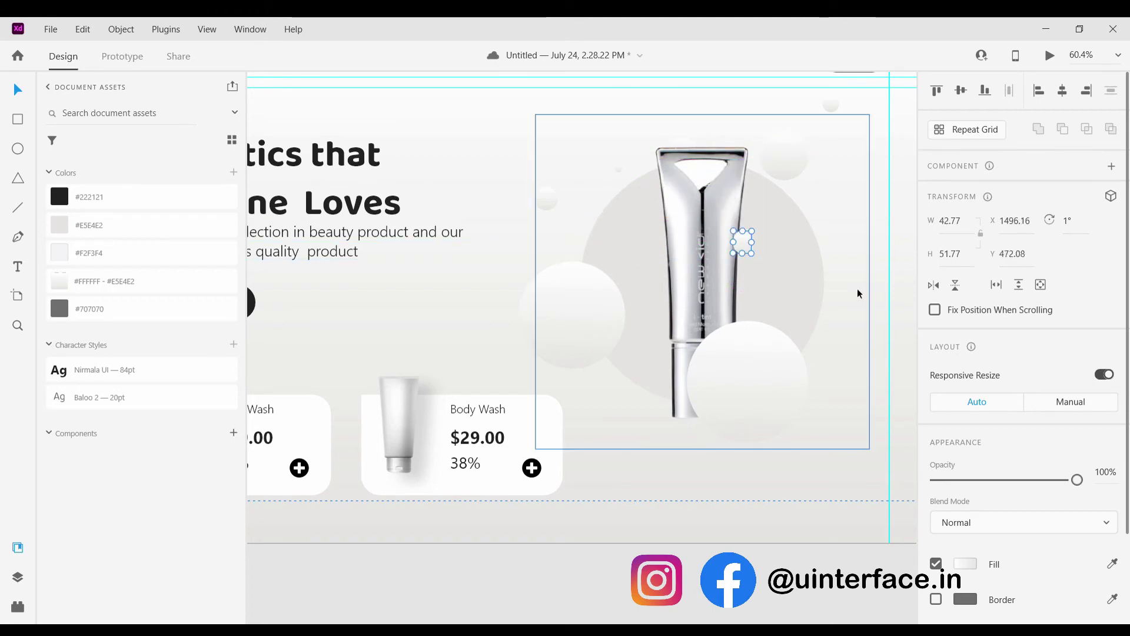
key("ctrl+0")
Reposition the Glory logo text in the header to X 84, Y 13.
scroll(790, 370, "up", 2)
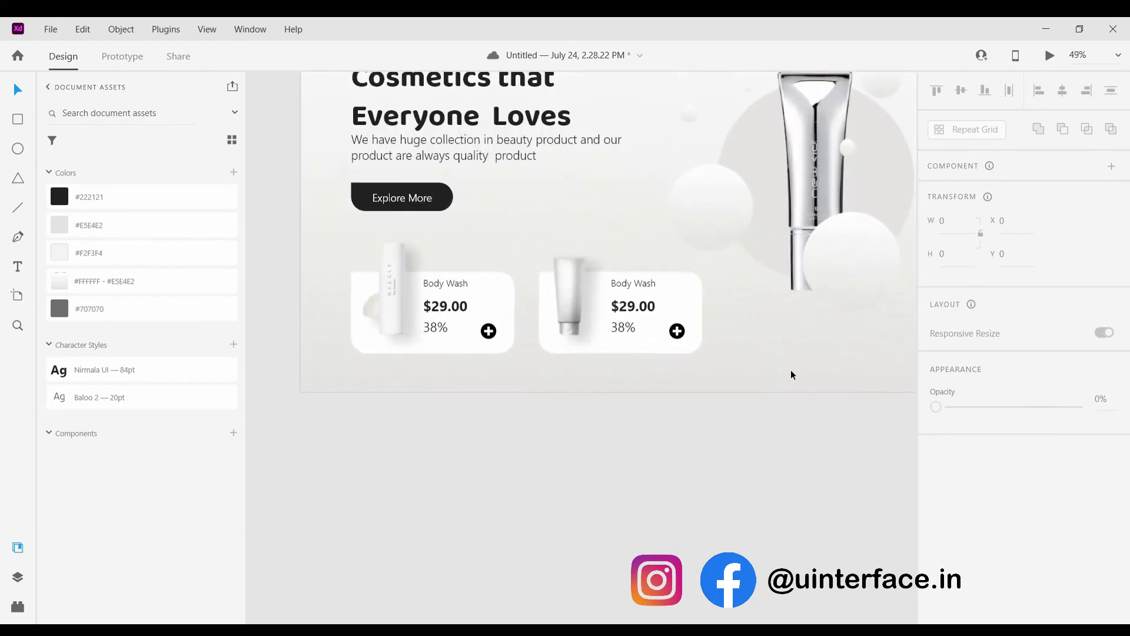
scroll(791, 323, "up", 2)
scroll(792, 323, "down", 2)
scroll(736, 294, "up", 3)
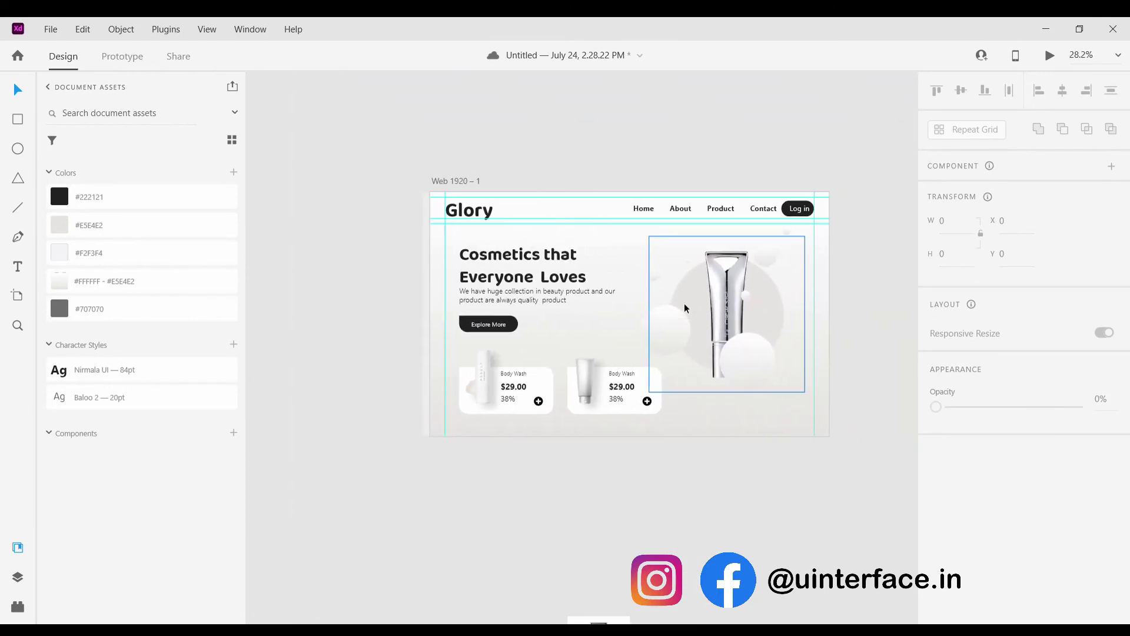
left_click(419, 197)
left_click_drag(421, 210, 426, 187)
scroll(427, 187, "up", 7)
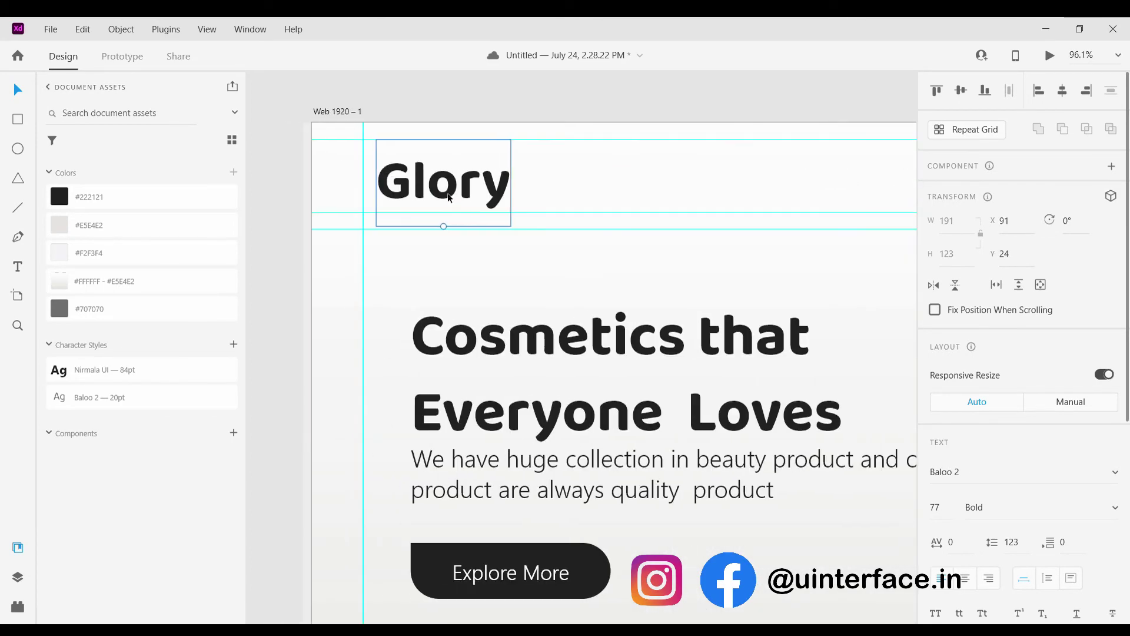
left_click_drag(444, 190, 440, 188)
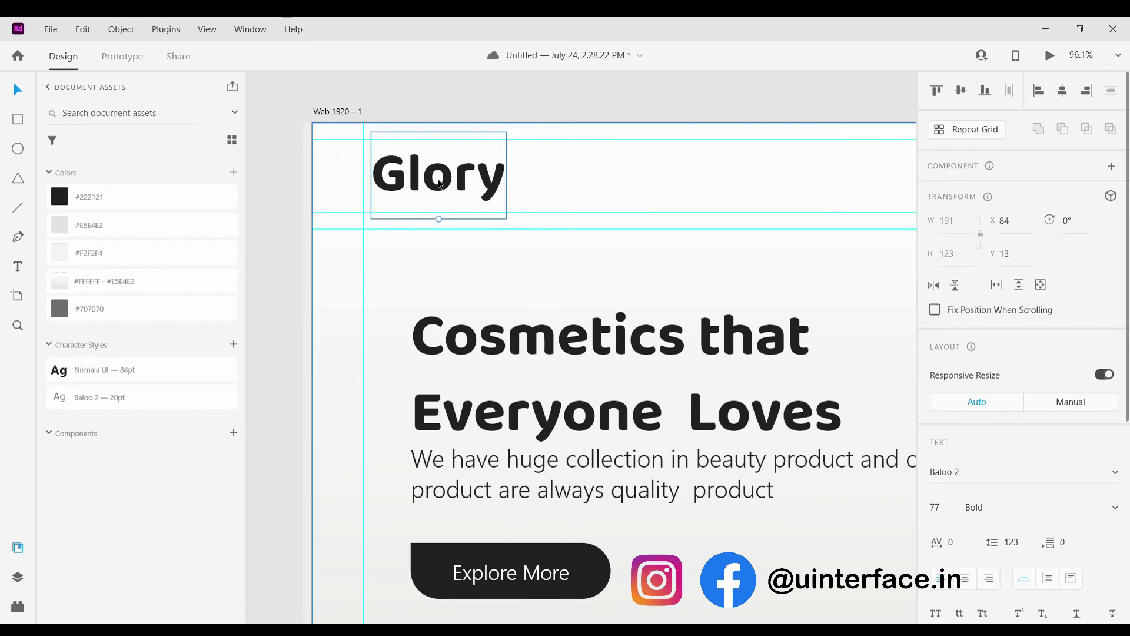
scroll(439, 186, "down", 8)
left_click(402, 475)
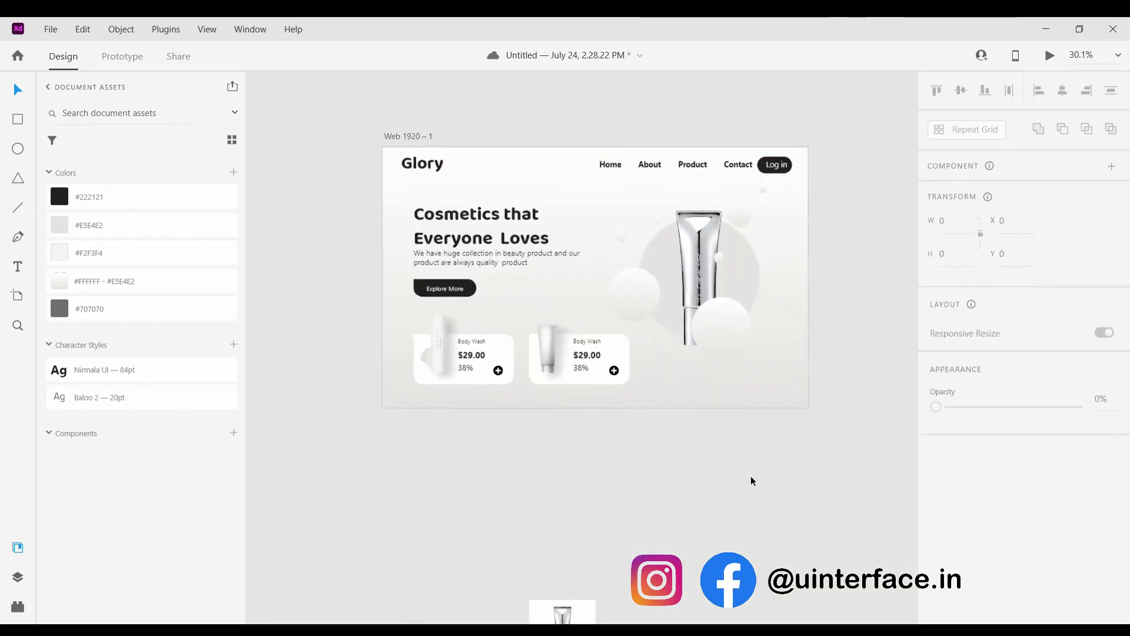
Add a shadow to the silver tube image with an X offset of 40 and a Y offset of 30.
scroll(750, 476, "up", 3)
scroll(652, 294, "up", 2)
left_click(647, 188)
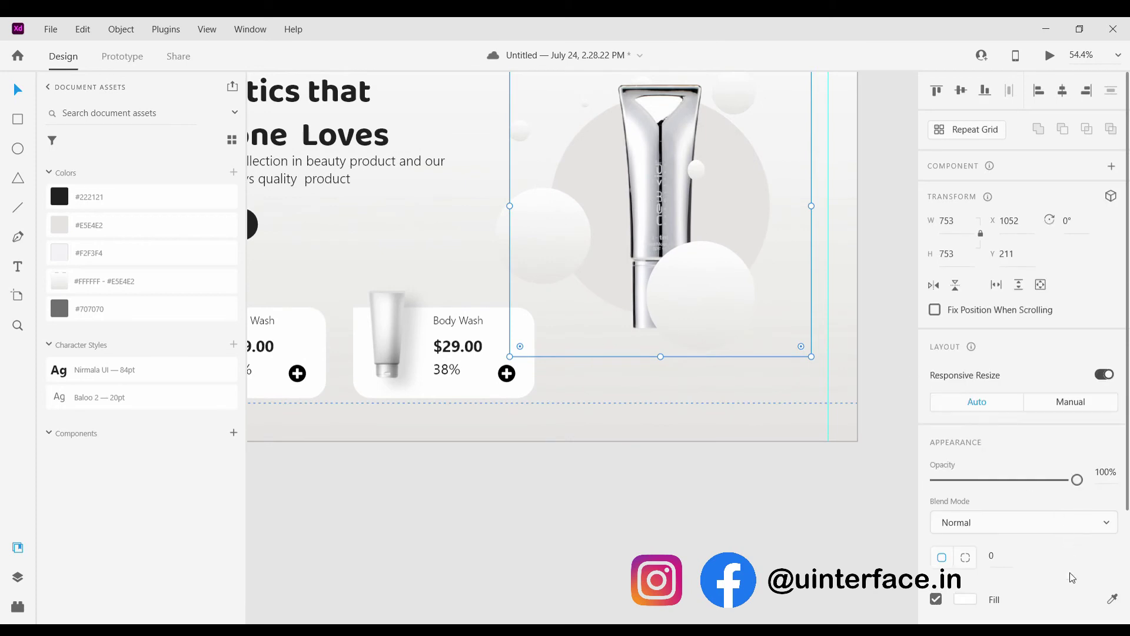
scroll(1001, 530, "down", 3)
left_click(937, 526)
scroll(995, 565, "down", 1)
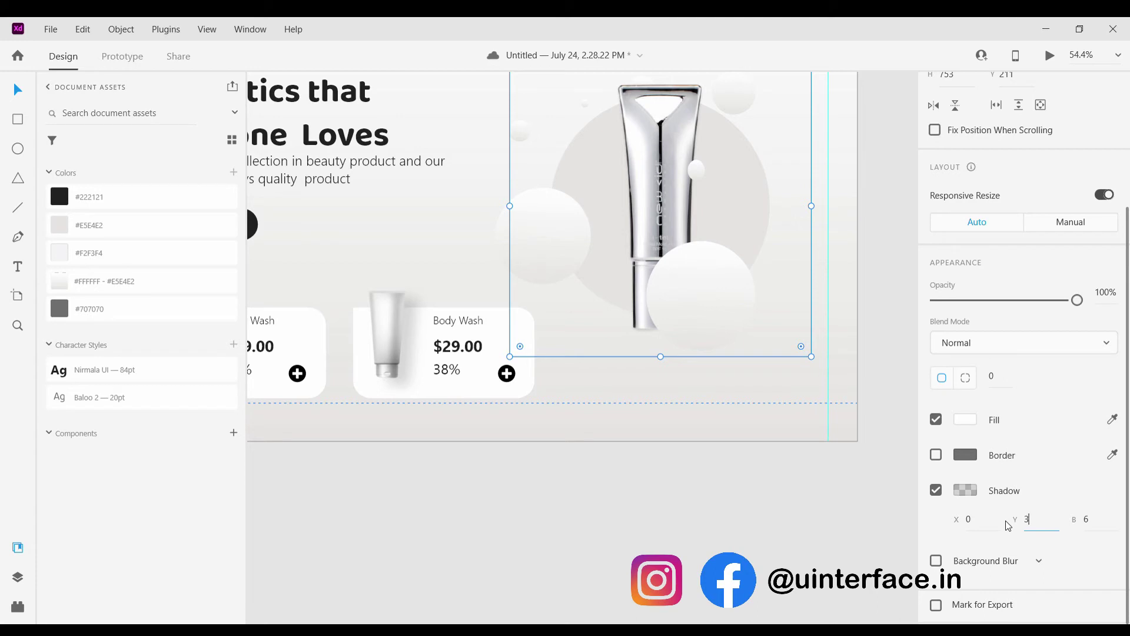
left_click(652, 227)
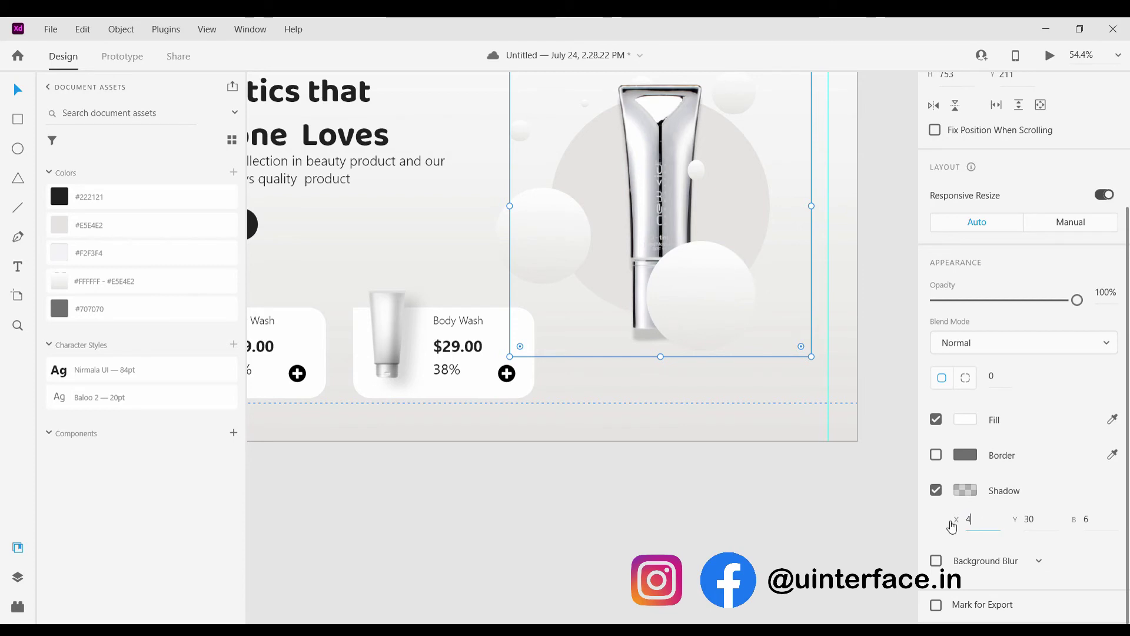
left_click(684, 521)
left_click(652, 190)
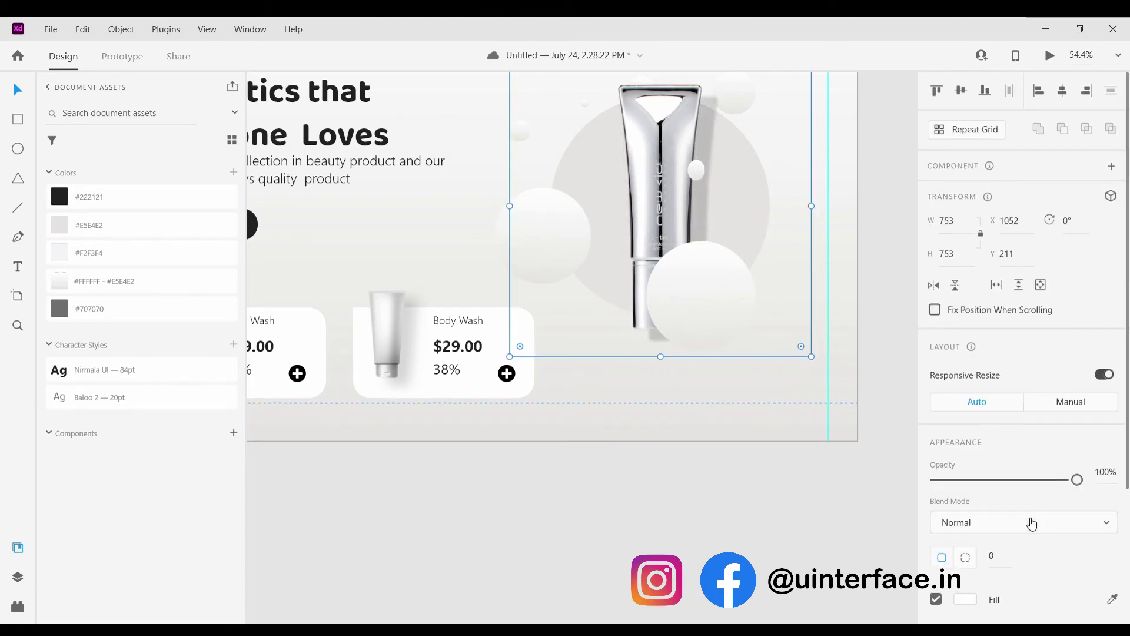
Set the blur of the silver tube's shadow to 30.
left_click_drag(1128, 481, 1129, 509)
scroll(1063, 535, "down", 3)
double_click(1100, 523)
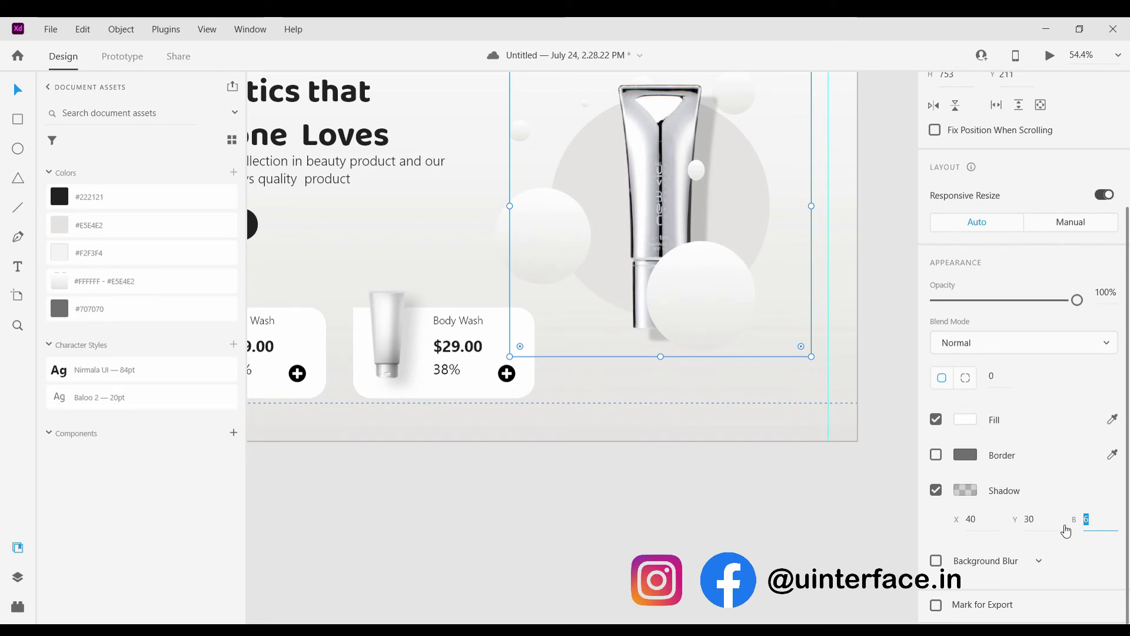
type("30")
left_click(745, 500)
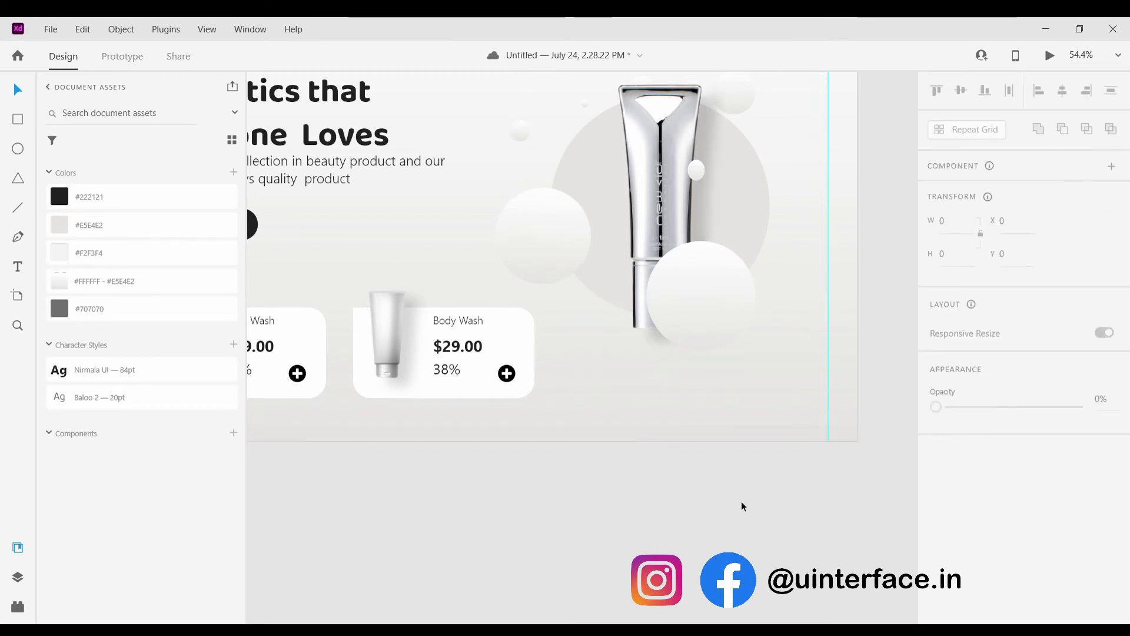
Reduce the blur of the silver tube's shadow to 20.
scroll(741, 502, "down", 6)
scroll(715, 384, "up", 5)
scroll(713, 383, "up", 1)
left_click(701, 326)
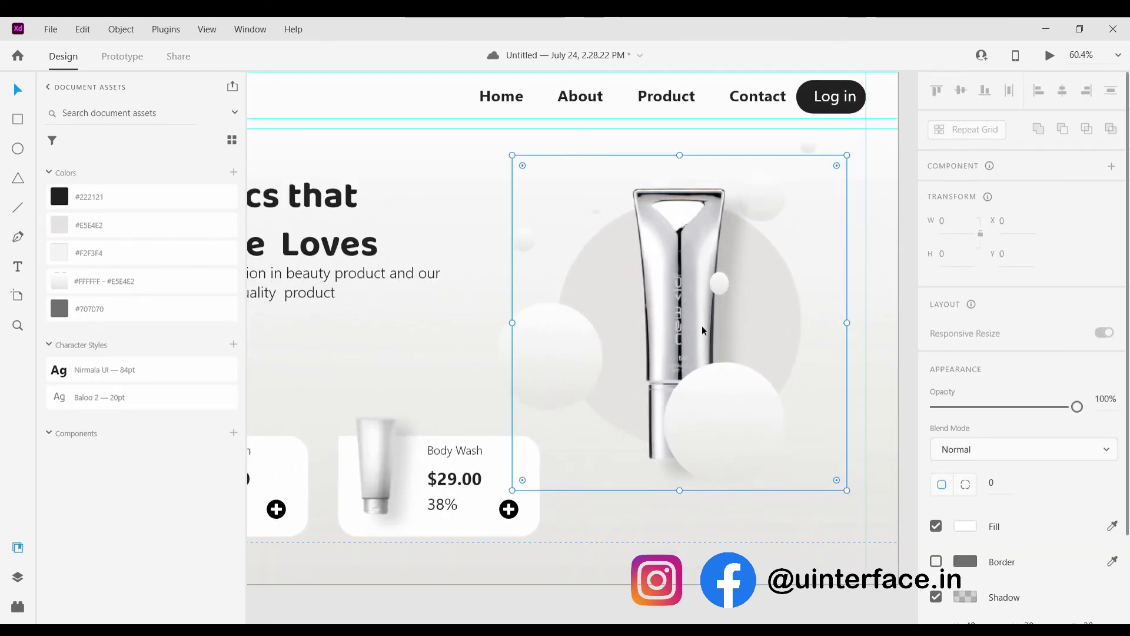
scroll(1095, 471, "down", 2)
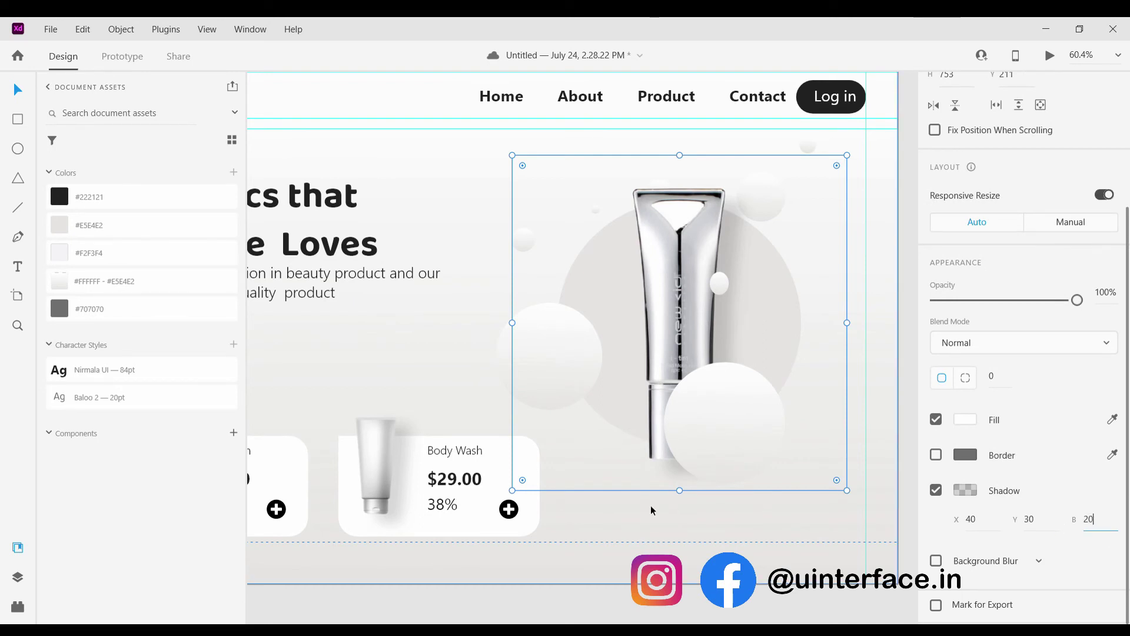
left_click(590, 509)
Adjust the vertical offset of the silver tube's shadow.
scroll(590, 509, "down", 3)
left_click(628, 369)
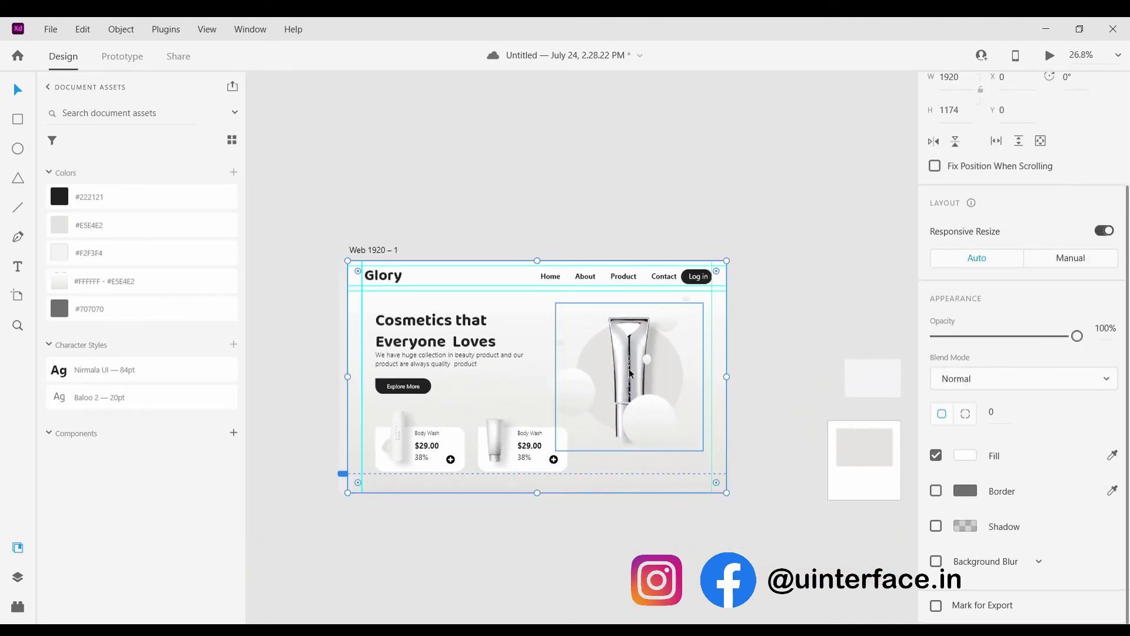
scroll(1040, 524, "down", 1)
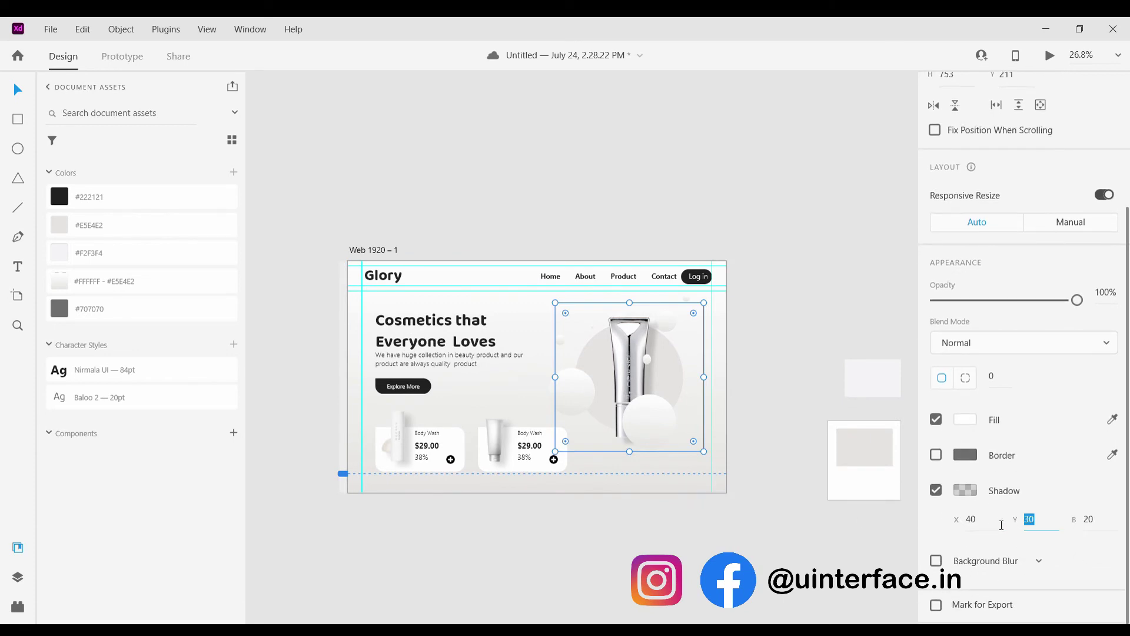
left_click(605, 517)
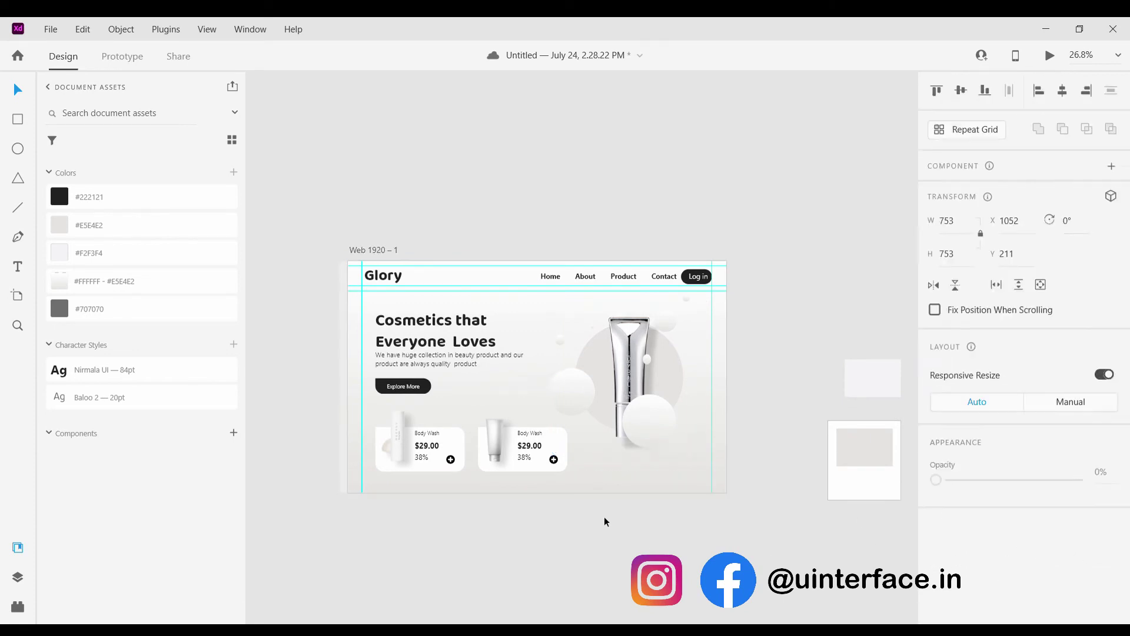
Draw a flat ellipse about 388 × 69 px and place it under the silver tube's base.
scroll(598, 461, "down", 1)
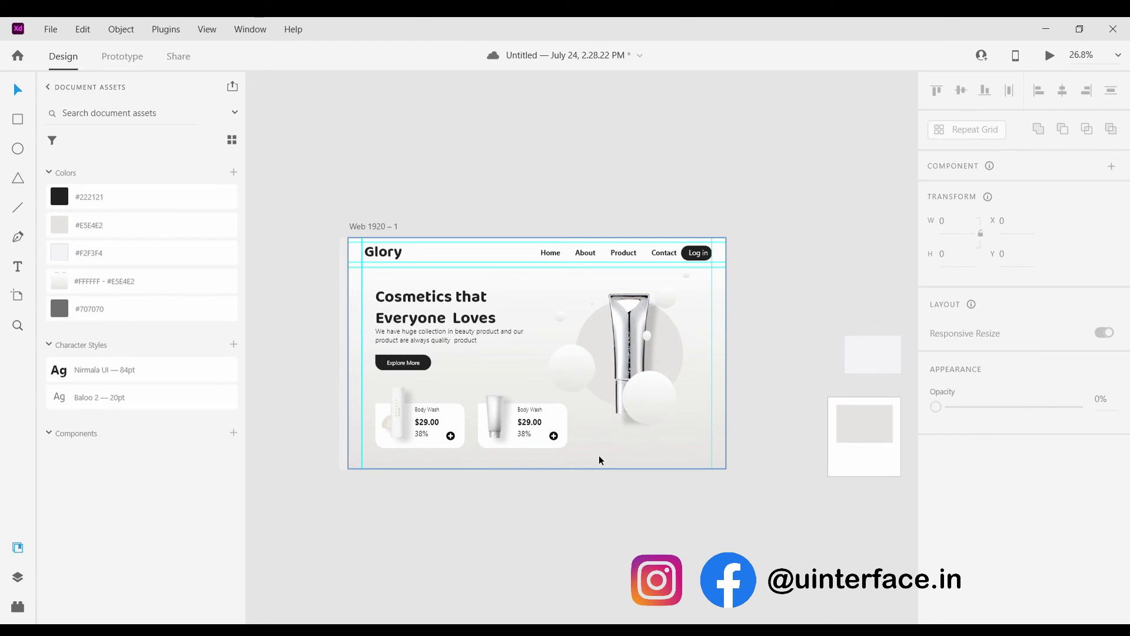
scroll(600, 456, "up", 3)
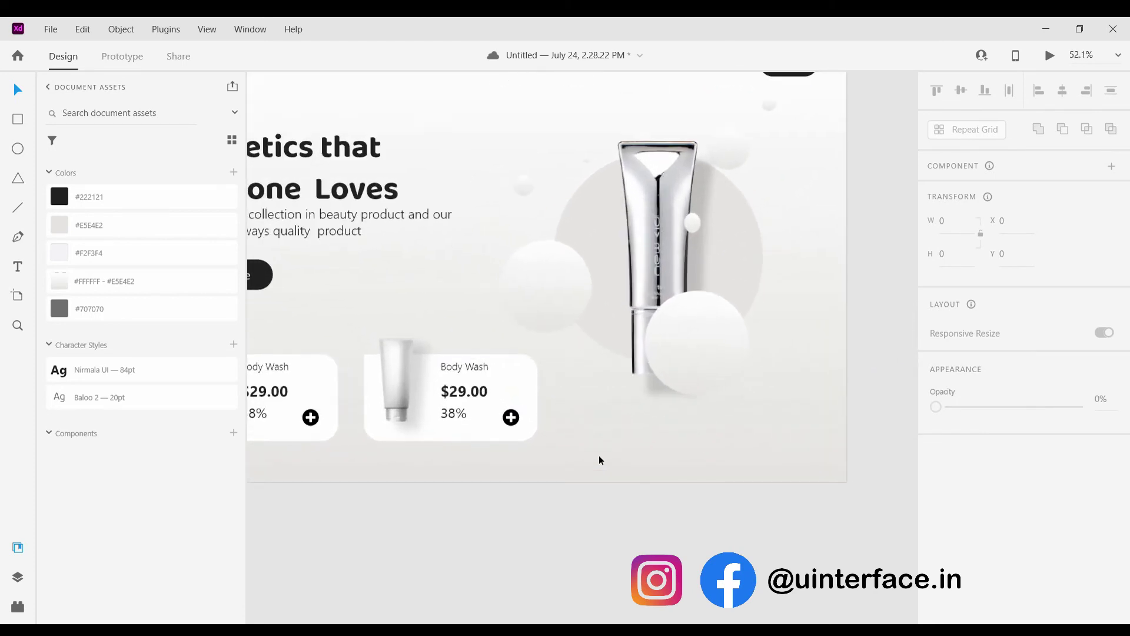
scroll(599, 457, "up", 1)
scroll(599, 456, "left", 1)
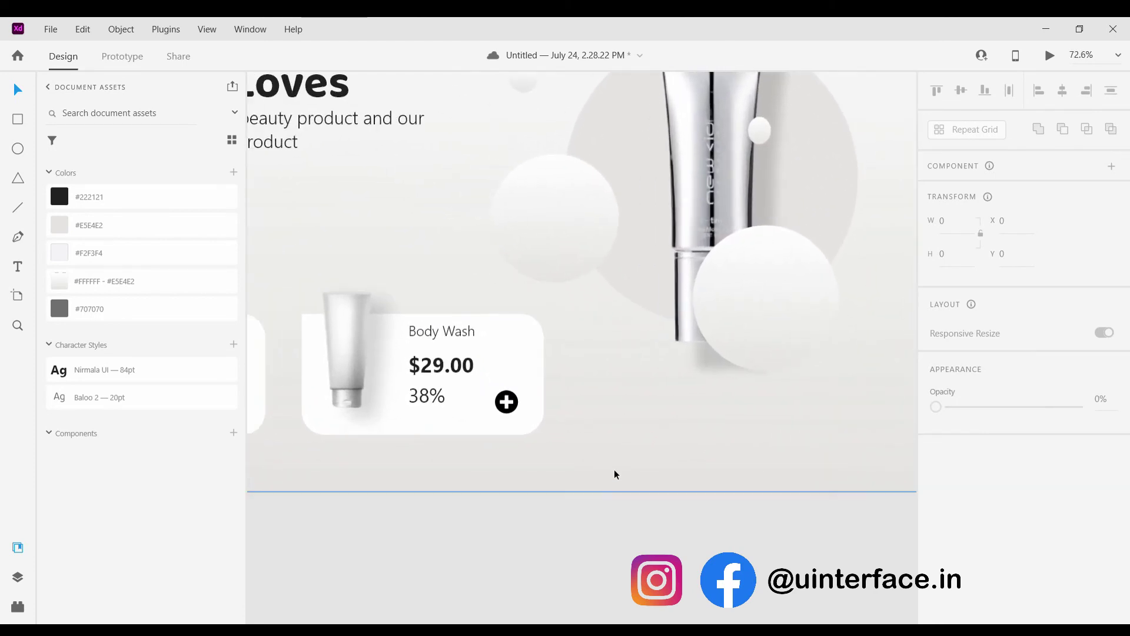
left_click(20, 149)
left_click_drag(628, 359, 834, 393)
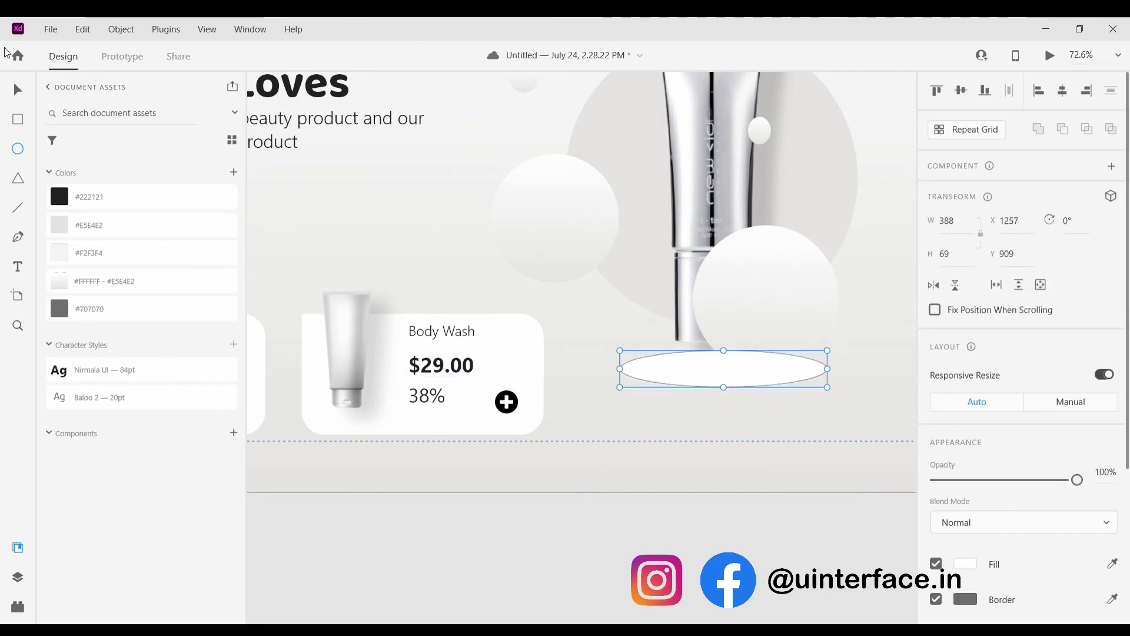
left_click(20, 91)
left_click_drag(689, 374, 670, 359)
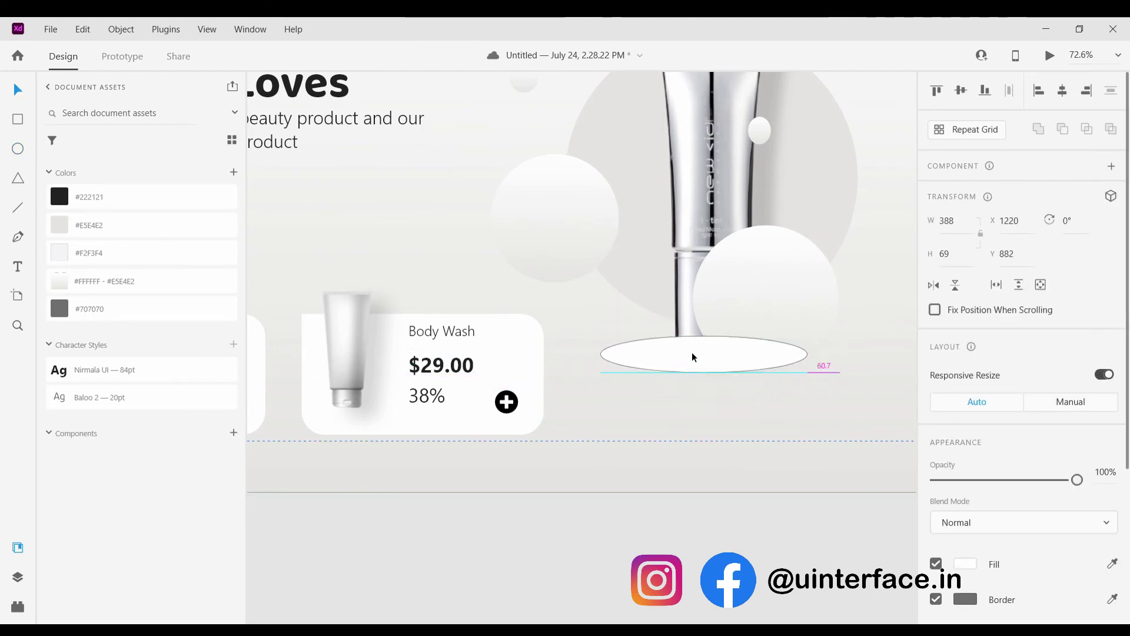
Bring the lower-right gradient bubble in front of the ellipse and shift the ellipse to about X 1209, Y 895.
left_click(774, 305)
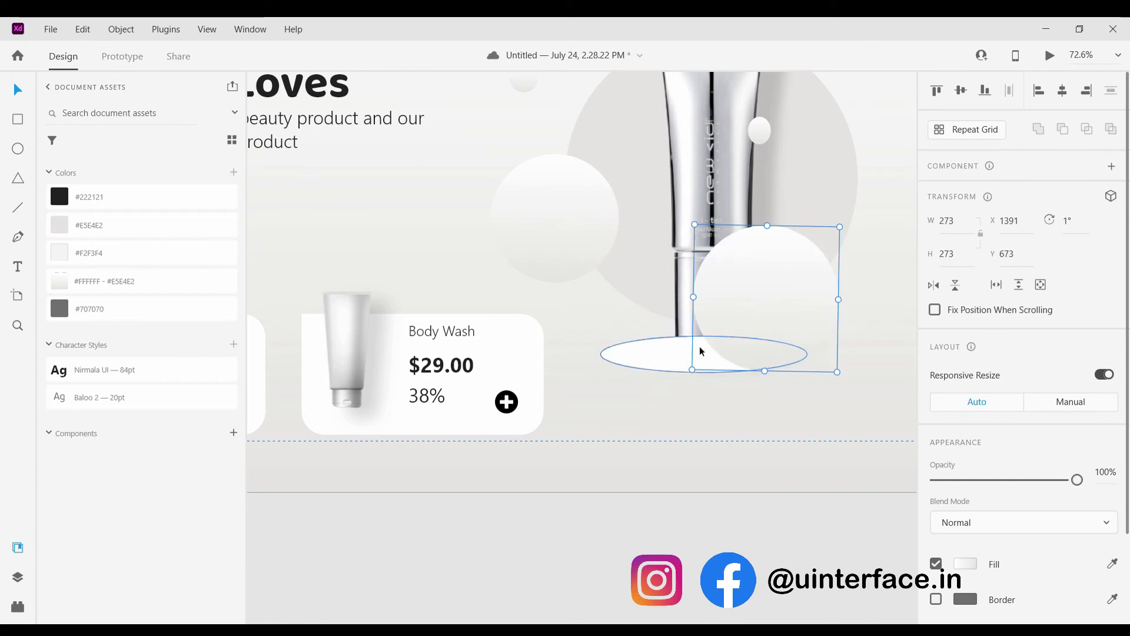
mouse_move(683, 350)
left_mouse_down()
mouse_move(674, 366)
mouse_move(671, 341)
mouse_move(671, 376)
mouse_move(665, 355)
mouse_move(667, 365)
left_mouse_up()
left_click(688, 263)
scroll(671, 353, "up", 8)
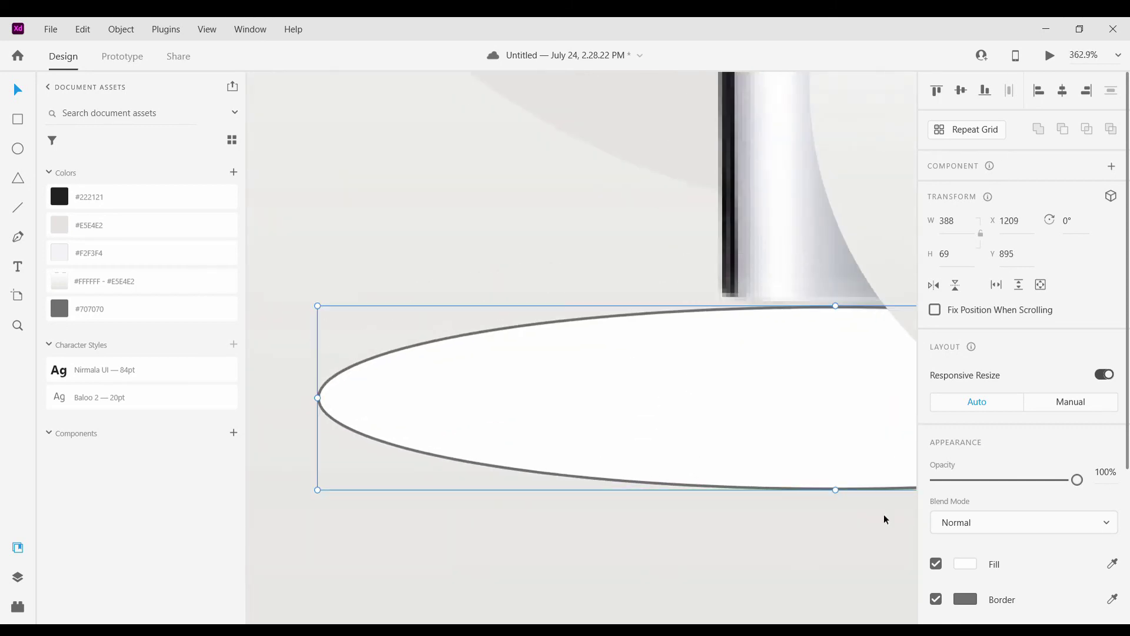
Restyle the ellipse with no border and a #E5E4E2 fill, and move it up against the tube's base.
left_click(936, 599)
left_click(141, 225)
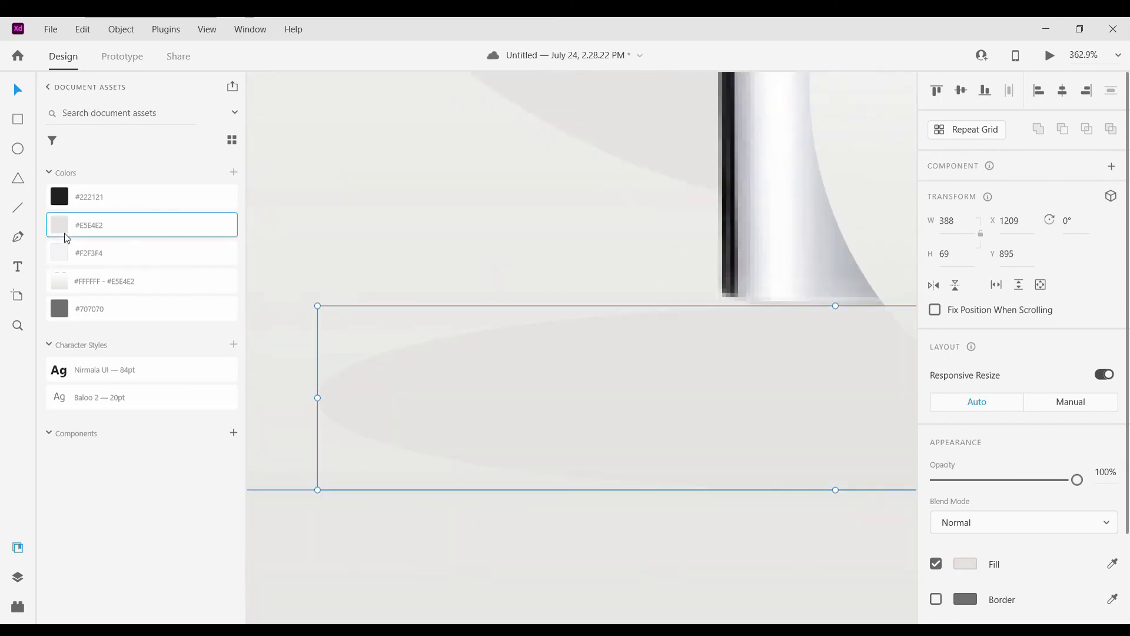
scroll(463, 310, "down", 4)
scroll(463, 310, "down", 3)
left_click_drag(514, 326, 515, 320)
scroll(990, 530, "down", 1)
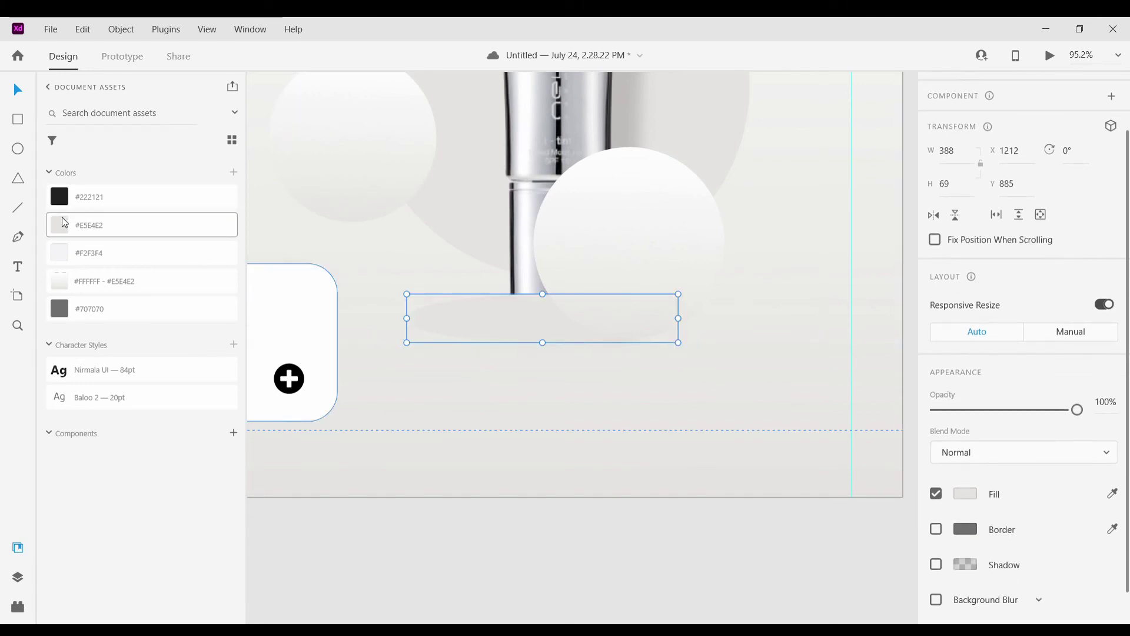
Fill the ellipse with the #FFFFFF – #E5E4E2 gradient and move it to about X 1189, Y 895 beneath the tube.
left_click(62, 219)
left_click(68, 285)
scroll(506, 325, "up", 3)
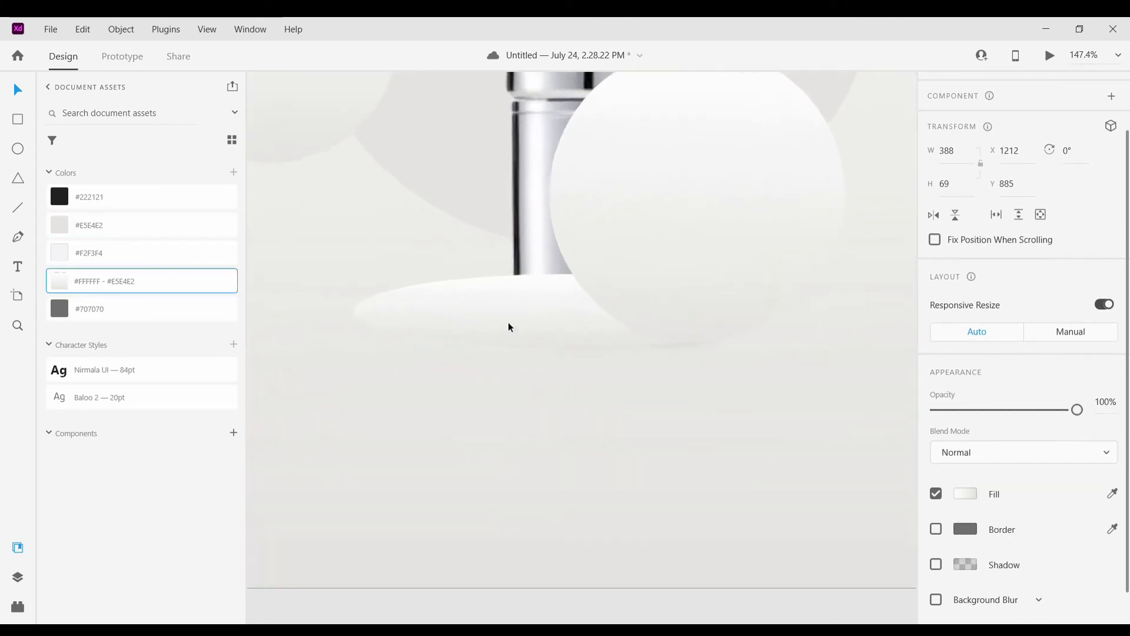
left_click_drag(524, 308, 504, 321)
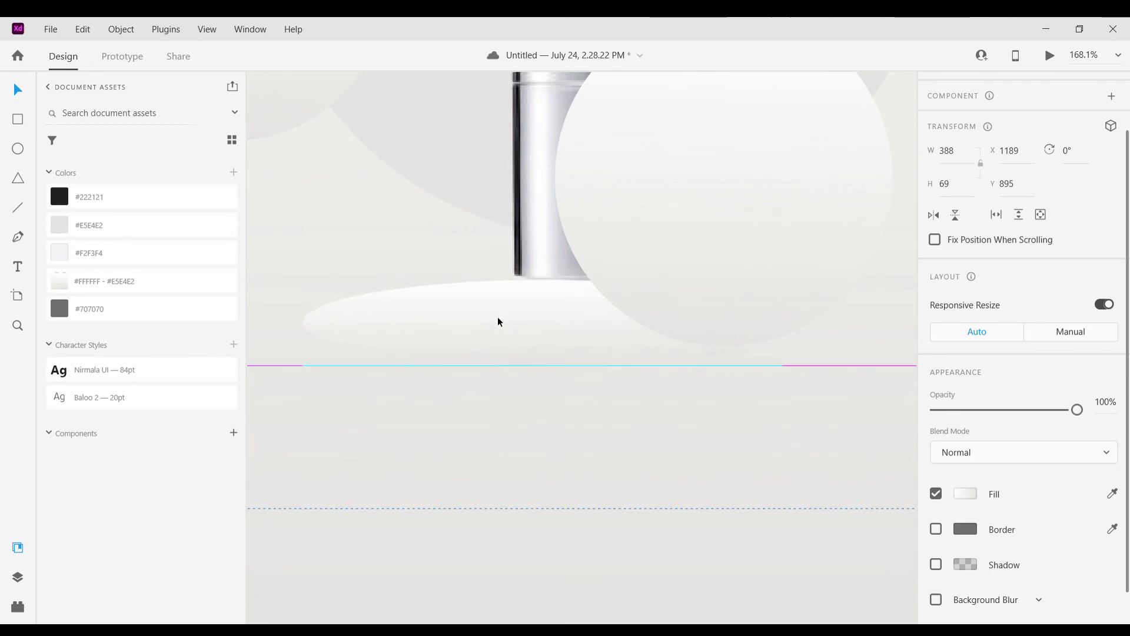
Shift the ellipse to X 1188 and adjust the silver tube to X 1049, Y 213 so its base meets the ellipse.
left_click(532, 236)
left_click(513, 312)
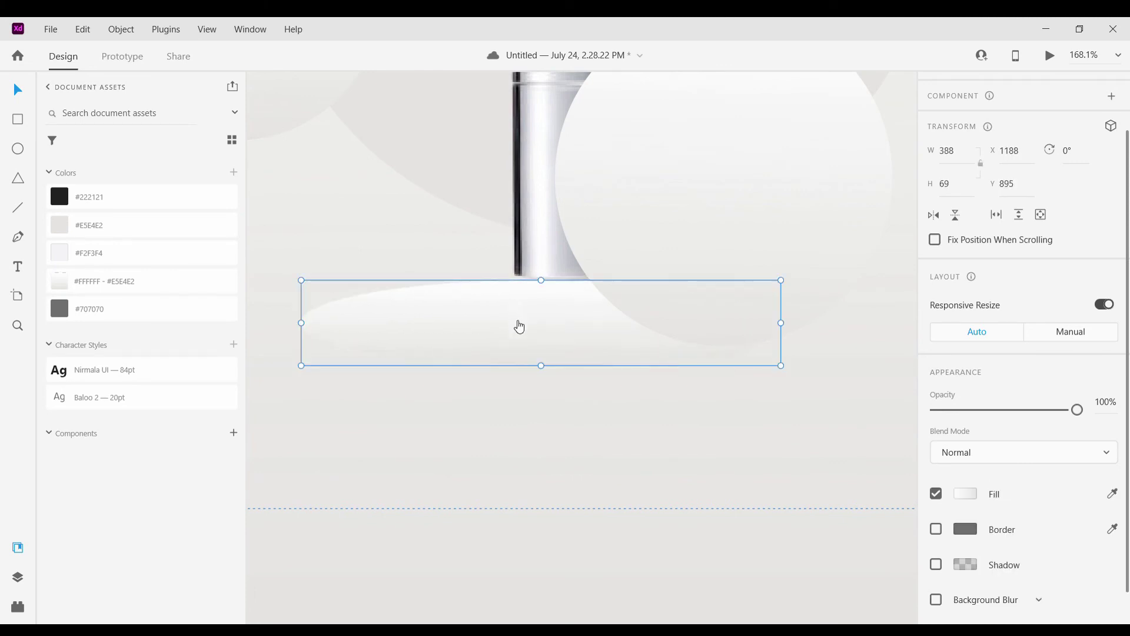
scroll(519, 321, "up", 3)
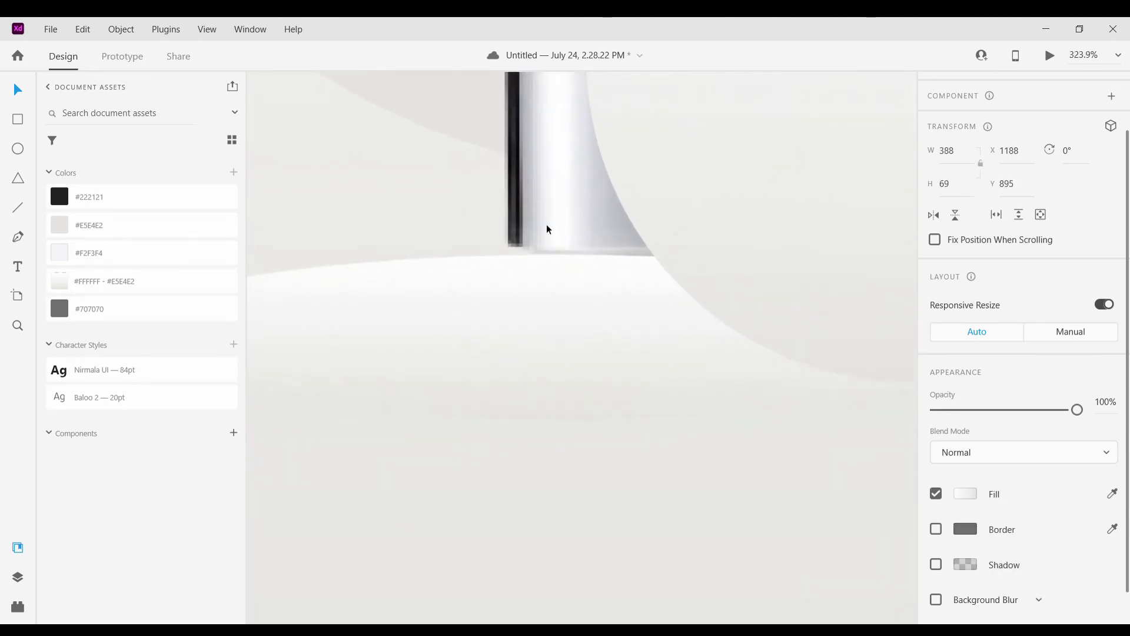
left_click(549, 223)
left_click_drag(560, 228, 551, 218)
scroll(549, 219, "down", 10)
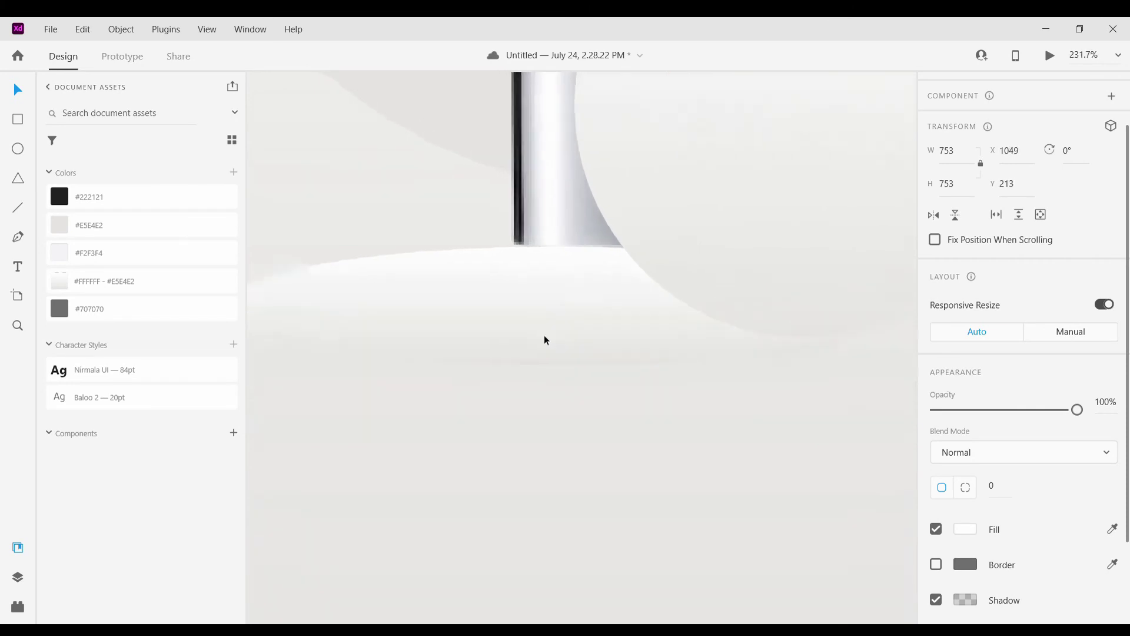
left_click(506, 521)
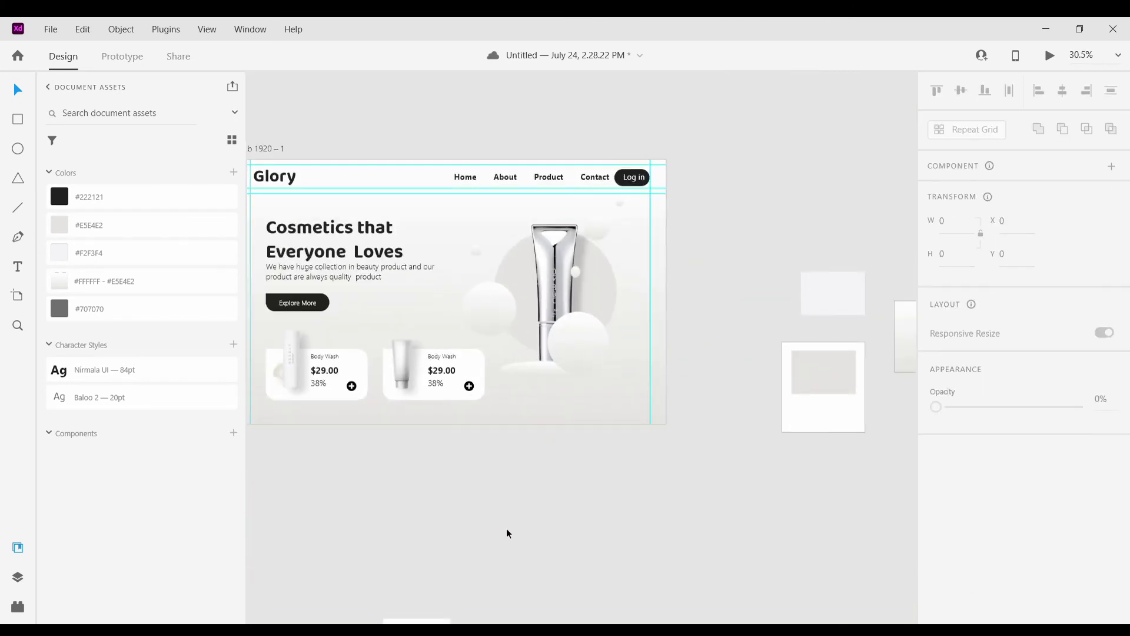
Clear all vertical and horizontal layout guides from the Web 1920 – 1 artboard.
scroll(506, 529, "up", 2)
scroll(507, 530, "down", 2)
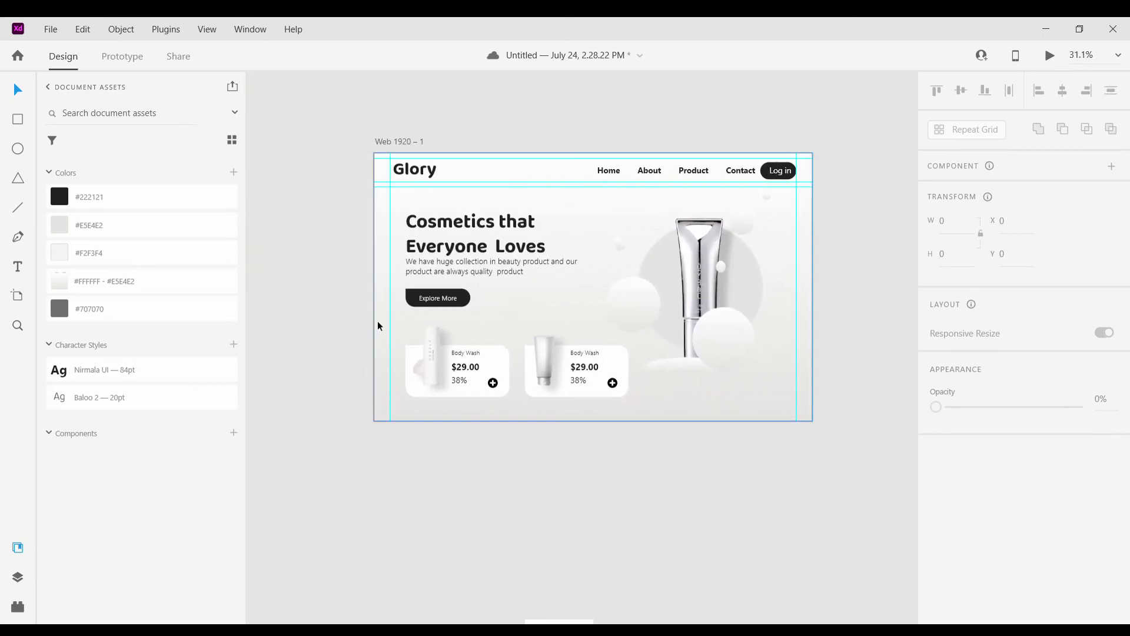
left_click_drag(391, 323, 326, 329)
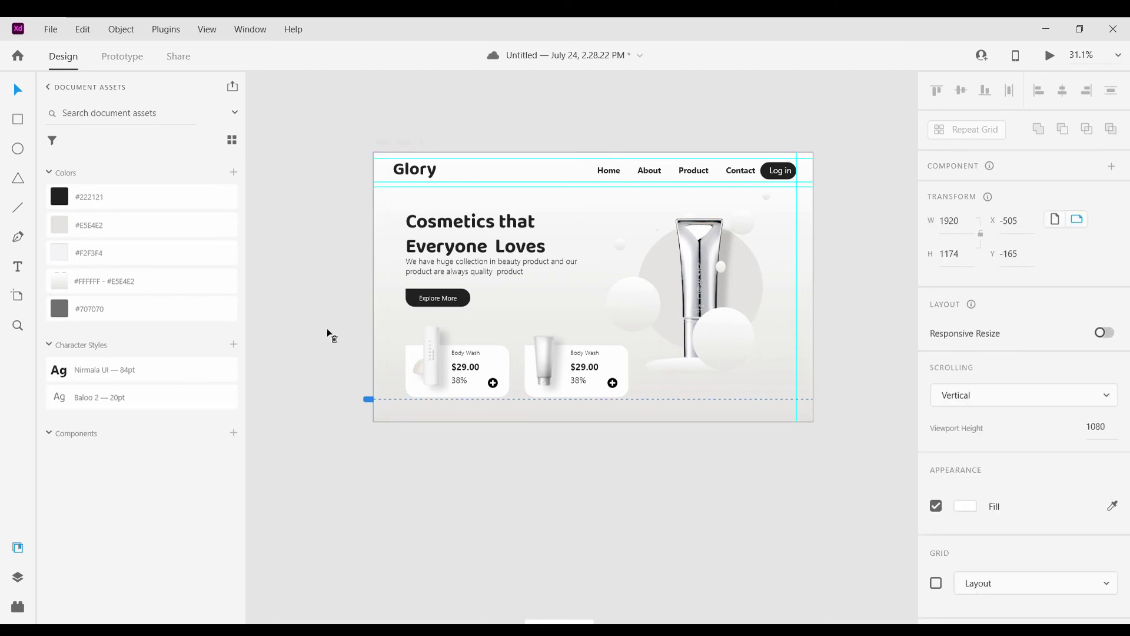
left_click_drag(529, 183, 513, 132)
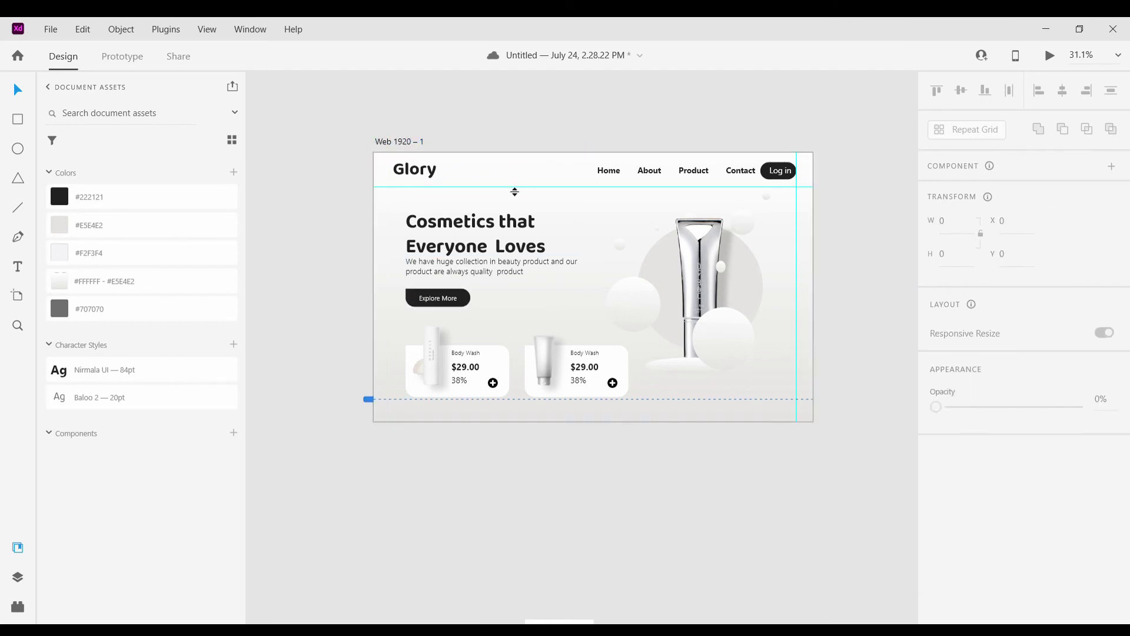
left_click_drag(514, 188, 507, 129)
scroll(620, 238, "down", 3)
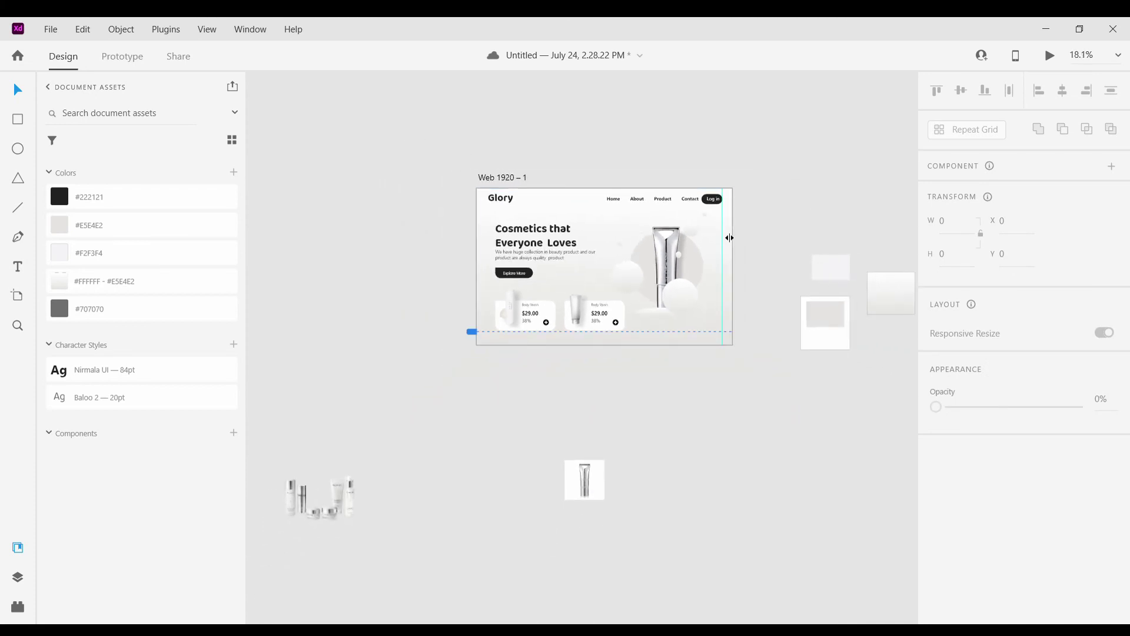
left_click_drag(727, 240, 760, 241)
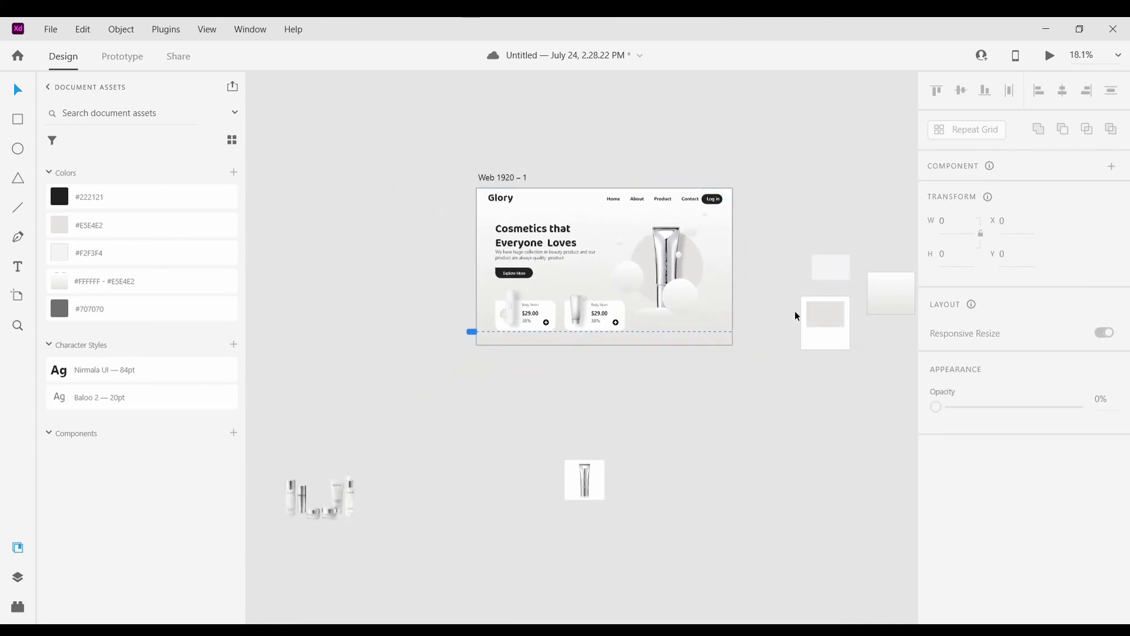
scroll(789, 305, "right", 1)
key("ctrl+semicolon")
Move the loose reference rectangles from the right side of the artboard to its left side.
left_click_drag(821, 307, 851, 336)
left_click_drag(801, 272, 274, 206)
left_click(375, 290)
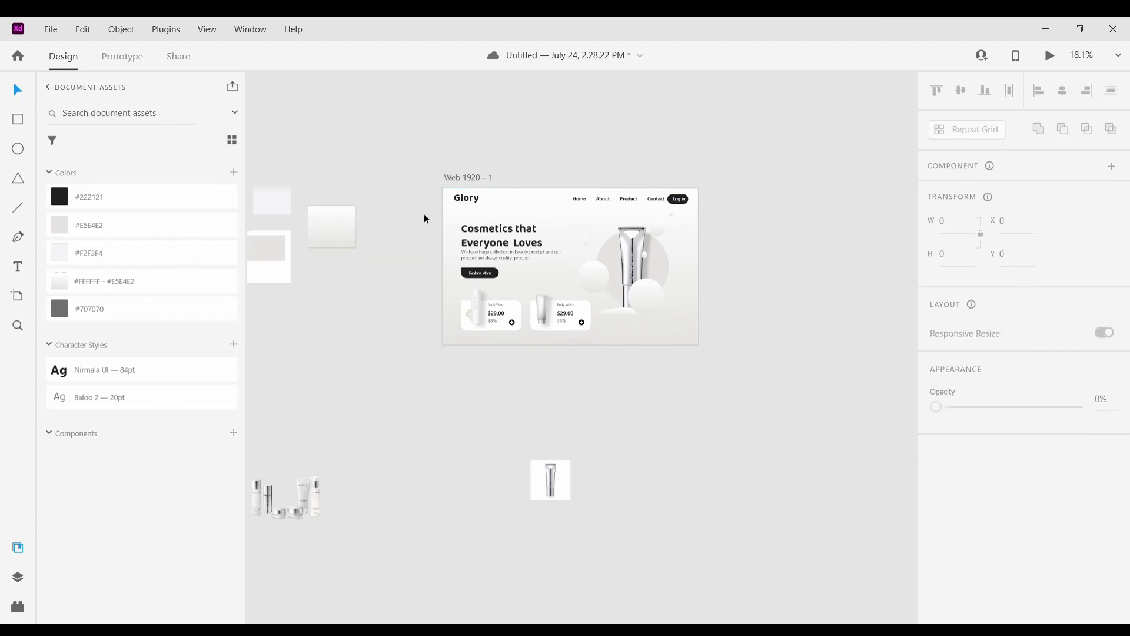
Duplicate the Web 1920 – 1 artboard beside the original.
left_click(464, 177)
key("ctrl+d")
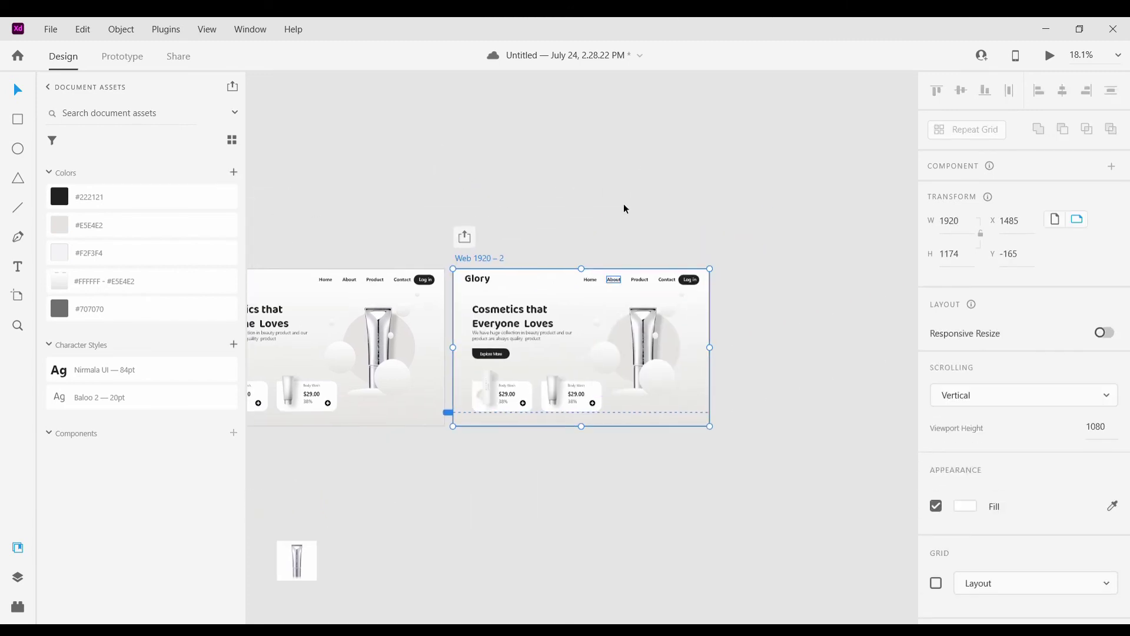
left_click(623, 175)
In the copied artboard, move the large left bubble to about X 960, Y 465, the lower-right one to 1382, 608, and the tube's small one to 1442, 439.
scroll(679, 344, "up", 3)
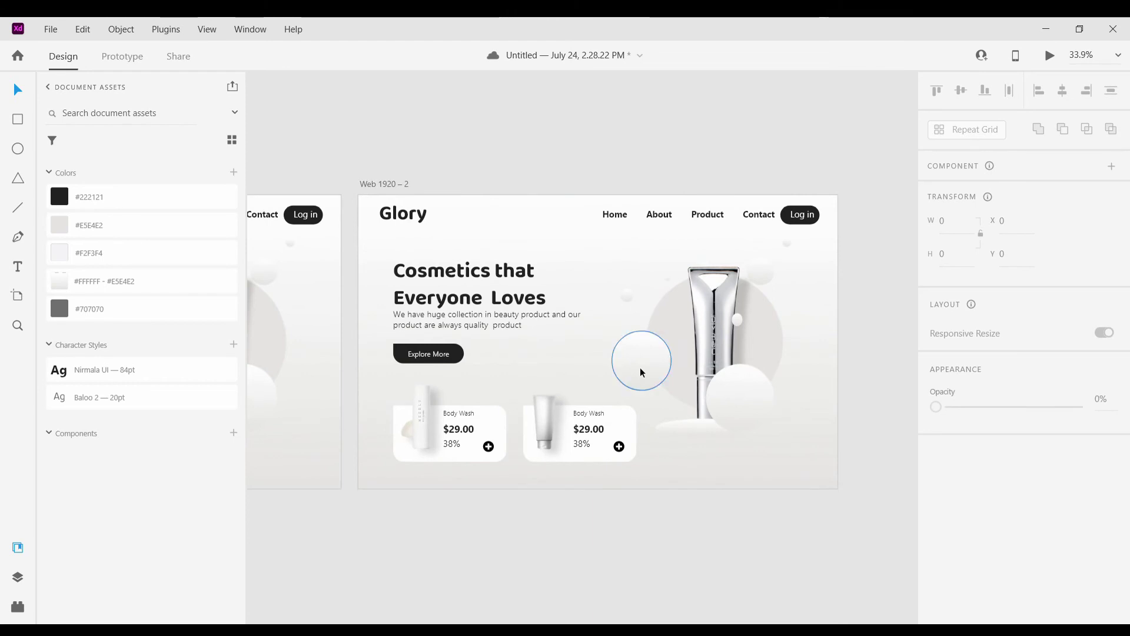
left_click_drag(641, 368, 631, 348)
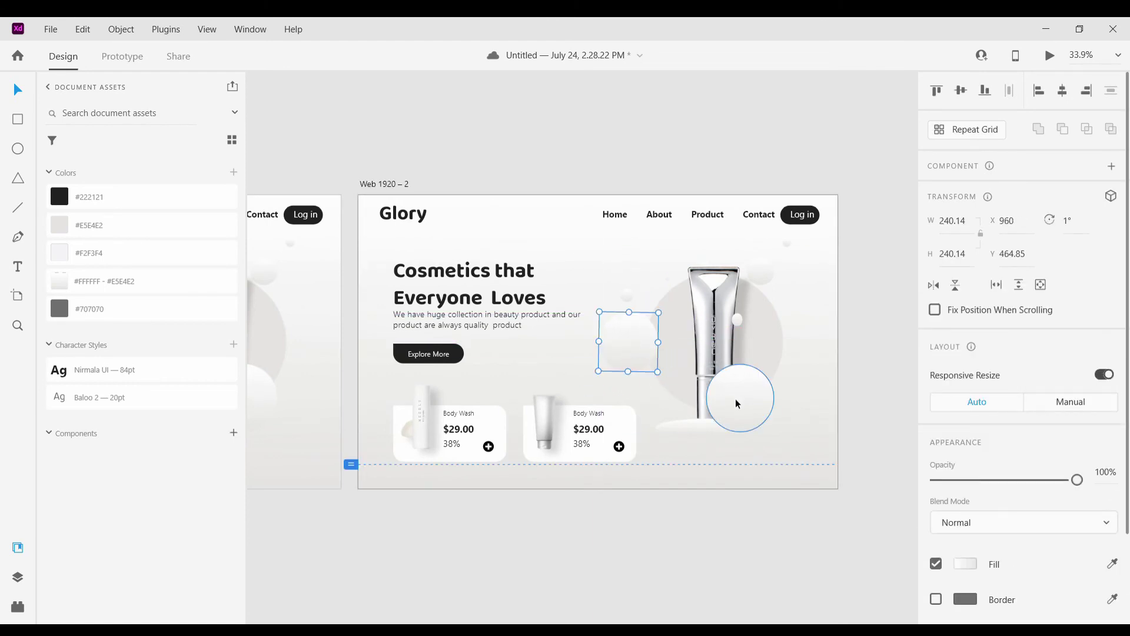
left_click_drag(736, 393, 736, 383)
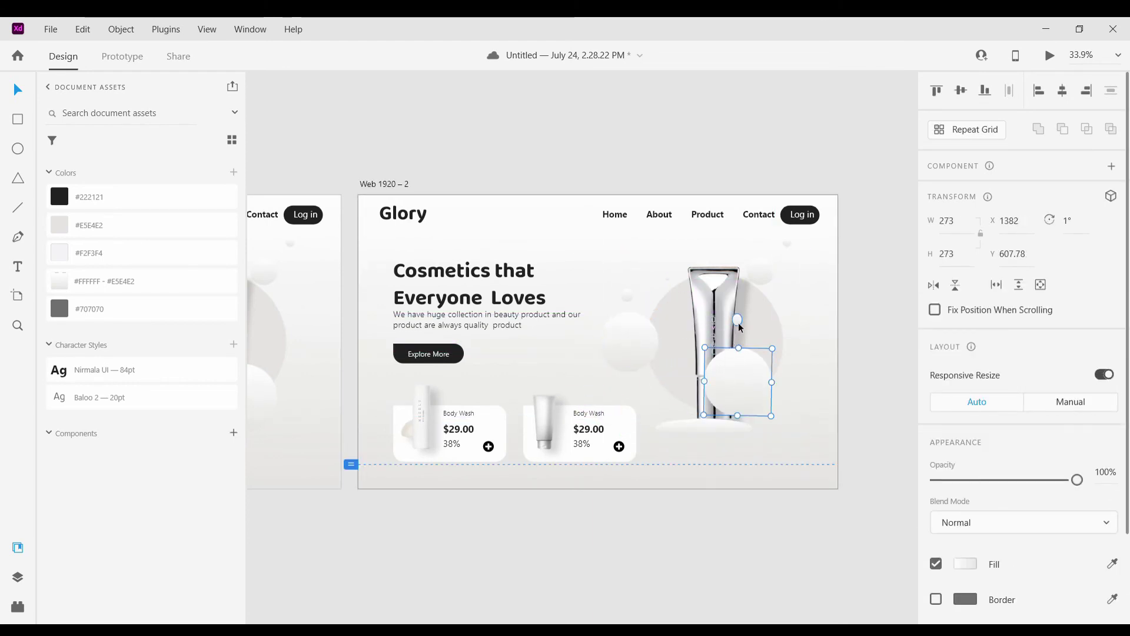
left_click_drag(736, 320, 726, 313)
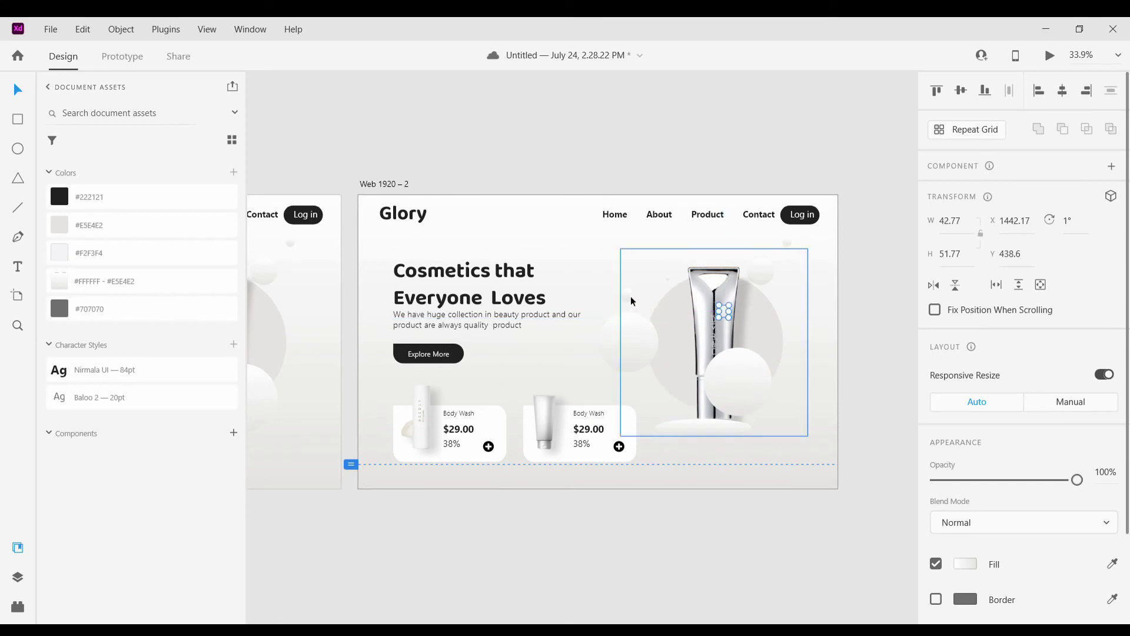
Raise the small bubble left of the copied tube and move the tiny bubble near it to about X 1237, Y 203.
left_click(642, 295)
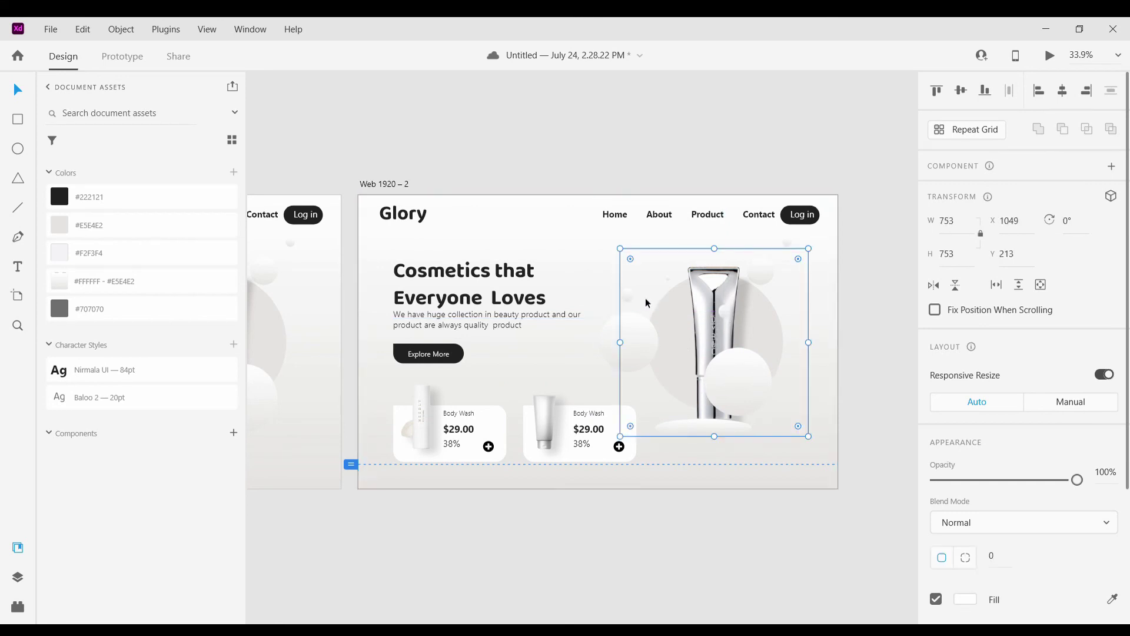
left_click(610, 289)
left_click(628, 295)
left_click(641, 292)
left_click_drag(629, 295, 669, 206)
scroll(669, 277, "up", 5)
left_click(663, 274)
scroll(824, 242, "down", 2)
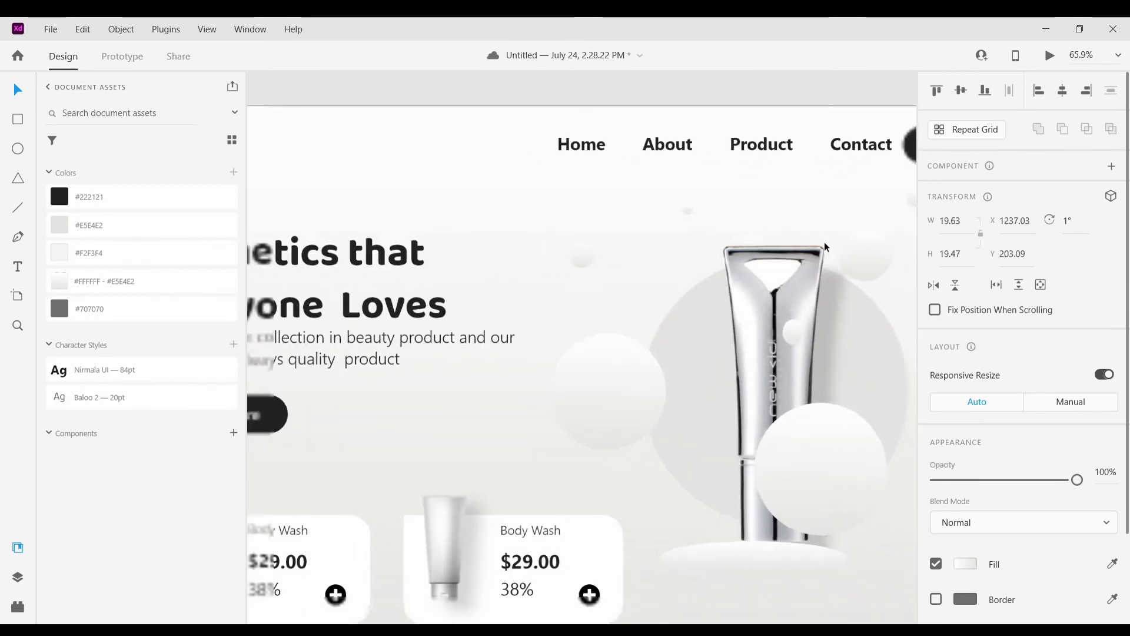
Shift the copied artboard's silver tube to about X 1040, Y 211.
scroll(824, 247, "down", 3)
left_click(844, 246)
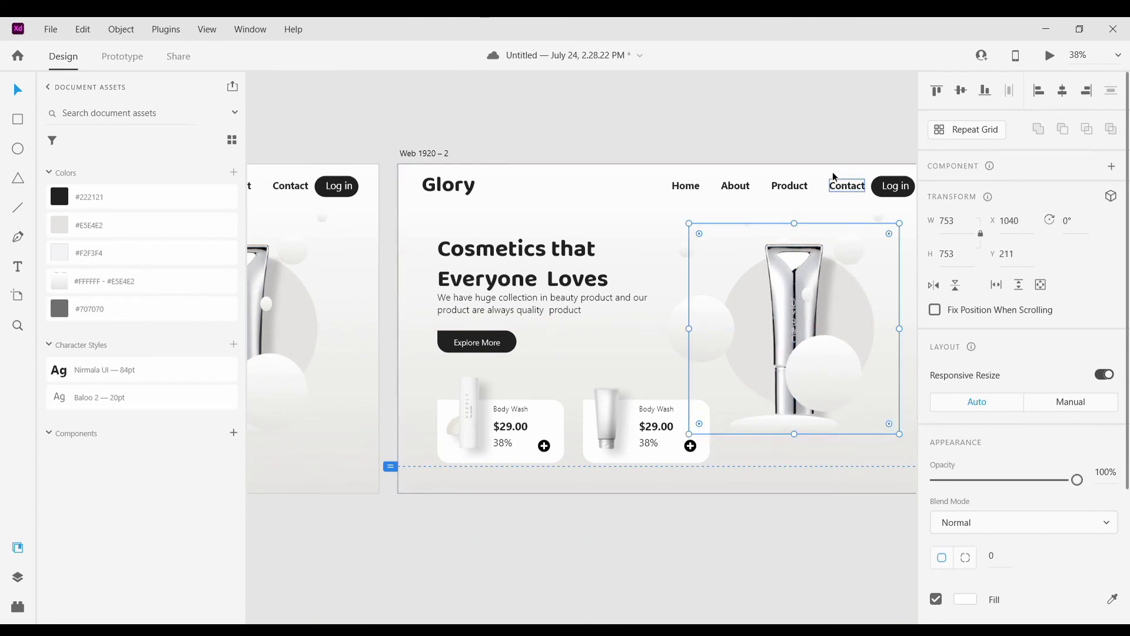
left_click(830, 136)
left_click(856, 248)
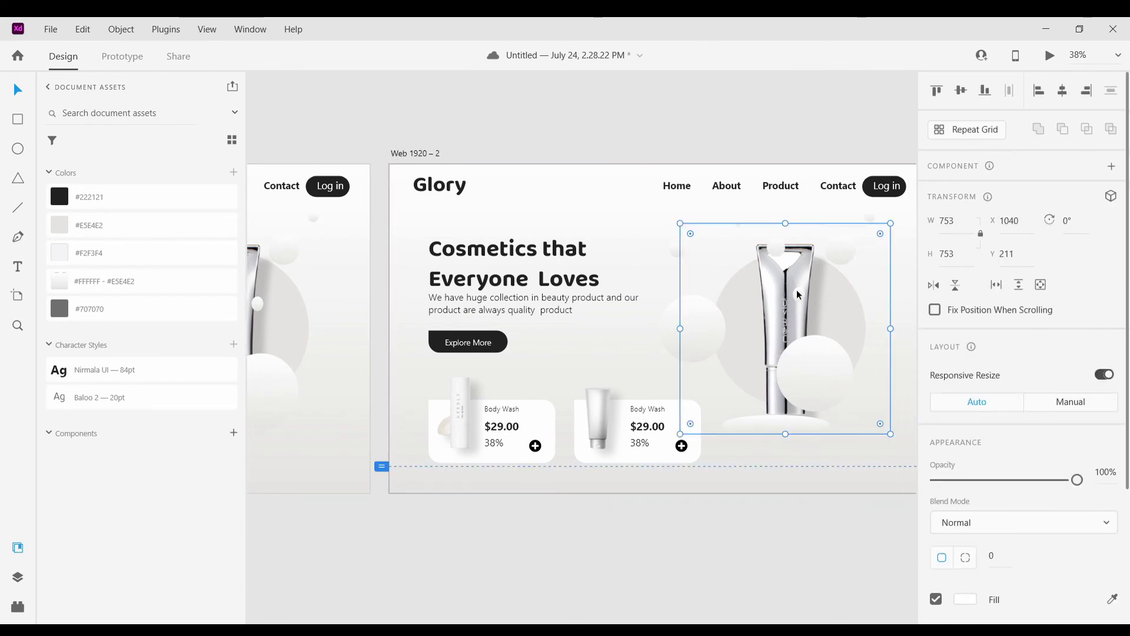
Reposition the small bubbles around the copied tube's top, lowering the one beneath the Log in button.
scroll(797, 252, "right", 3)
left_click_drag(712, 246, 717, 223)
left_click(776, 249)
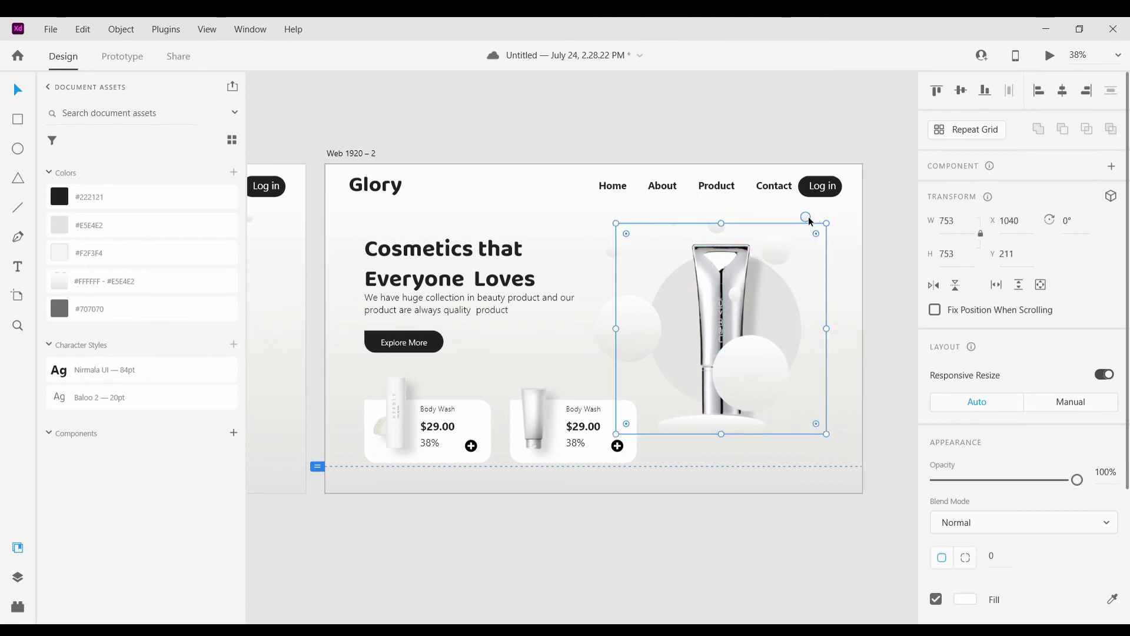
left_click_drag(808, 217, 815, 264)
left_click(730, 91)
In Prototype mode, link Web 1920 – 1 to Web 1920 – 2 with a Time-triggered Dissolve transition, 0 s delay and 1 s duration.
scroll(730, 90, "down", 5)
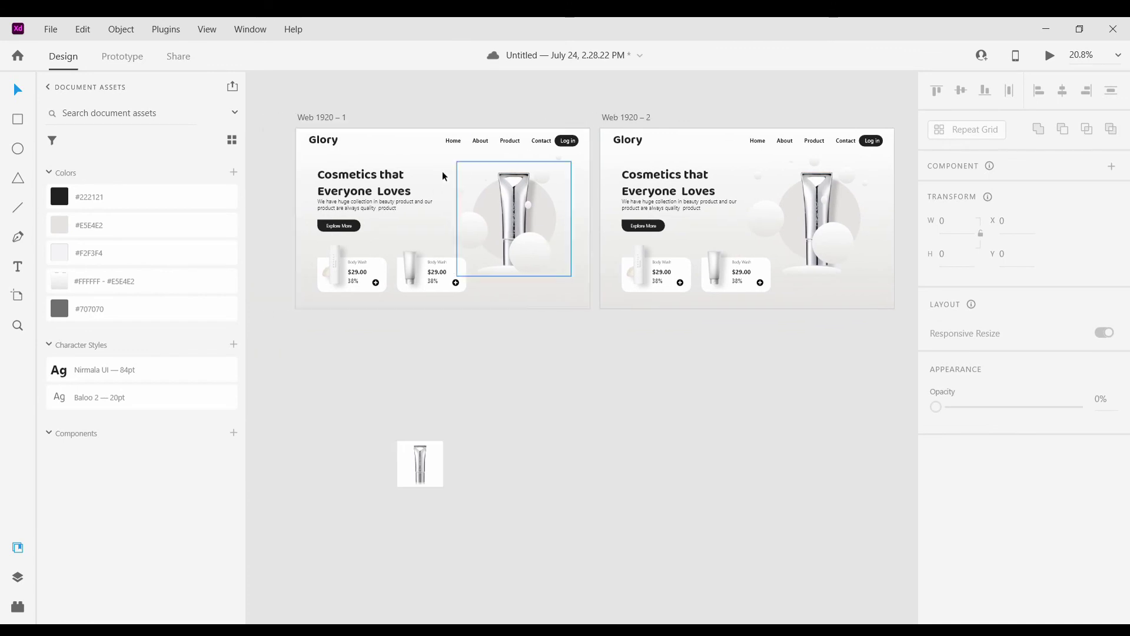
scroll(591, 329, "up", 1)
scroll(591, 330, "down", 2)
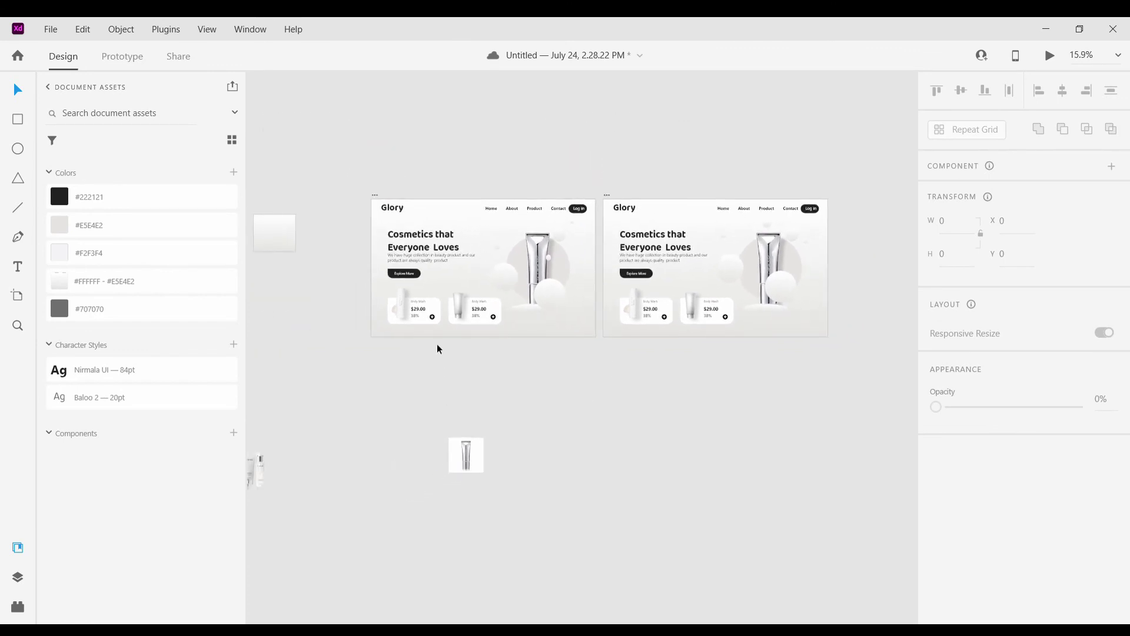
left_click(130, 57)
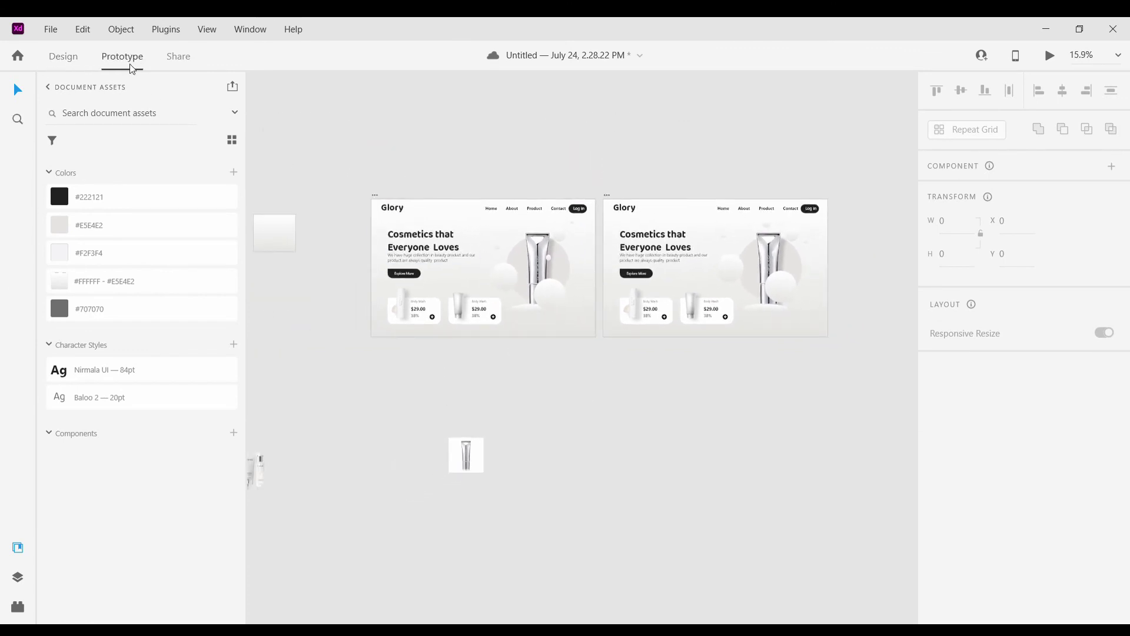
scroll(430, 250, "up", 5)
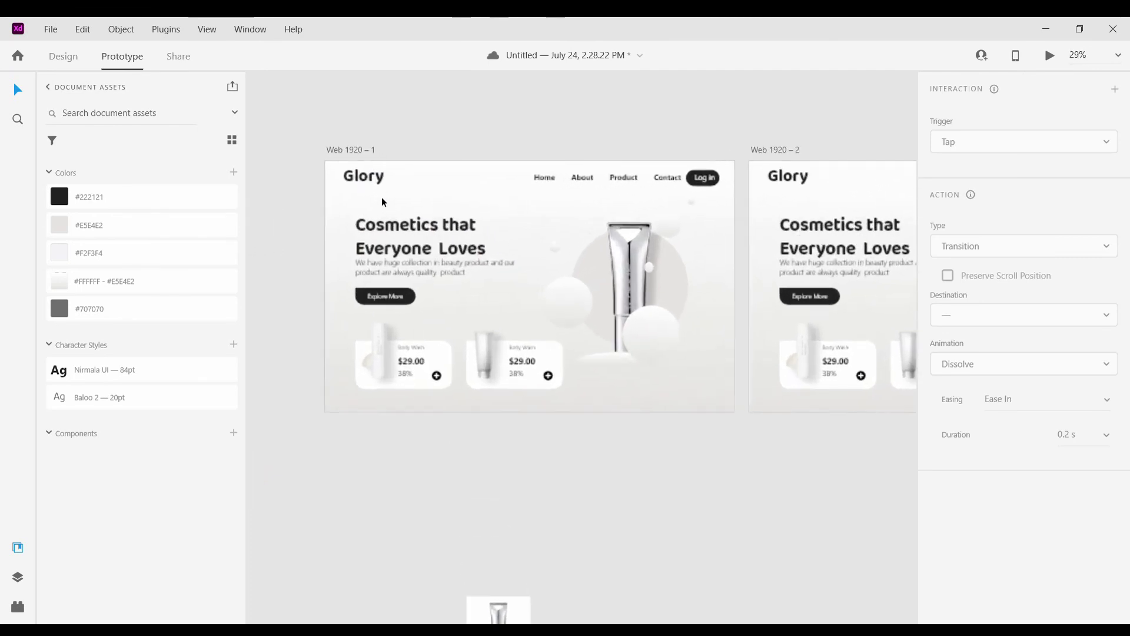
scroll(339, 143, "down", 6)
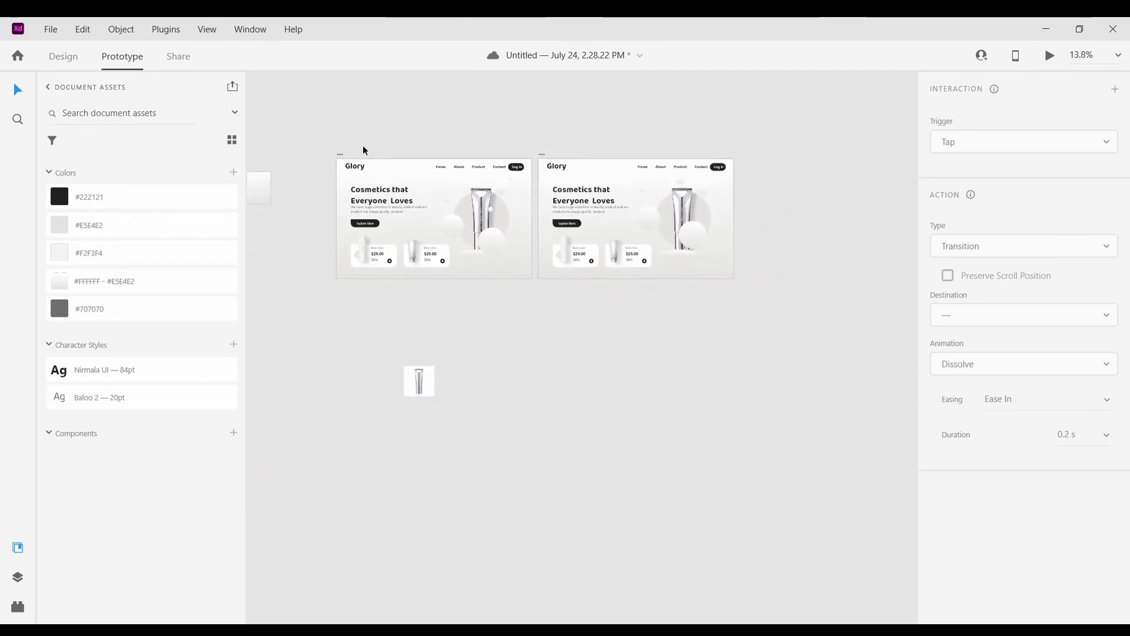
left_click(341, 156)
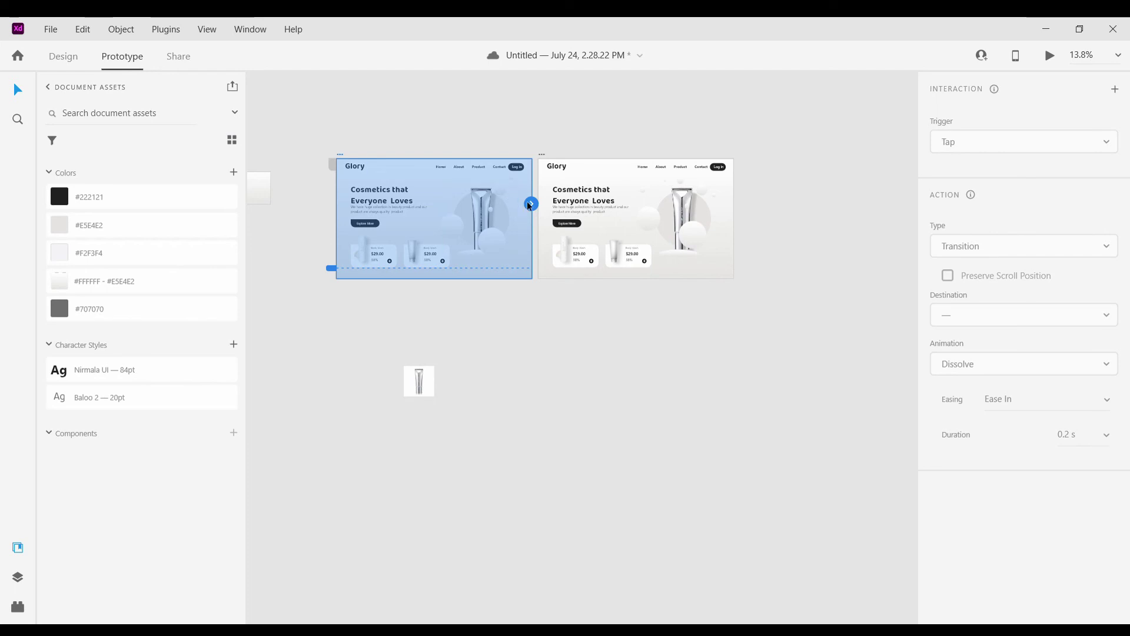
left_click_drag(535, 210, 564, 228)
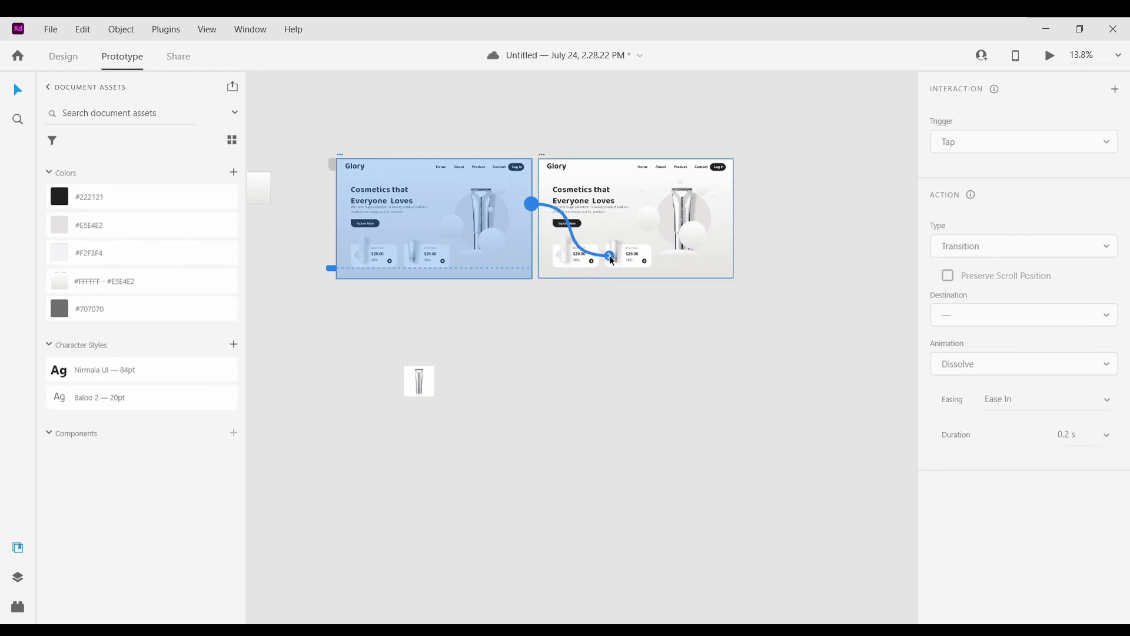
left_click_drag(613, 261, 678, 246)
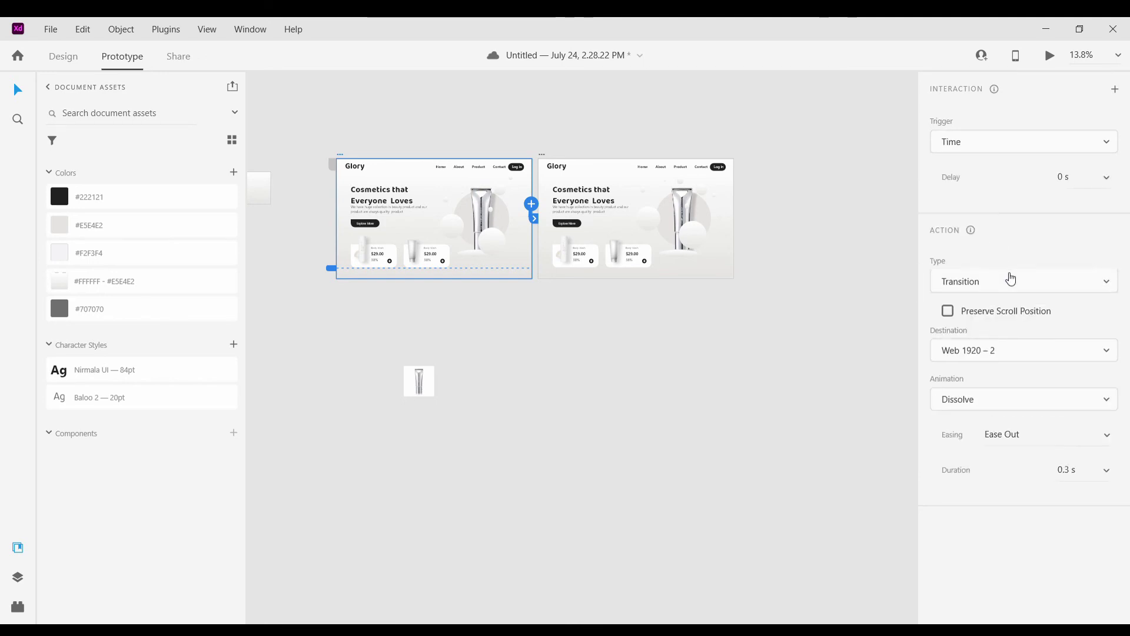
left_click(983, 327)
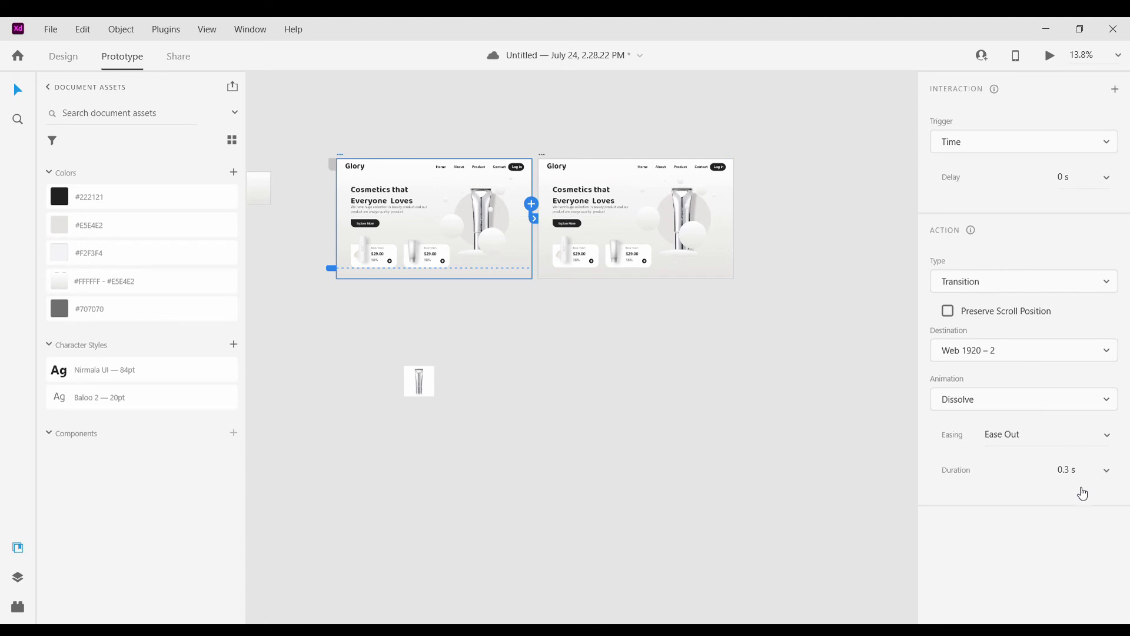
Link Web 1920 – 2 back to Web 1920 – 1 with a Time-triggered Auto-Animate action, Ease Out, 1 s duration.
left_click(542, 155)
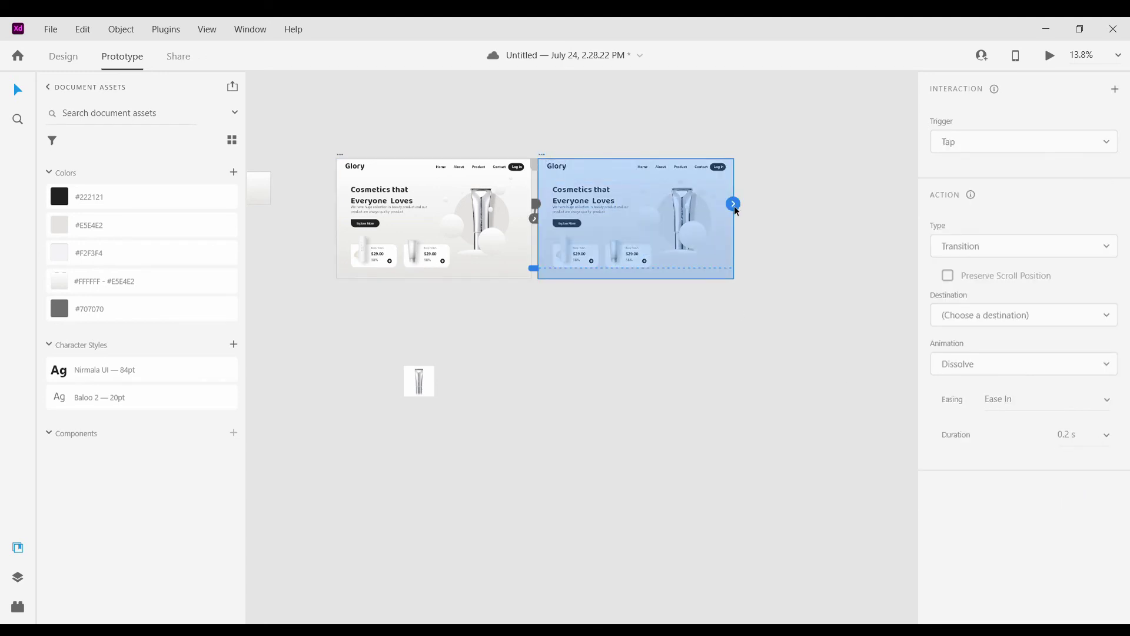
left_click_drag(734, 205, 479, 225)
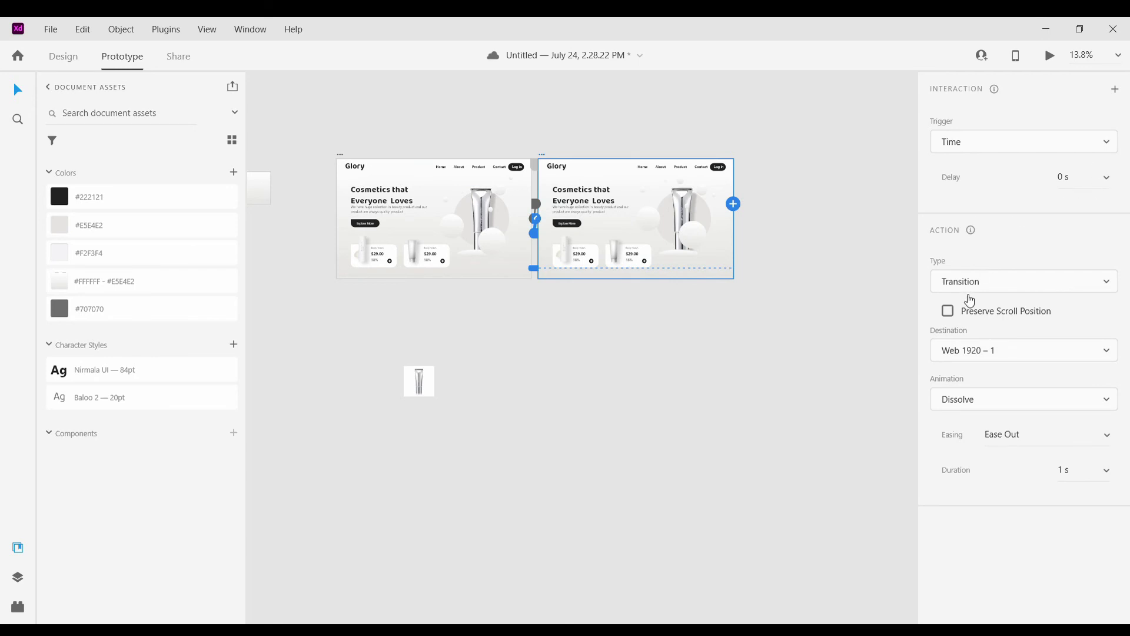
left_click(954, 315)
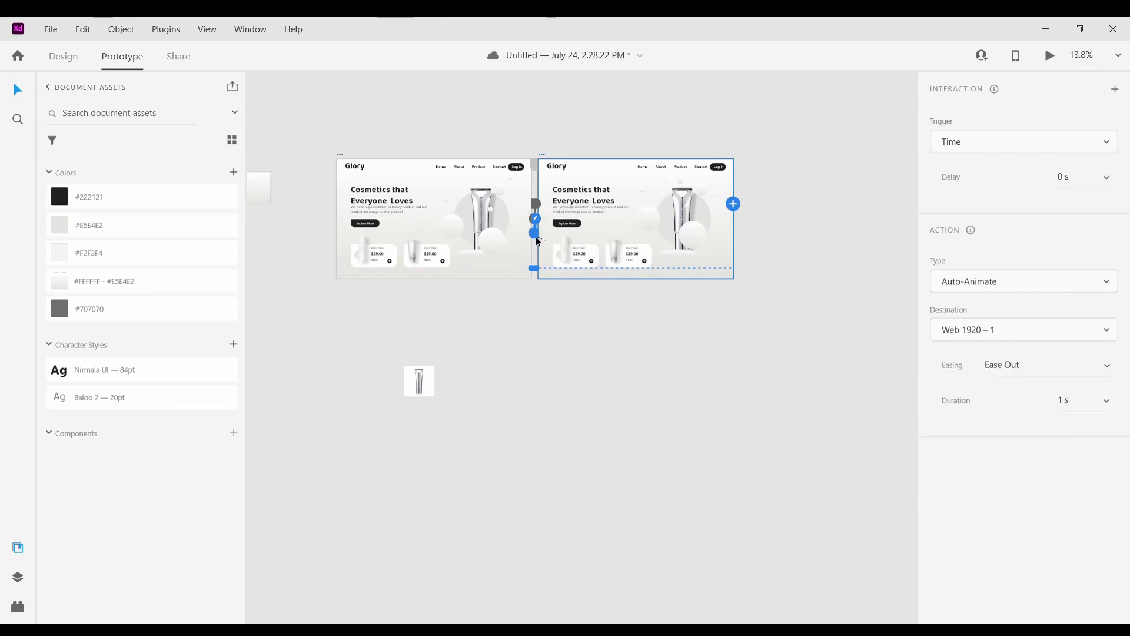
Change the action type of the link from Web 1920 – 1 to Web 1920 – 2 to Auto-Animate.
scroll(532, 200, "up", 5)
scroll(533, 229, "up", 4)
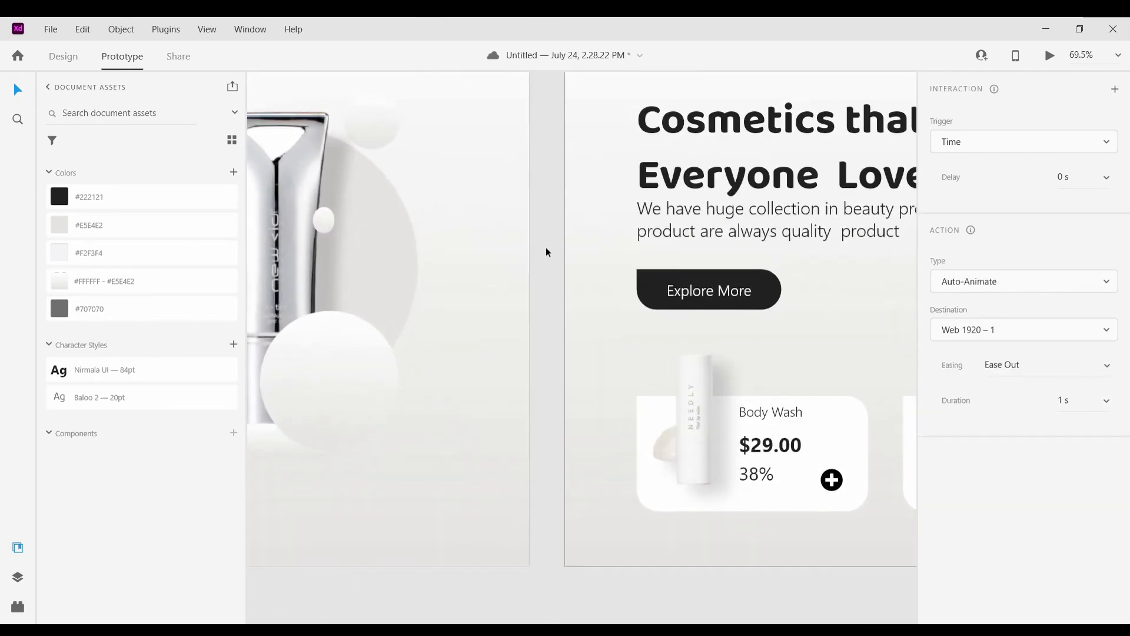
left_click(535, 253)
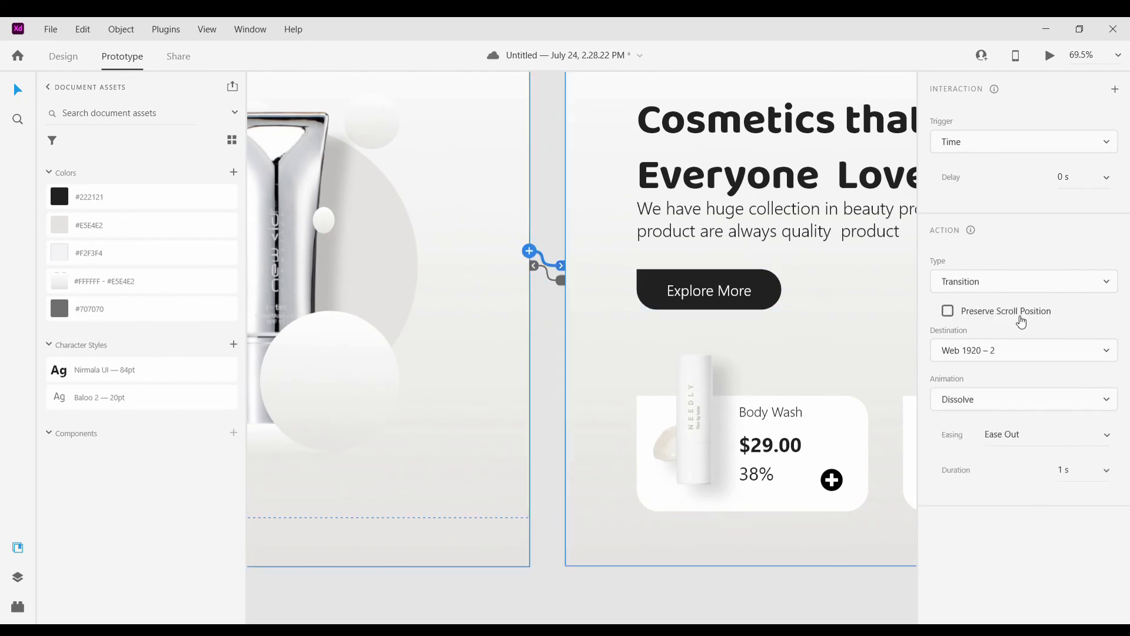
left_click(1076, 288)
left_click(972, 313)
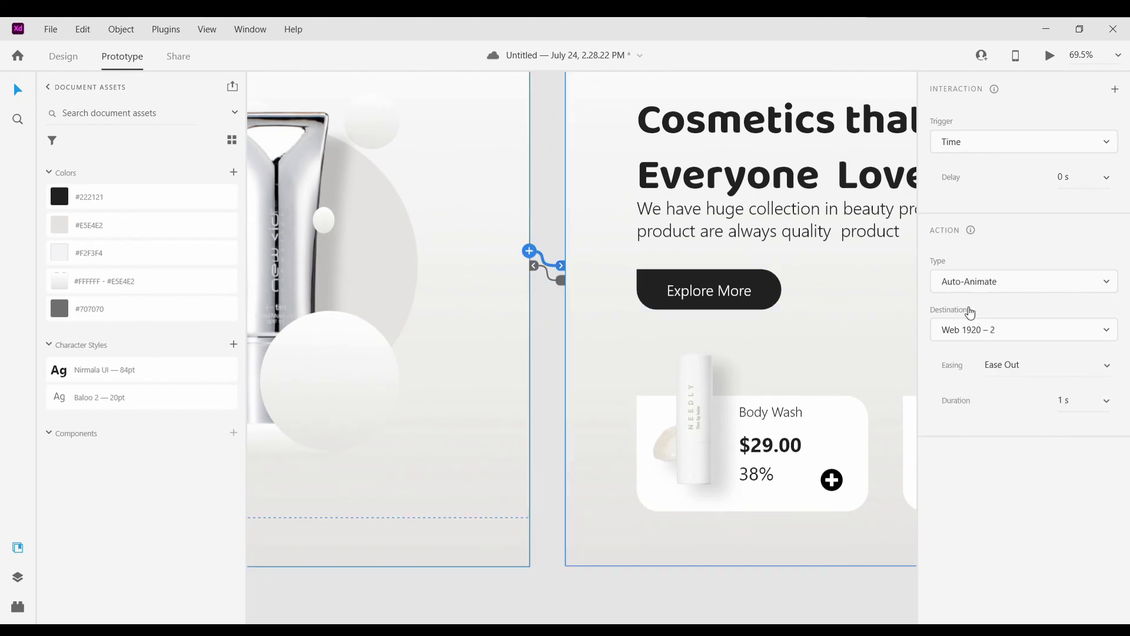
Scale down the large background circle behind the tube on Web 1920 – 2 to 458 × 458 px.
left_click(545, 154)
scroll(543, 217, "down", 4)
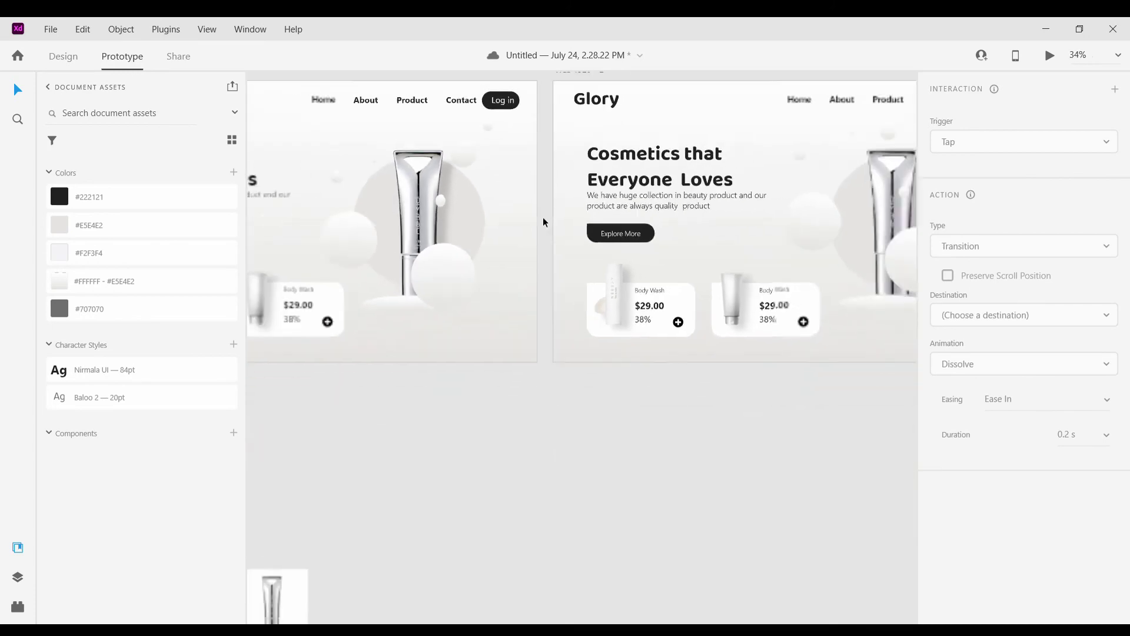
scroll(540, 201, "down", 3)
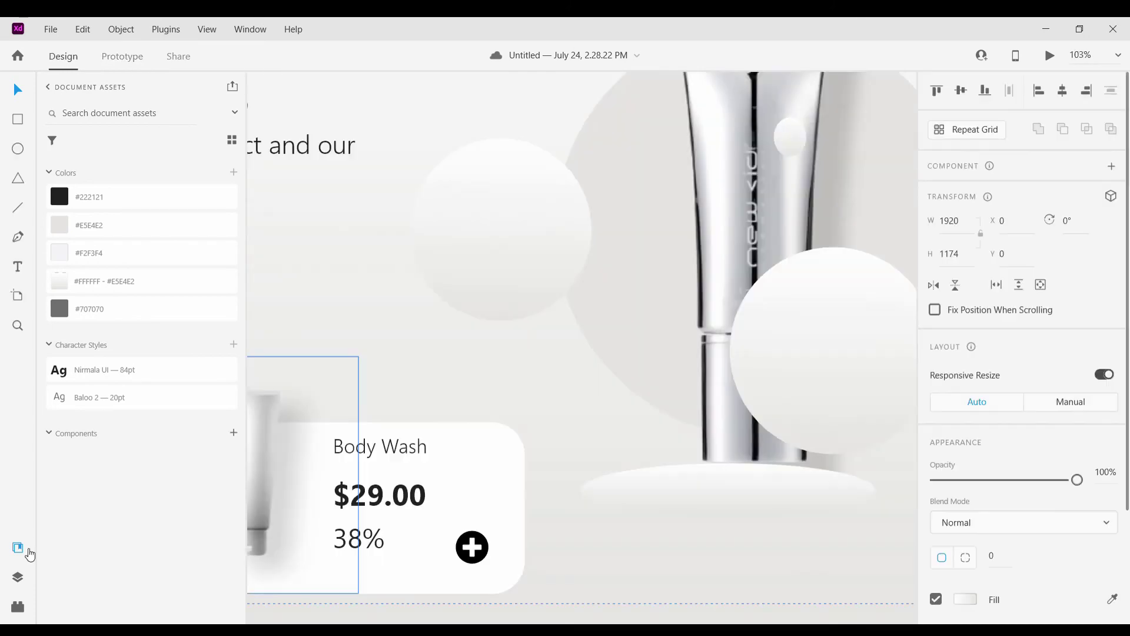
left_click(17, 577)
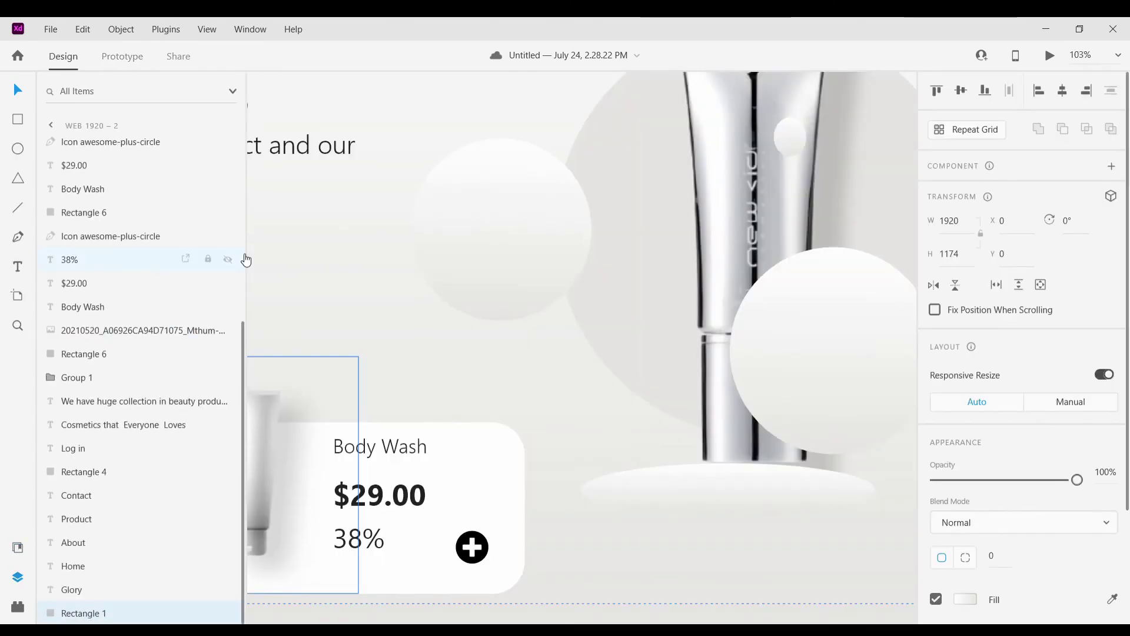
scroll(579, 285, "down", 1)
left_click(647, 278)
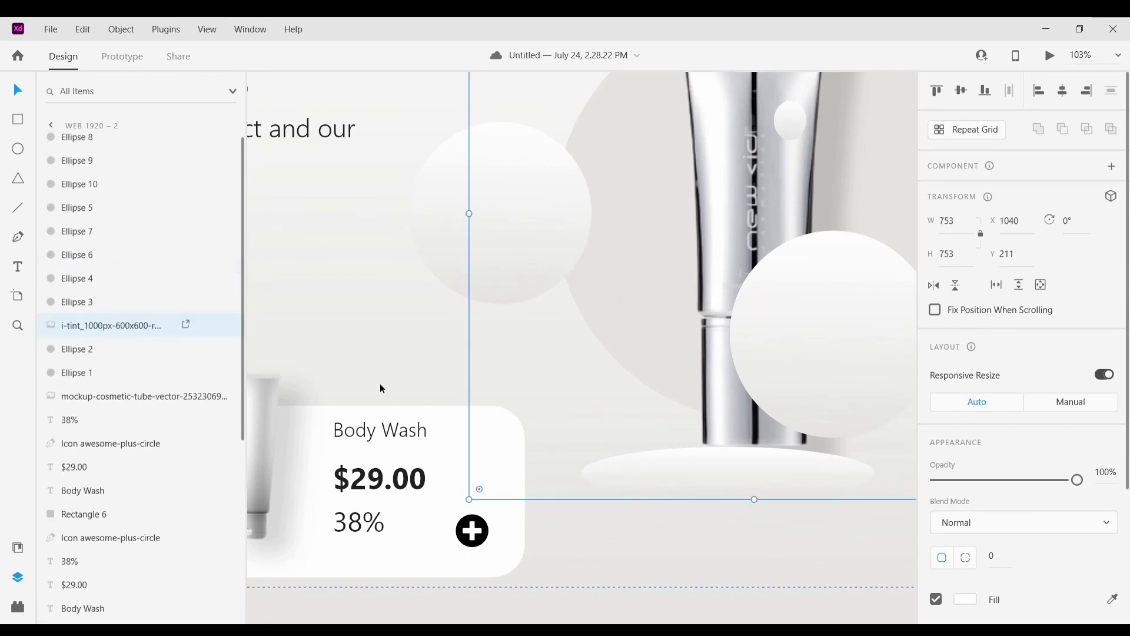
left_click(91, 360)
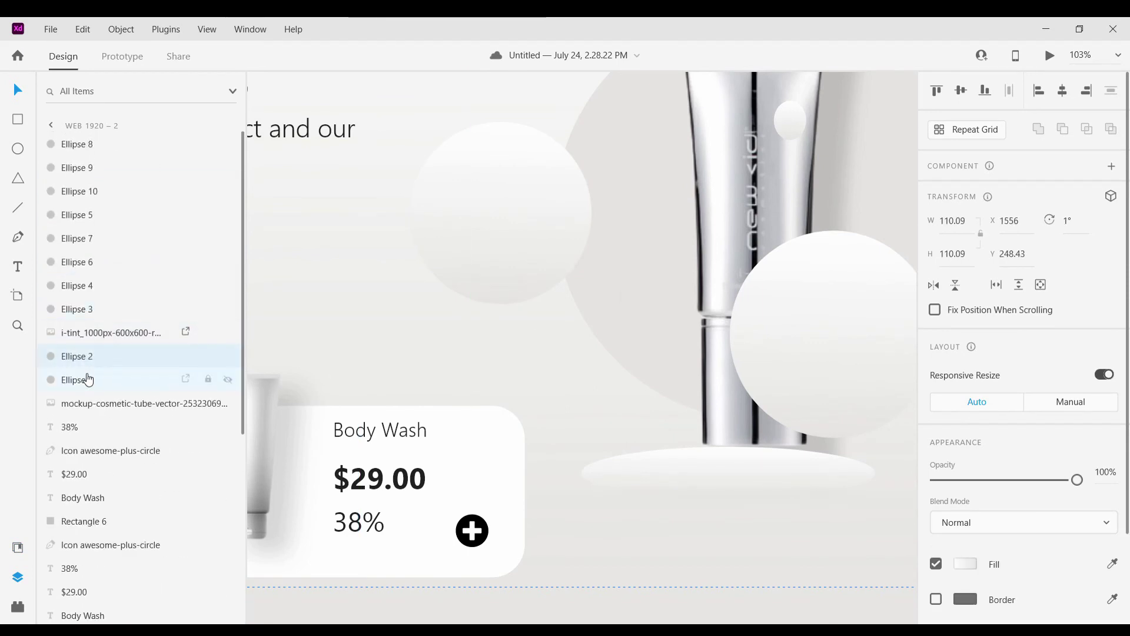
scroll(567, 232, "down", 5)
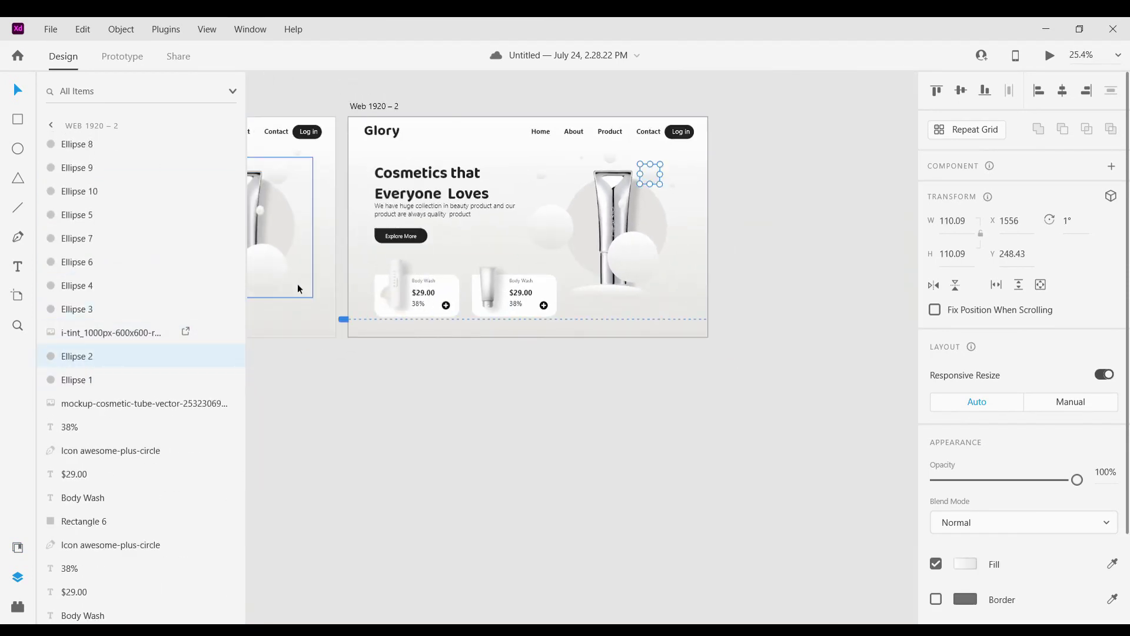
left_click(111, 381)
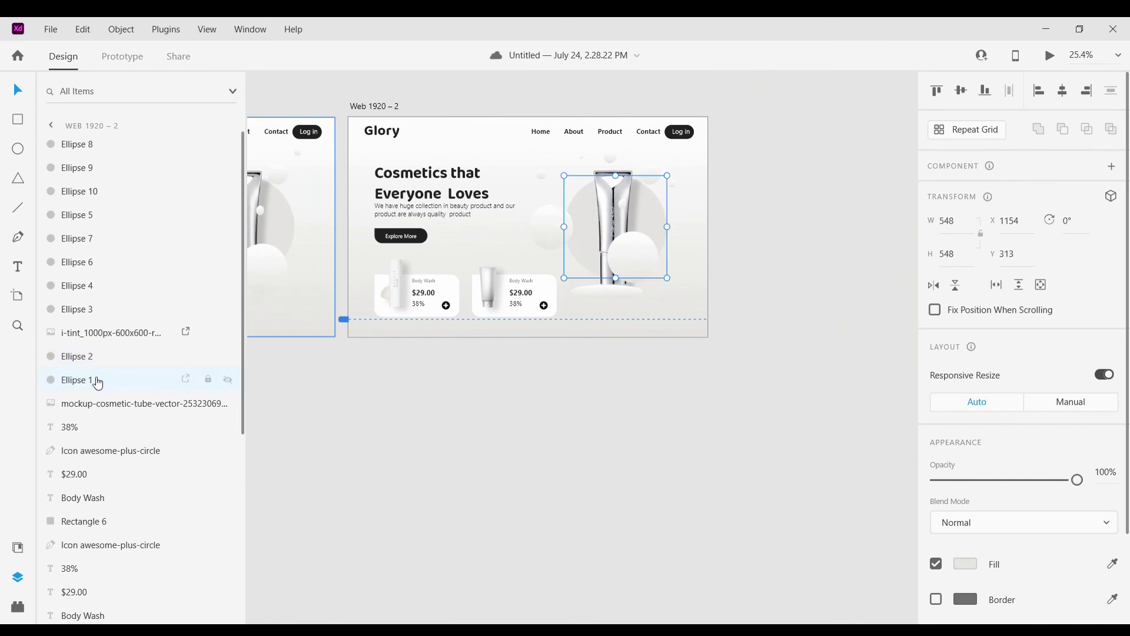
left_click_drag(674, 181, 660, 192)
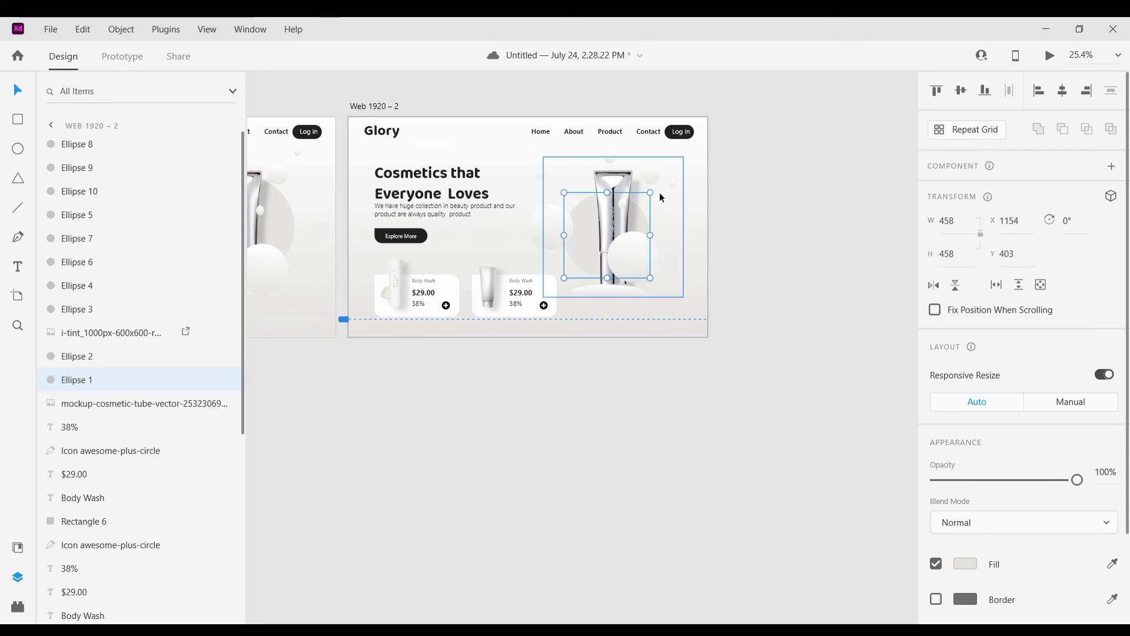
Preview the prototype to check the looping animation between the two artboards.
left_click(748, 459)
scroll(697, 420, "down", 3)
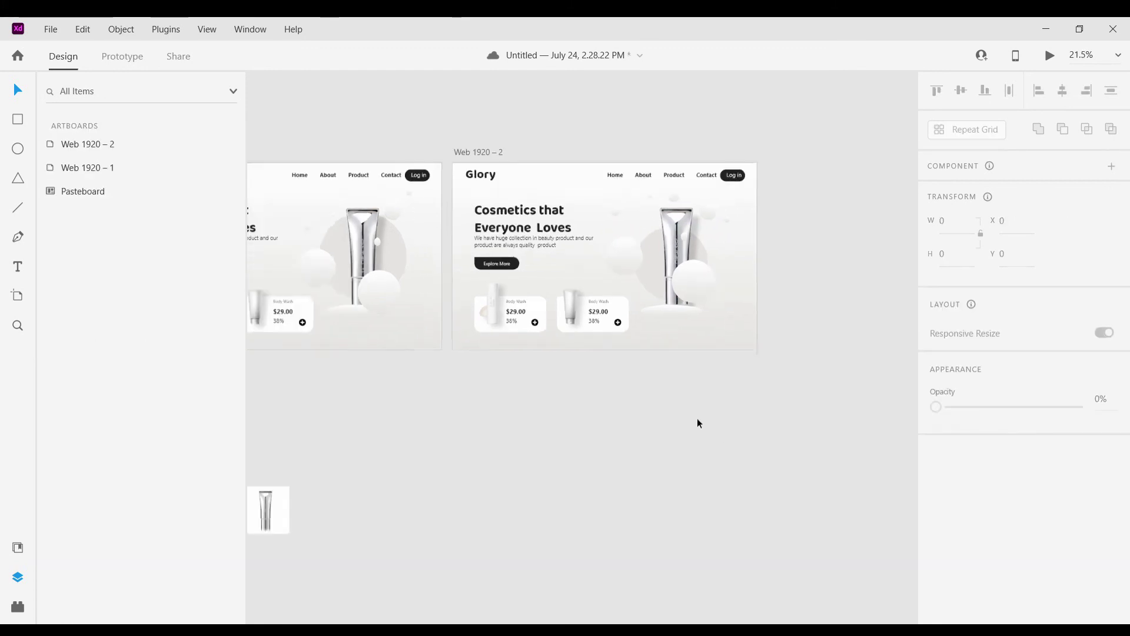
scroll(698, 435, "up", 1)
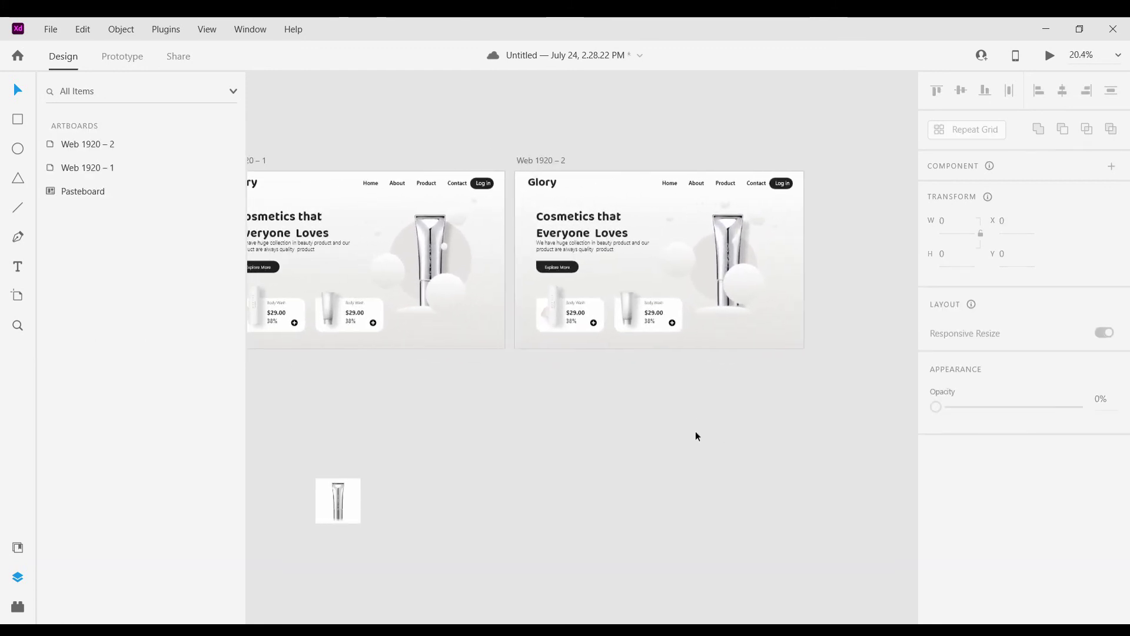
key("ctrl+Return")
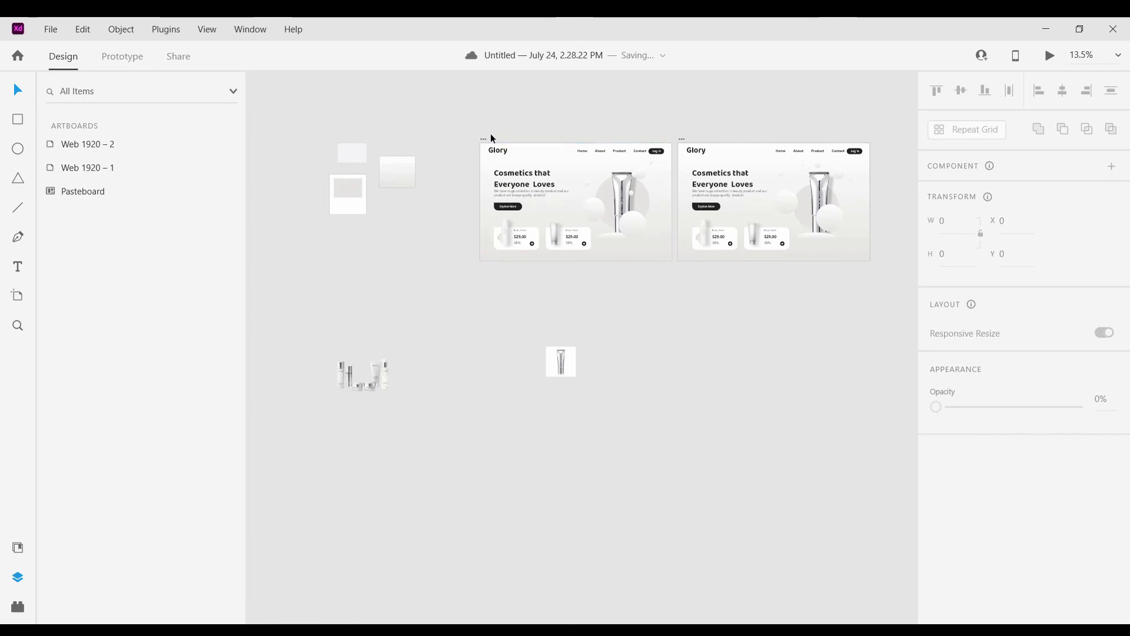
Group the page content of Web 1920 – 1 and undo the group's accidental displacement.
left_click_drag(487, 126, 649, 280)
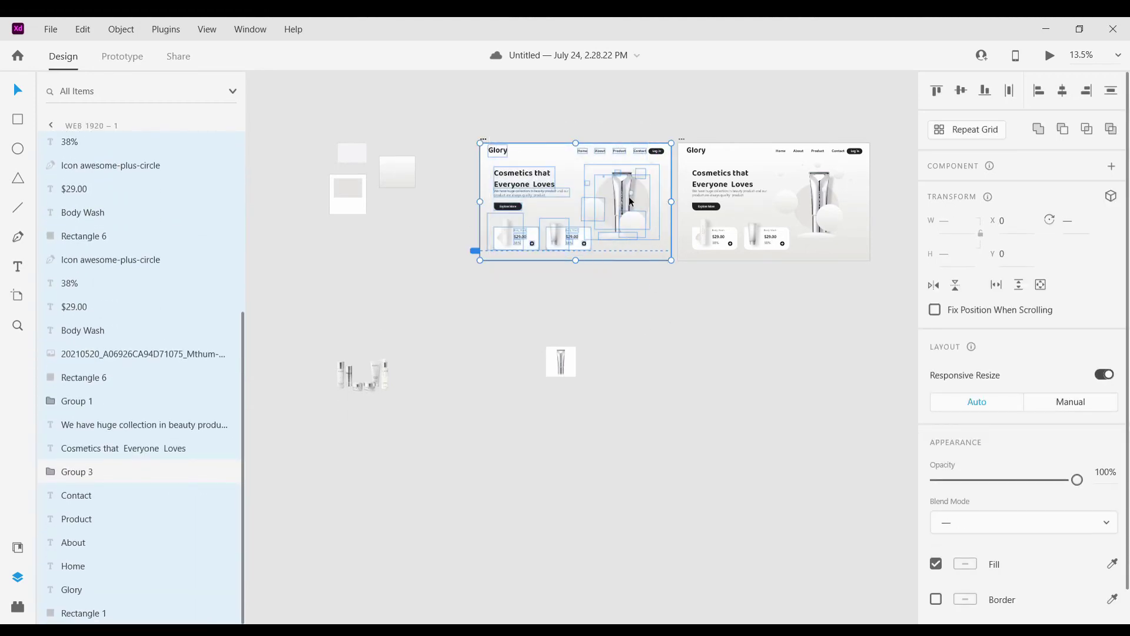
left_click_drag(629, 197, 589, 179)
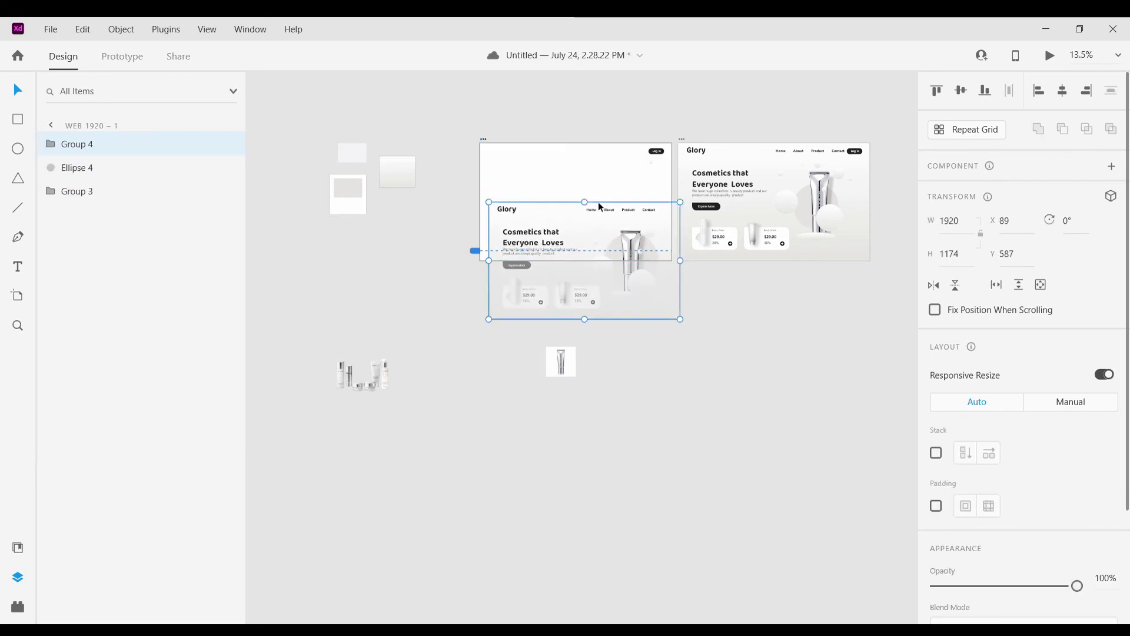
key("ctrl+z")
left_click(648, 349)
left_click(576, 196)
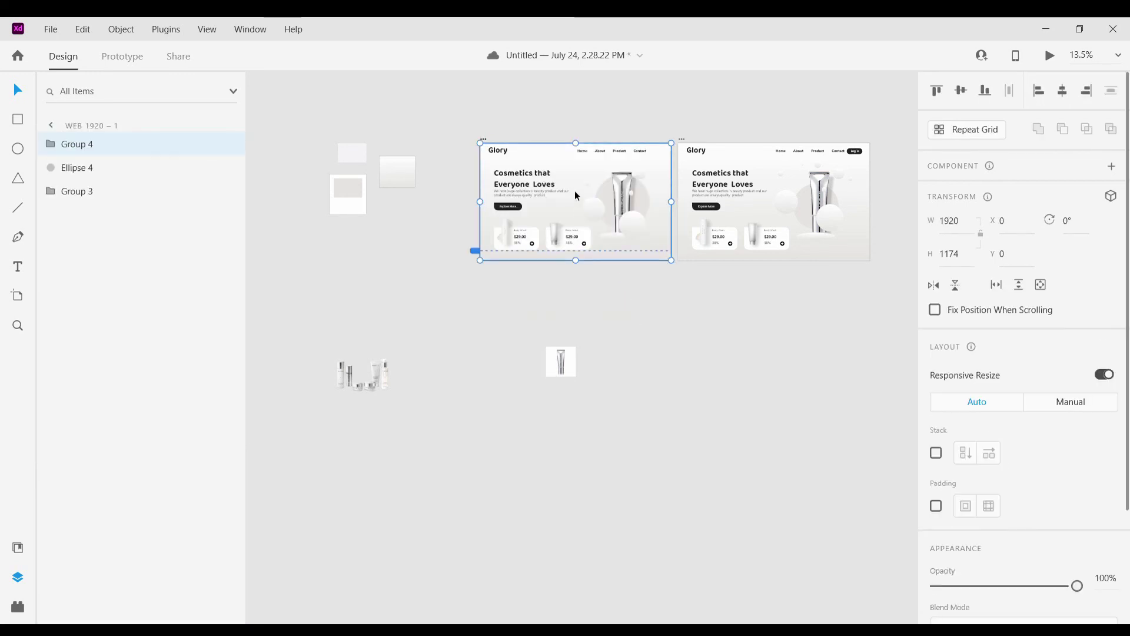
Export the group as a 1x PNG to F:\UI UX\project graphic and place the exported image beneath the Web 1920 artboards.
key("ctrl+e")
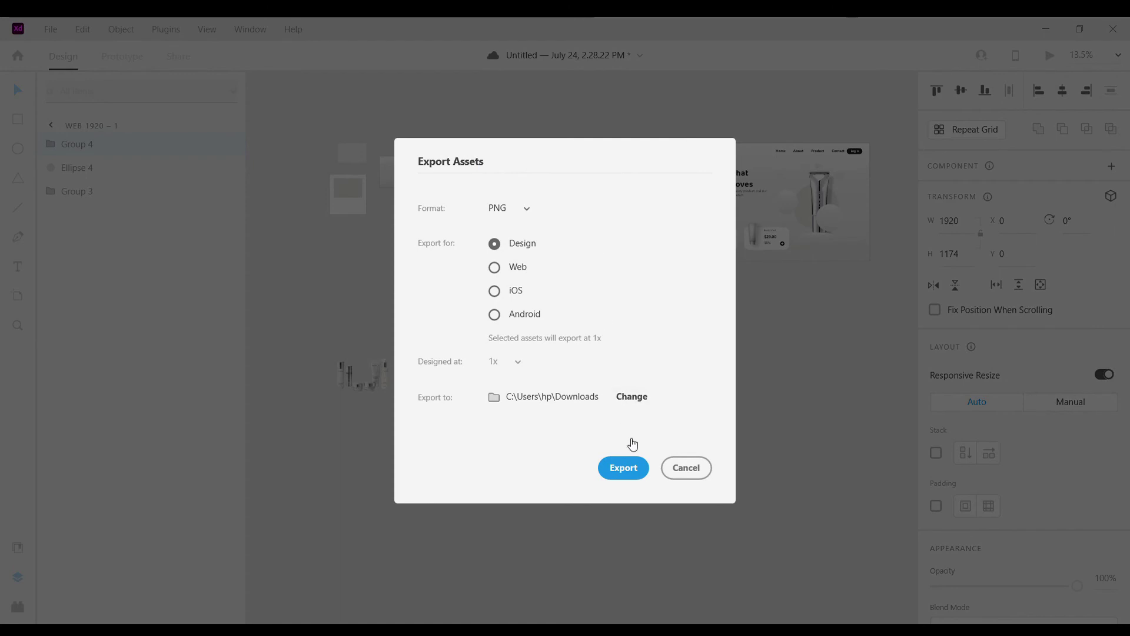
left_click(618, 399)
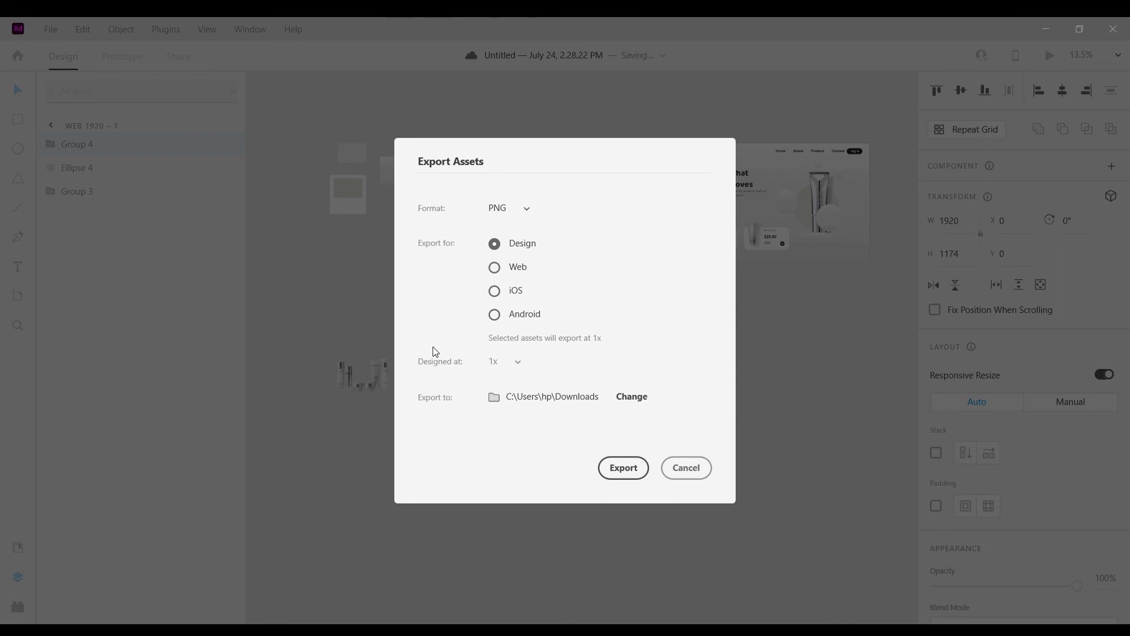
left_click(627, 467)
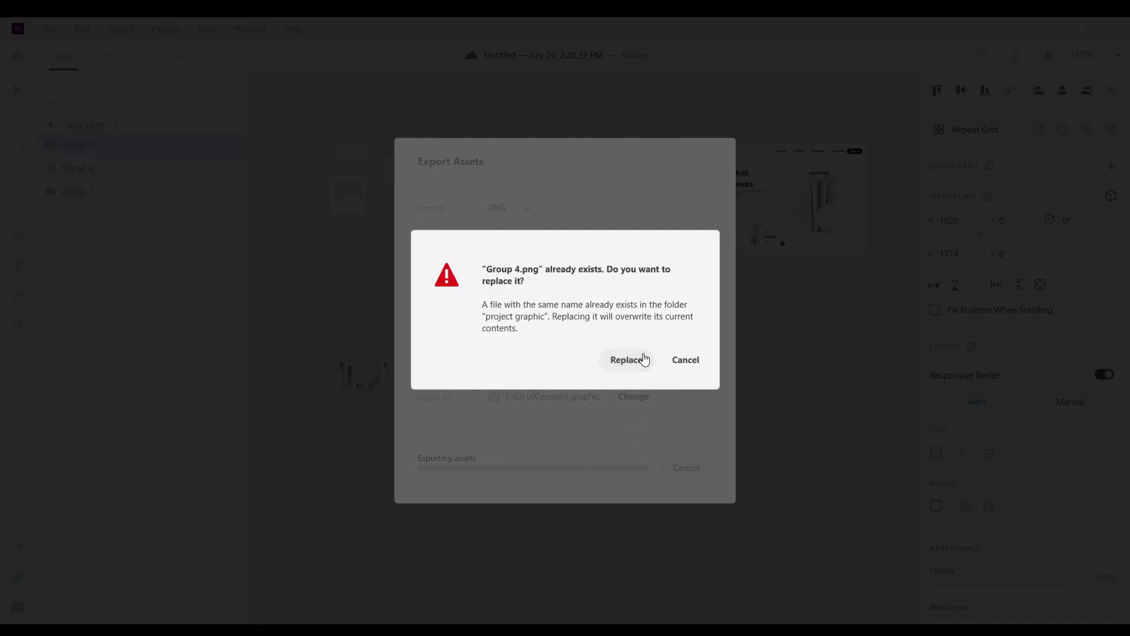
left_click(641, 359)
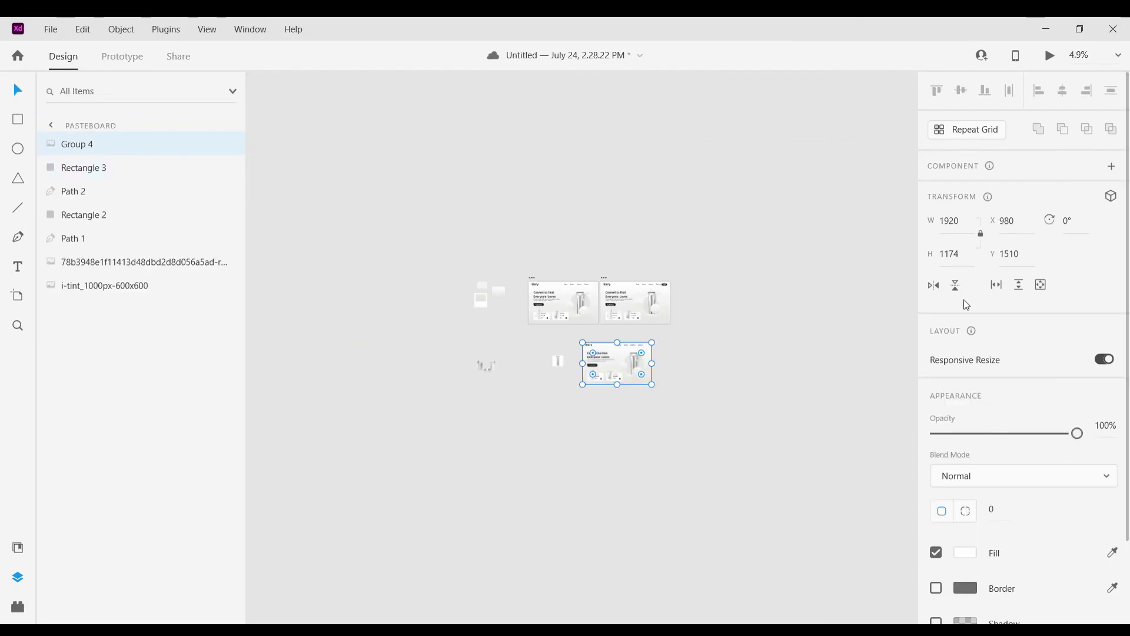
left_click(769, 347)
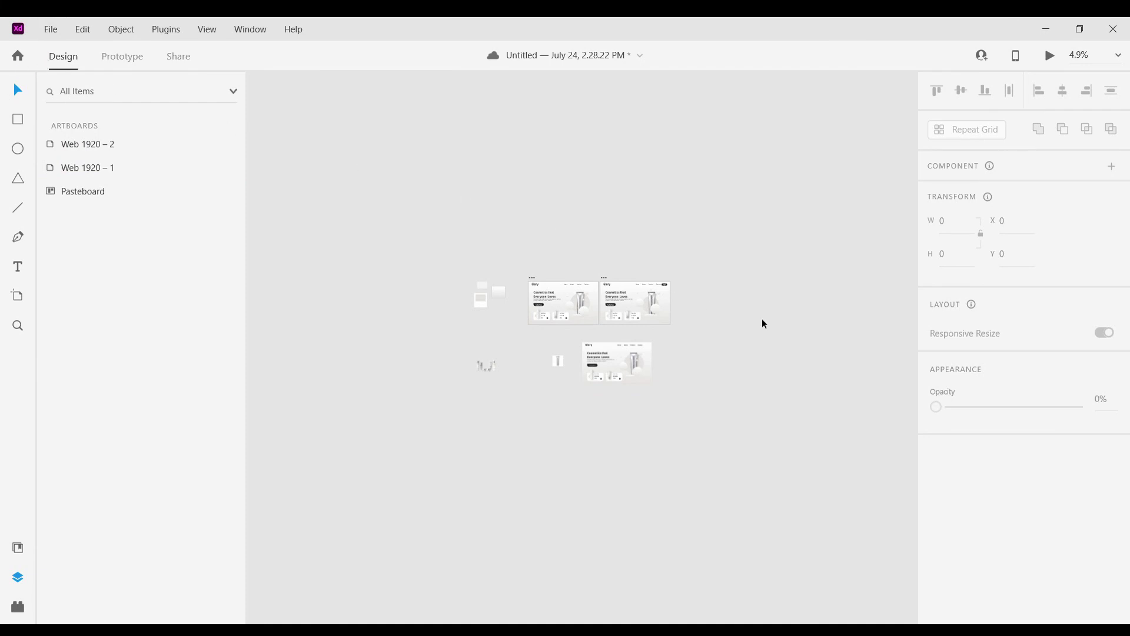
Add a 1280 × 720 YouTube Video artboard and move it below the exported page image.
scroll(412, 377, "down", 1)
key("a")
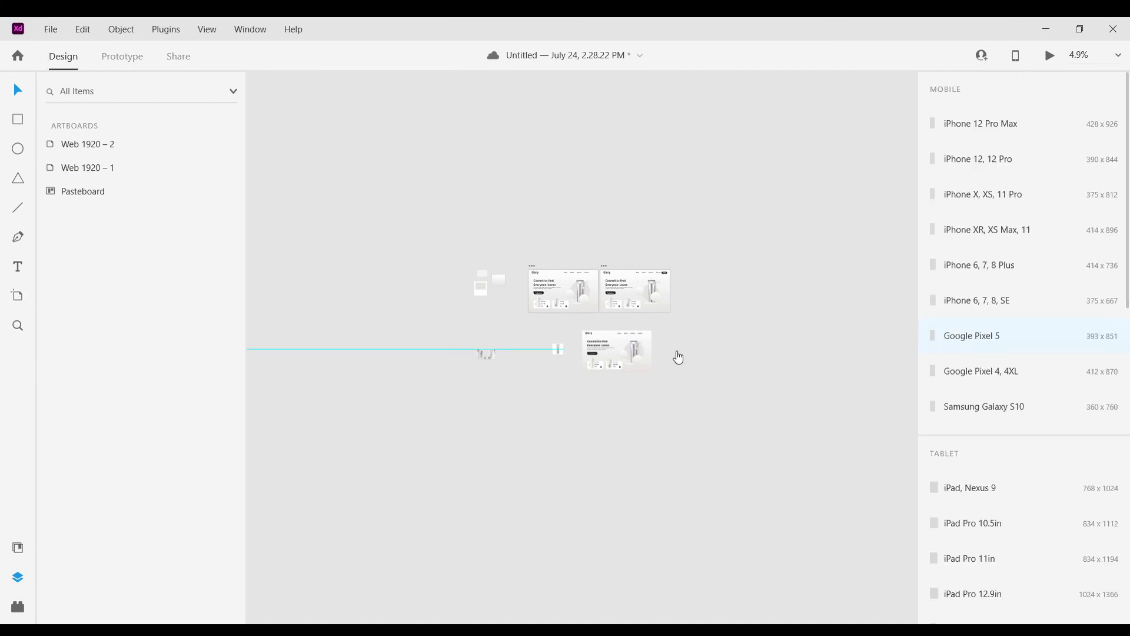
scroll(1075, 422, "down", 10)
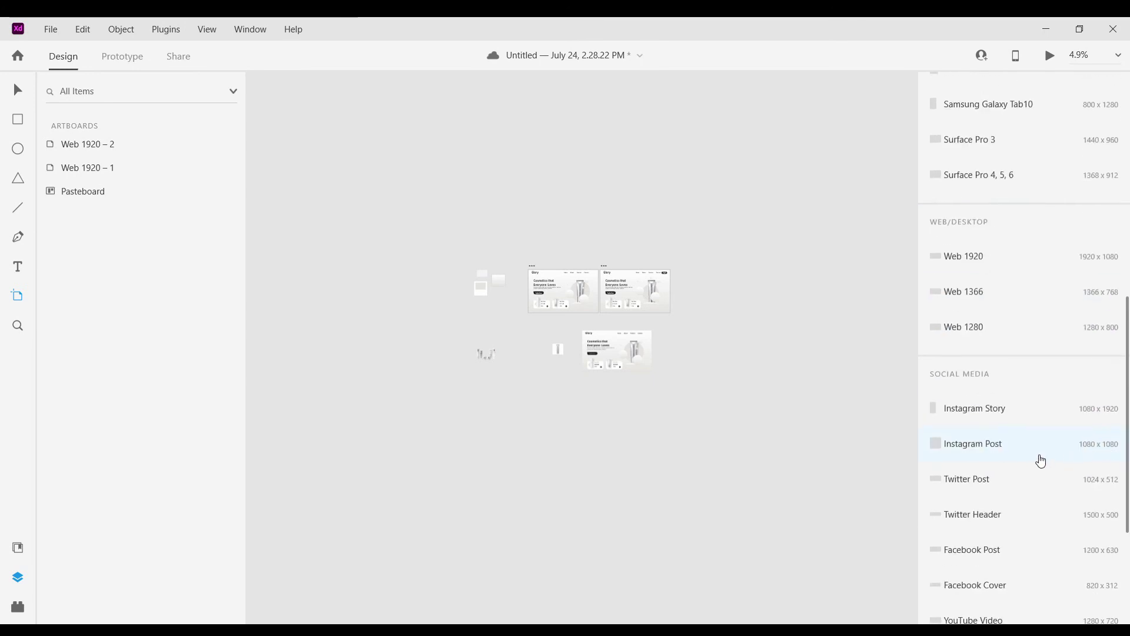
scroll(1005, 482, "down", 2)
left_click(989, 535)
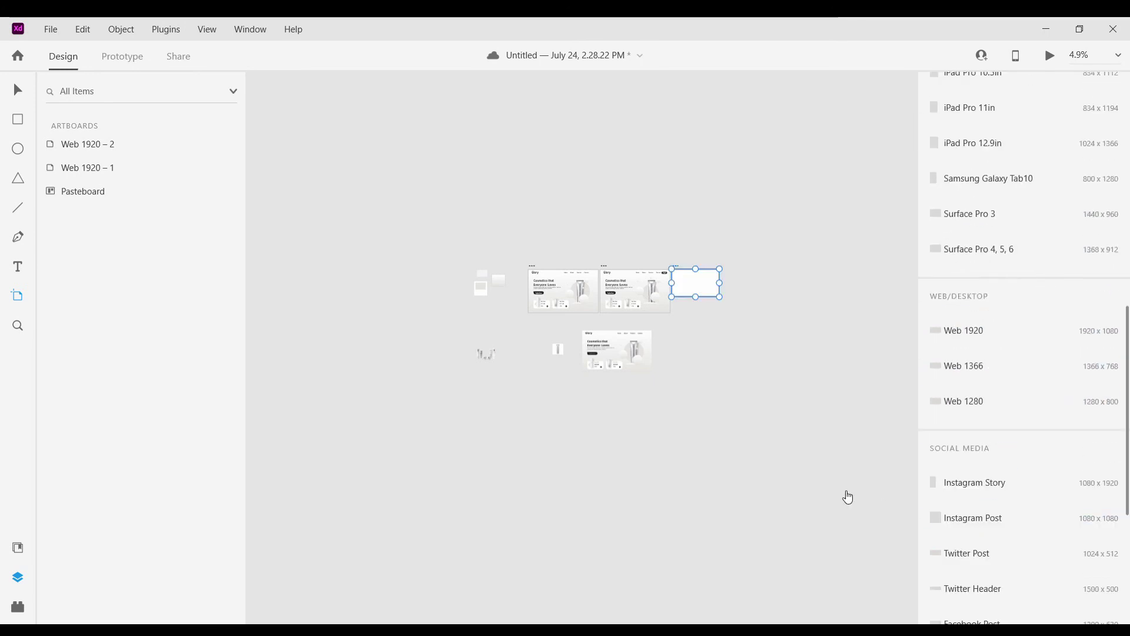
left_click(17, 91)
left_click(701, 270)
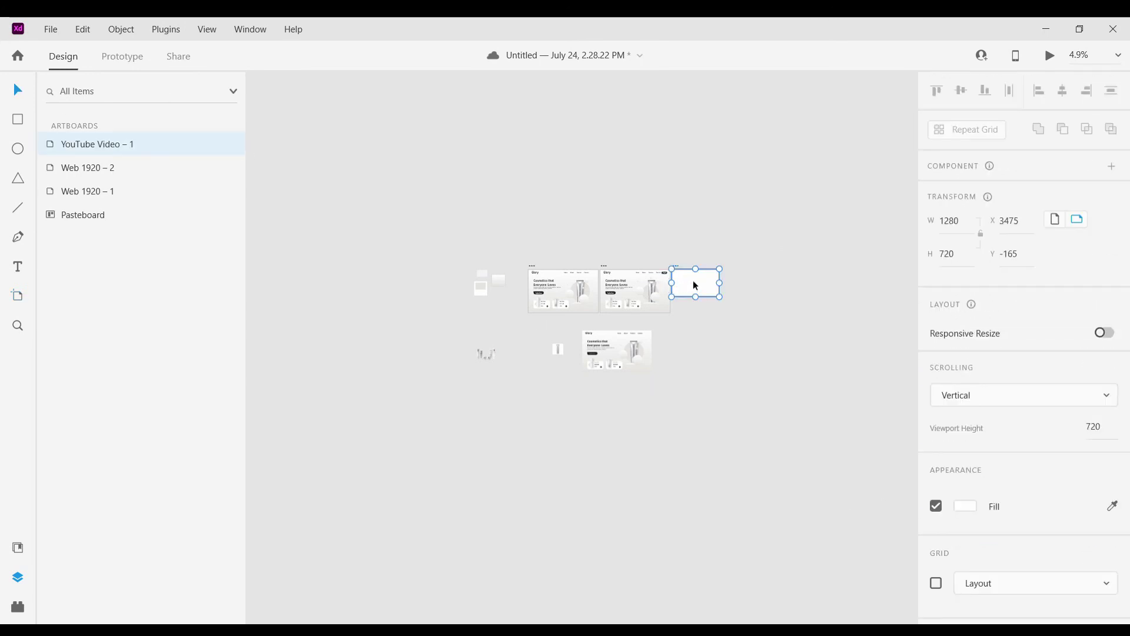
left_click_drag(697, 287, 620, 412)
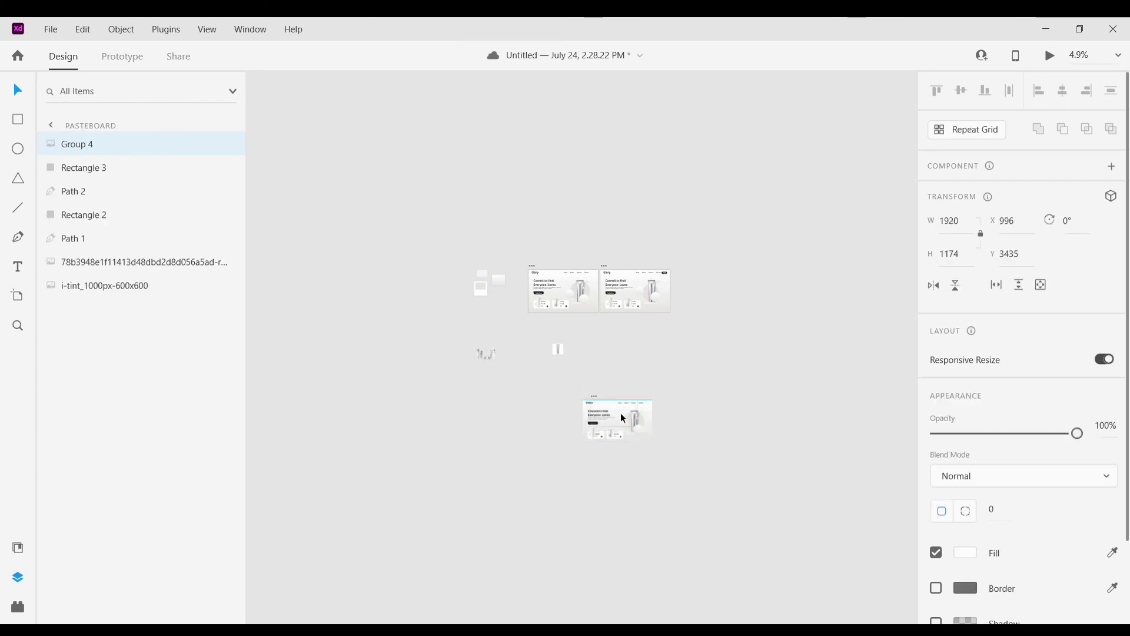
Place the exported page image inside the YouTube Video artboard and scale it down to about 855 × 523 px.
scroll(623, 409, "up", 3)
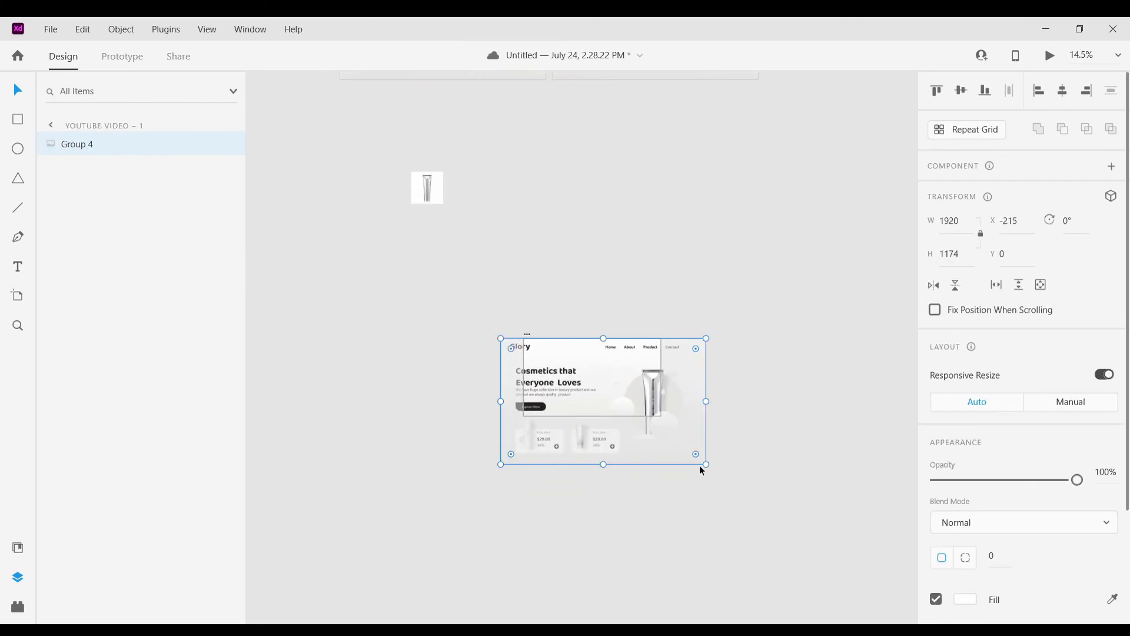
left_click_drag(707, 465, 594, 387)
left_click(532, 335)
left_click(533, 334)
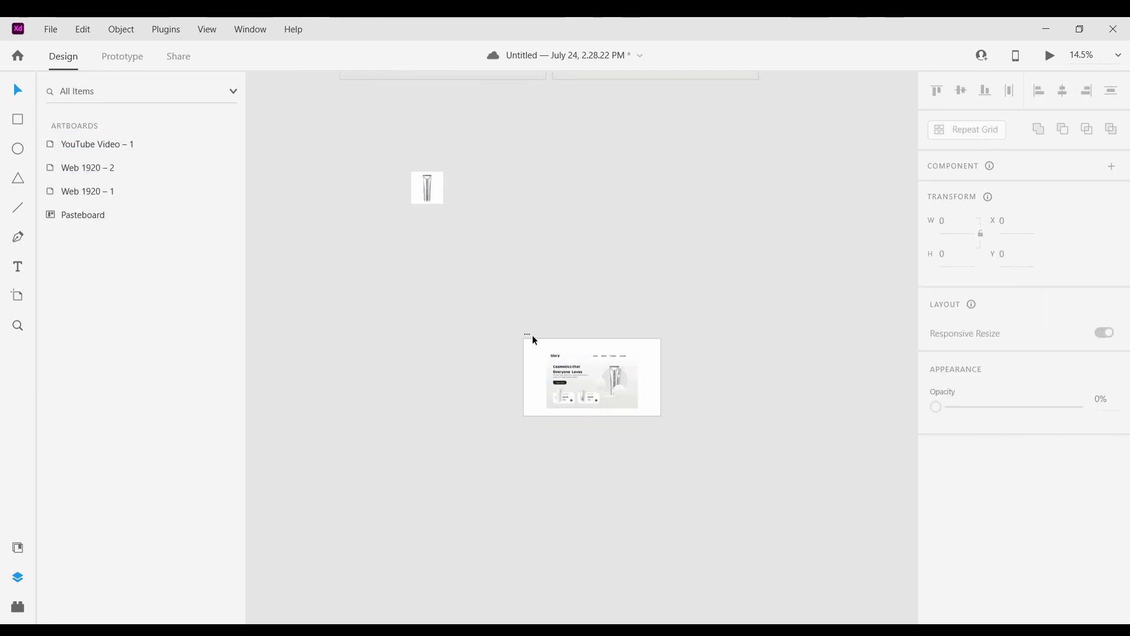
Fill the YouTube Video artboard with the saved #FFFFFF – #E5E4E2 gradient.
scroll(532, 334, "up", 3)
left_click(530, 331)
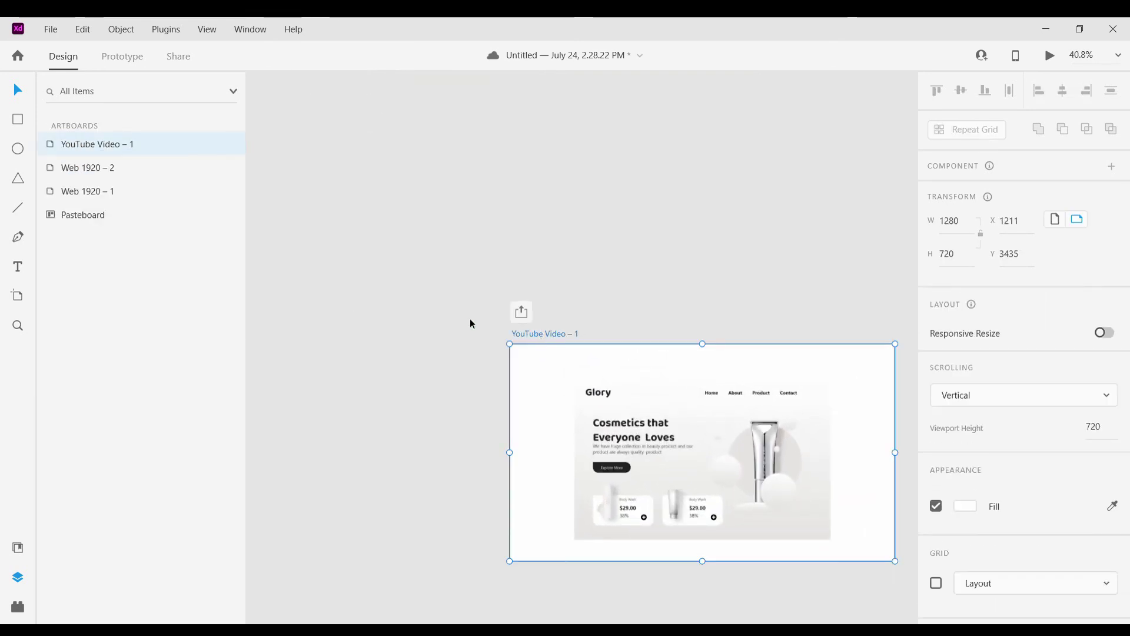
left_click(19, 547)
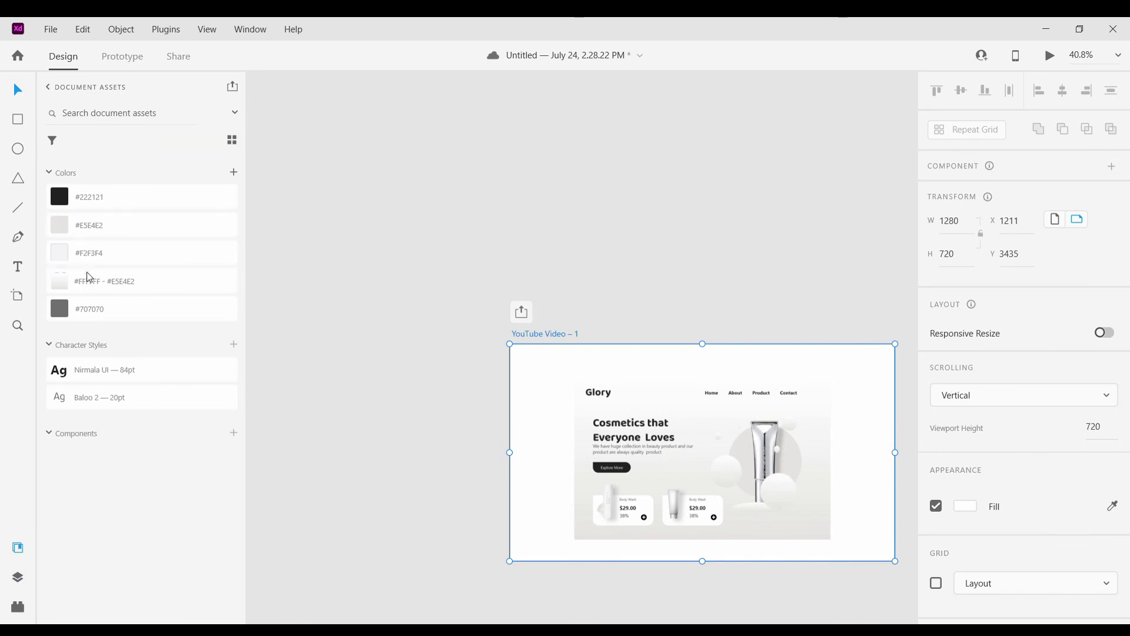
left_click(547, 194)
scroll(547, 194, "down", 3)
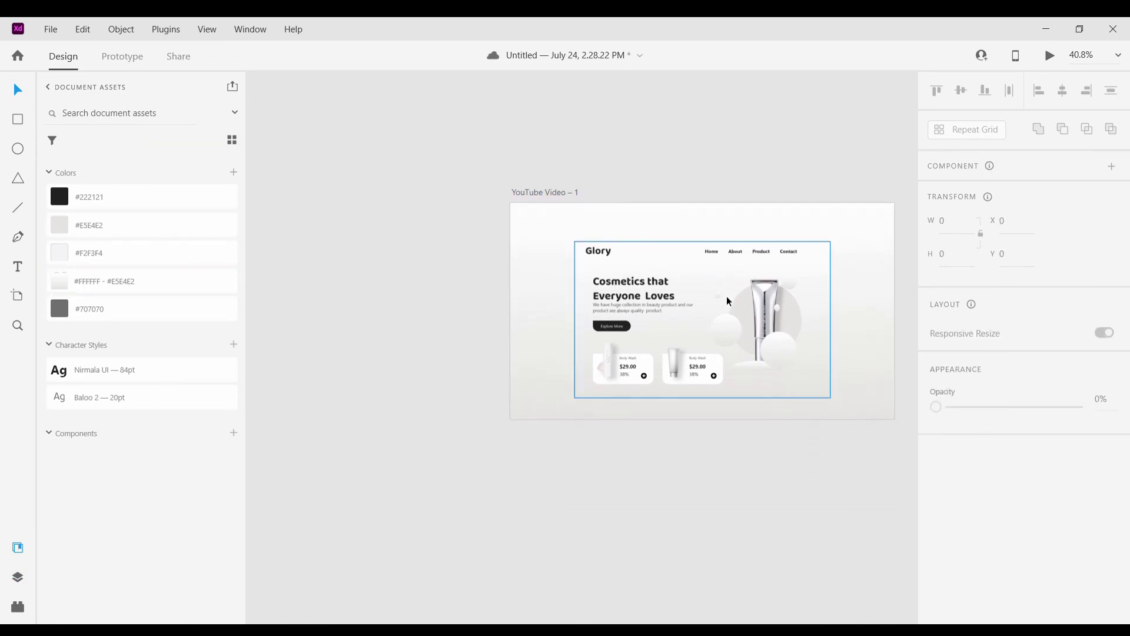
Center the page image vertically and horizontally on the YouTube Video artboard.
scroll(729, 300, "up", 5)
left_click(647, 303)
scroll(636, 341, "down", 5)
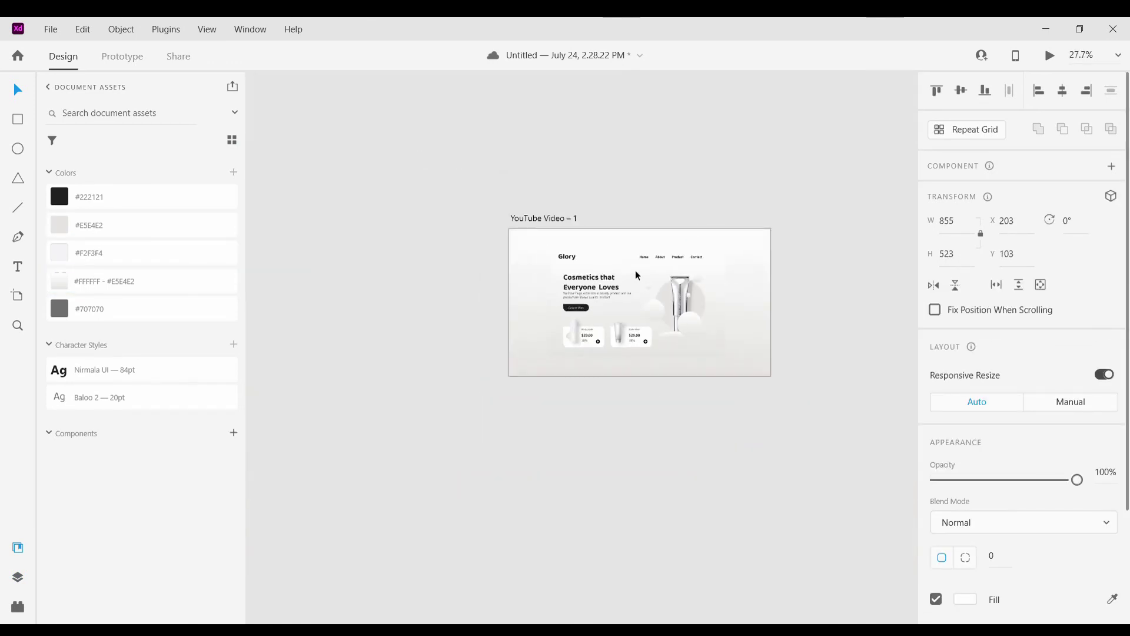
left_click(973, 93)
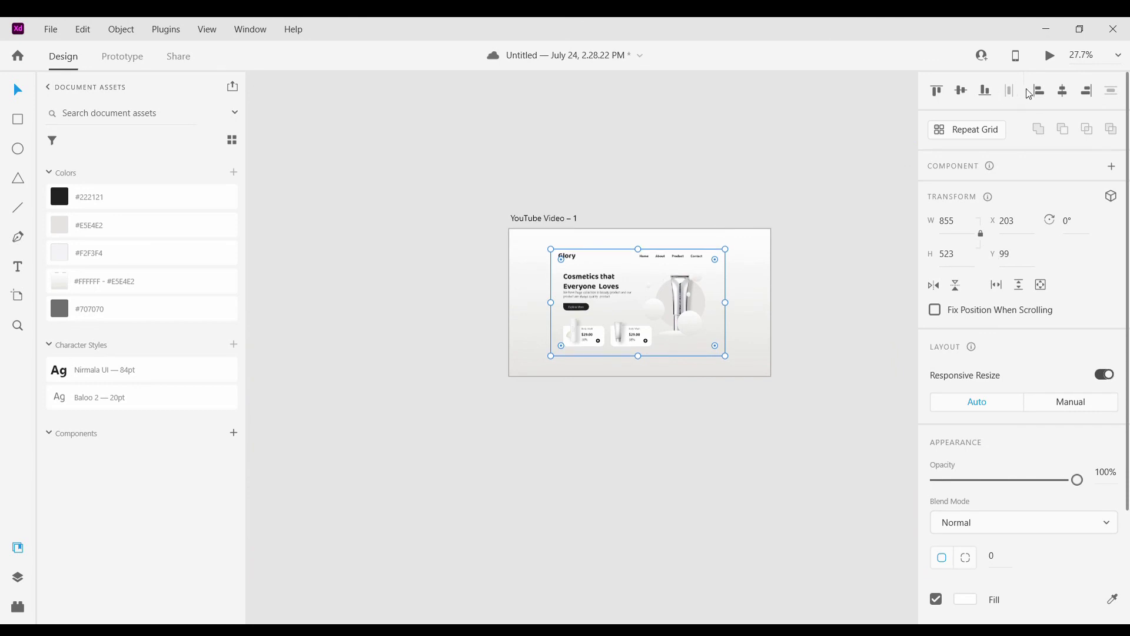
left_click(1068, 94)
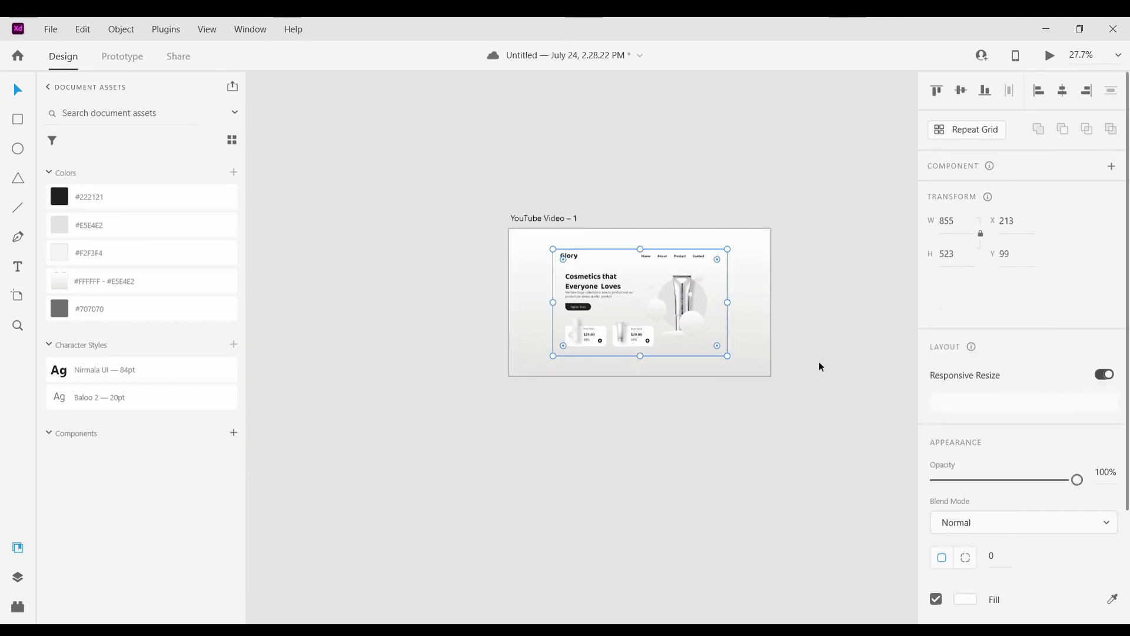
Add a border to the page image and color it with the saved #222121 swatch.
scroll(818, 366, "down", 1)
scroll(1099, 465, "down", 3)
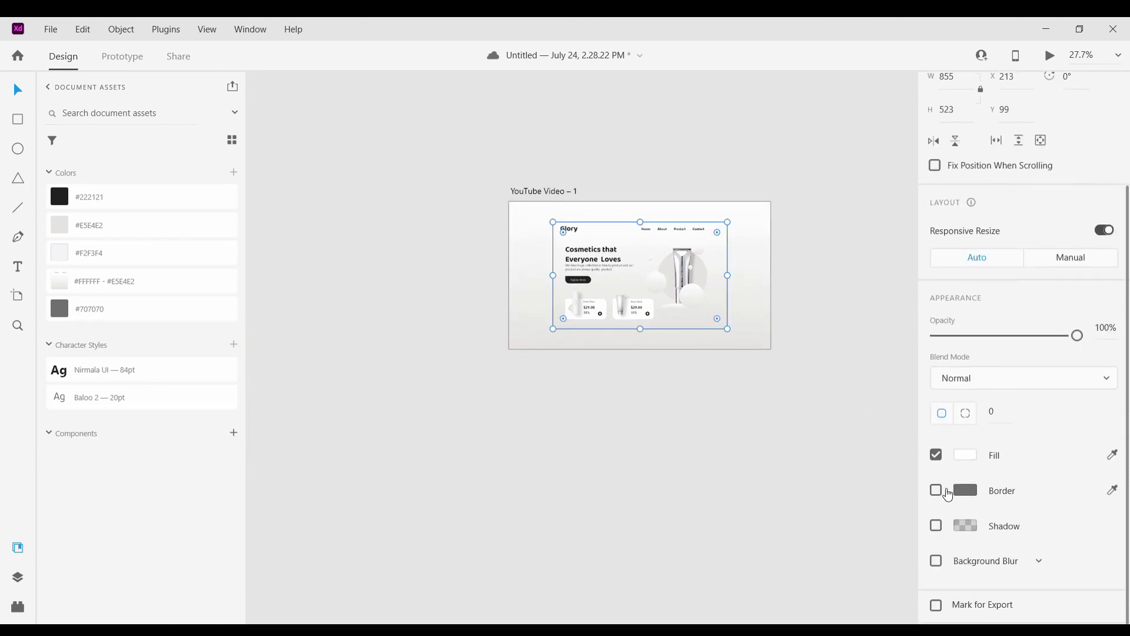
left_click(969, 492)
left_click(958, 501)
left_click(1001, 499)
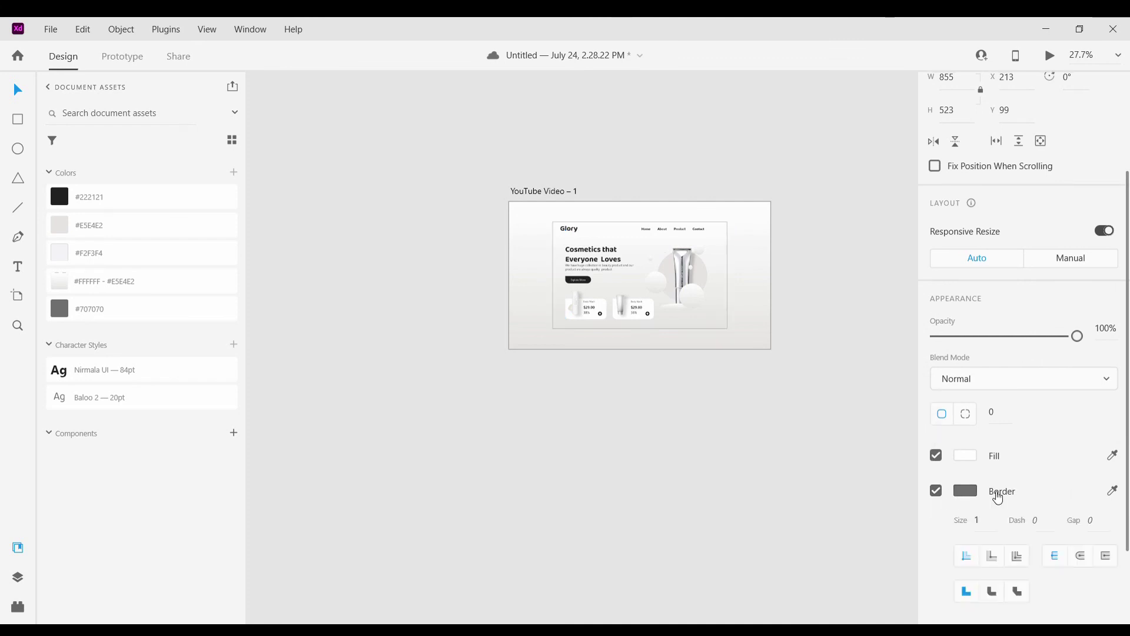
left_click(1113, 494)
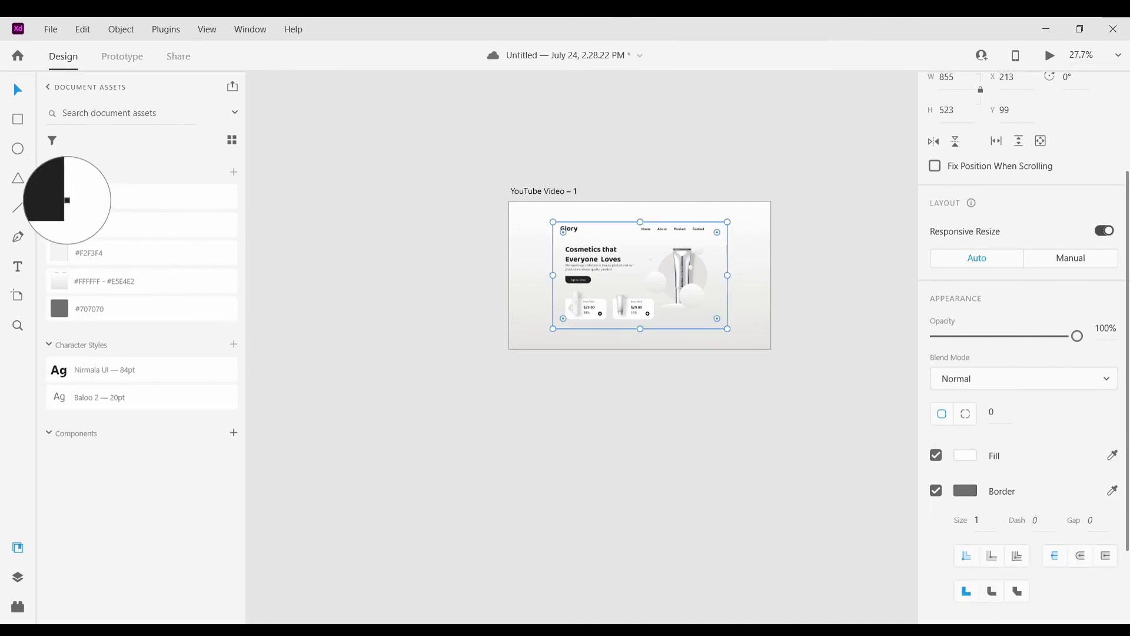
left_click(83, 211)
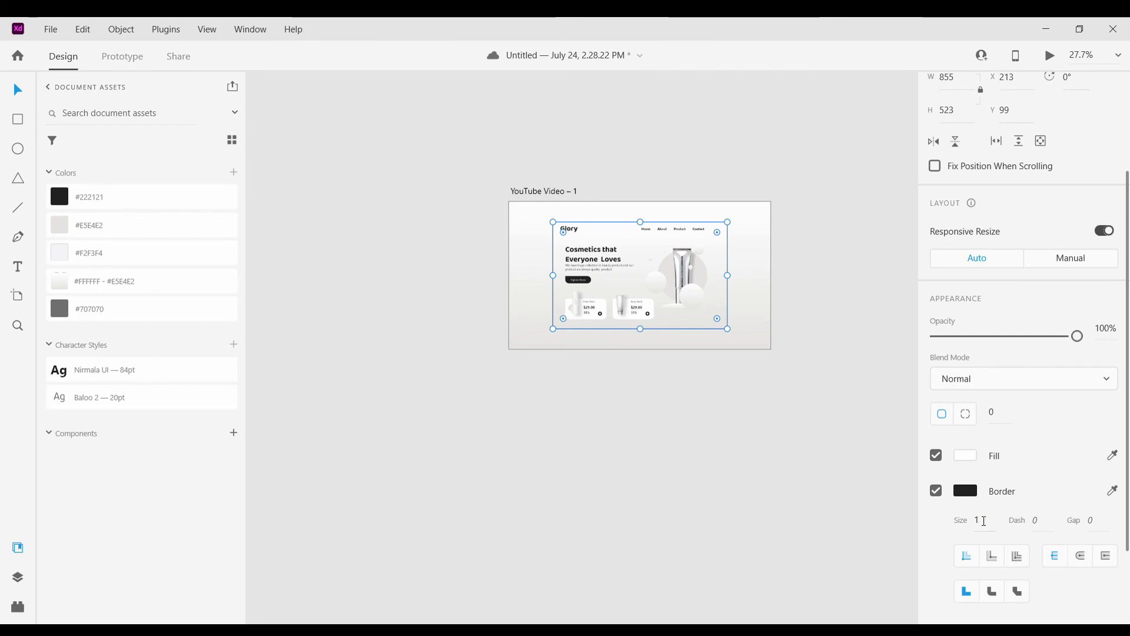
Set the border size of the page image to 3.
key("Up")
key("Up")
key("Up")
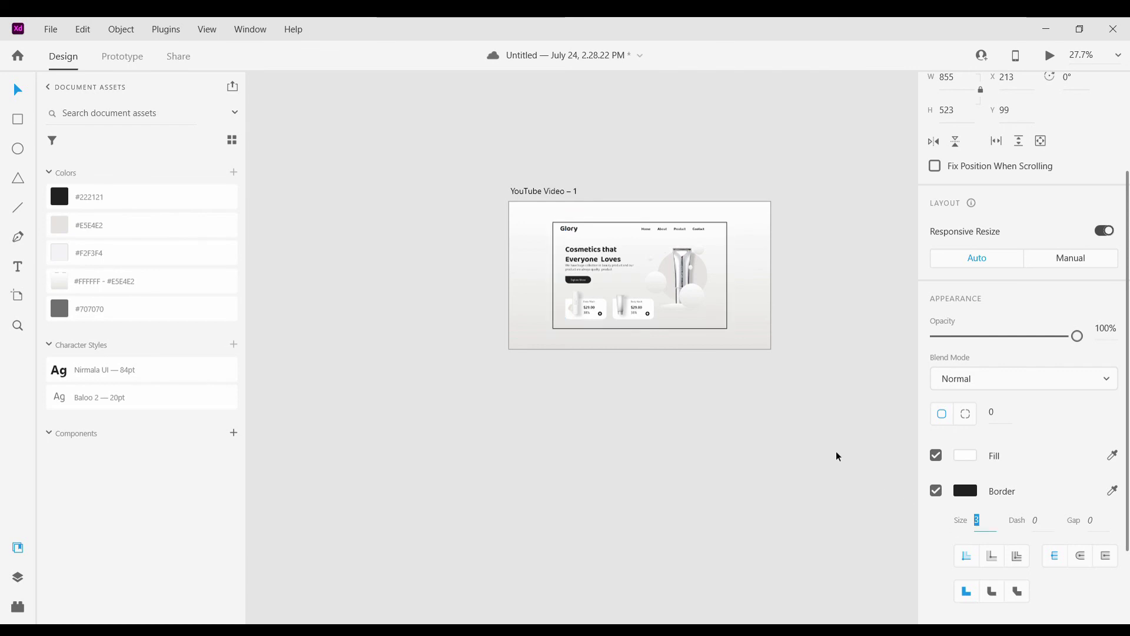
key("Down")
key("Down")
scroll(661, 235, "up", 7)
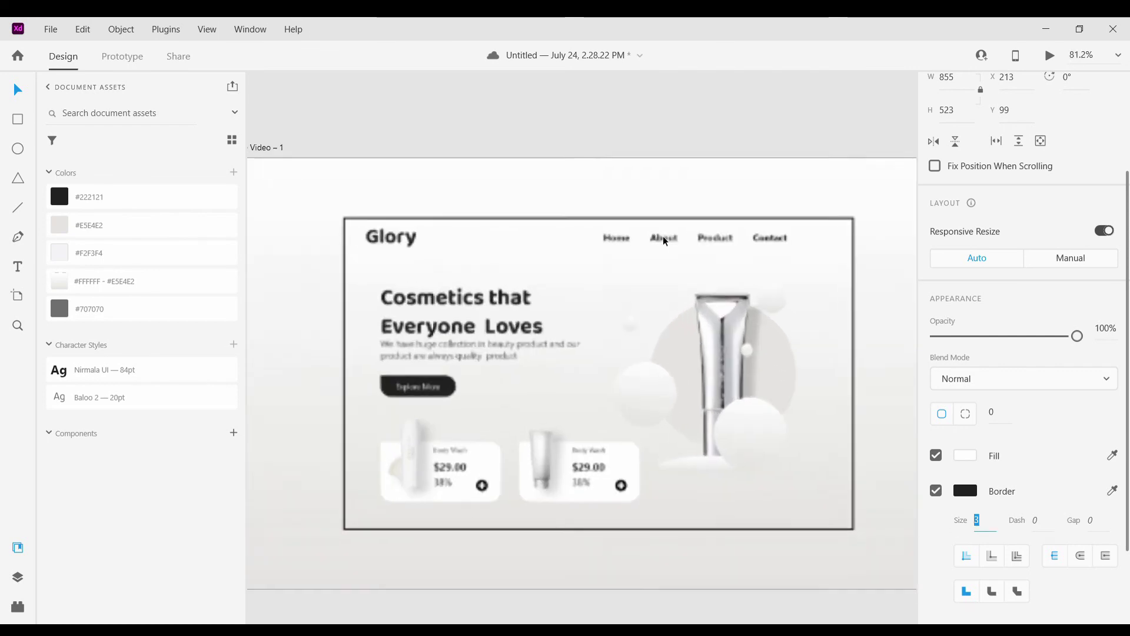
key("Up")
Copy the Log in button from the Web 1920 – 2 artboard and paste it over the page image on the YouTube Video artboard.
scroll(846, 251, "down", 5)
scroll(709, 212, "down", 5)
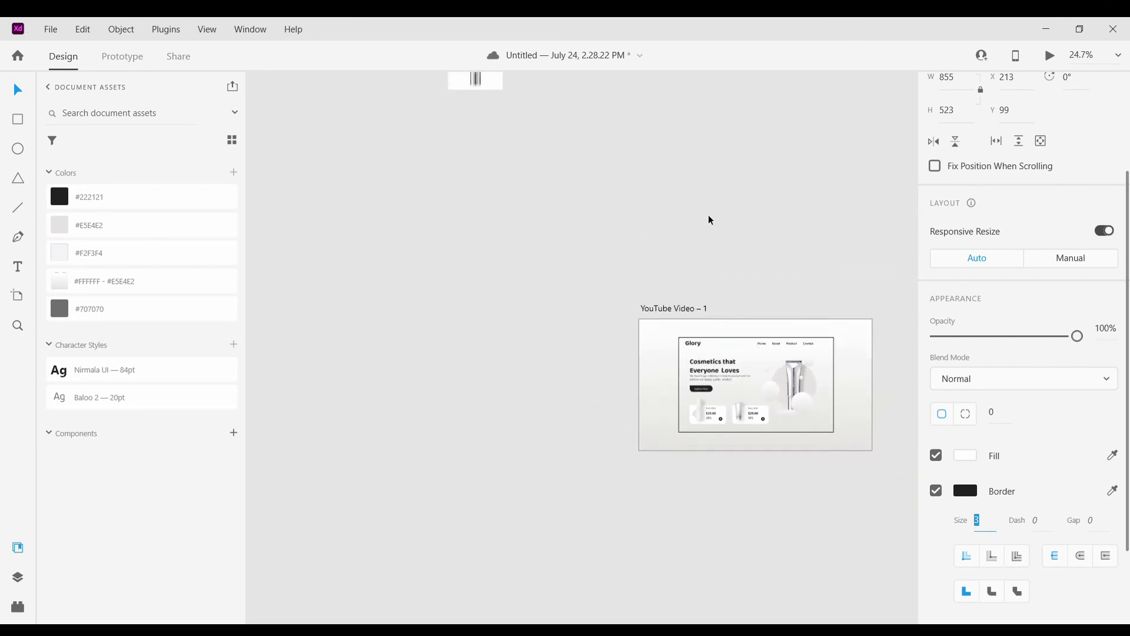
scroll(650, 195, "up", 3)
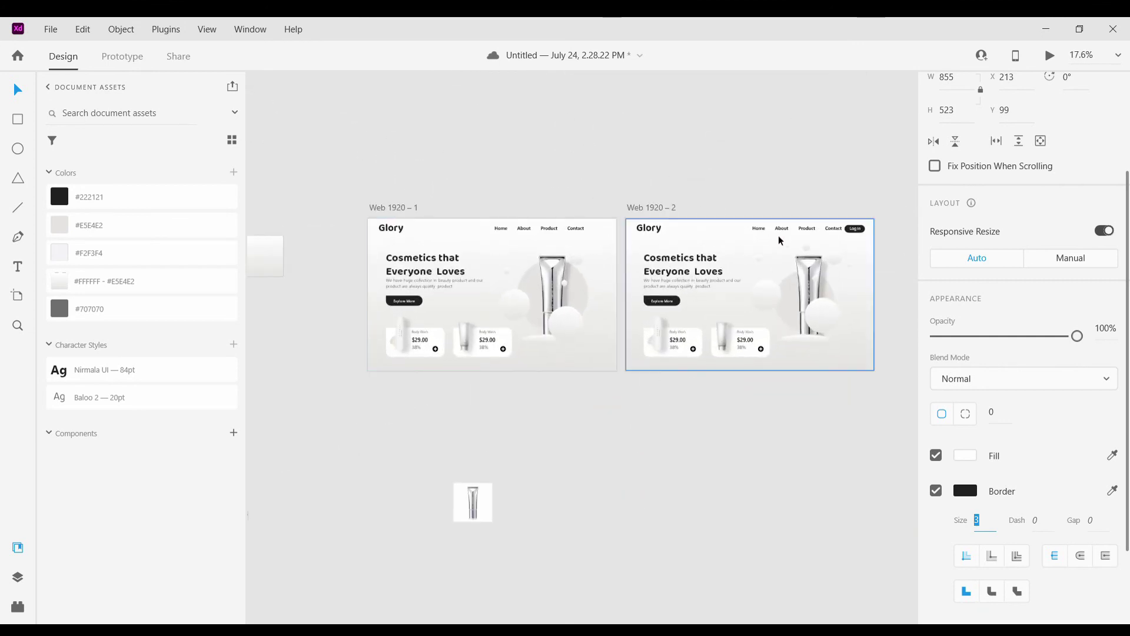
scroll(843, 235, "up", 5)
left_click(848, 234)
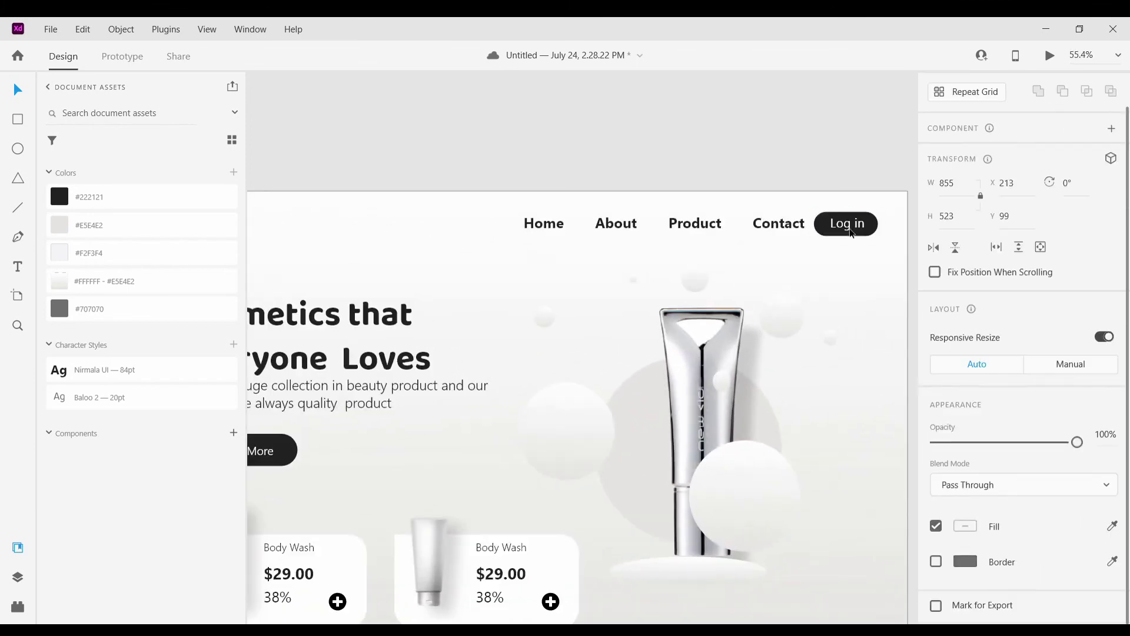
scroll(850, 233, "down", 6)
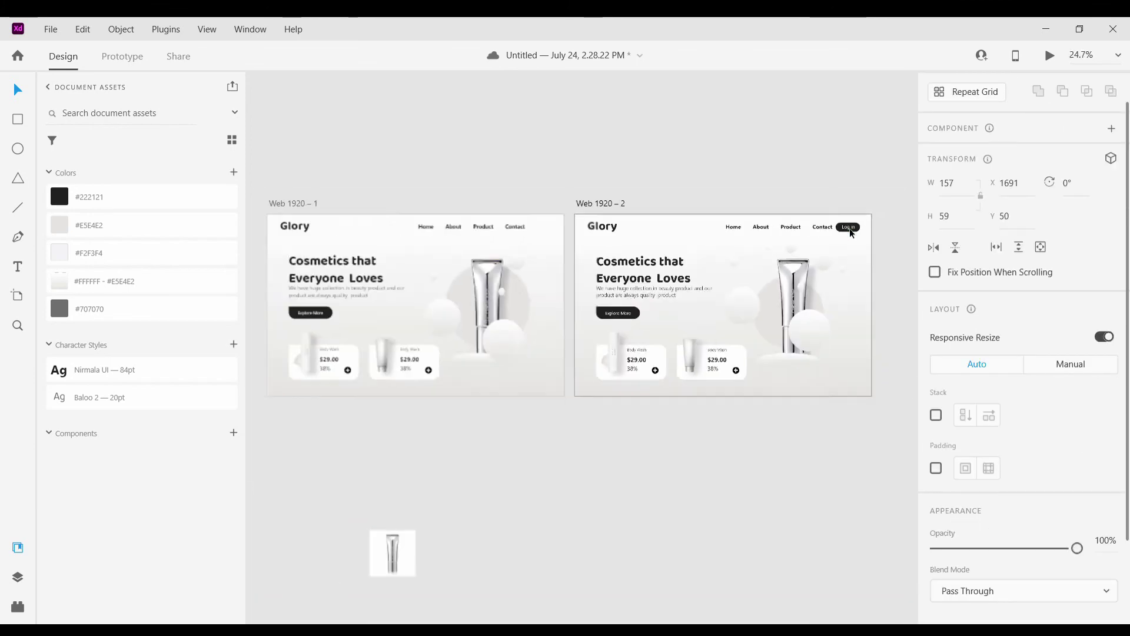
scroll(850, 412, "down", 5)
scroll(729, 379, "up", 3)
scroll(732, 381, "up", 6)
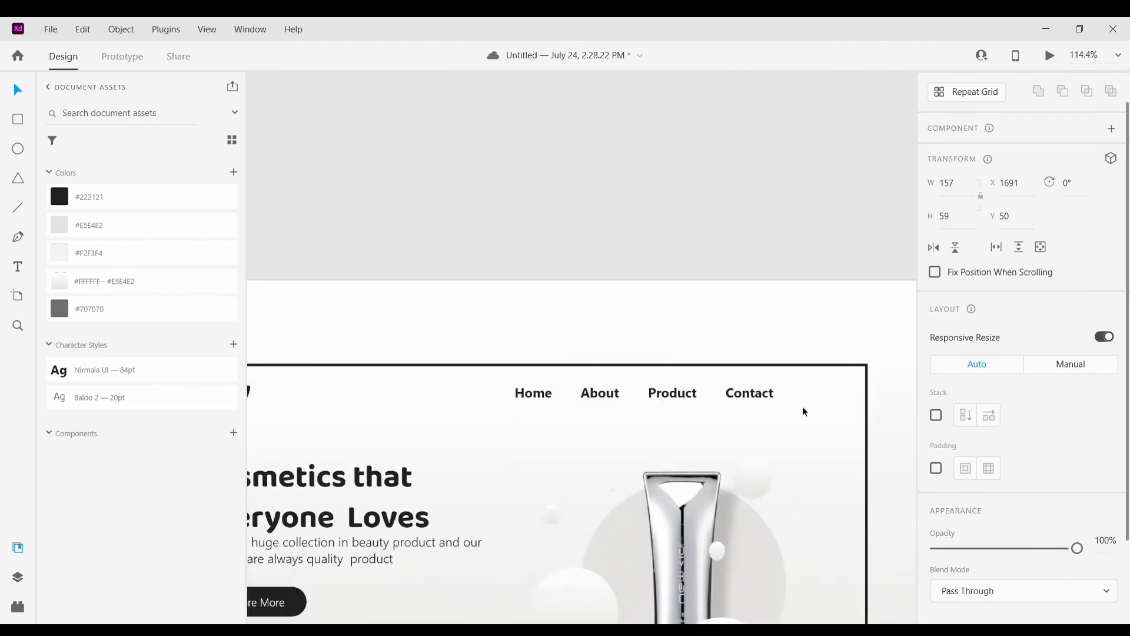
left_click(804, 411)
key("ctrl+v")
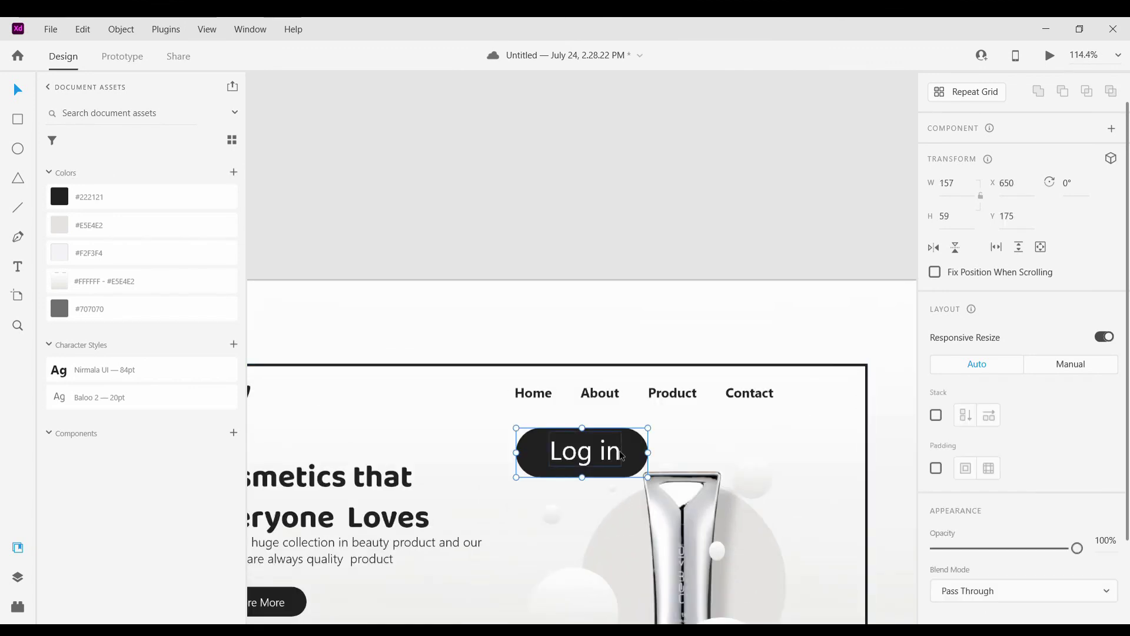
Shrink the pasted Log in button to about 51 × 19 px and place it beside Contact in the page image's navigation row.
left_click_drag(654, 482, 584, 455)
left_click(611, 461, "shift")
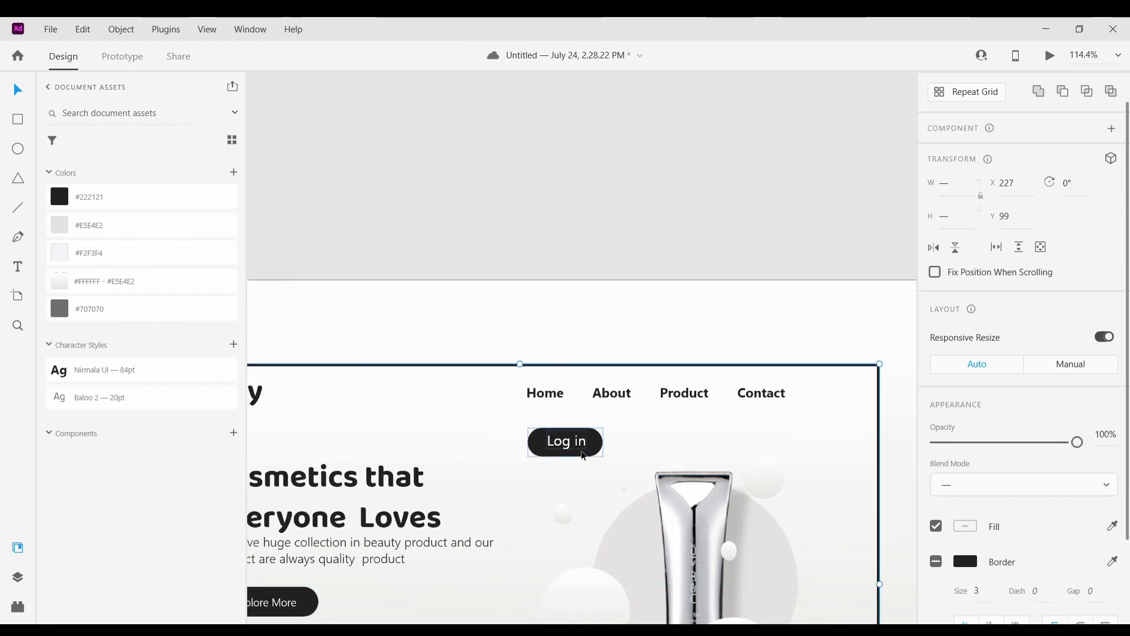
left_click(584, 335)
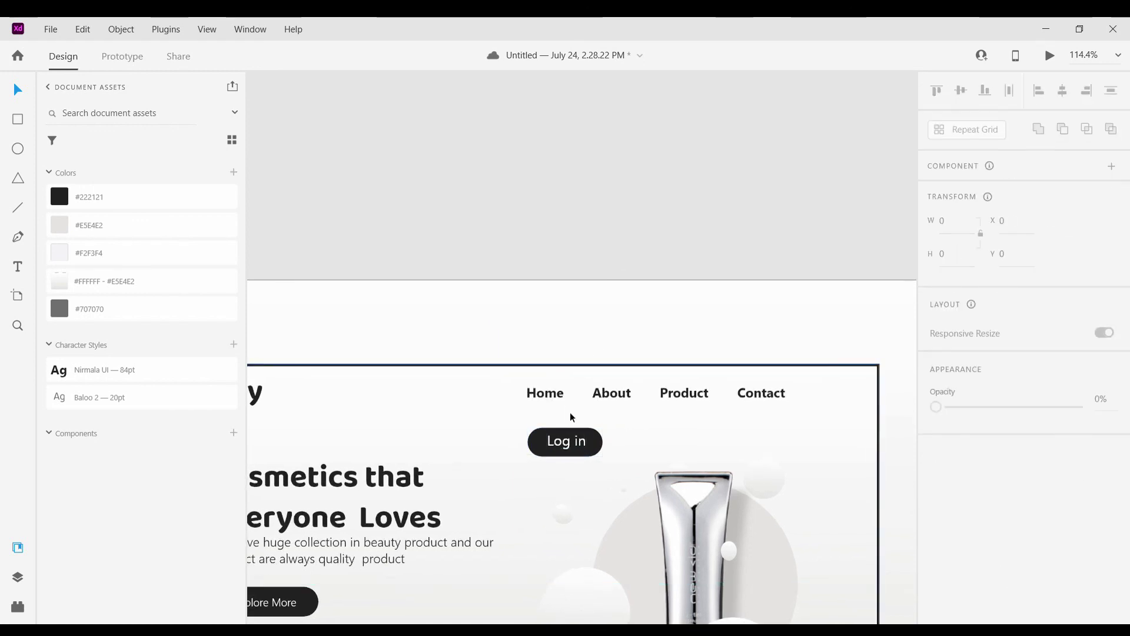
left_click_drag(572, 443, 807, 396)
scroll(824, 393, "up", 5)
scroll(860, 403, "down", 8)
scroll(803, 408, "up", 6)
scroll(807, 404, "down", 6)
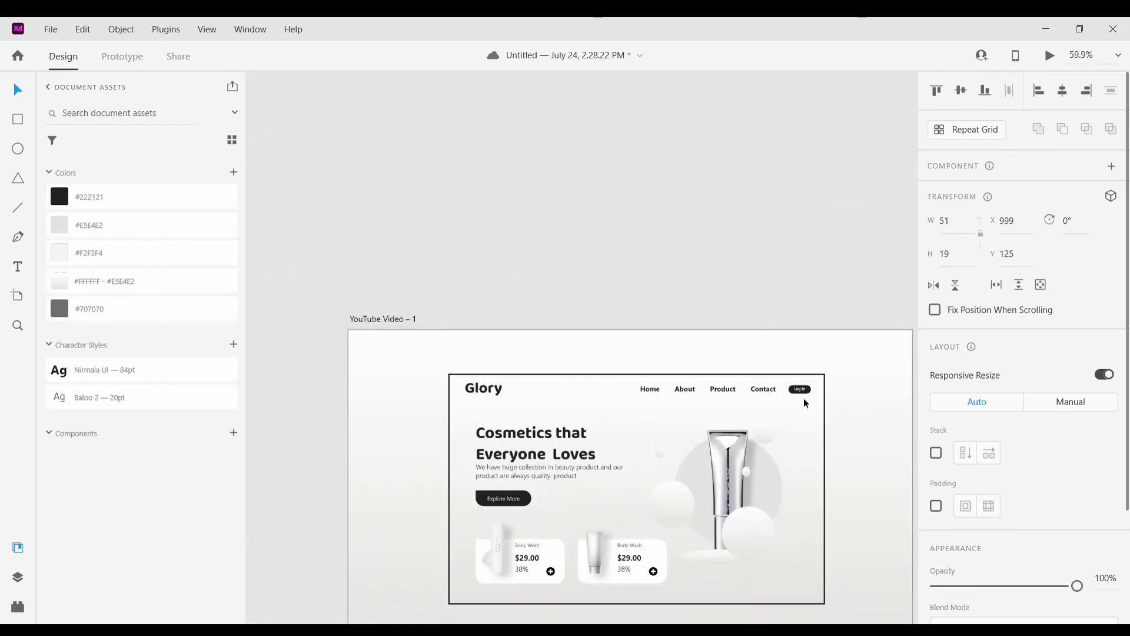
Group the Log in button with the page image and center the group horizontally on the YouTube Video artboard.
scroll(807, 404, "down", 2)
left_click(796, 337)
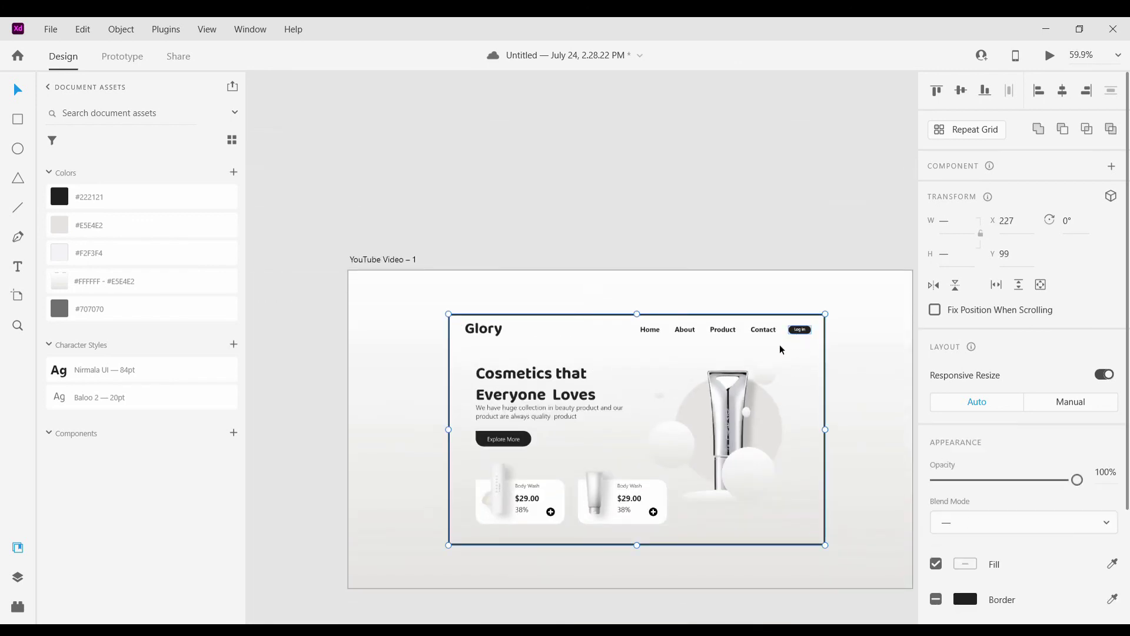
key("ctrl+g")
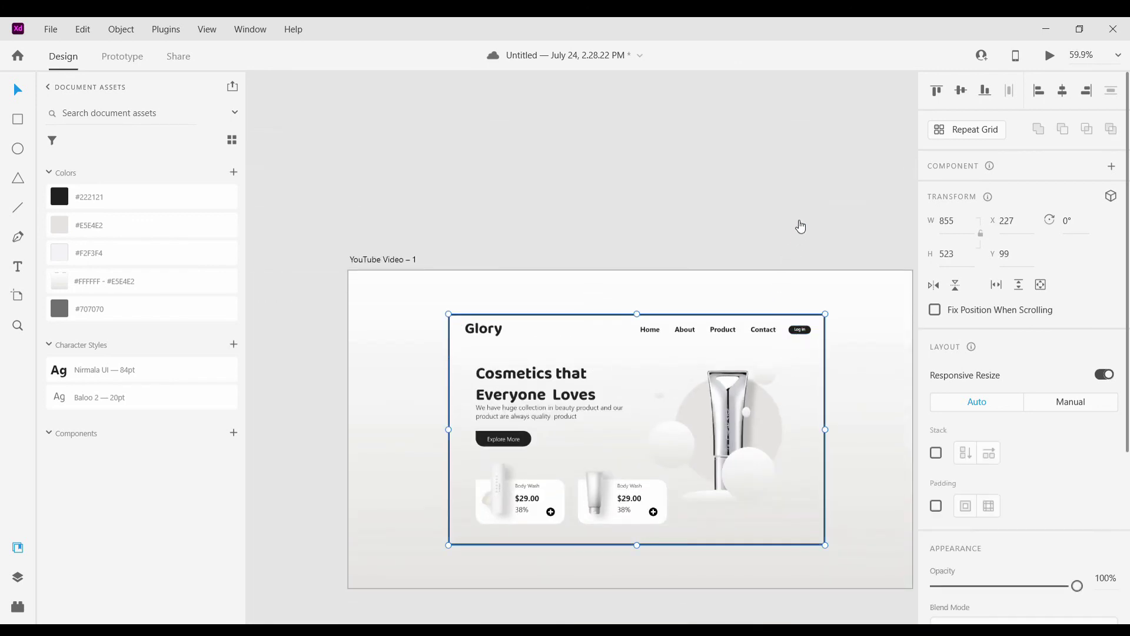
left_click_drag(739, 383, 749, 383)
scroll(749, 383, "down", 4)
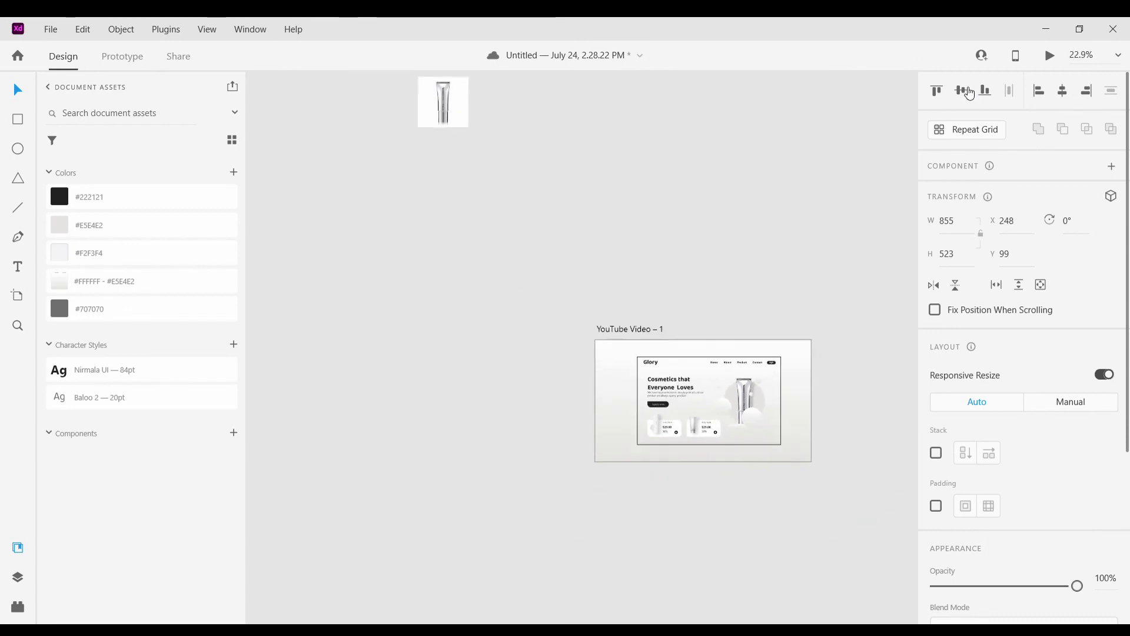
left_click(1063, 91)
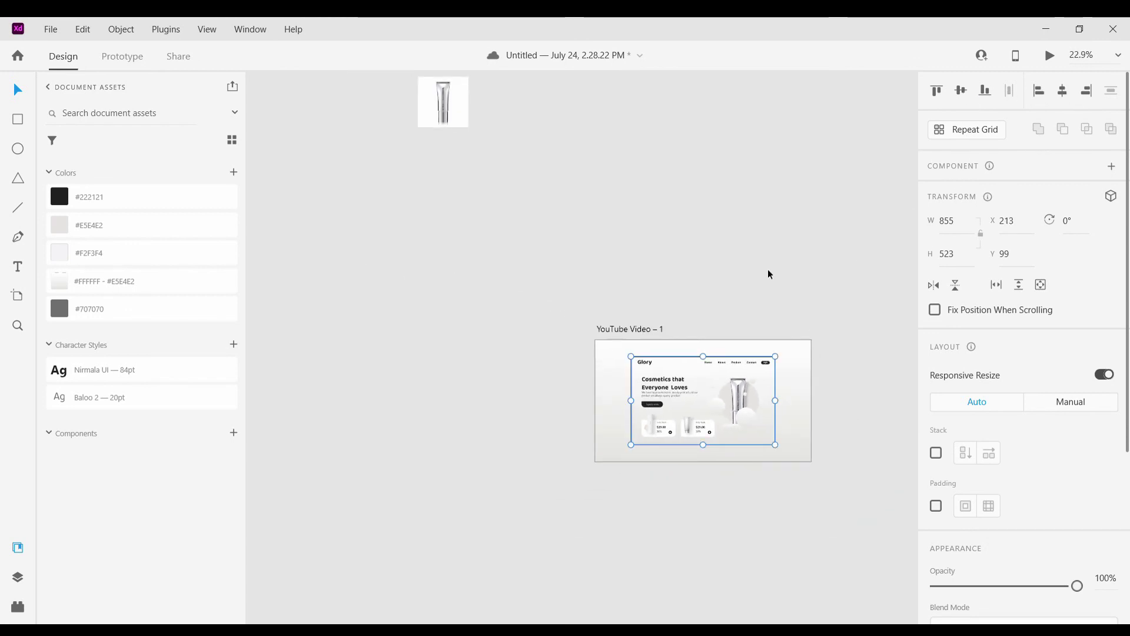
Change the border of the page group to an outer stroke with round joins.
scroll(720, 358, "up", 5)
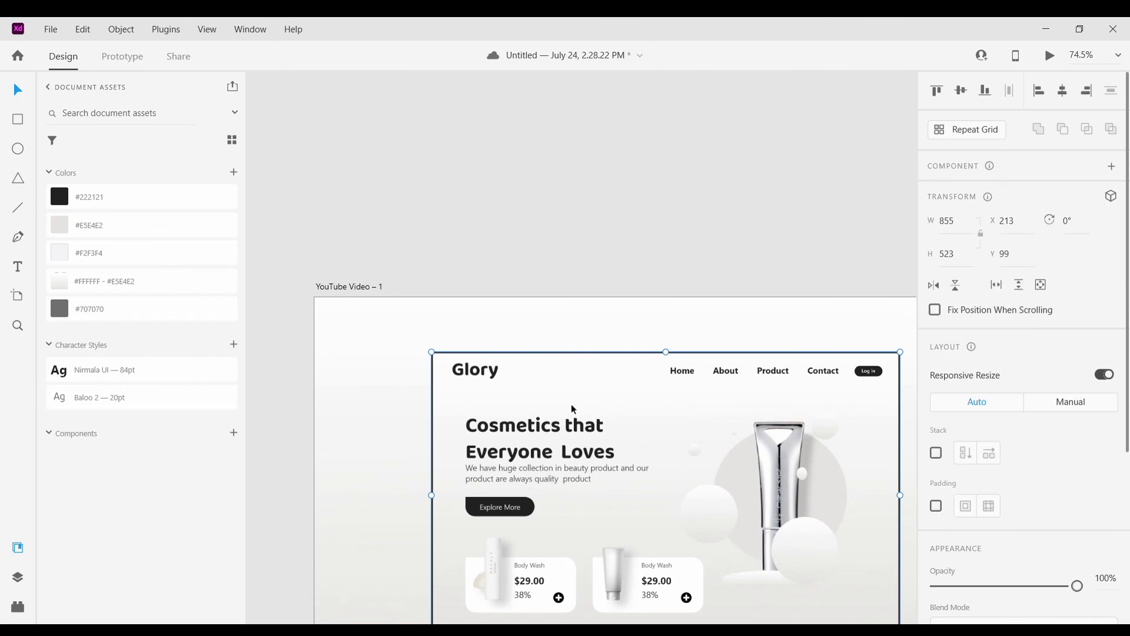
scroll(1005, 489, "down", 5)
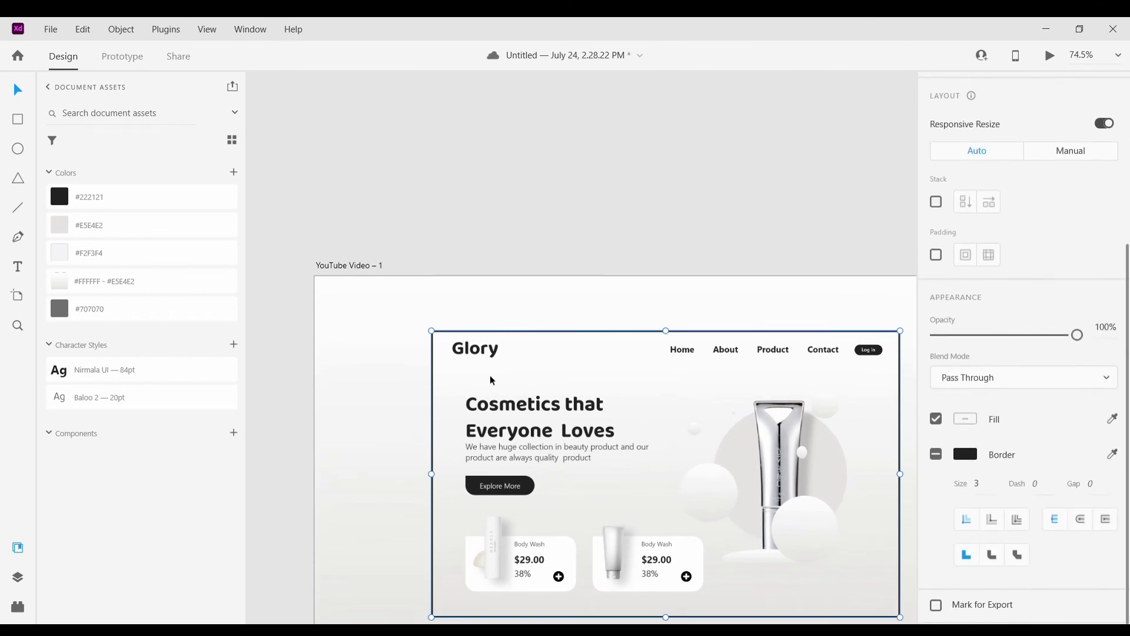
scroll(466, 368, "up", 4)
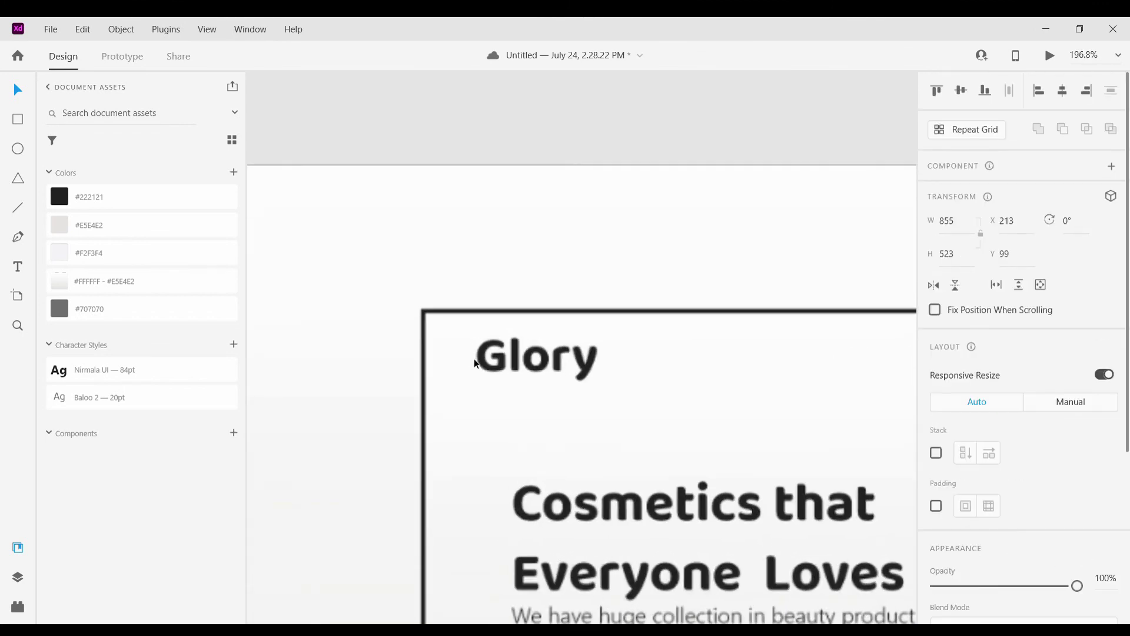
scroll(477, 358, "down", 5)
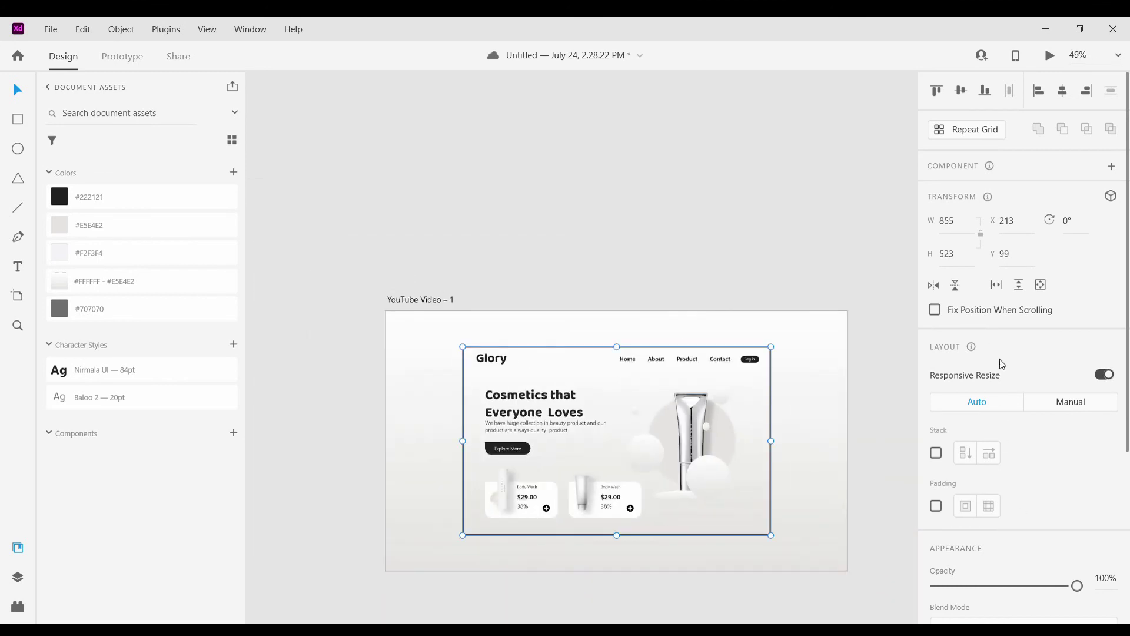
left_click_drag(1129, 339, 1125, 455)
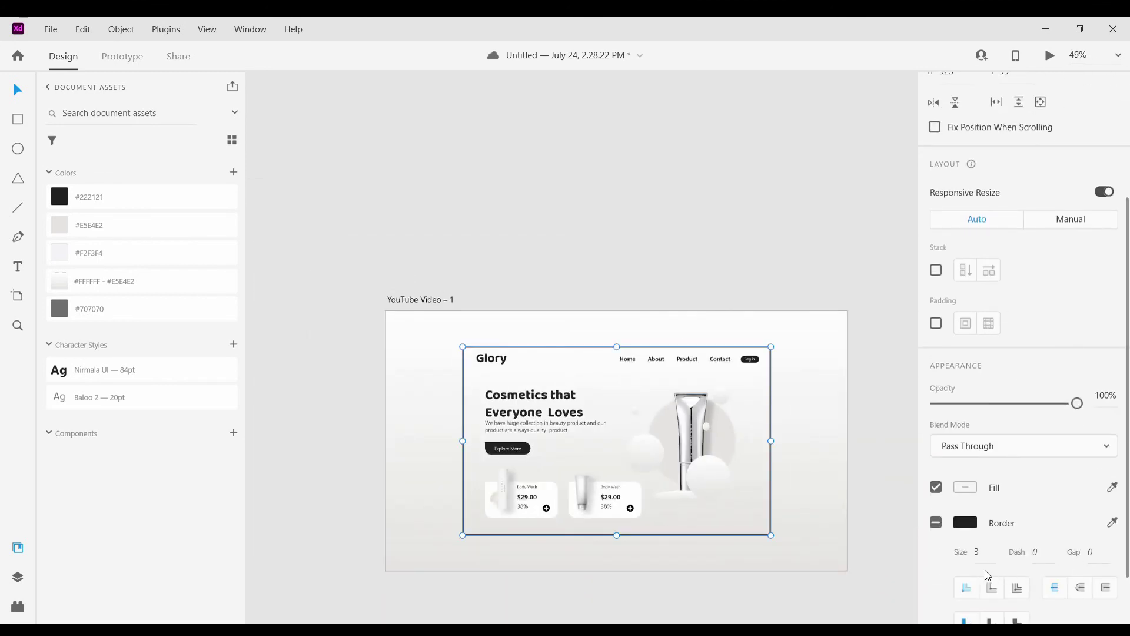
scroll(988, 575, "down", 2)
left_click(992, 521)
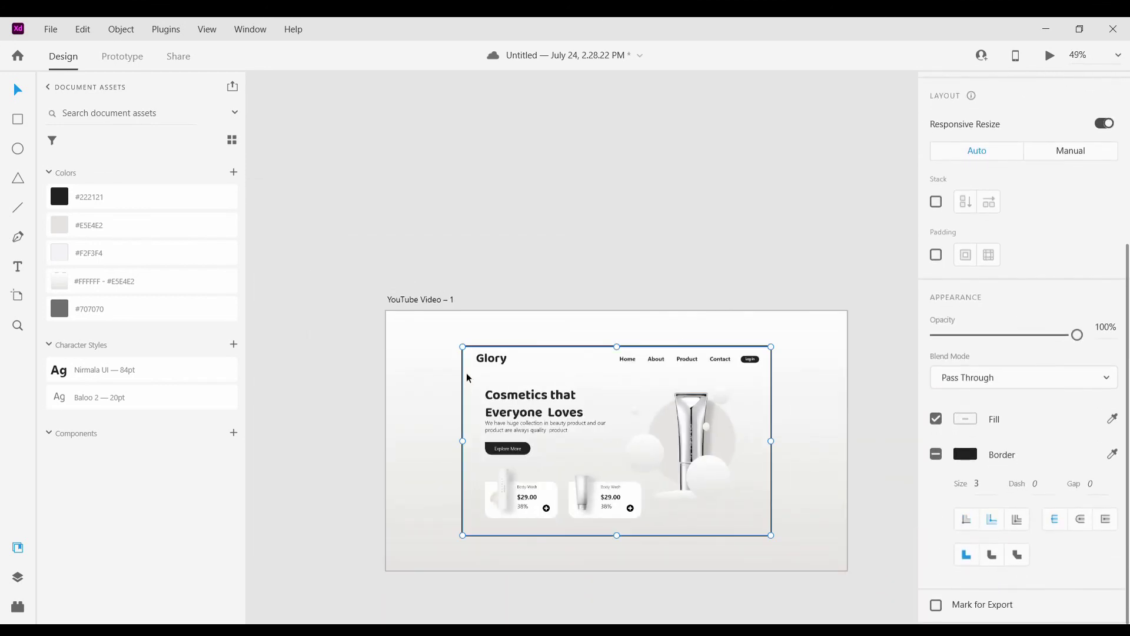
scroll(473, 375, "up", 5)
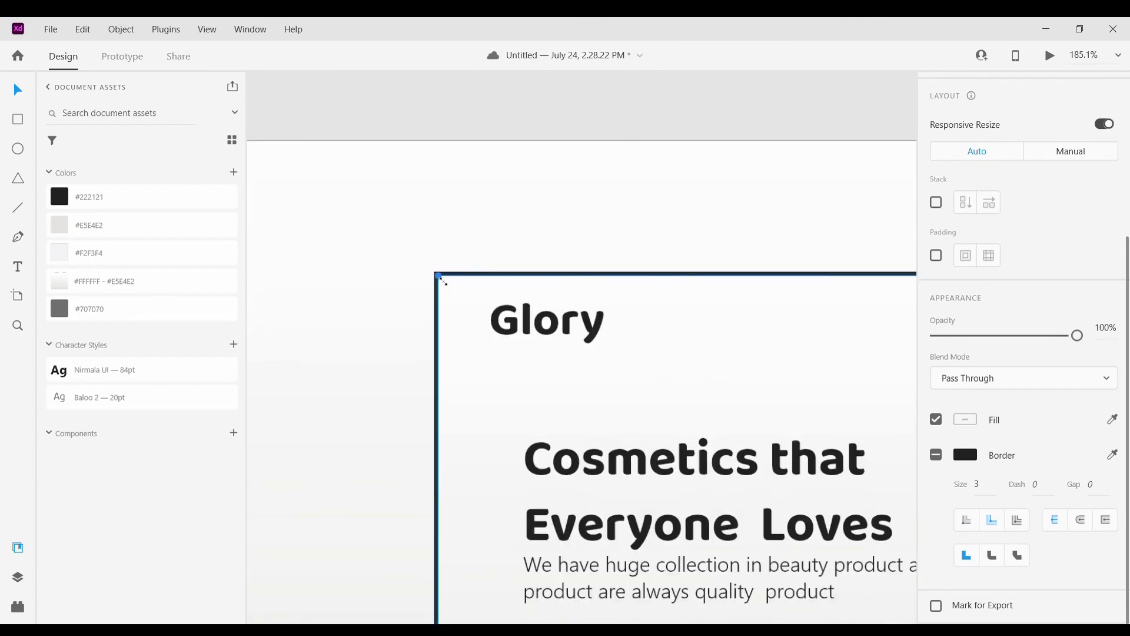
left_click(998, 560)
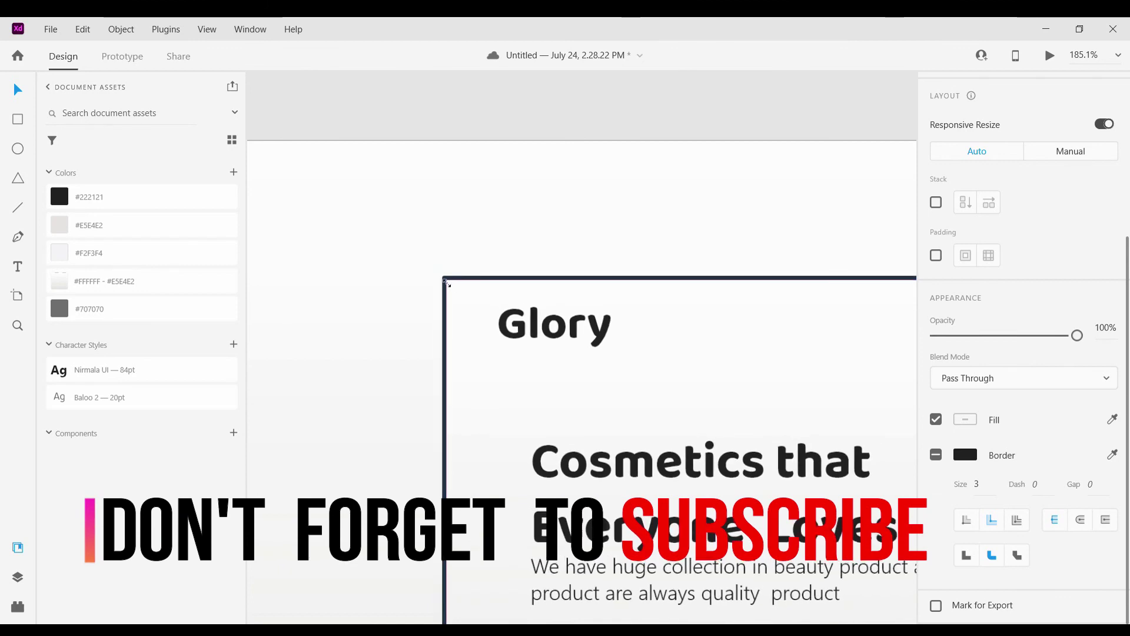
Deselect the page group and open the preview of the Glory web page prototype.
scroll(447, 283, "down", 6)
scroll(621, 430, "up", 2)
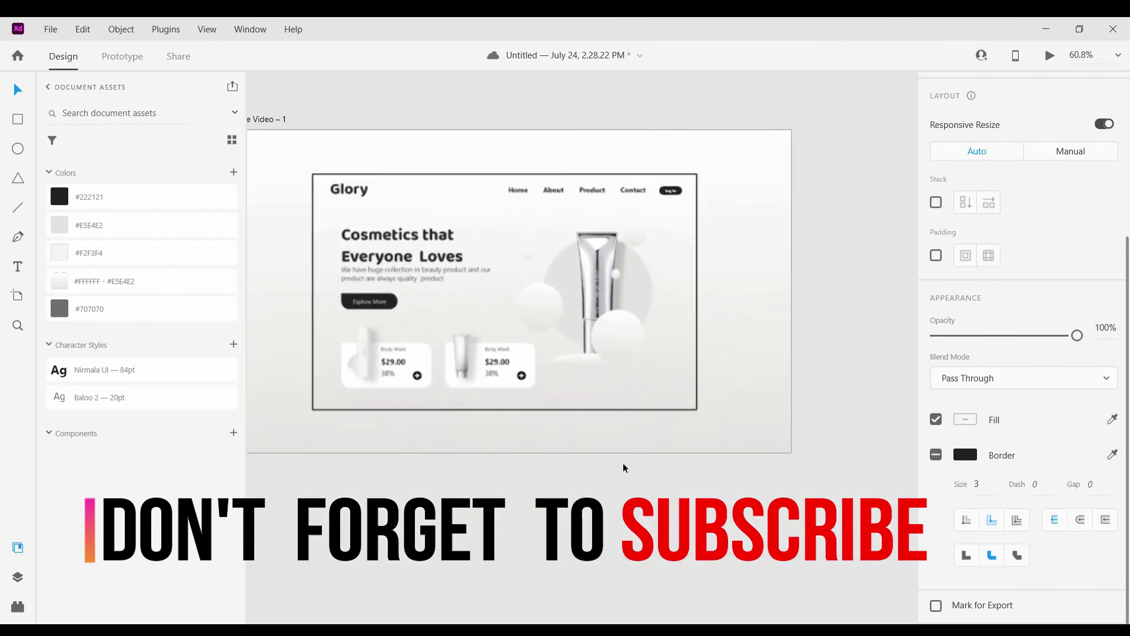
left_click(623, 477)
key("ctrl+Return")
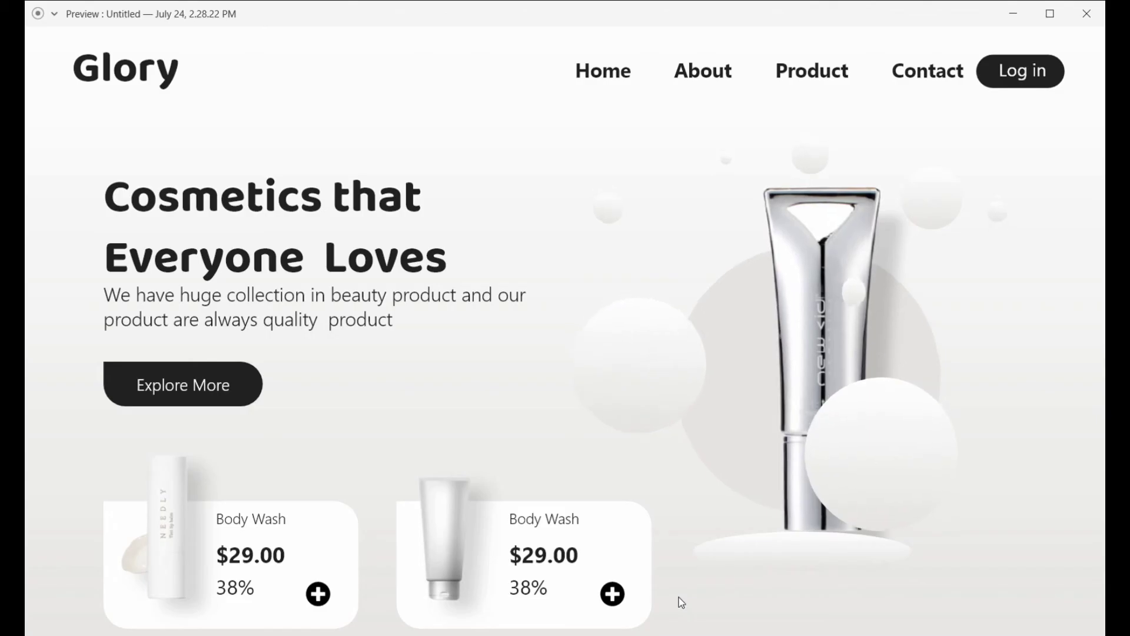